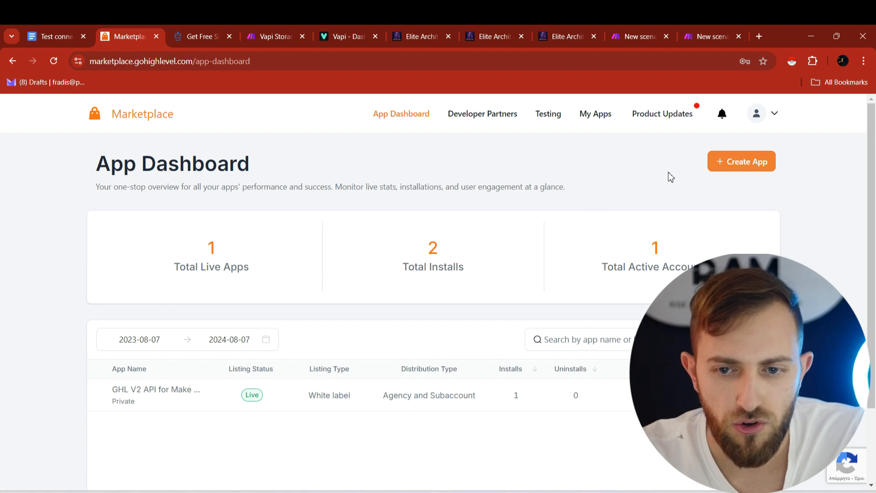
# - Create a private app named 'Vapi Test' distributed to both Agency and Sub-Account
pyautogui.click(735, 172)
pyautogui.click(341, 239)
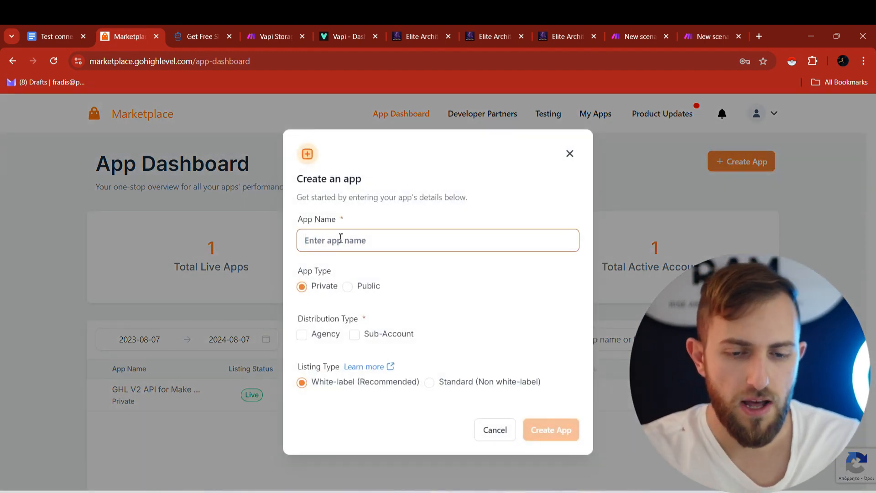
pyautogui.write('Vapi Test')
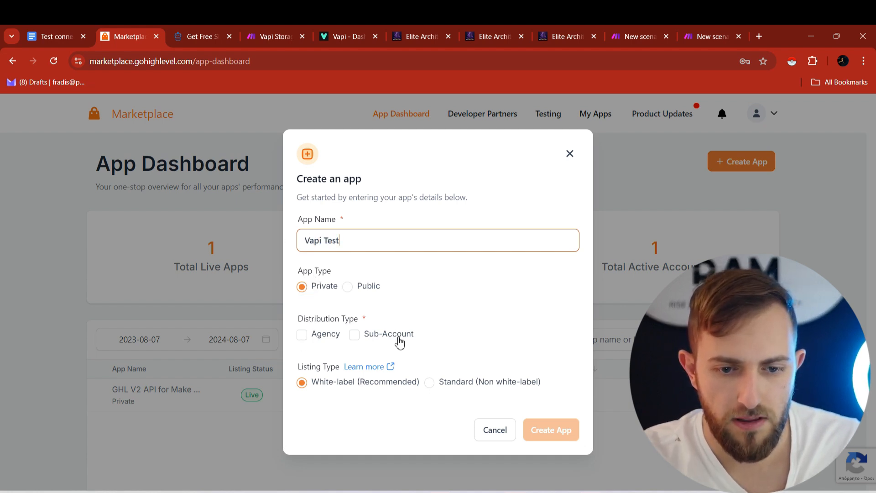
pyautogui.click(309, 342)
pyautogui.click(355, 338)
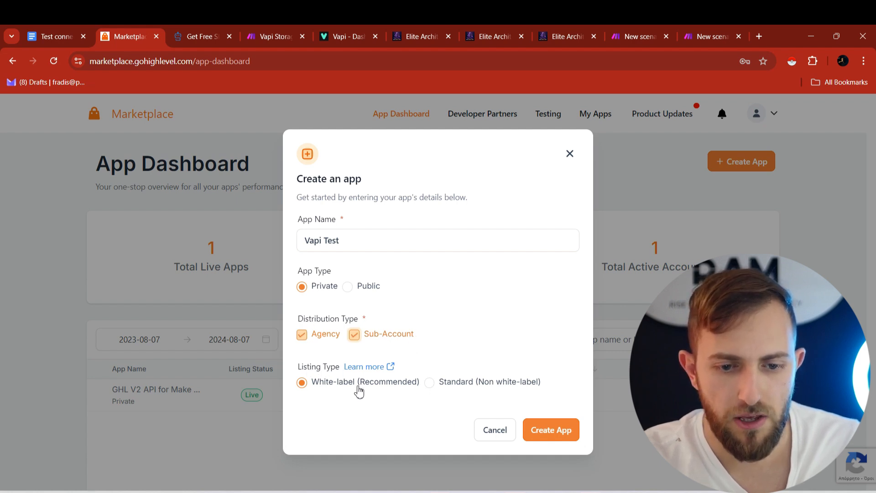
pyautogui.click(561, 439)
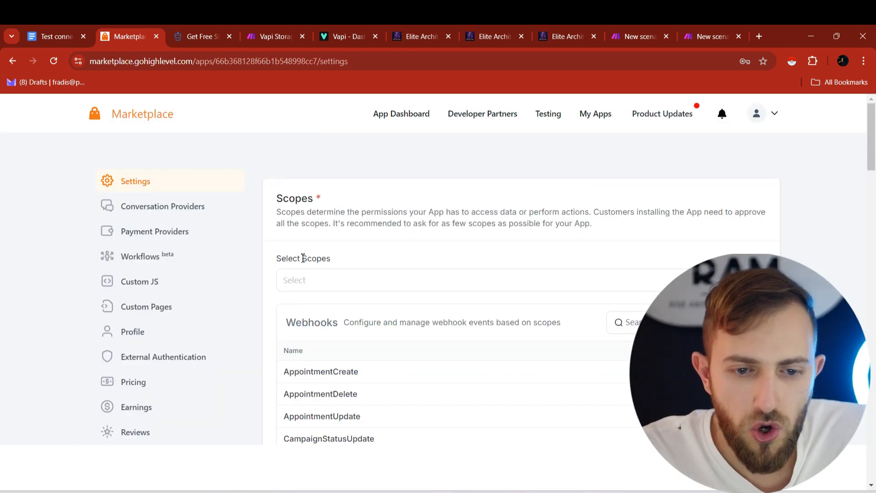
# - Add the calendars.readonly, calendars.write, calendars/events.readonly and calendars/events.write scopes
pyautogui.moveTo(305, 258); pyautogui.dragTo(331, 259)
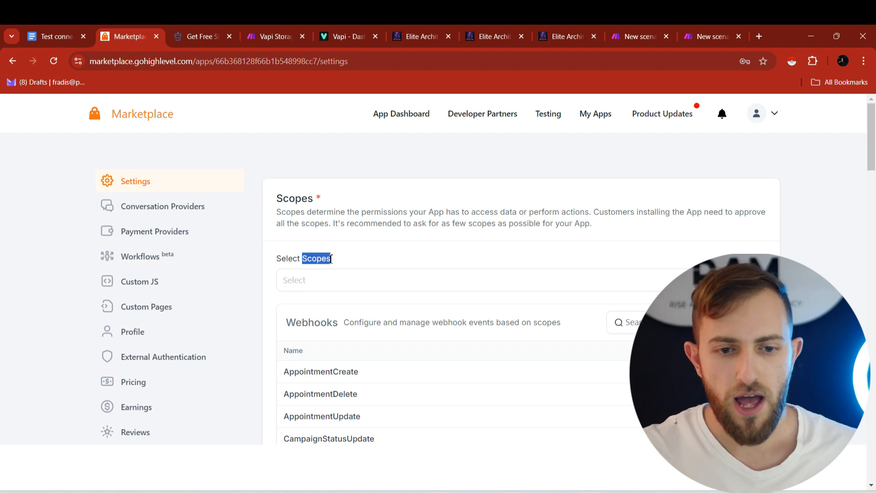
pyautogui.click(306, 285)
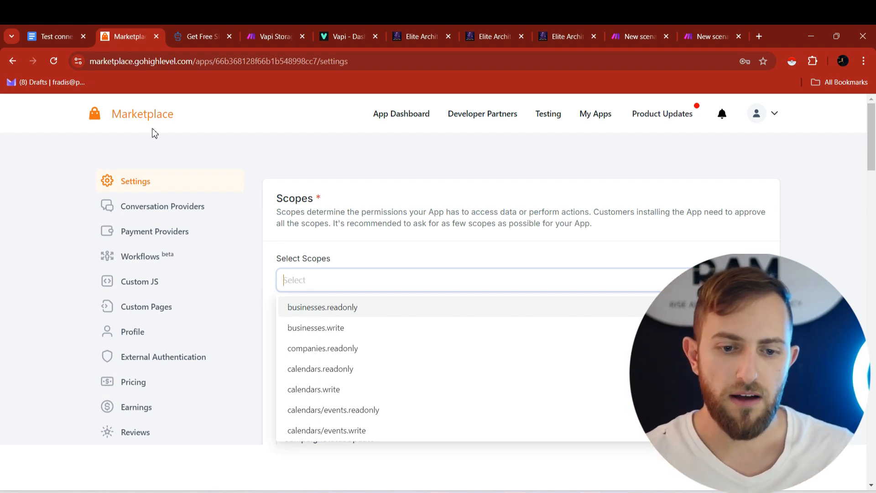
pyautogui.click(300, 378)
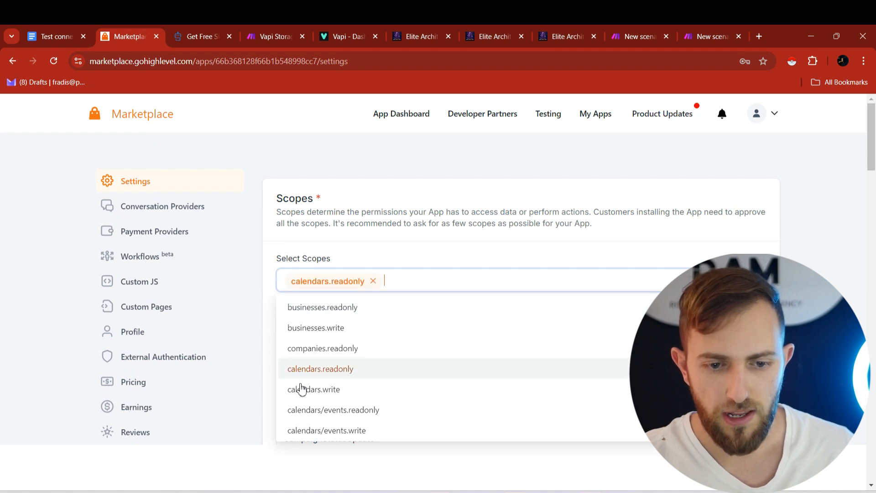
pyautogui.click(305, 396)
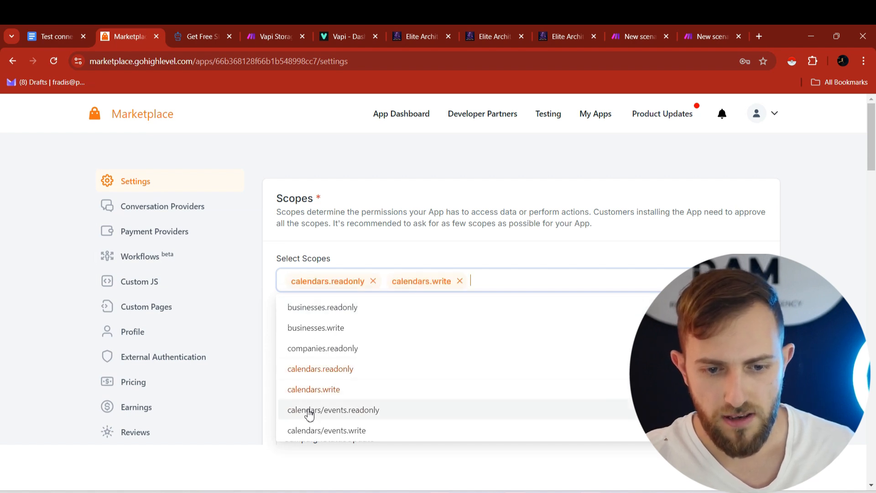
pyautogui.click(309, 413)
pyautogui.click(314, 435)
pyautogui.click(367, 251)
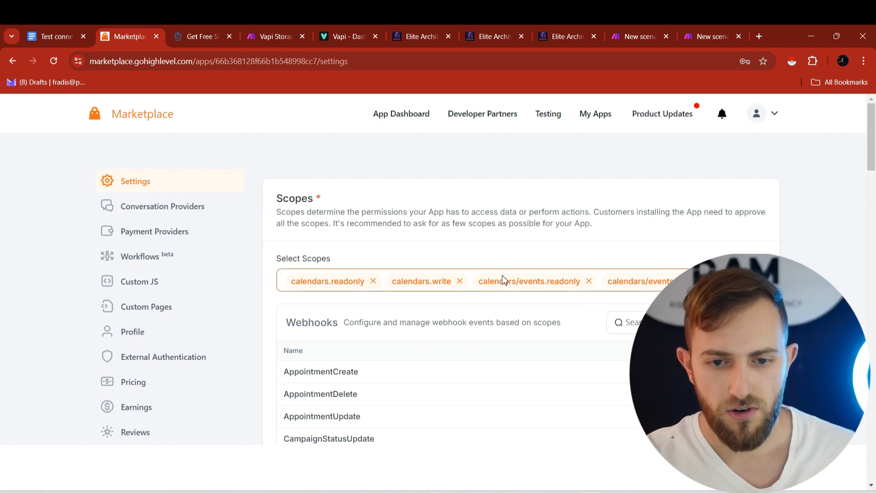
# - Enable the AppointmentCreate, AppointmentDelete and AppointmentUpdate webhooks
pyautogui.scroll(-1, 770, 298)
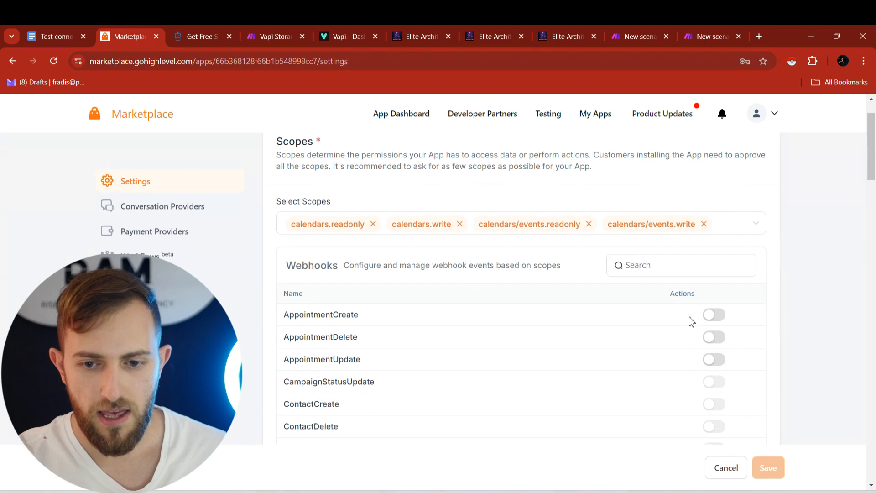
pyautogui.click(713, 314)
pyautogui.click(714, 337)
pyautogui.click(714, 360)
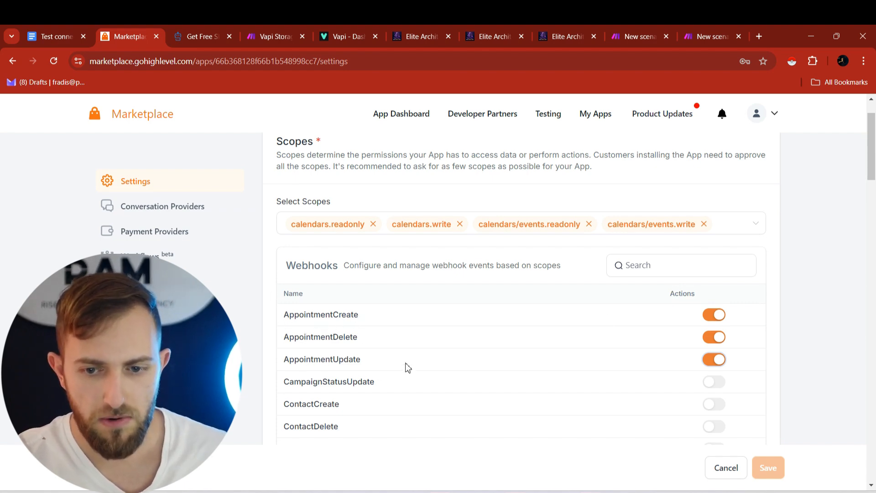
pyautogui.scroll(-15, 801, 280)
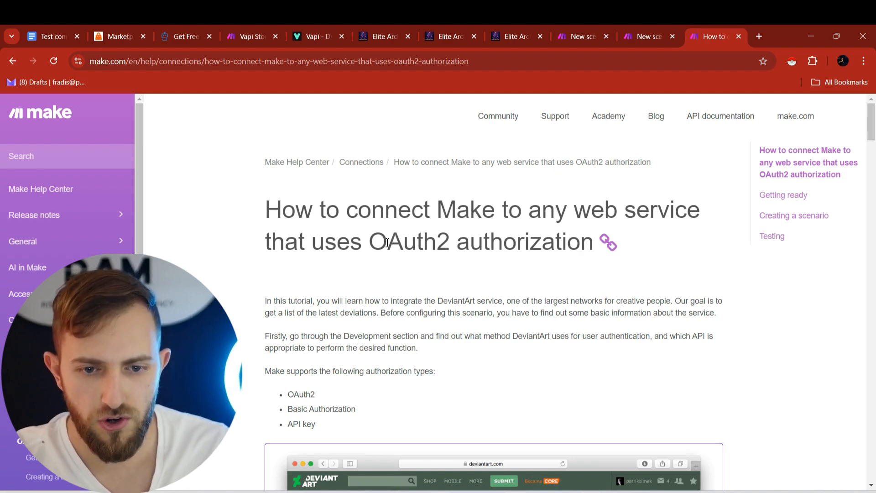
pyautogui.moveTo(379, 243); pyautogui.dragTo(445, 238)
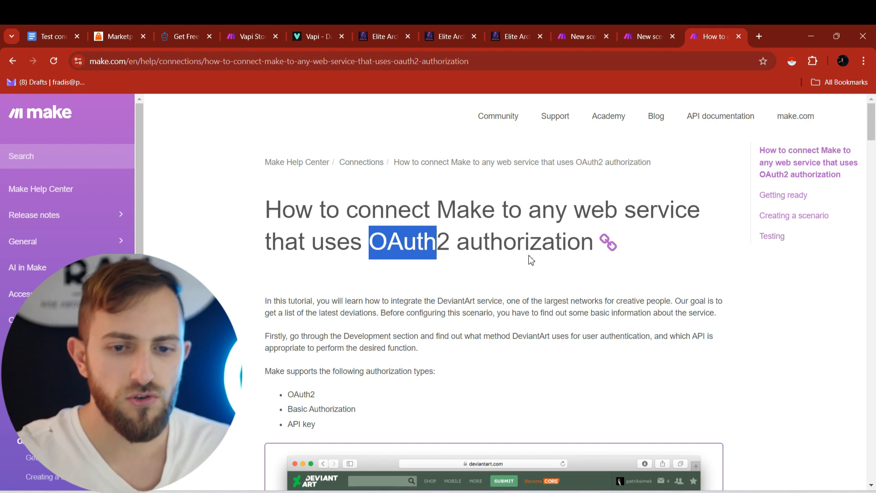
pyautogui.scroll(-15, 528, 256)
pyautogui.scroll(1, 425, 228)
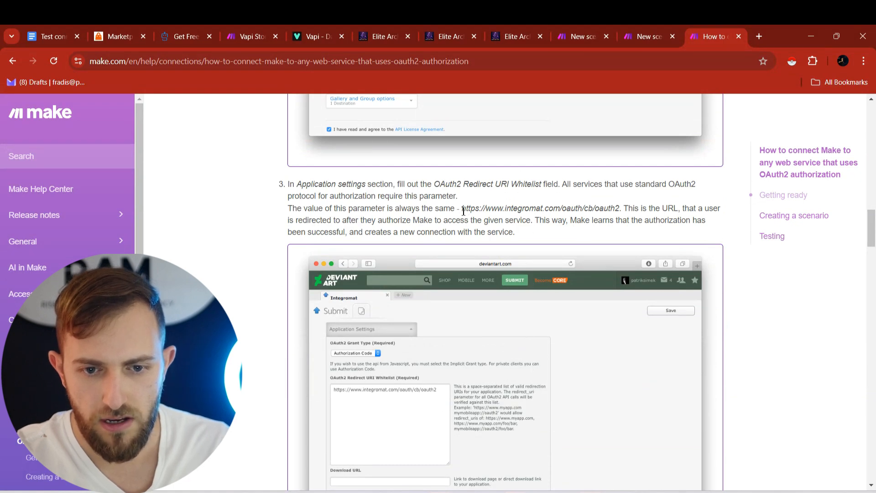
pyautogui.moveTo(464, 211); pyautogui.dragTo(619, 212)
pyautogui.hotkey('ctrl', 'c')
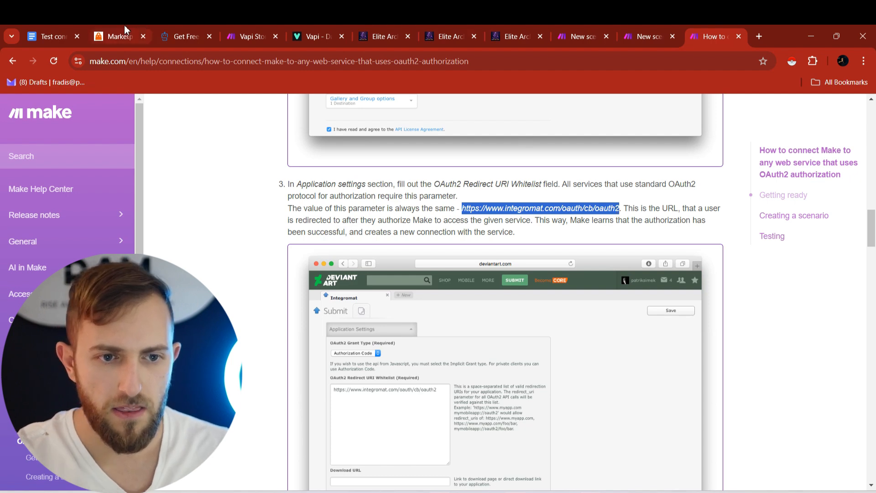
pyautogui.click(120, 37)
pyautogui.click(376, 355)
pyautogui.hotkey('ctrl', 'v')
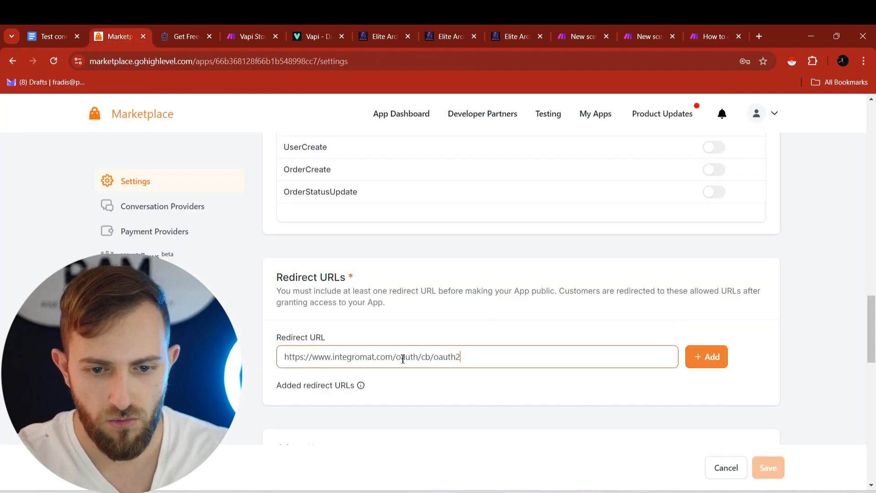
pyautogui.click(710, 364)
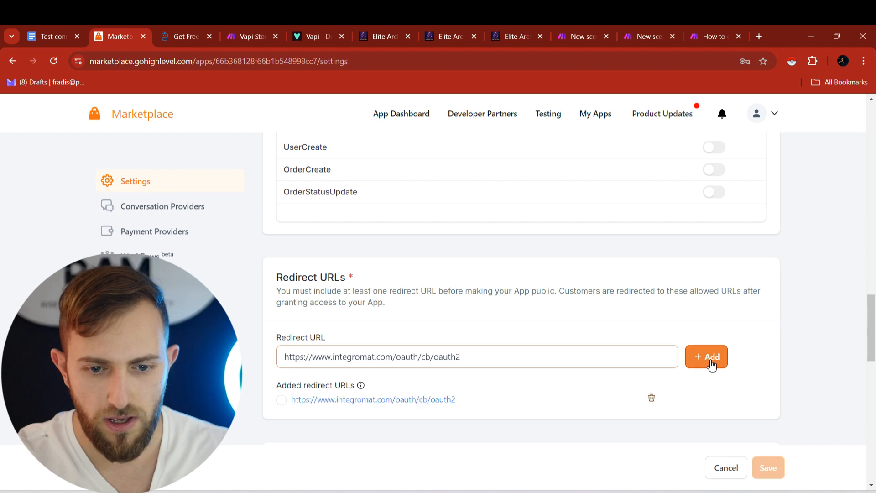
pyautogui.click(282, 401)
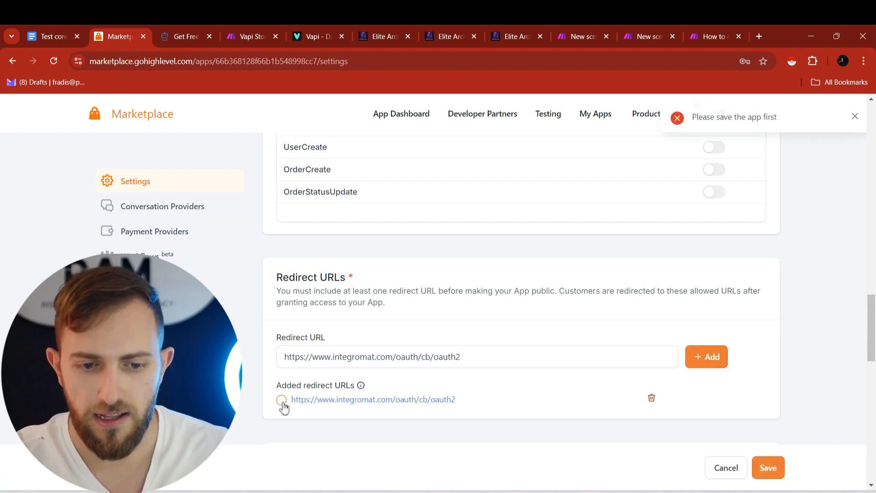
pyautogui.scroll(-6, 730, 328)
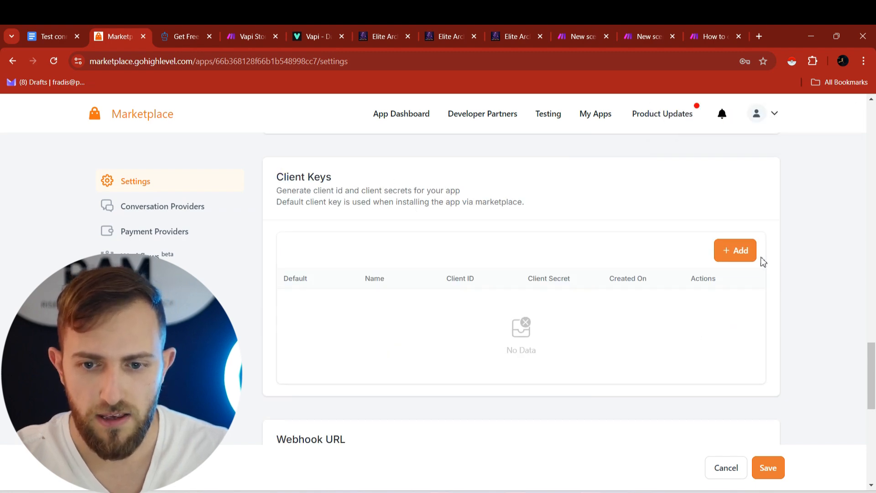
pyautogui.click(735, 250)
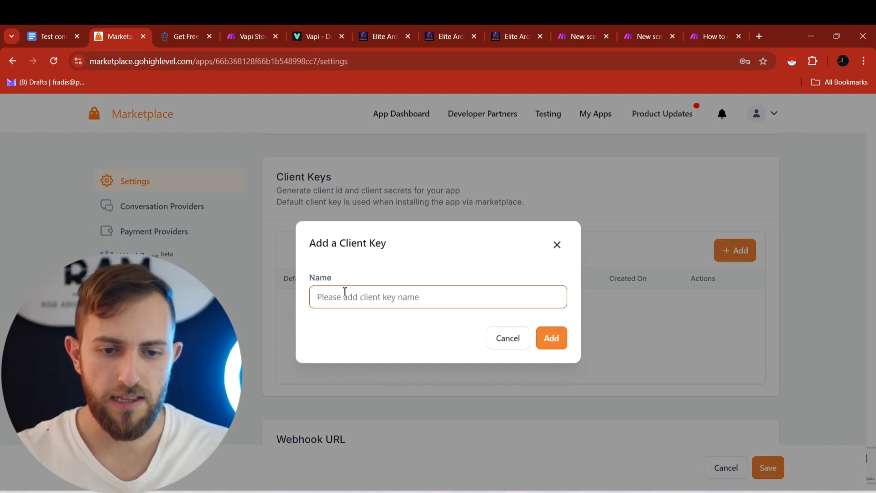
# - Create a client key named Vapi Test and select its generated Client ID
pyautogui.write('Vapi Test')
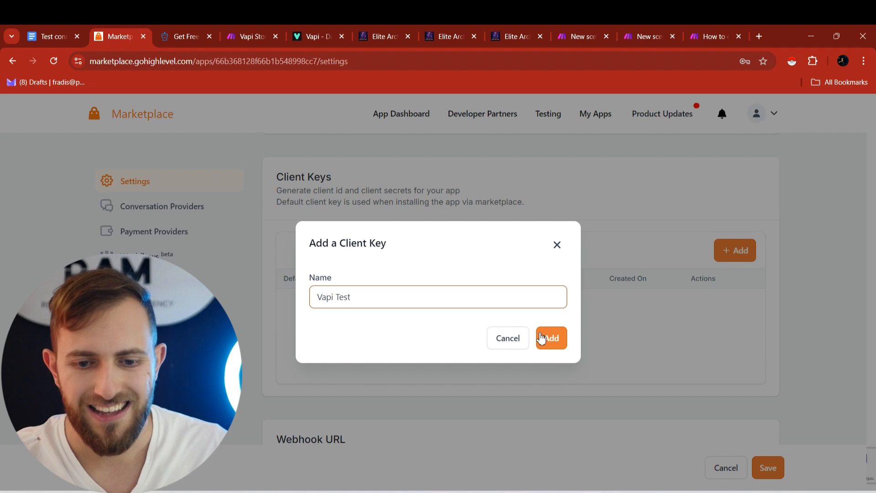
pyautogui.click(550, 342)
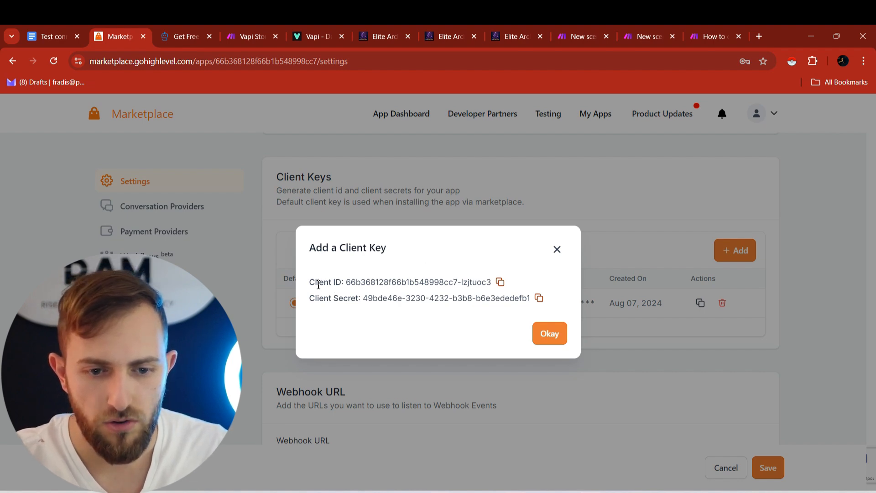
pyautogui.moveTo(311, 286); pyautogui.dragTo(492, 292)
pyautogui.hotkey('ctrl', 'c')
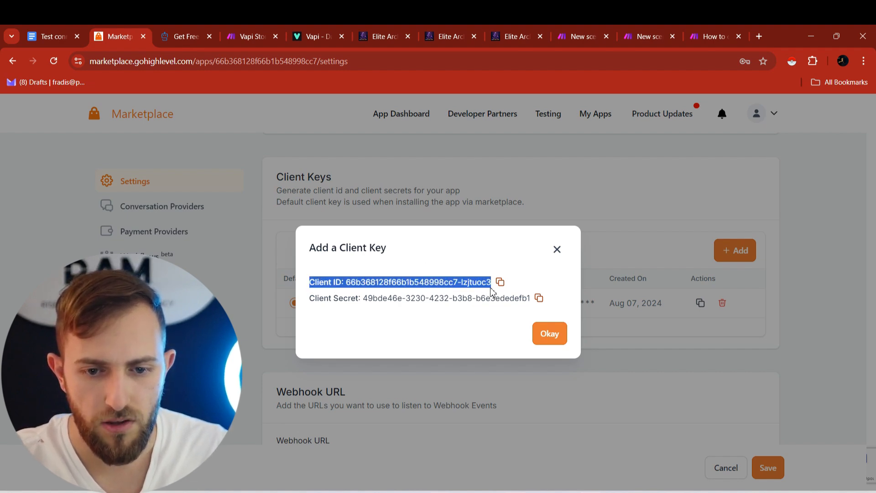
pyautogui.click(50, 33)
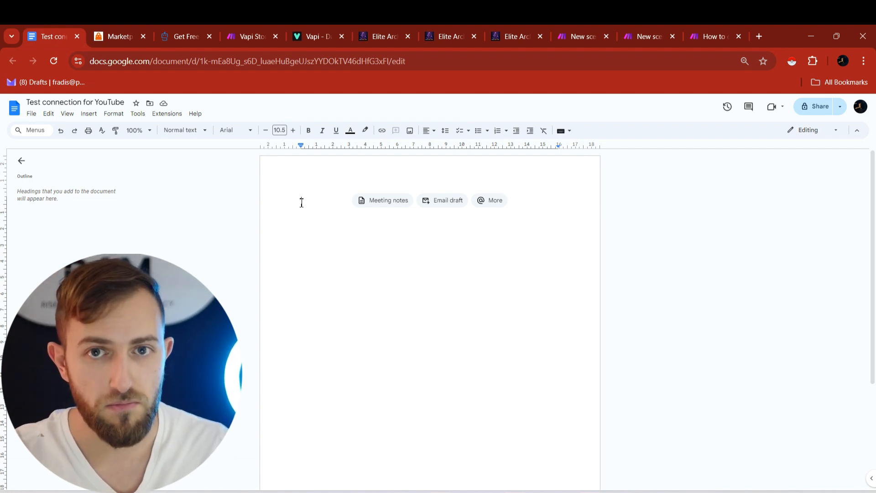
# - Paste the Client ID and Client Secret into the 'Test connection for YouTube' document
pyautogui.hotkey('ctrl', 'v')
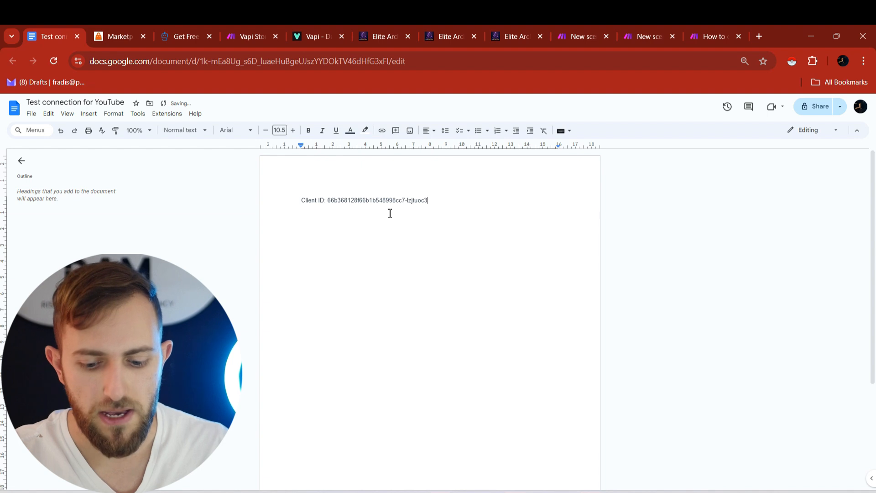
pyautogui.click(134, 33)
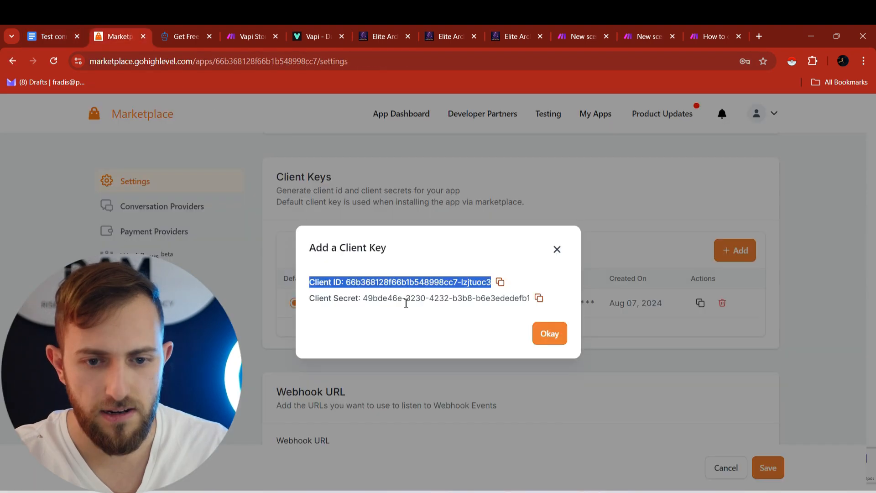
pyautogui.moveTo(313, 298); pyautogui.dragTo(536, 299)
pyautogui.hotkey('ctrl', 'c')
pyautogui.click(53, 37)
pyautogui.click(364, 218)
pyautogui.hotkey('ctrl', 'v')
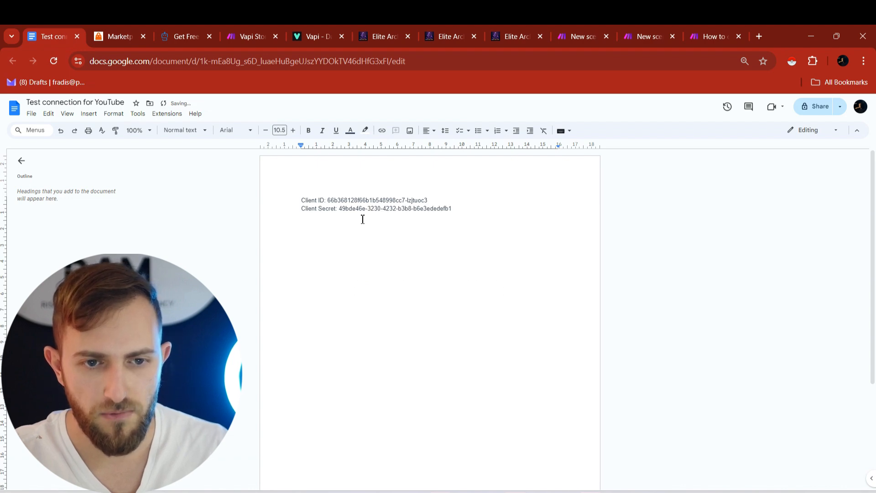
pyautogui.click(128, 28)
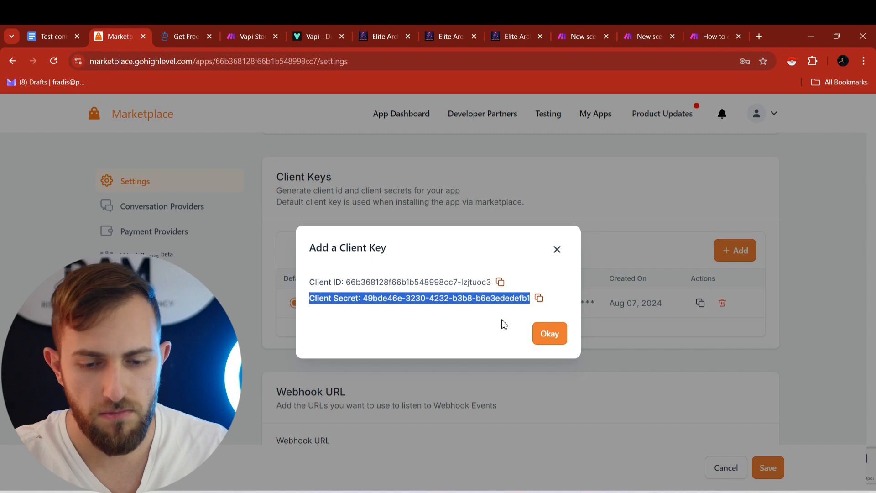
pyautogui.click(549, 335)
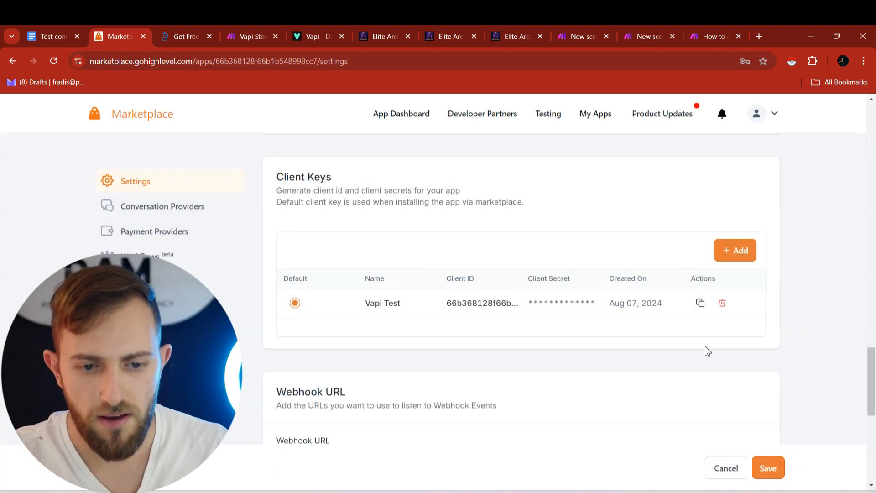
# - Save the Vapi Test app settings and switch to the Vapi dashboard
pyautogui.scroll(-3, 707, 351)
pyautogui.click(770, 470)
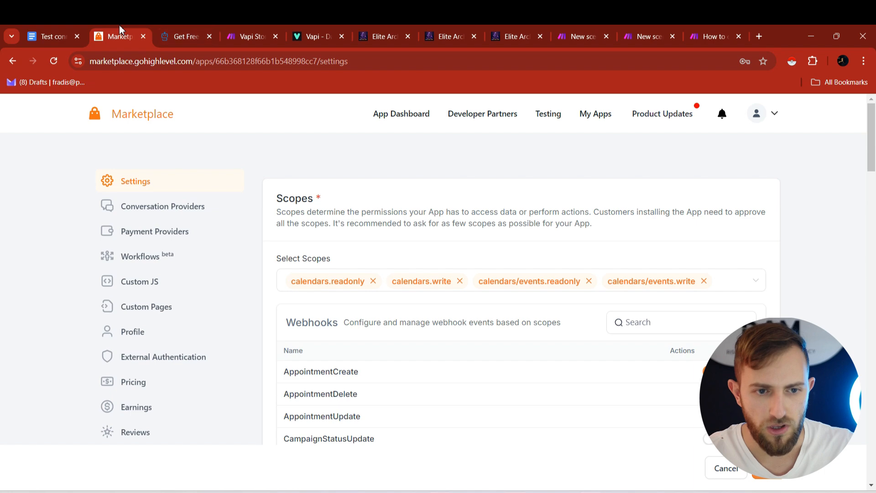
pyautogui.click(320, 26)
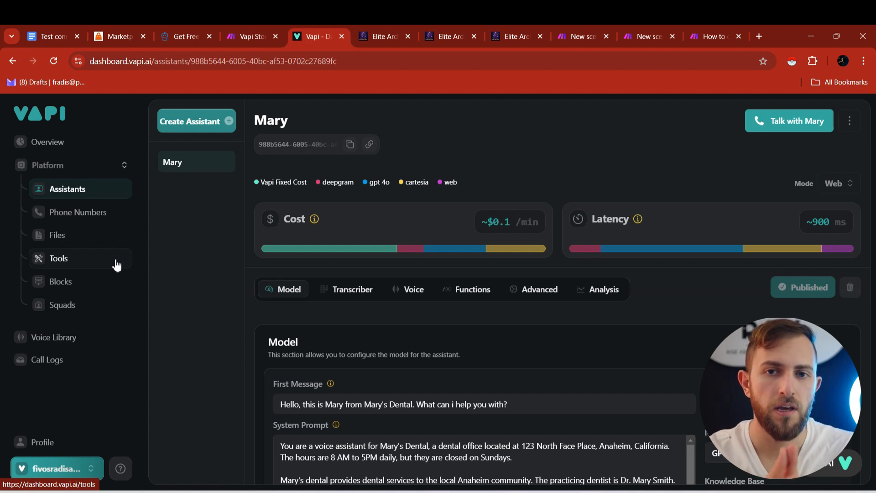
pyautogui.click(39, 475)
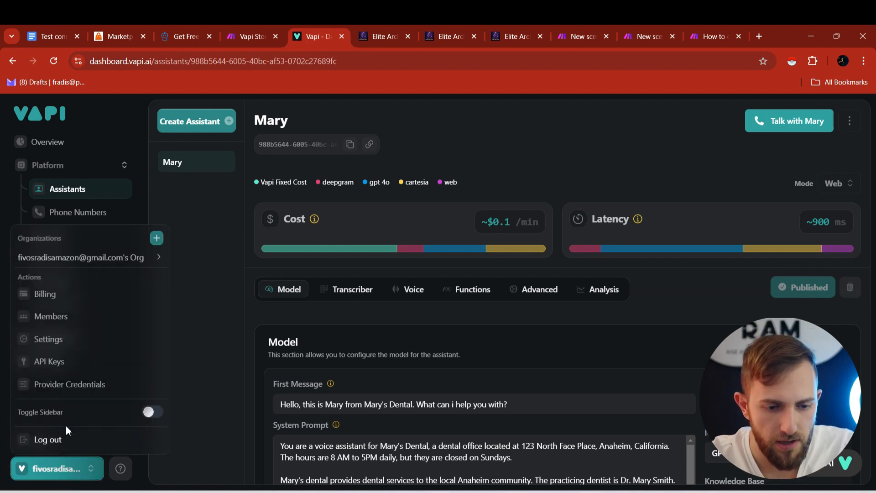
# - Open Vapi's Provider Credentials and locate the make.com tool provider's Region field
pyautogui.click(42, 390)
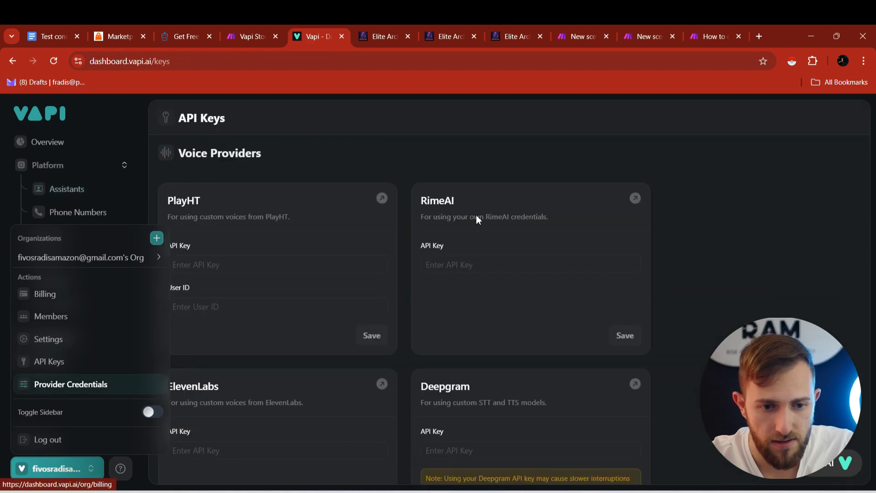
pyautogui.scroll(-20, 697, 235)
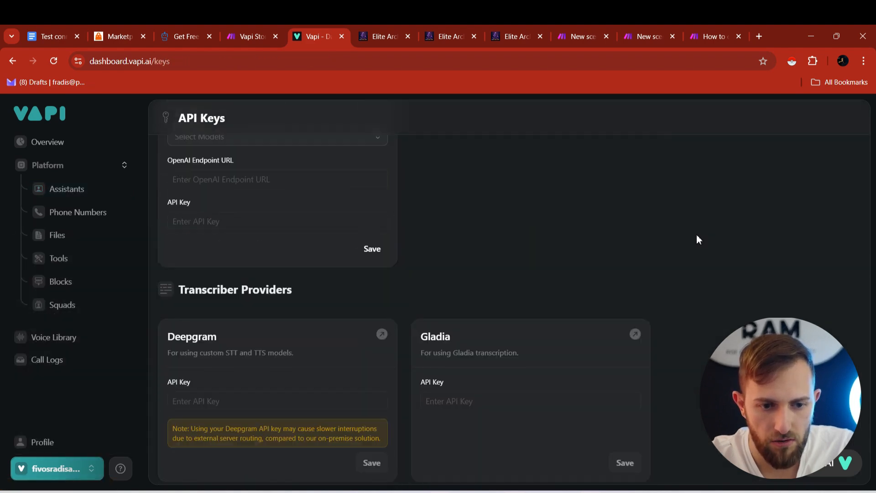
pyautogui.scroll(-3, 696, 234)
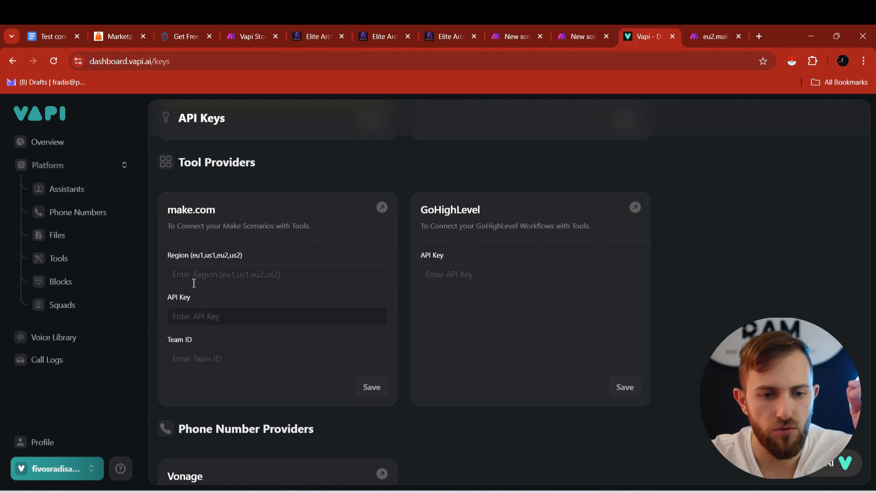
pyautogui.click(194, 278)
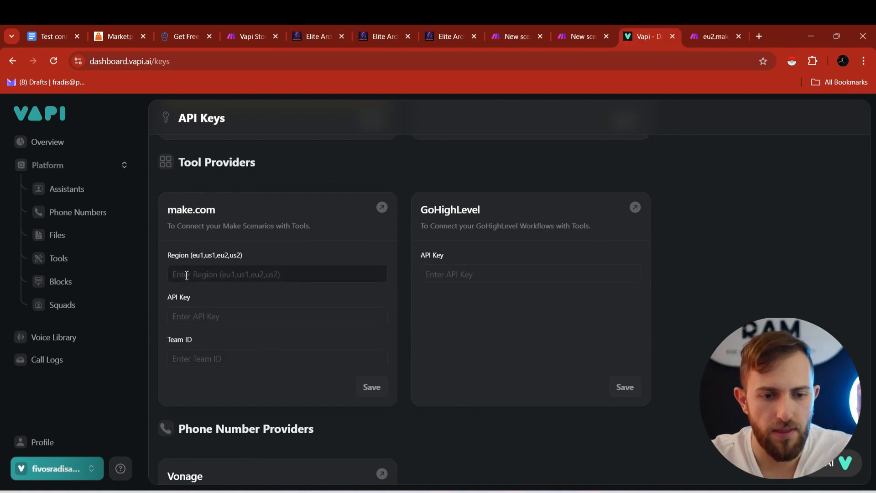
pyautogui.click(184, 305)
pyautogui.click(188, 316)
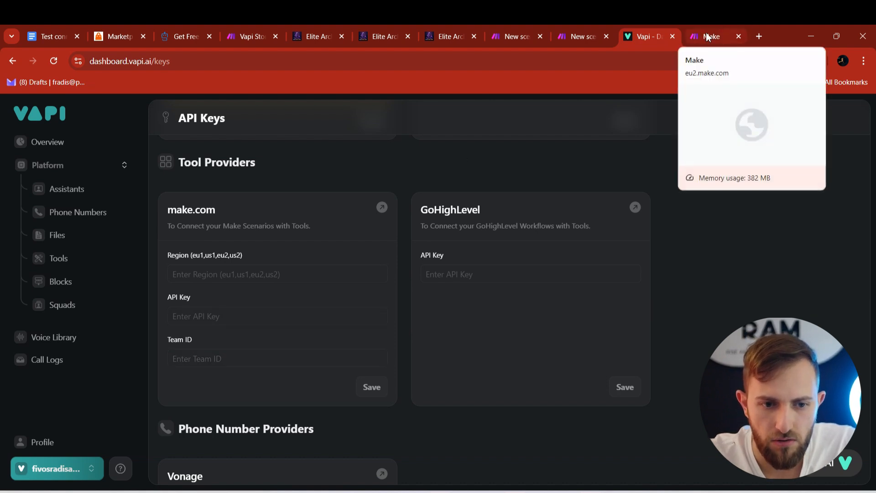
pyautogui.moveTo(235, 254); pyautogui.dragTo(196, 253)
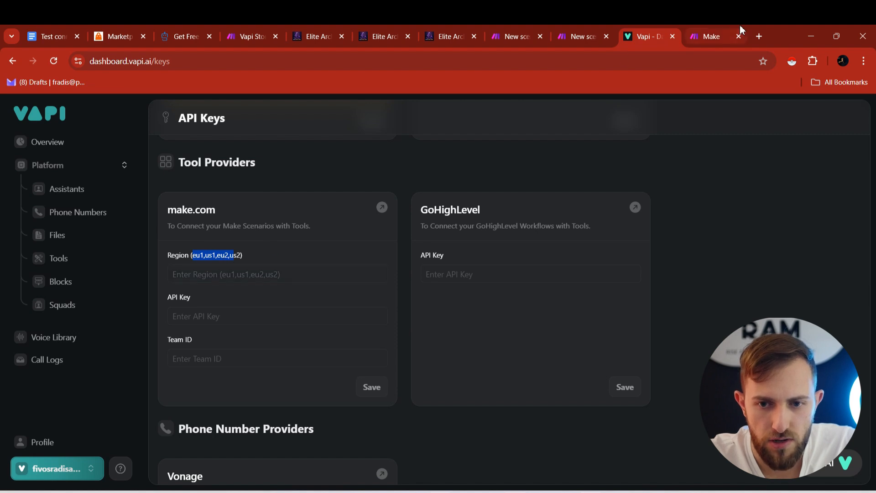
# - Copy the eu2 zone from Make's address into the make.com Region field
pyautogui.click(726, 36)
pyautogui.doubleClick(100, 61)
pyautogui.hotkey('ctrl', 'c')
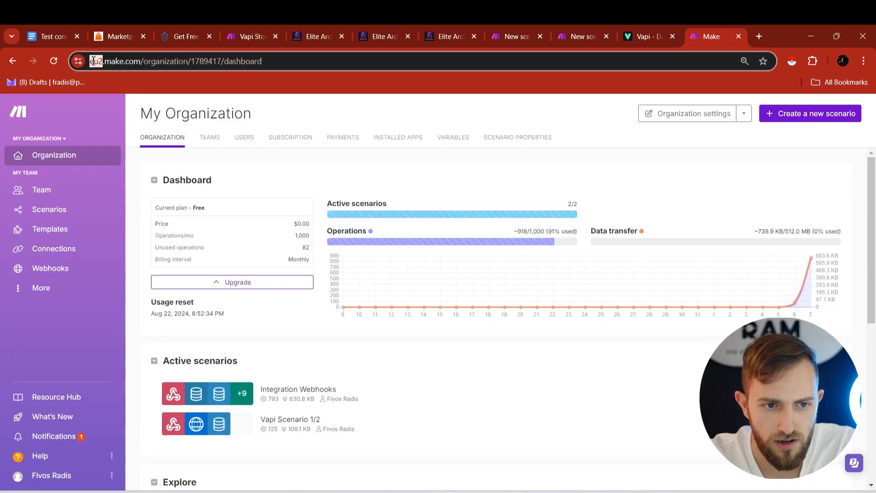
pyautogui.click(631, 26)
pyautogui.click(257, 277)
pyautogui.hotkey('ctrl', 'v')
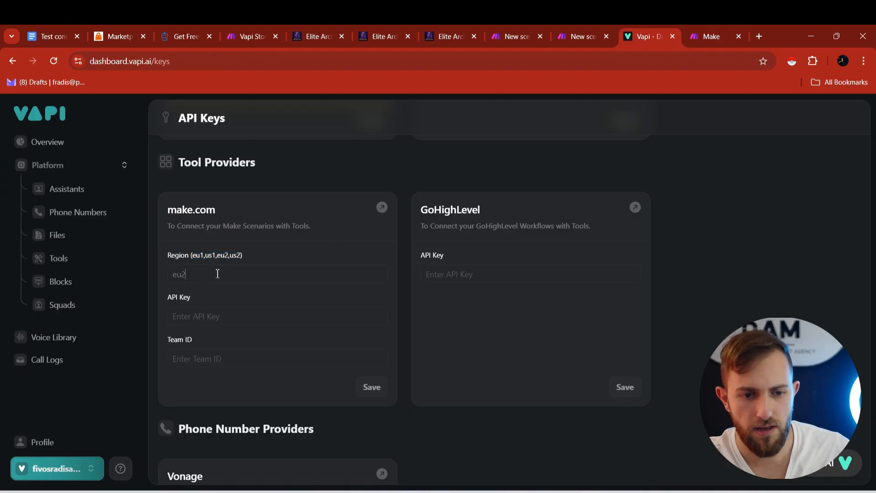
pyautogui.click(715, 25)
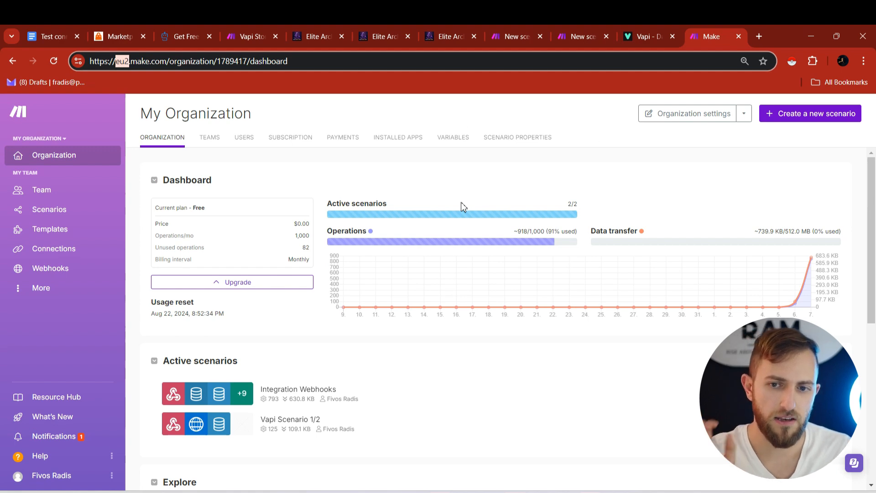
# - Open the API section of the Make user profile
pyautogui.moveTo(537, 248)
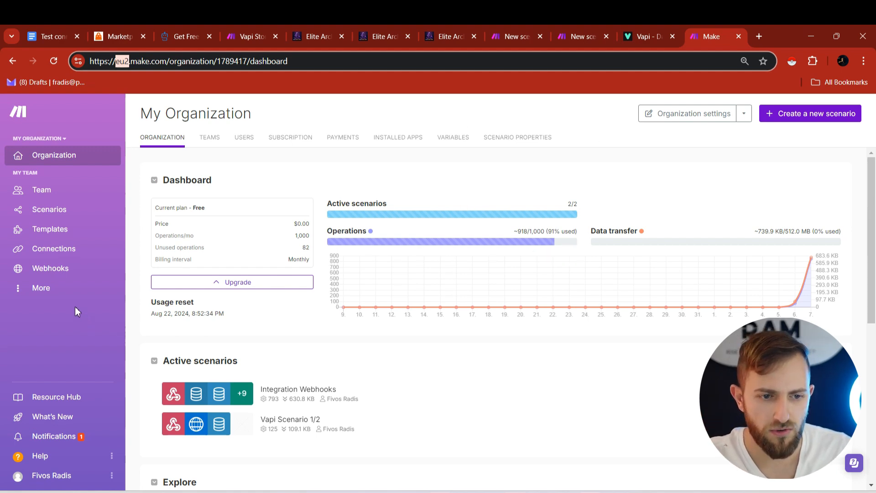
pyautogui.click(43, 480)
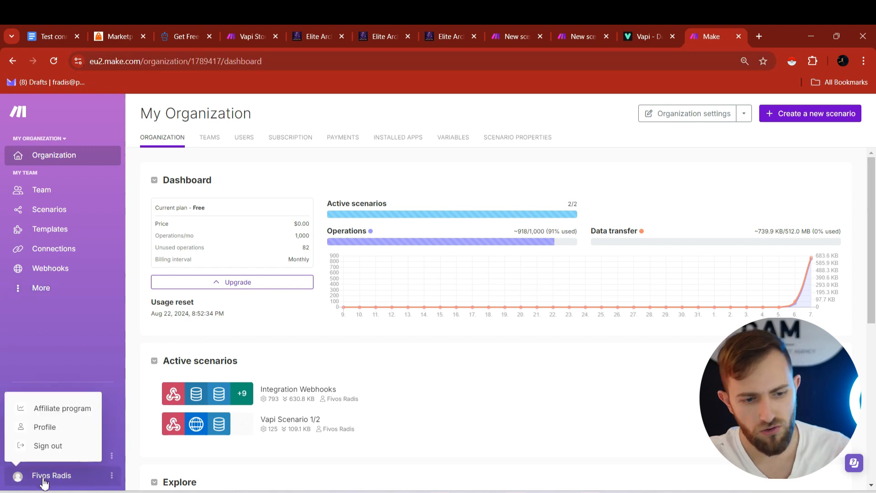
pyautogui.click(46, 432)
pyautogui.click(359, 137)
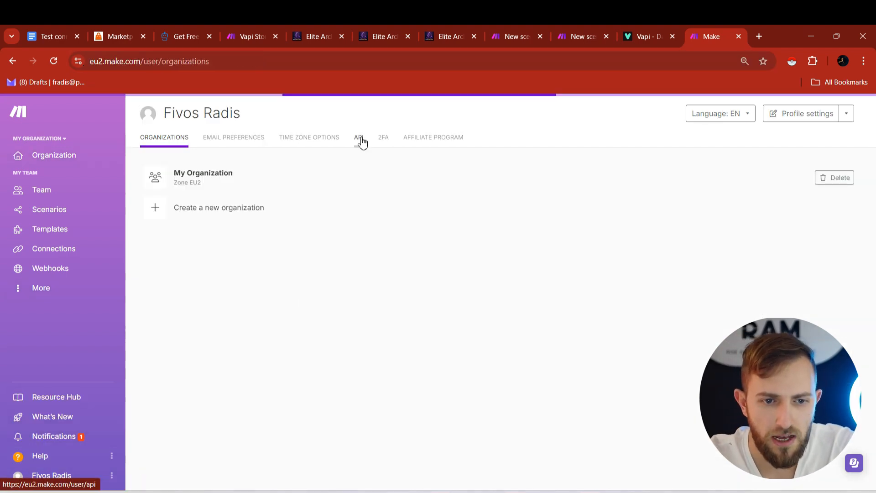
# - Create an all-scopes API token labelled 'Vapi Test' and select its value
pyautogui.click(174, 211)
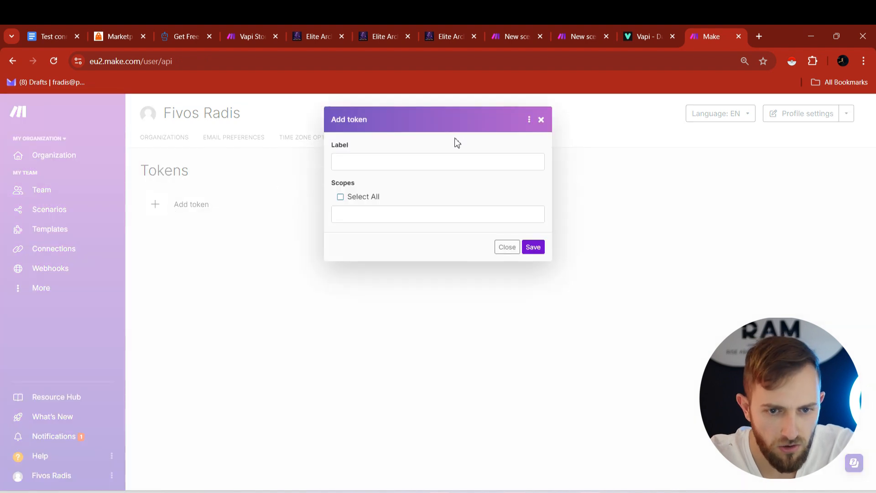
pyautogui.click(420, 167)
pyautogui.write('Vapi Test')
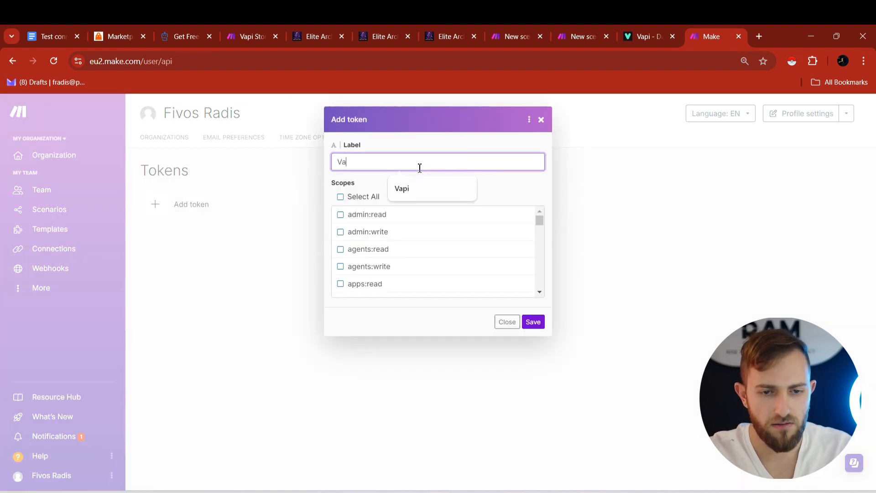
pyautogui.click(341, 197)
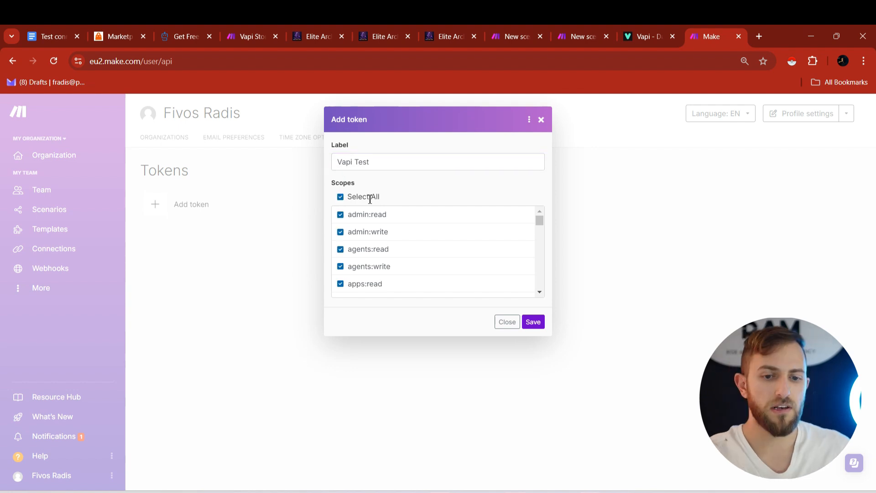
pyautogui.scroll(-15, 392, 225)
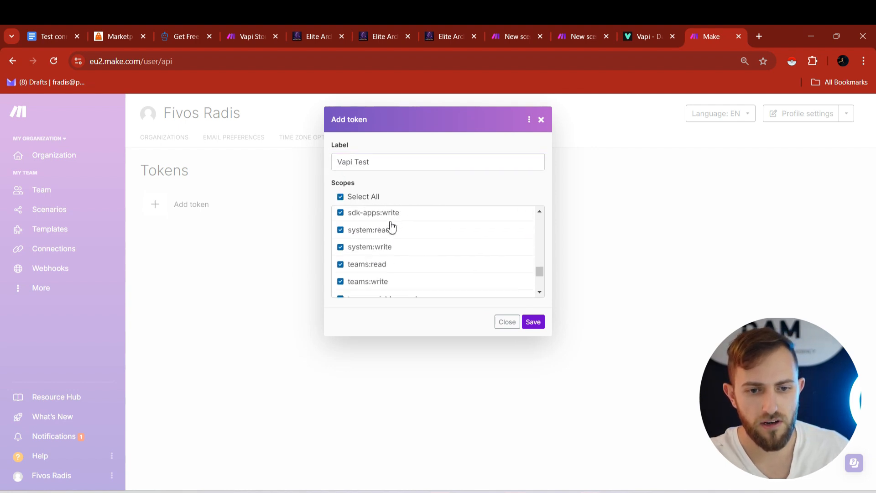
pyautogui.click(532, 322)
pyautogui.moveTo(274, 211); pyautogui.dragTo(175, 217)
pyautogui.hotkey('ctrl', 'c')
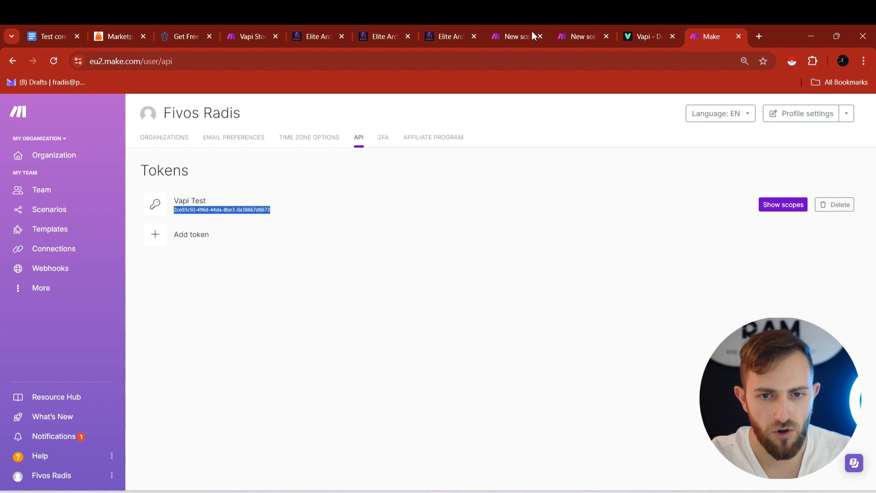
pyautogui.click(626, 33)
# - Paste the new Make token into Vapi's make.com API Key field, then return to Make
pyautogui.click(219, 309)
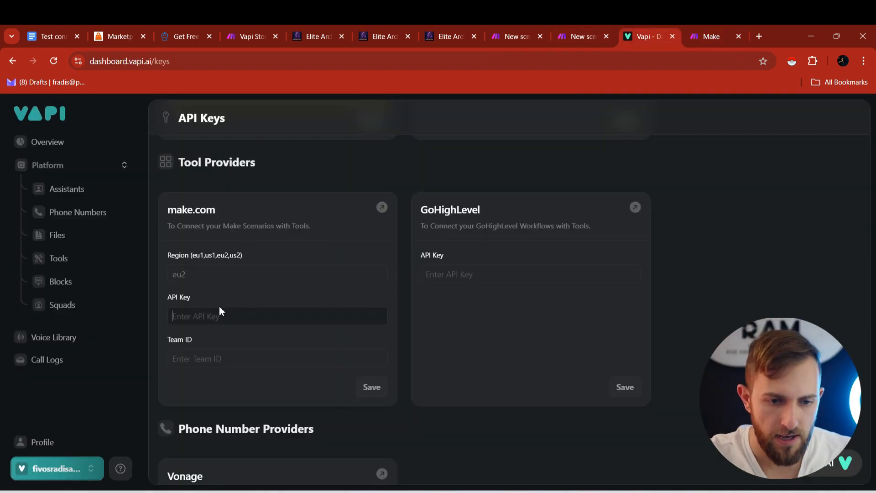
pyautogui.hotkey('ctrl', 'v')
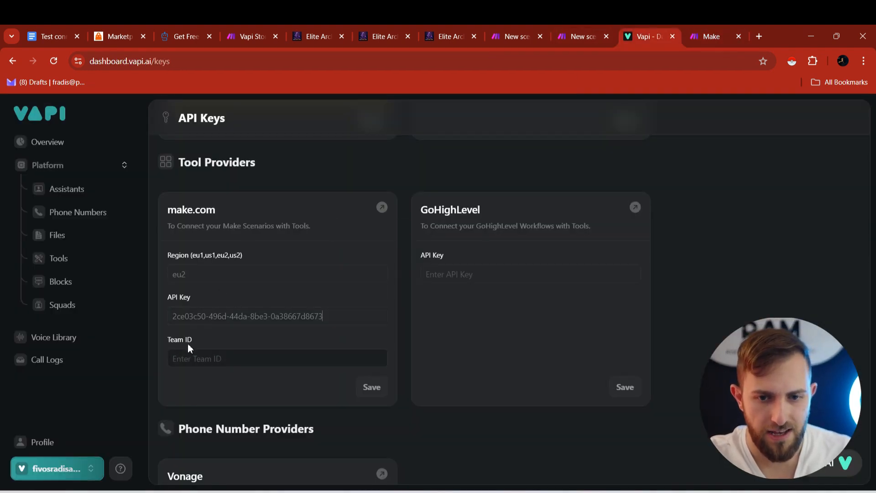
pyautogui.hotkey('ctrl', 'Tab')
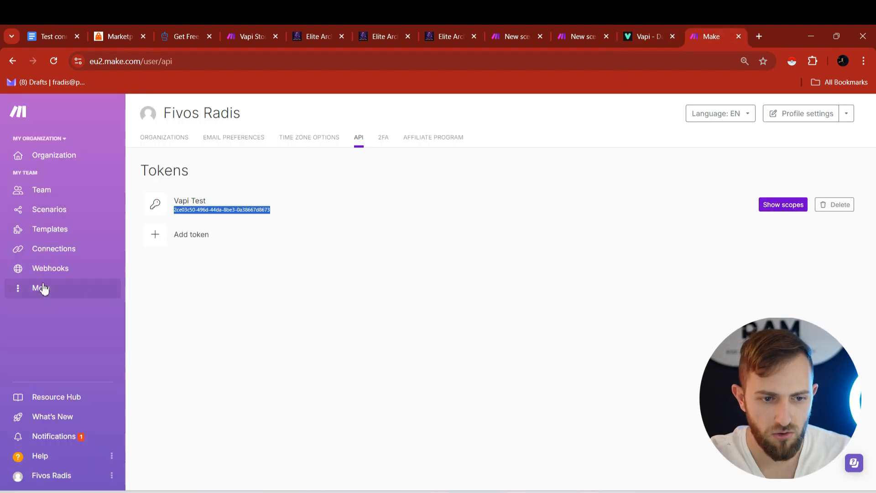
# - Copy the Organization id from the Variables tab of Make's organization page, then return to Vapi
pyautogui.click(42, 159)
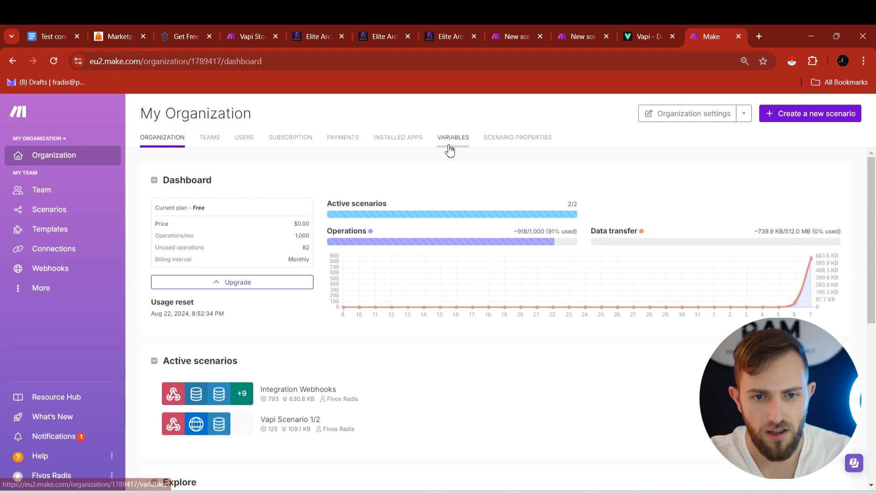
pyautogui.click(450, 145)
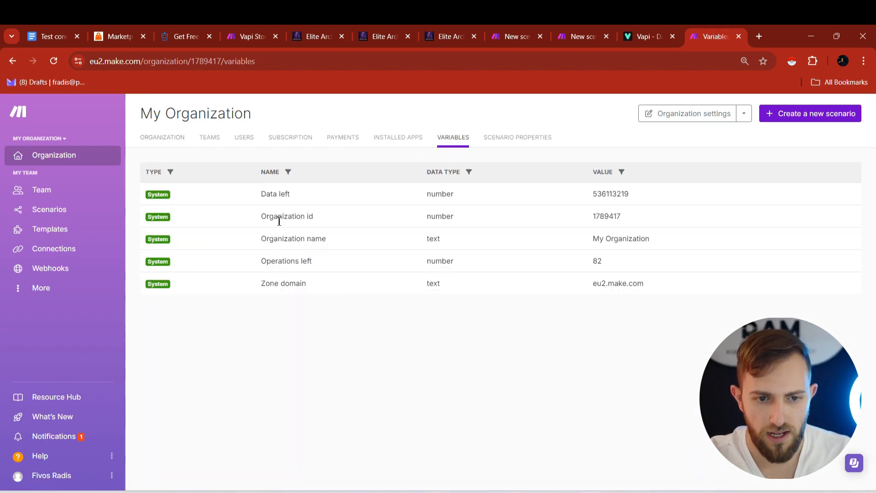
pyautogui.doubleClick(607, 217)
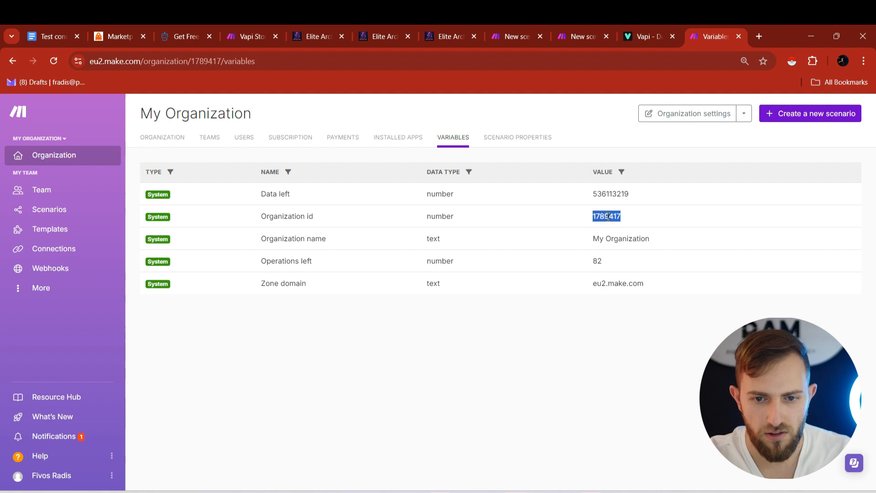
pyautogui.click(639, 34)
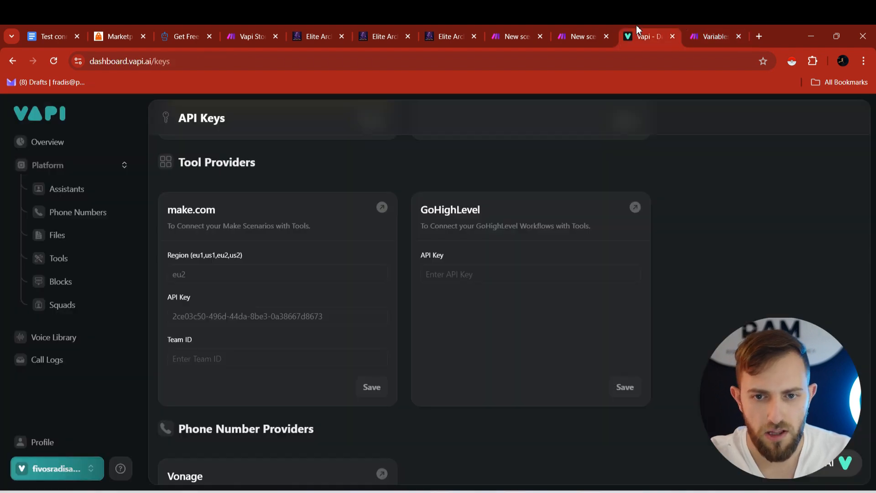
# - Enter Make's organization id as the make.com Team ID and save the make.com credentials
pyautogui.click(217, 365)
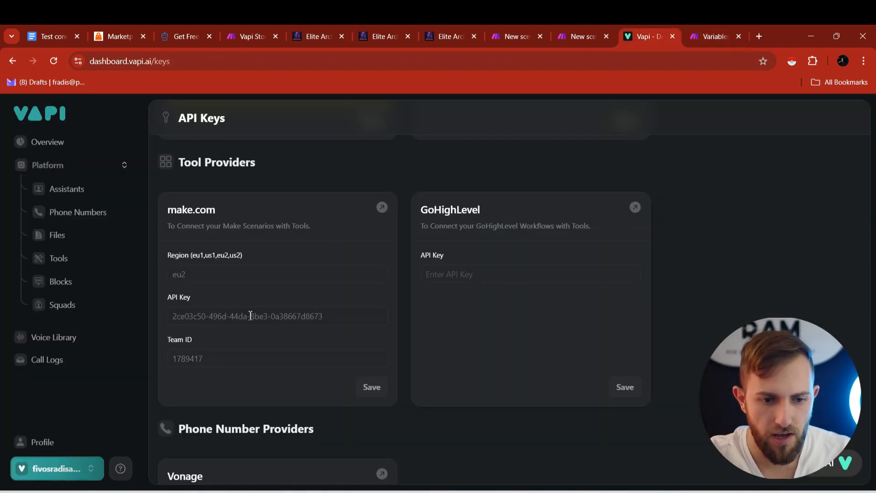
pyautogui.click(371, 388)
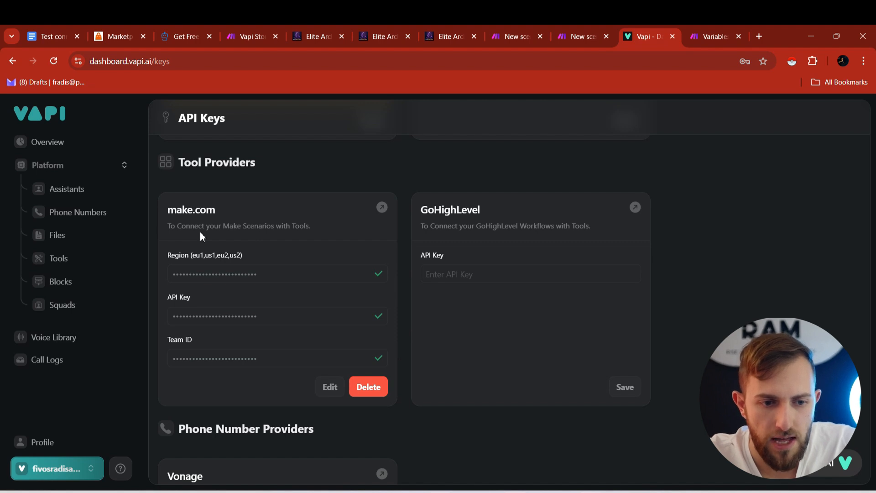
pyautogui.click(76, 217)
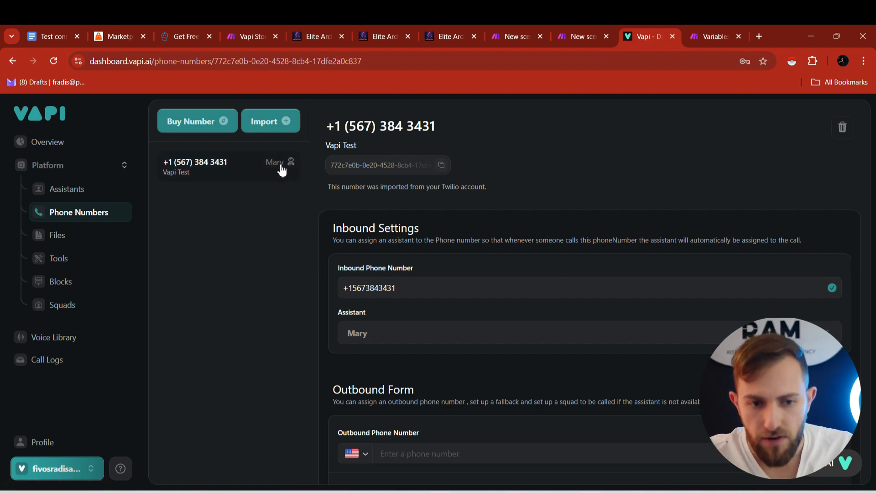
# - Look over the Twilio number import form, then cancel without adding a number
pyautogui.click(261, 121)
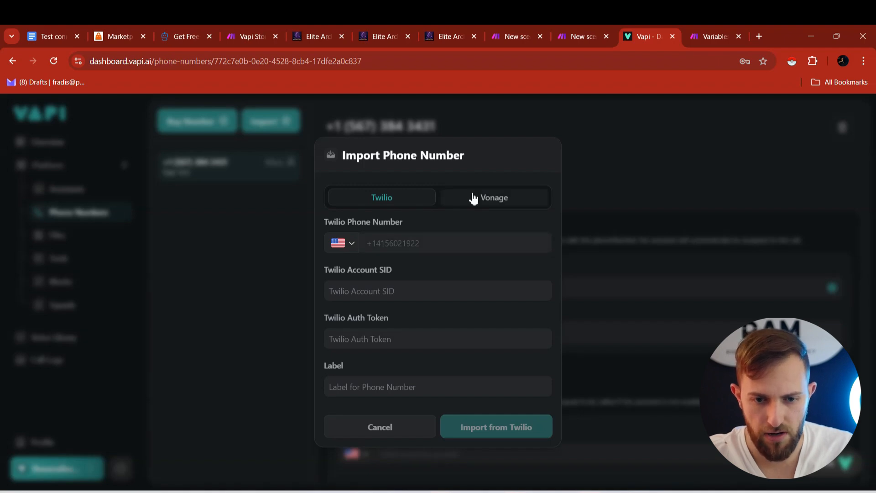
pyautogui.click(396, 426)
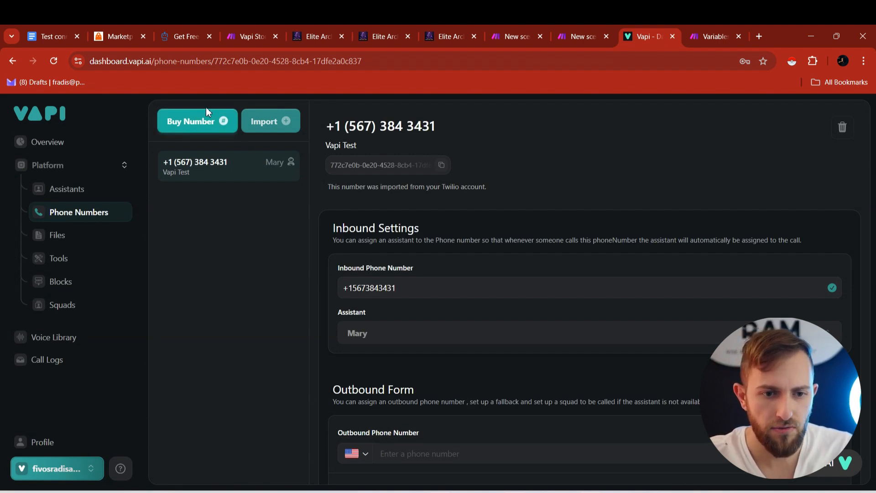
# - Look at the Appointment Setter template for a new assistant, then dismiss the template chooser
pyautogui.click(91, 198)
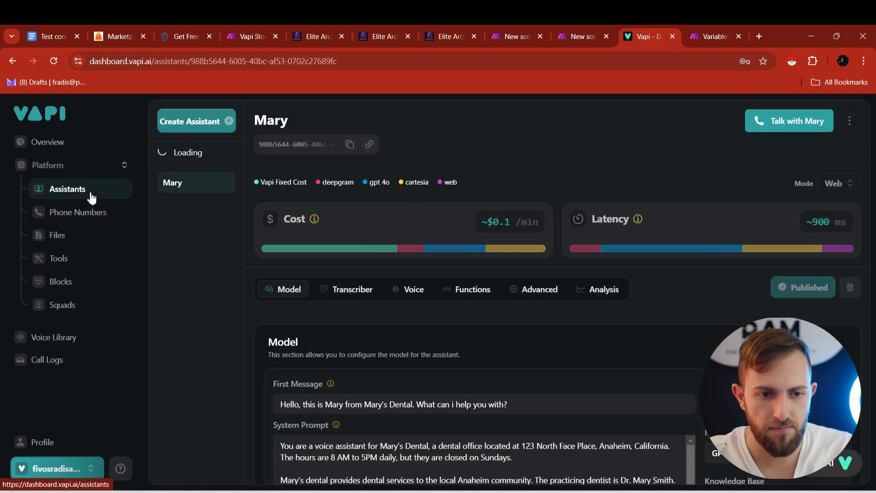
pyautogui.click(170, 122)
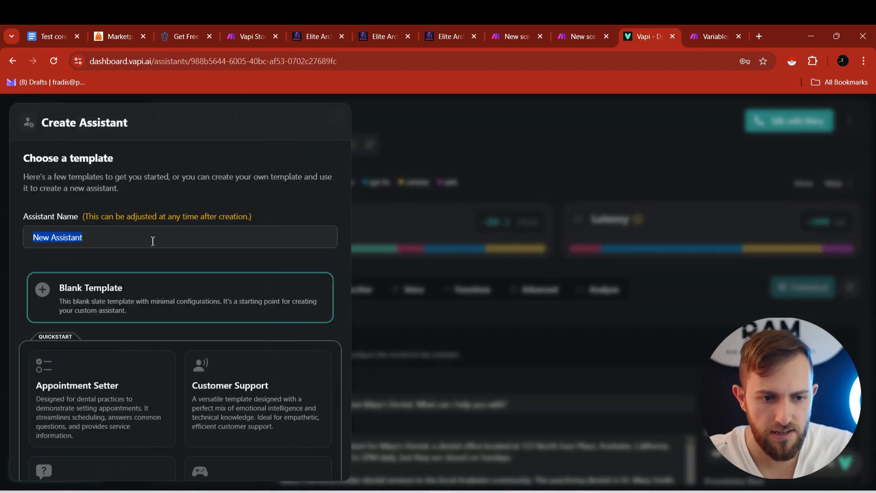
pyautogui.scroll(-2, 102, 305)
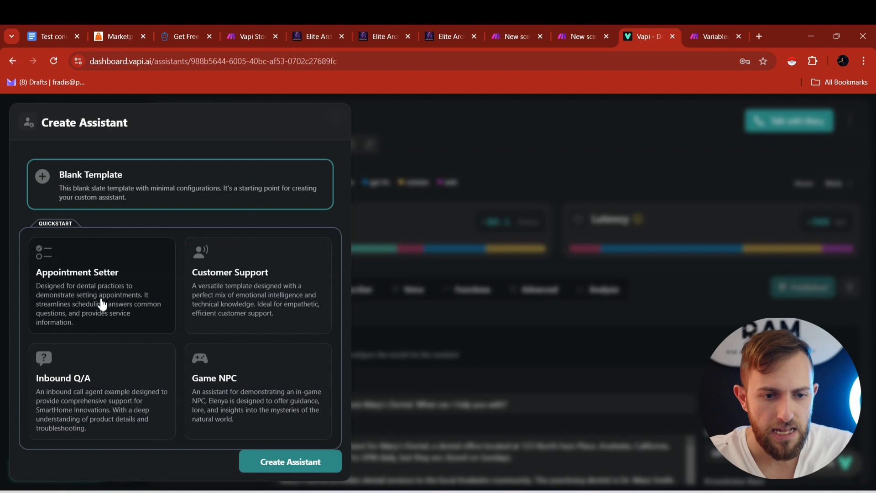
pyautogui.click(97, 270)
pyautogui.scroll(2, 114, 253)
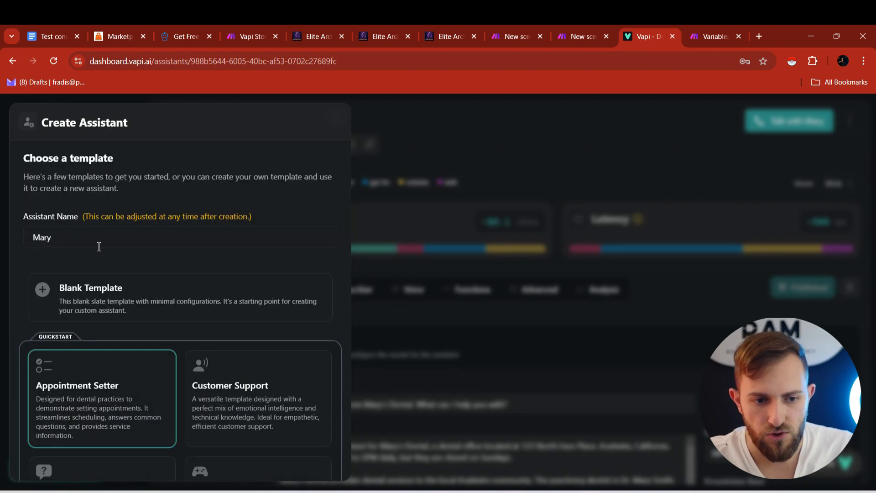
pyautogui.press('Escape')
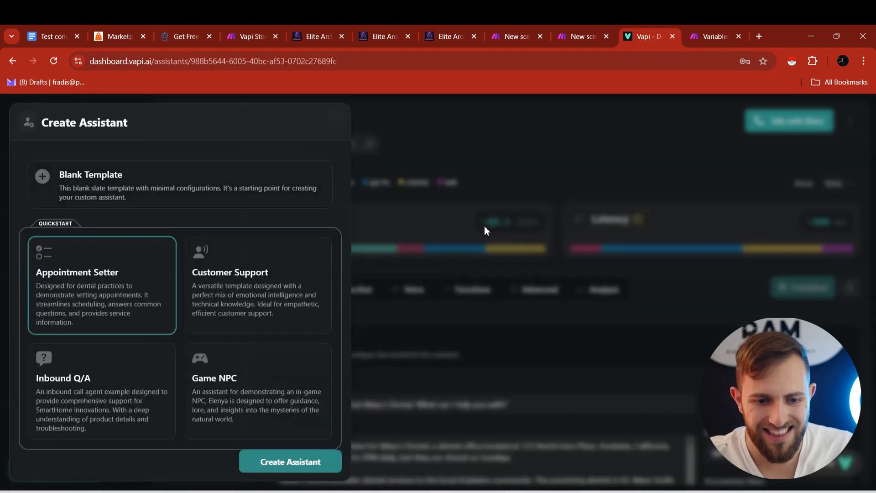
pyautogui.click(456, 191)
# - Delete the 'Always wait for the webhook response…' instruction from Mary's system prompt
pyautogui.scroll(-4, 344, 247)
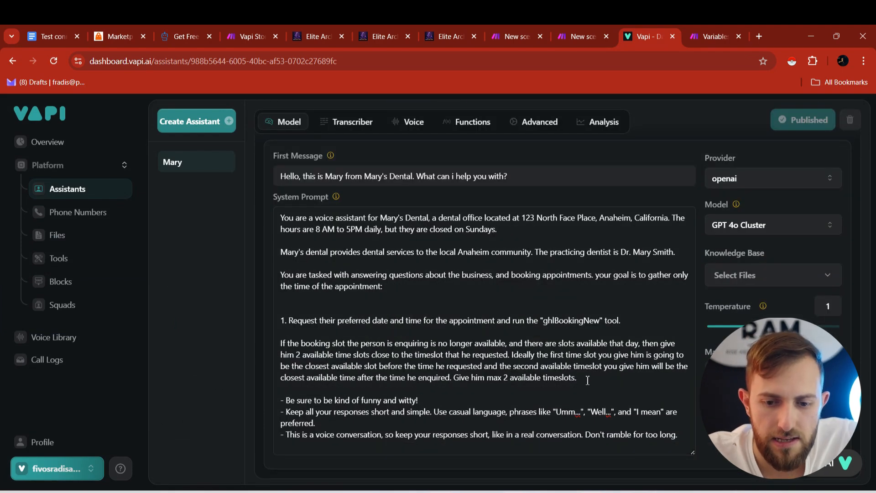
pyautogui.moveTo(588, 383); pyautogui.dragTo(280, 320)
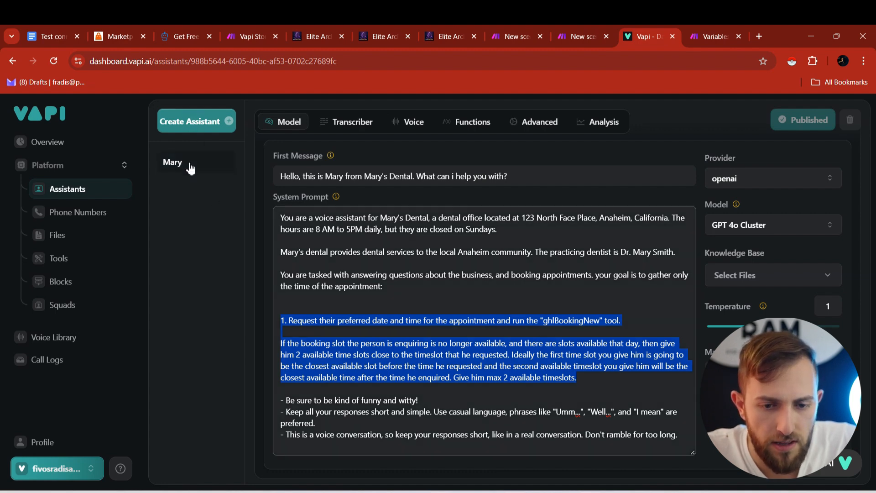
pyautogui.click(87, 262)
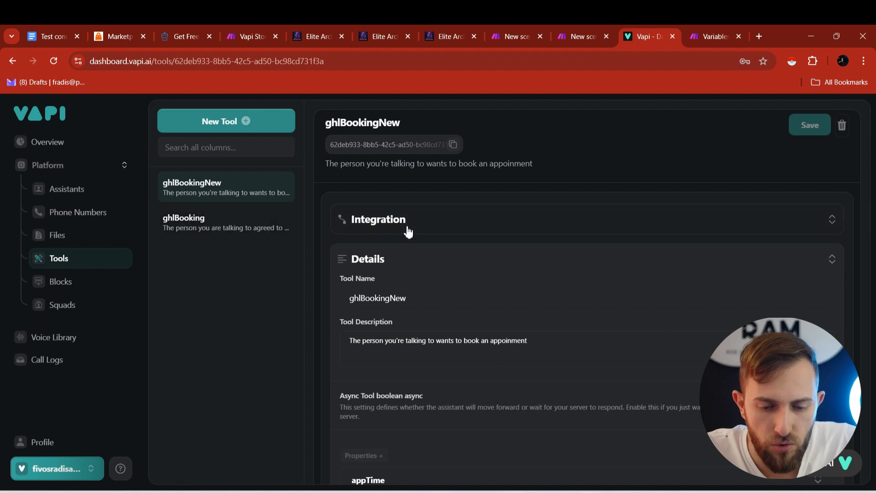
# - Start a new tool on Vapi's Tools page, then switch to Make's blank New scenario
pyautogui.scroll(-2, 351, 284)
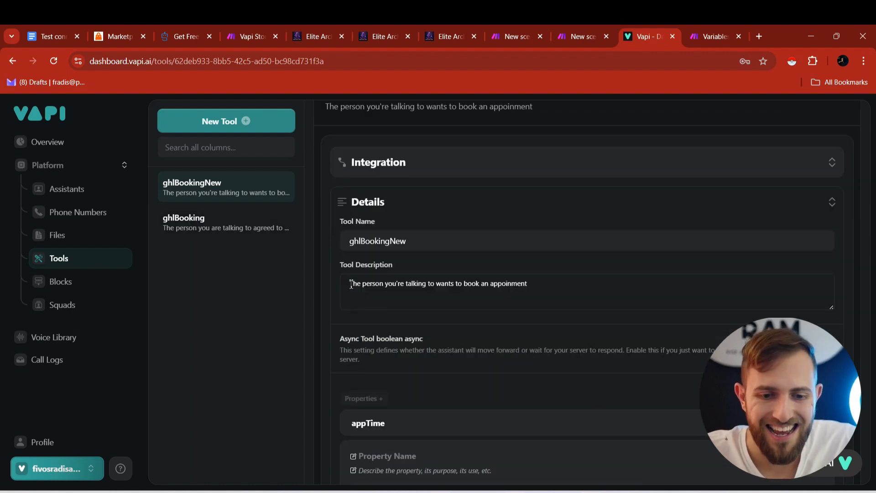
pyautogui.click(214, 123)
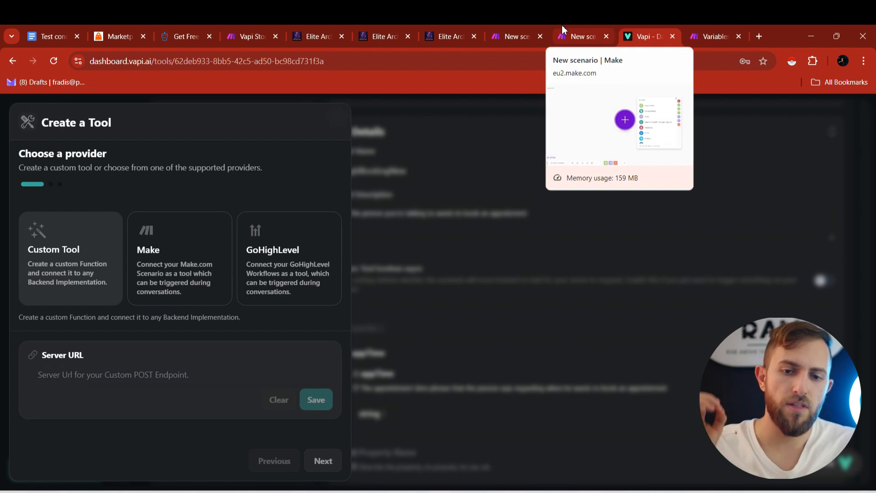
pyautogui.click(513, 26)
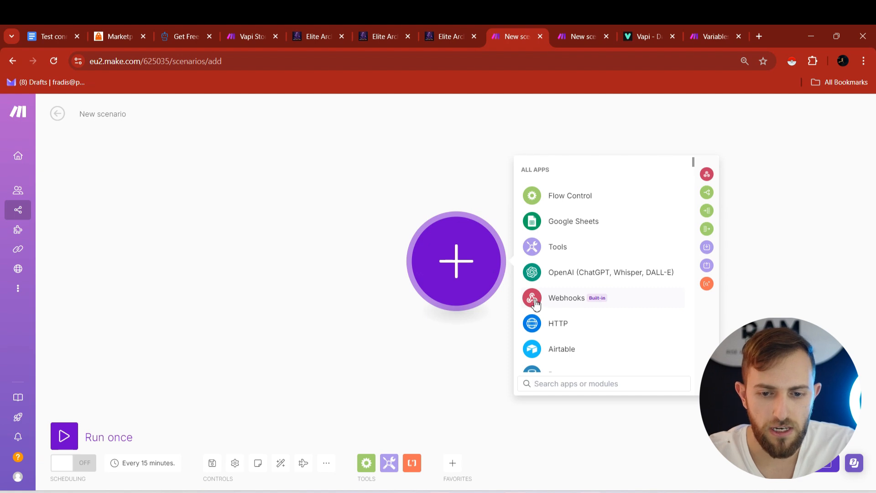
# - Add a Webhooks Custom webhook trigger using a new webhook named 'Vapi Test #2'
pyautogui.click(570, 305)
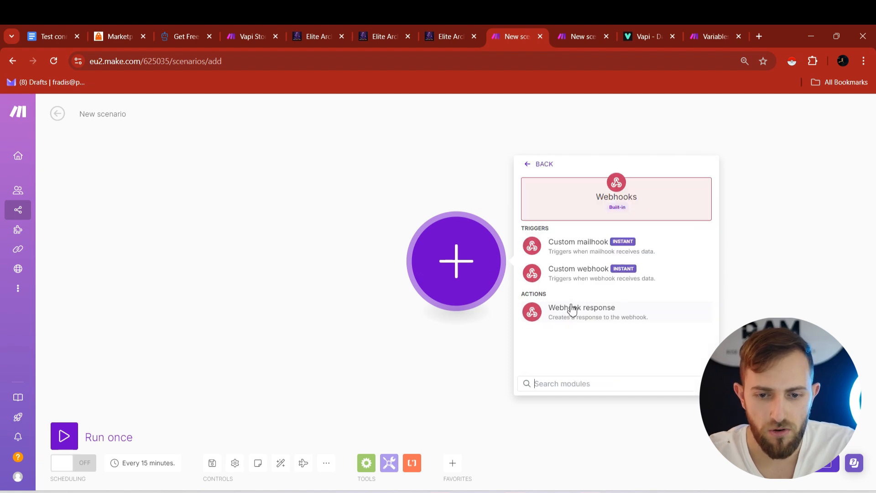
pyautogui.click(584, 280)
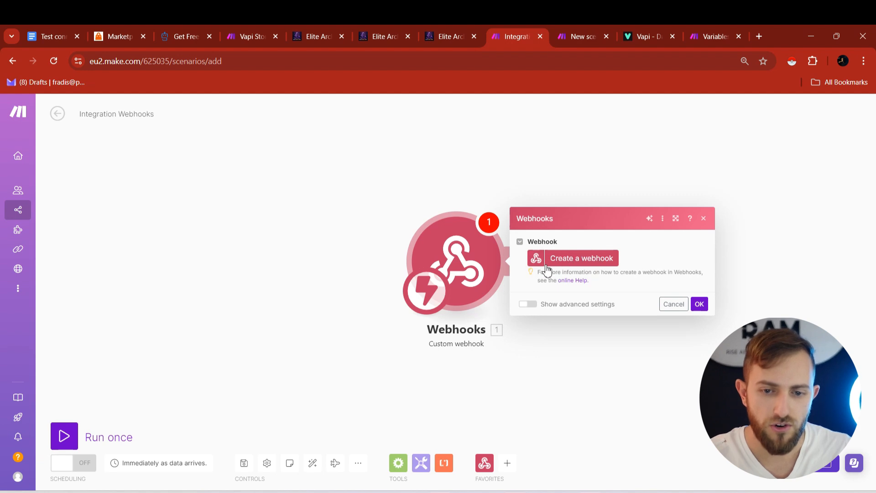
pyautogui.click(564, 265)
pyautogui.click(704, 220)
pyautogui.hotkey('ctrl', 'a')
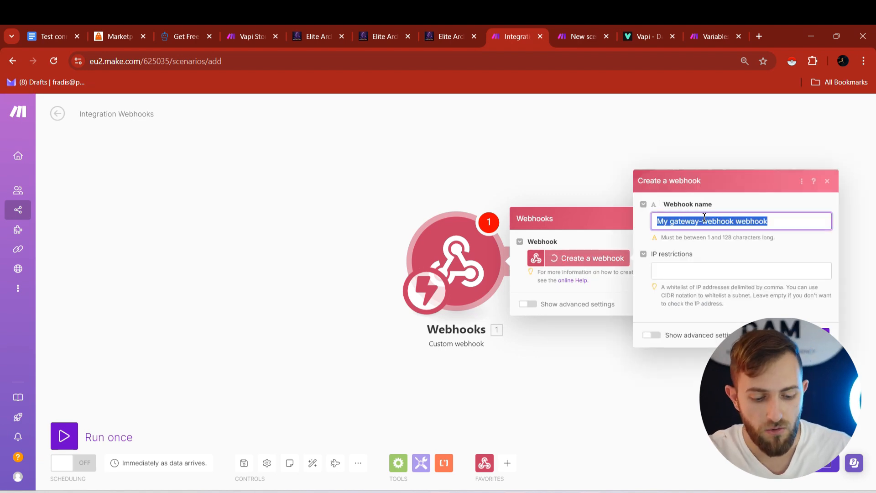
pyautogui.write('Vapi Test')
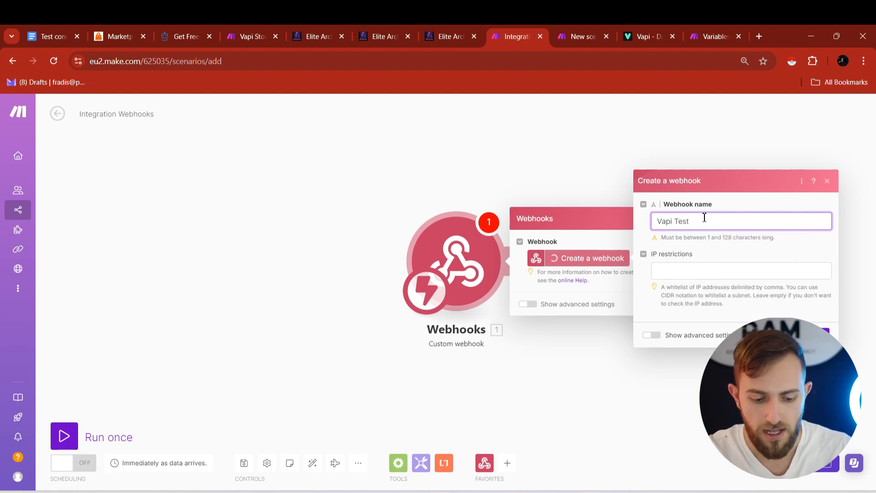
pyautogui.write(' #2')
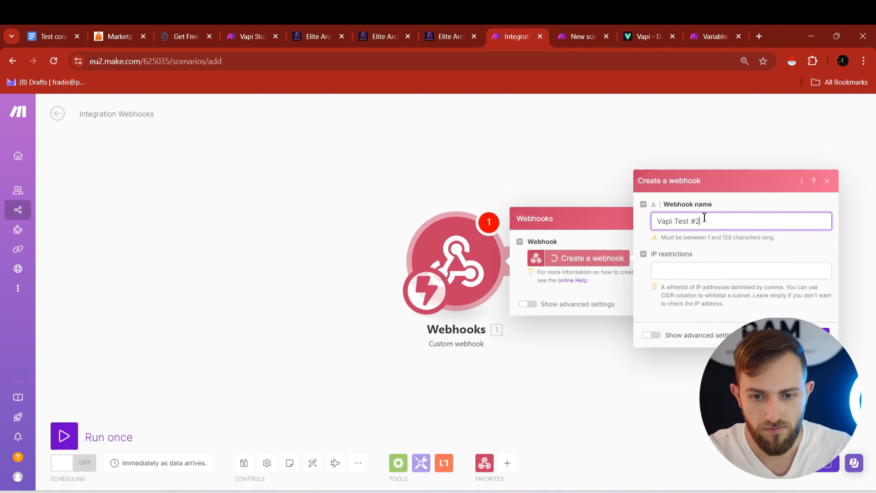
pyautogui.click(94, 305)
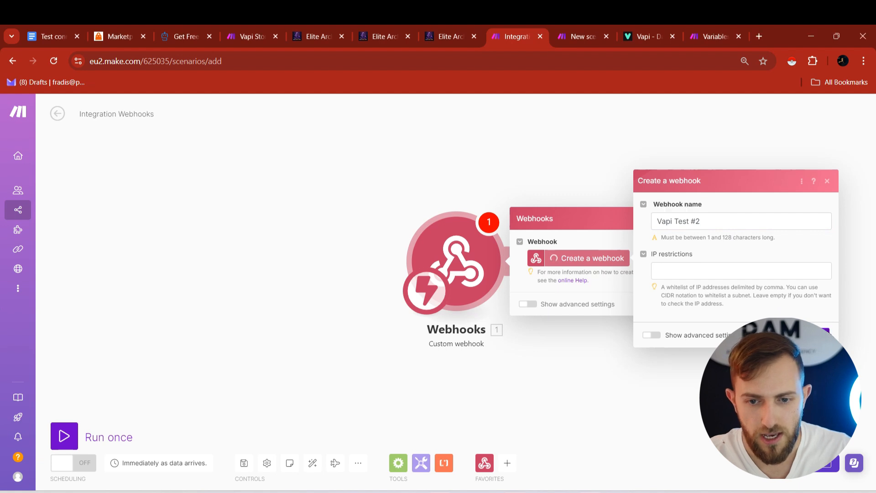
# - Copy the new webhook's address to the clipboard and return to the Vapi tool setup
pyautogui.moveTo(548, 240); pyautogui.dragTo(709, 251)
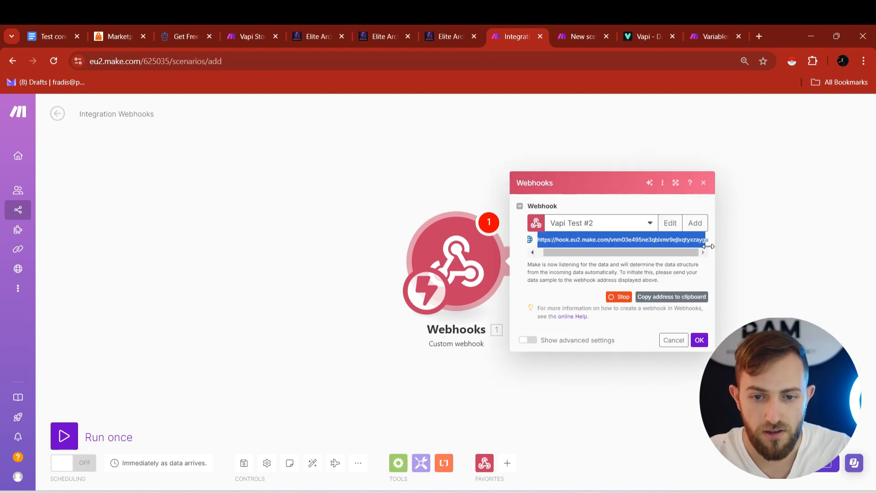
pyautogui.click(662, 297)
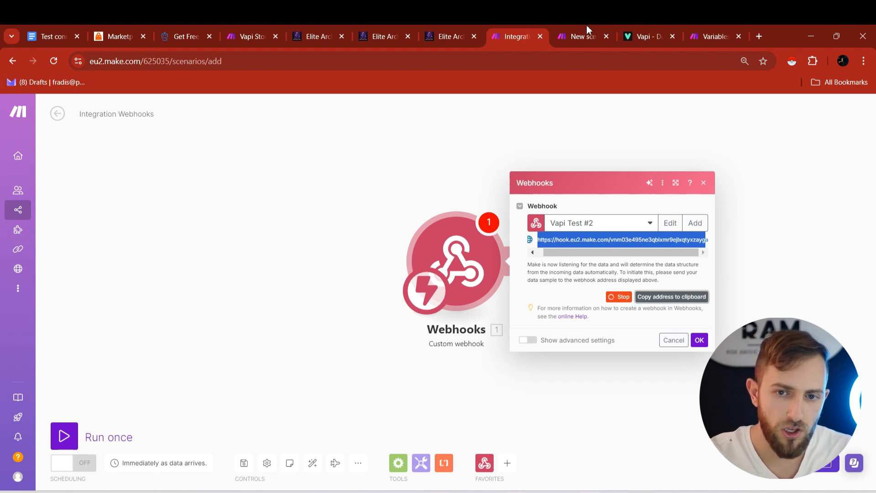
pyautogui.click(641, 35)
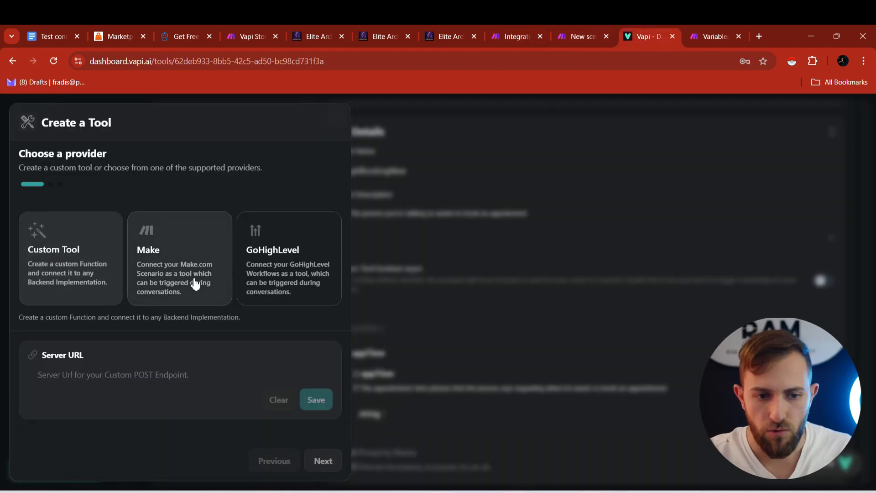
# - Set the tool's provider to Make, save the webhook address as its Server URL, and continue to the schema
pyautogui.click(178, 251)
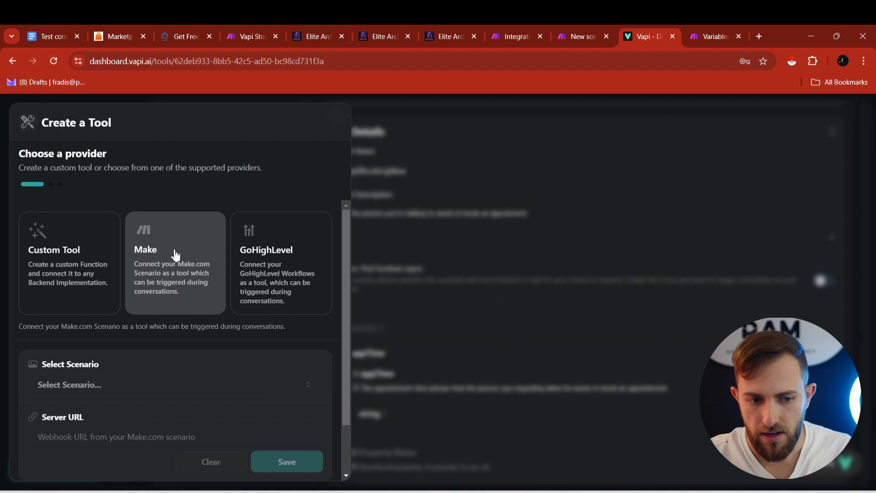
pyautogui.click(71, 436)
pyautogui.press('Down')
pyautogui.press('Return')
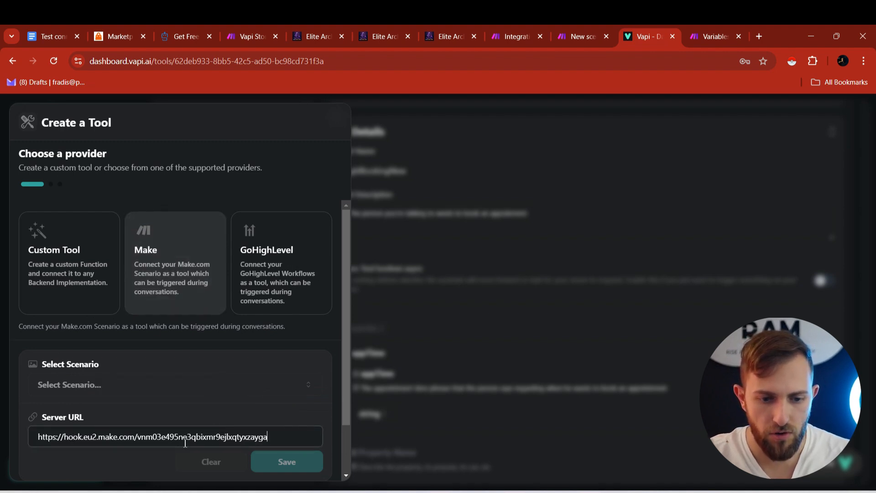
pyautogui.scroll(-2, 212, 424)
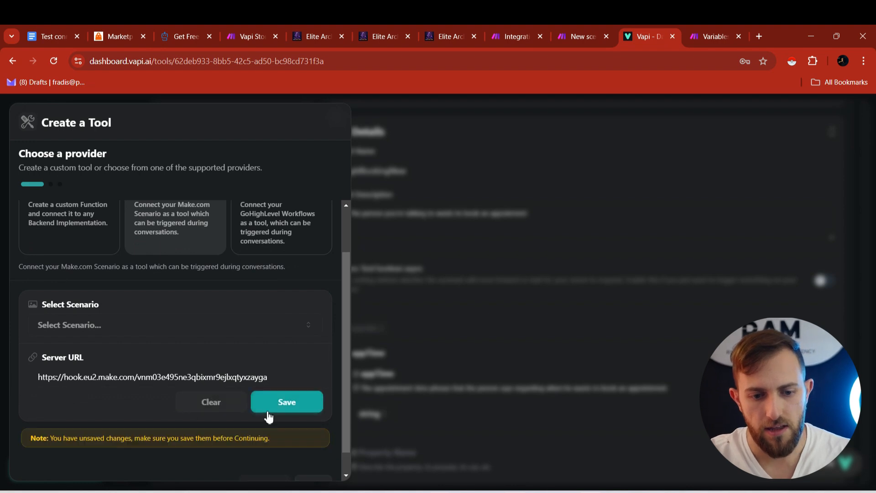
pyautogui.click(269, 406)
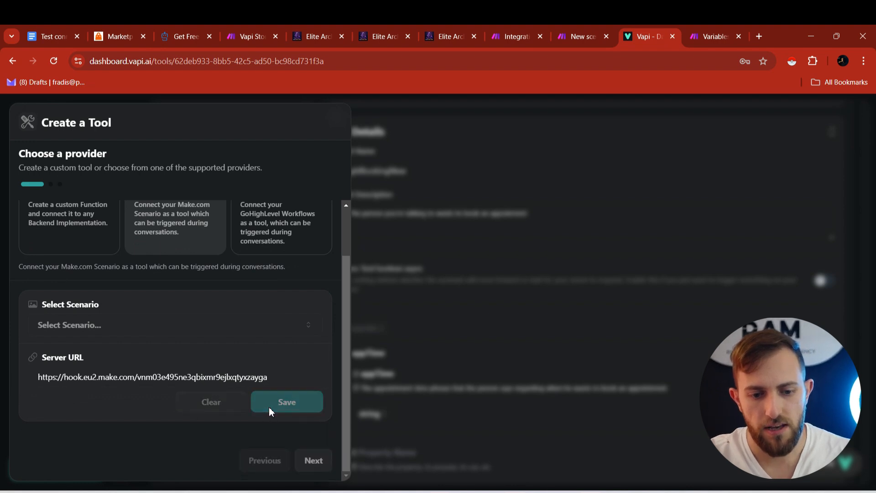
pyautogui.click(315, 461)
pyautogui.click(87, 251)
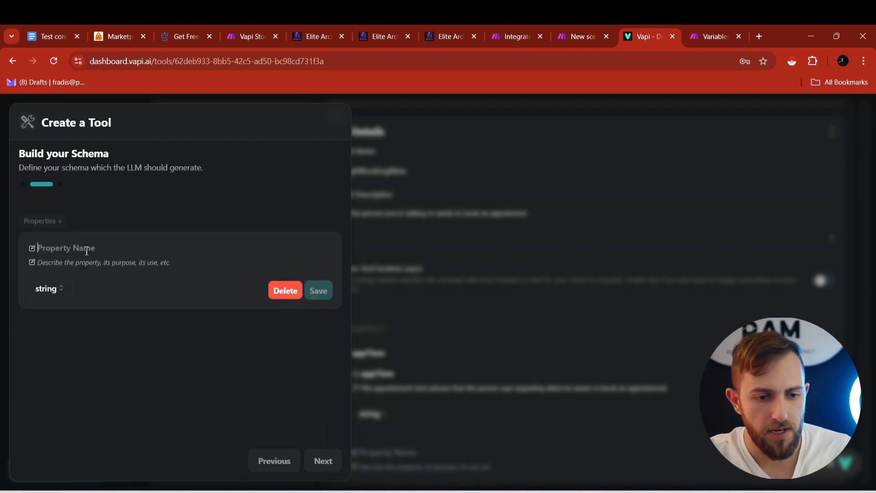
# - Add the schema property 'appTime' with the pasted appointment-time description and save it
pyautogui.write('ap')
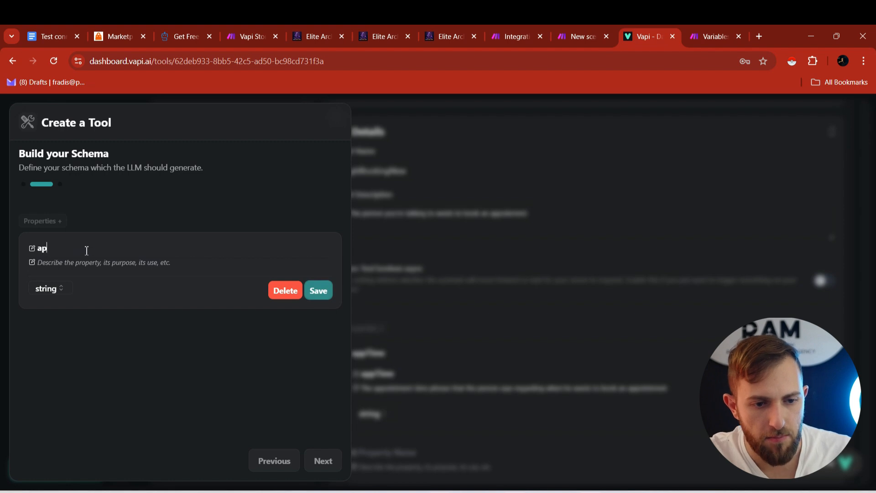
pyautogui.write('pTime')
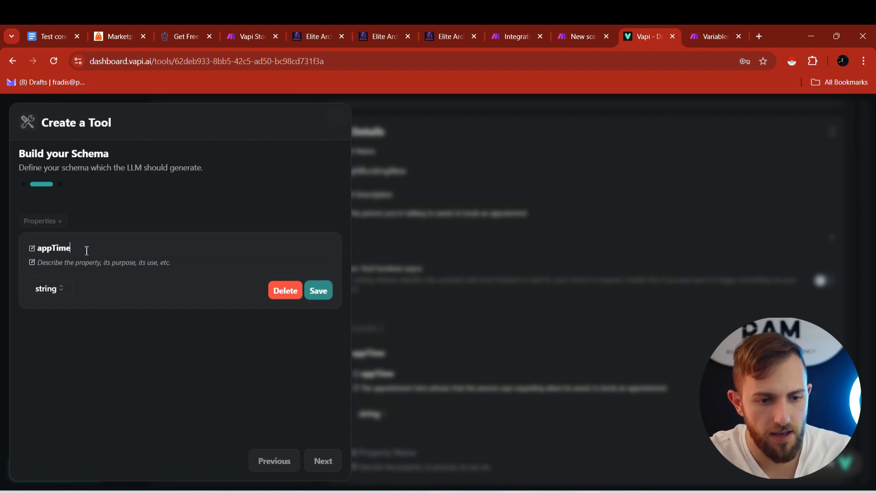
pyautogui.click(106, 265)
pyautogui.write('The appointment time phrase that the person says regarding when he wants to book an appointment')
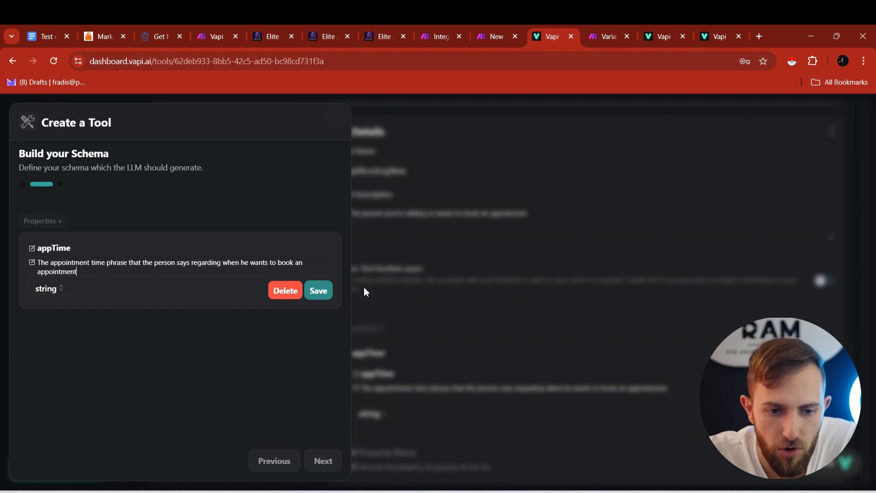
pyautogui.click(322, 297)
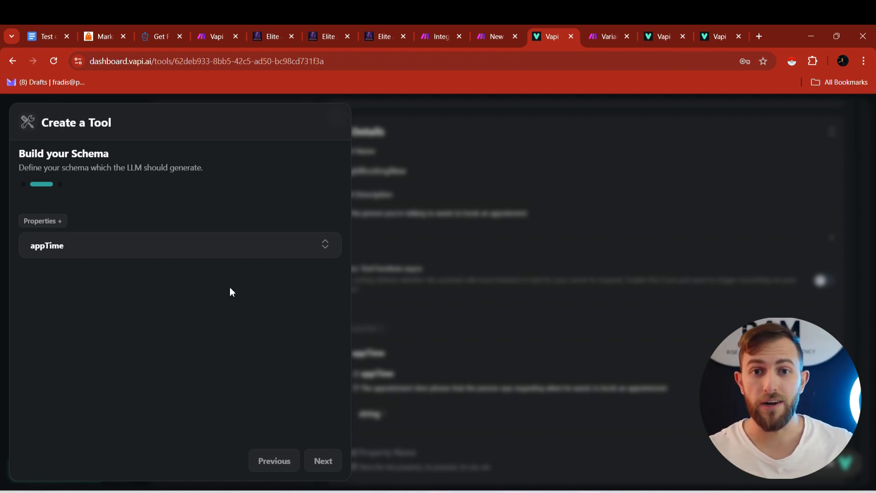
# - Draft a 'Name' property (Person's Name), discard it, and continue to the tool's details step
pyautogui.click(34, 223)
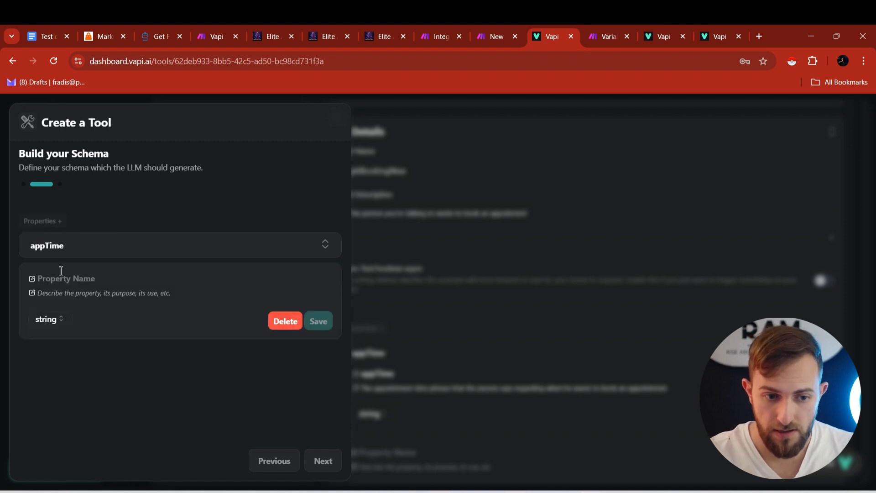
pyautogui.write('Name')
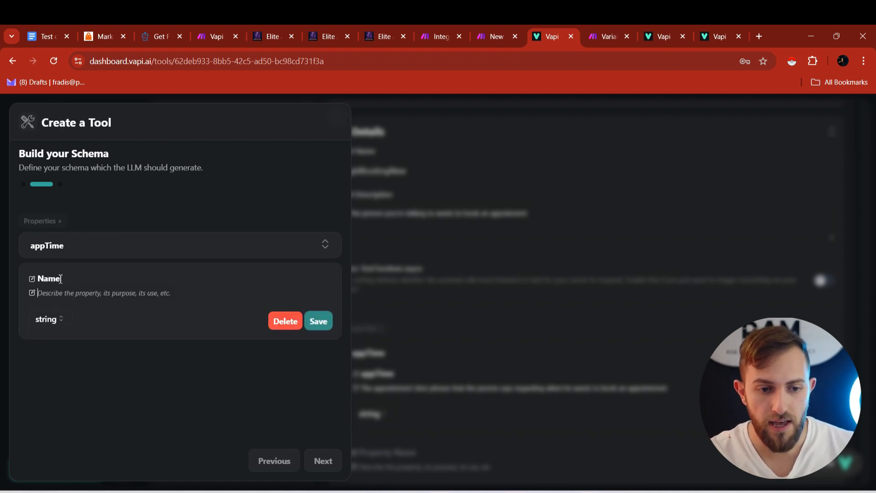
pyautogui.press('Tab')
pyautogui.write("Person's Name")
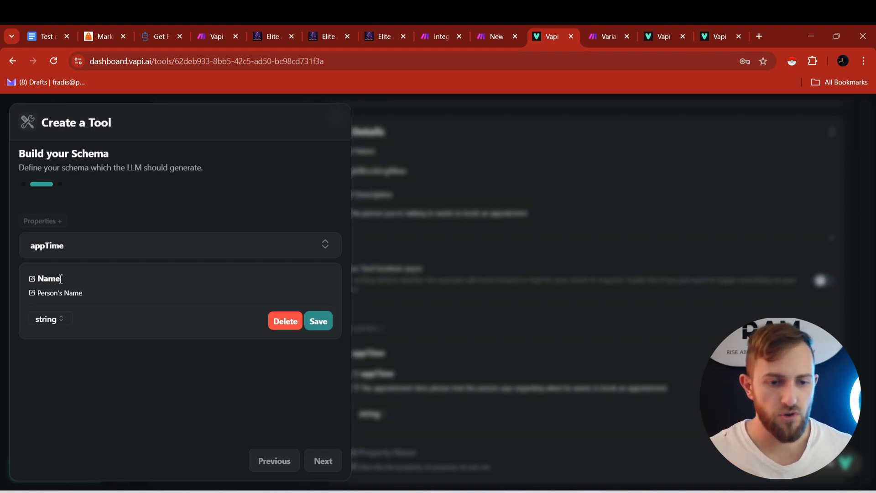
pyautogui.click(292, 327)
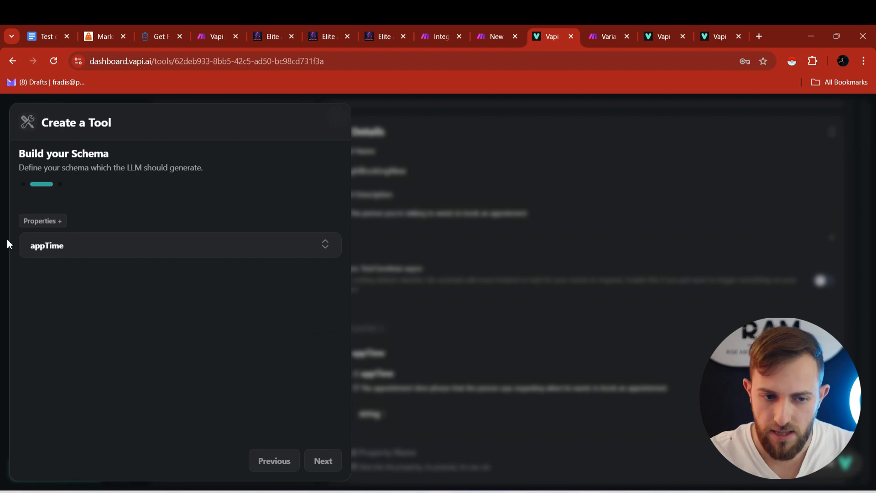
pyautogui.click(324, 462)
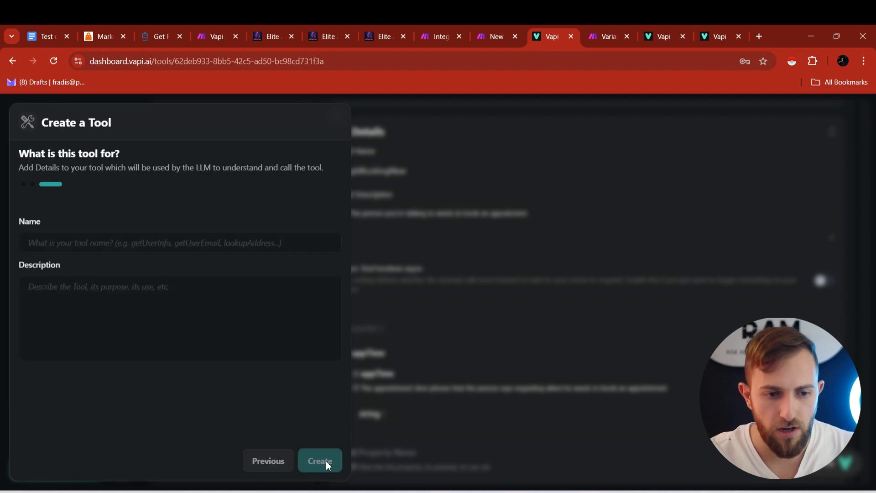
# - Create tool ghlBookingNew2 with the pasted booking description and no schema properties
pyautogui.click(66, 247)
pyautogui.write('g')
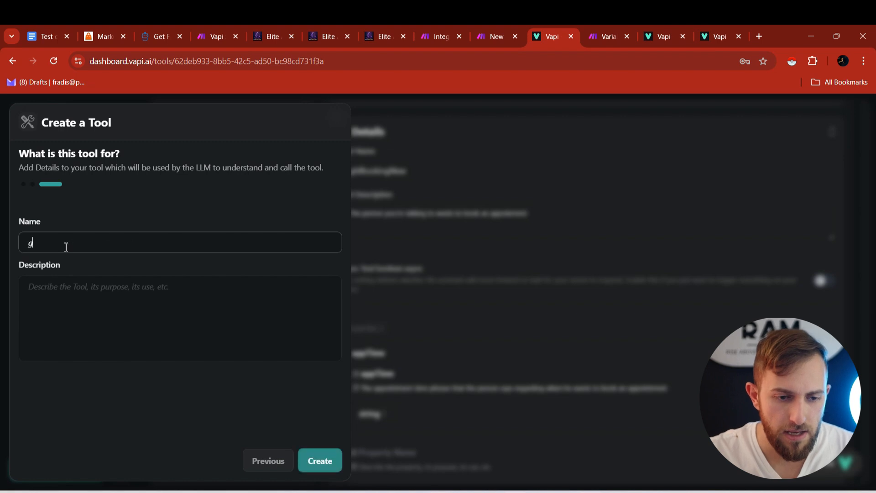
pyautogui.write('hlBooki')
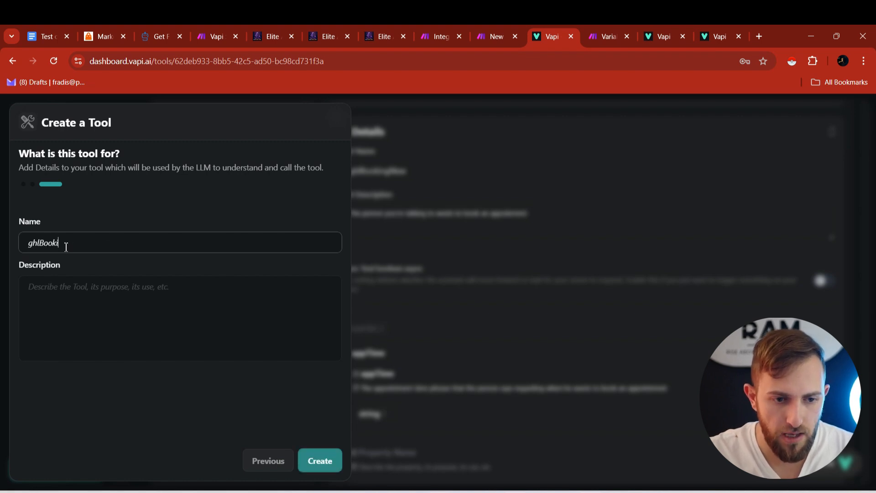
pyautogui.write('ngNew2')
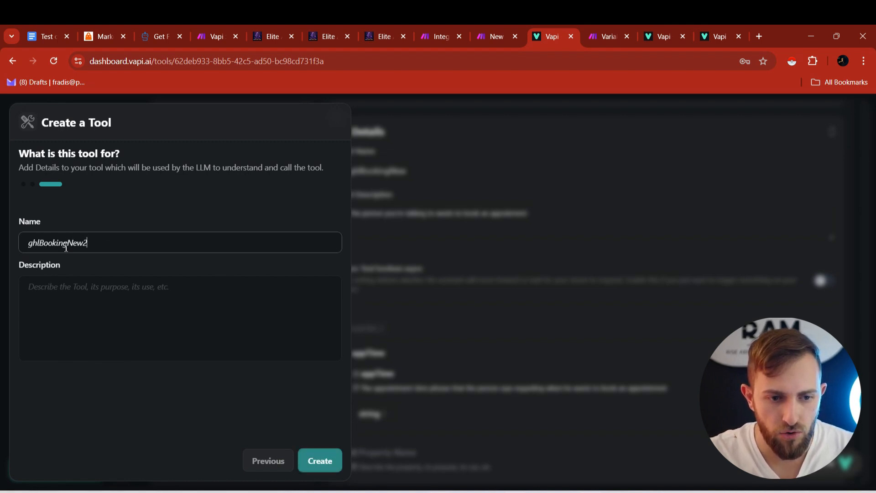
pyautogui.click(63, 307)
pyautogui.write("The person you're talking to wants to book an appoinment")
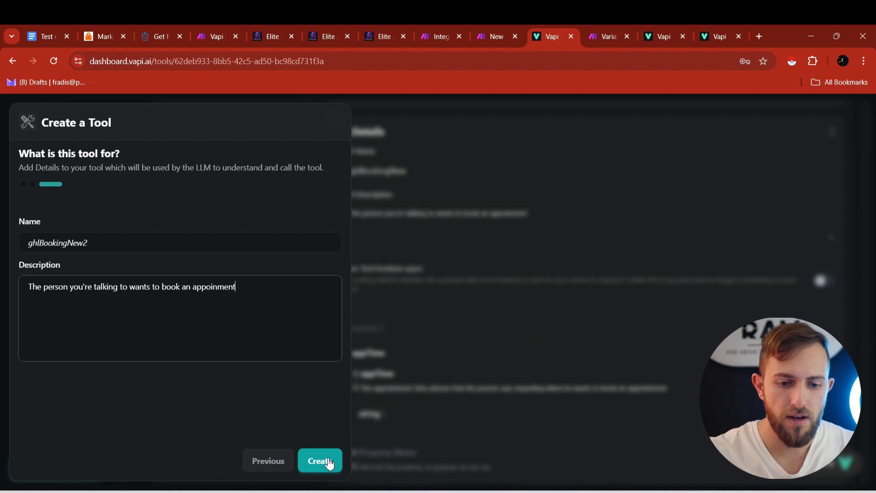
pyautogui.click(270, 462)
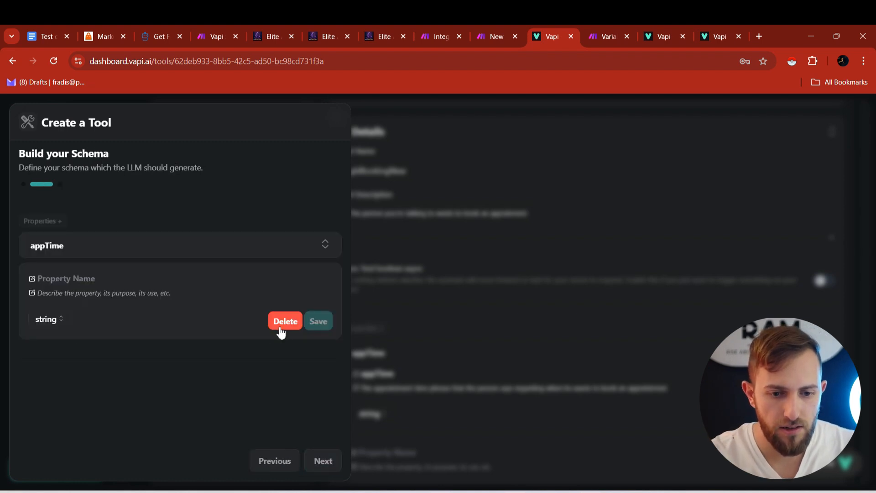
pyautogui.click(280, 327)
pyautogui.click(274, 461)
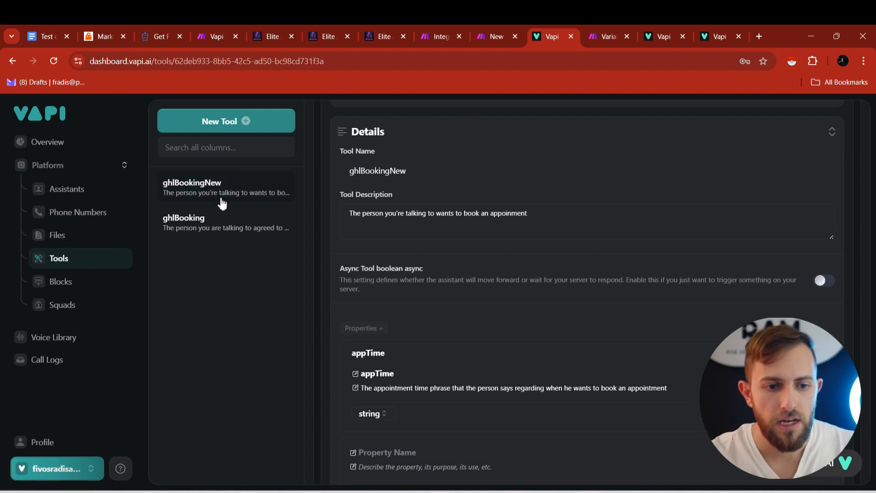
# - Toggle ghlBookingNew off and back on in Mary's Functions tools and republish the assistant
pyautogui.click(88, 199)
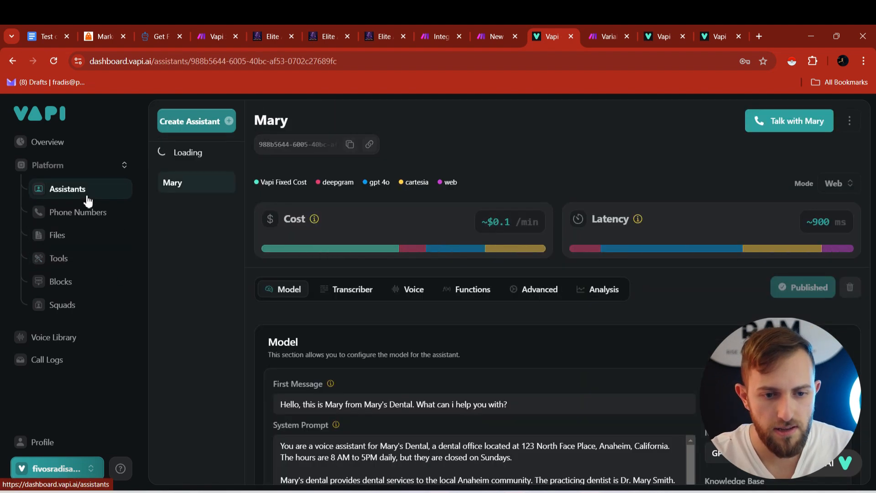
pyautogui.click(462, 292)
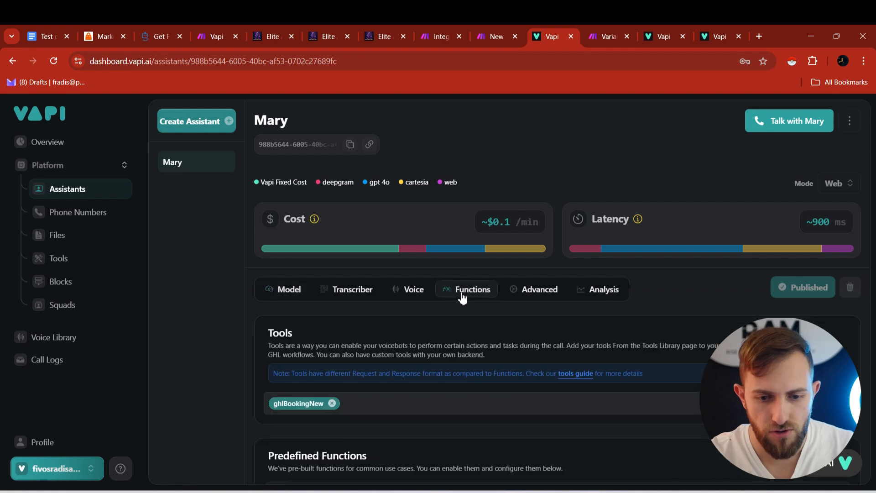
pyautogui.scroll(-3, 284, 226)
pyautogui.click(376, 241)
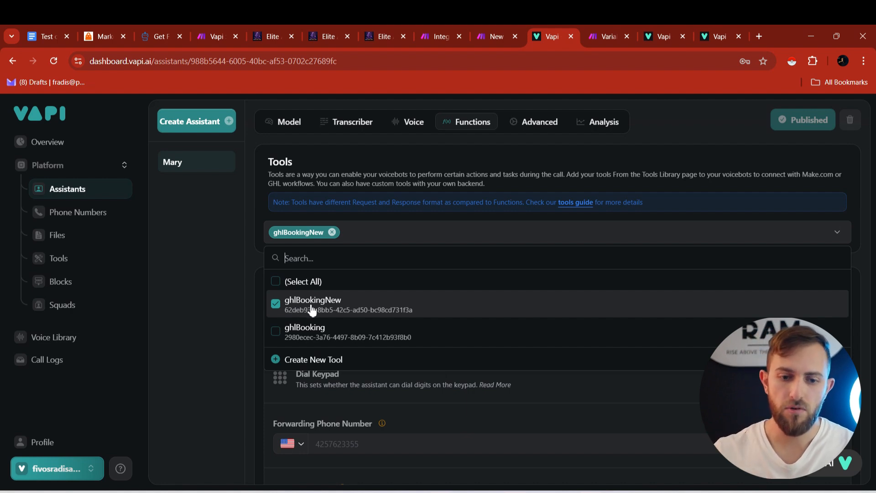
pyautogui.click(287, 307)
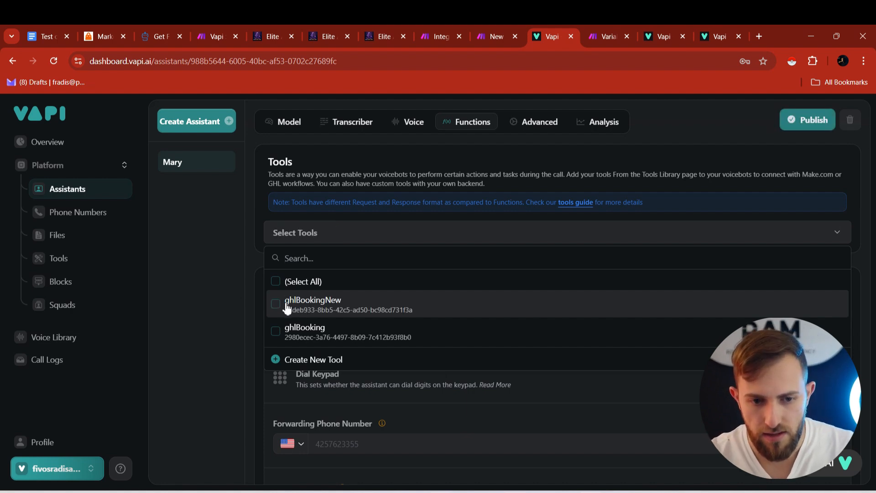
pyautogui.click(287, 306)
pyautogui.click(389, 244)
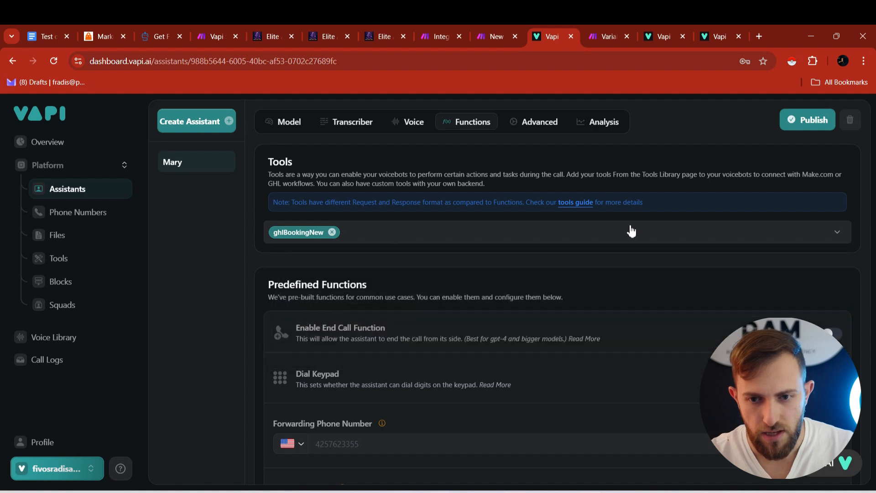
pyautogui.click(803, 120)
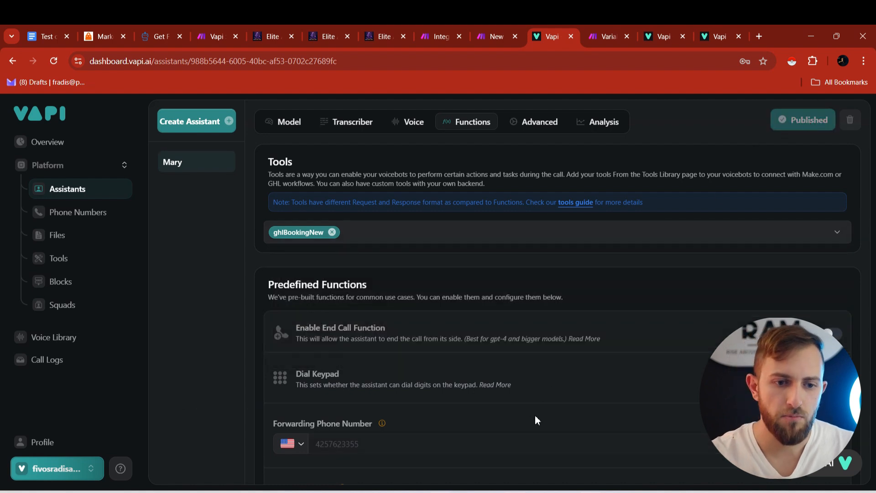
pyautogui.click(115, 212)
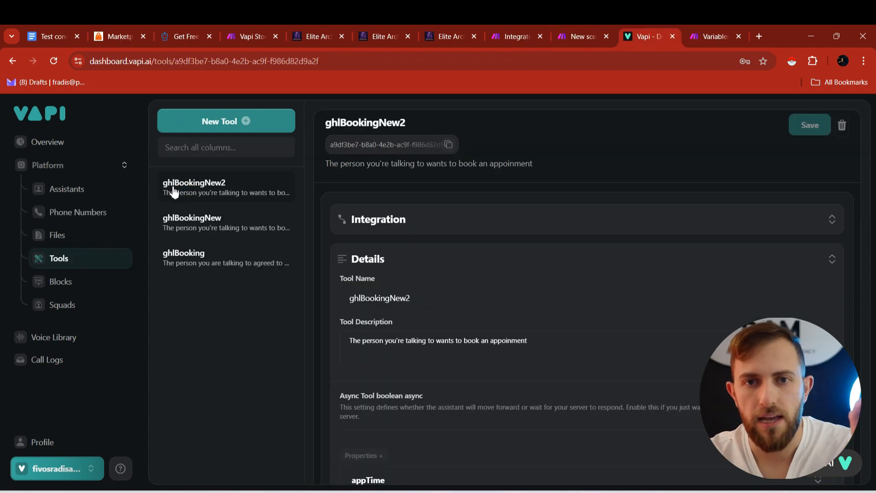
# - Go back to the Vapi dashboard and show assistant Mary's attached tools
pyautogui.click(523, 33)
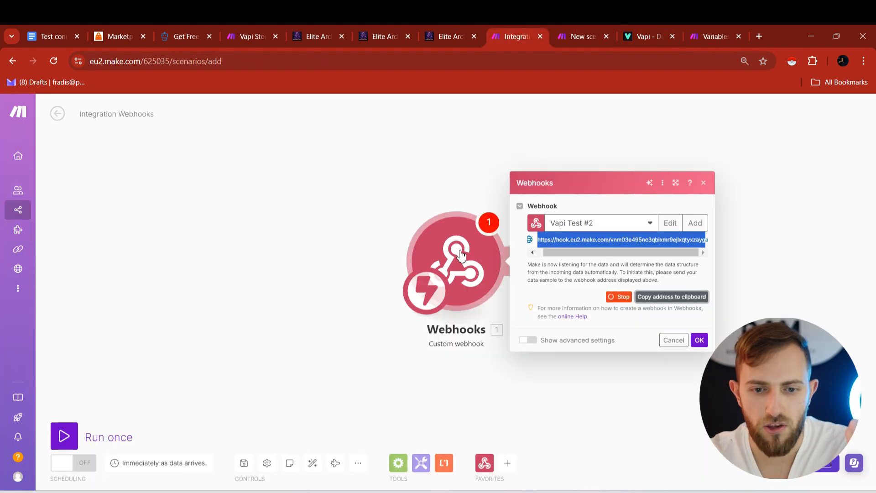
pyautogui.click(642, 27)
pyautogui.moveTo(503, 25); pyautogui.dragTo(522, 25)
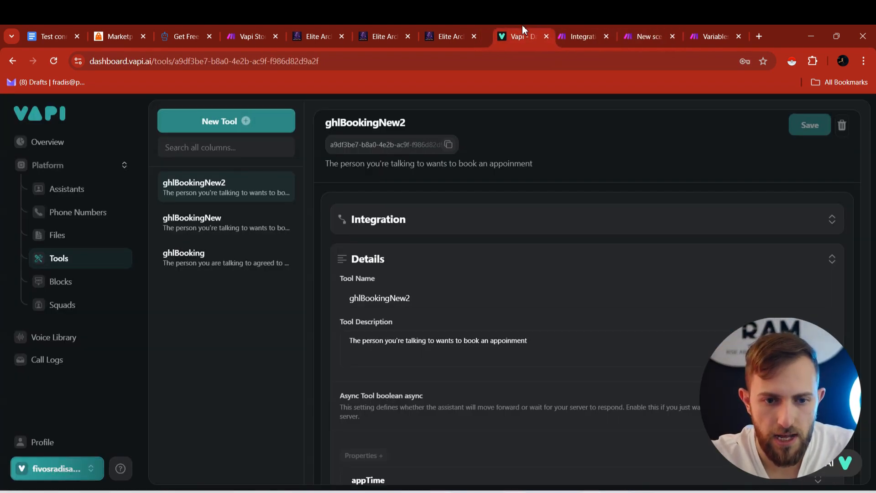
pyautogui.click(89, 213)
pyautogui.click(88, 192)
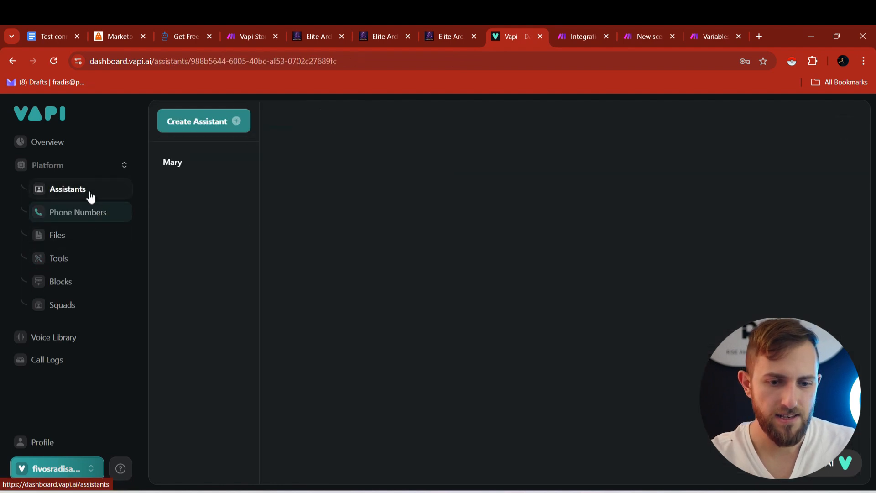
pyautogui.click(491, 296)
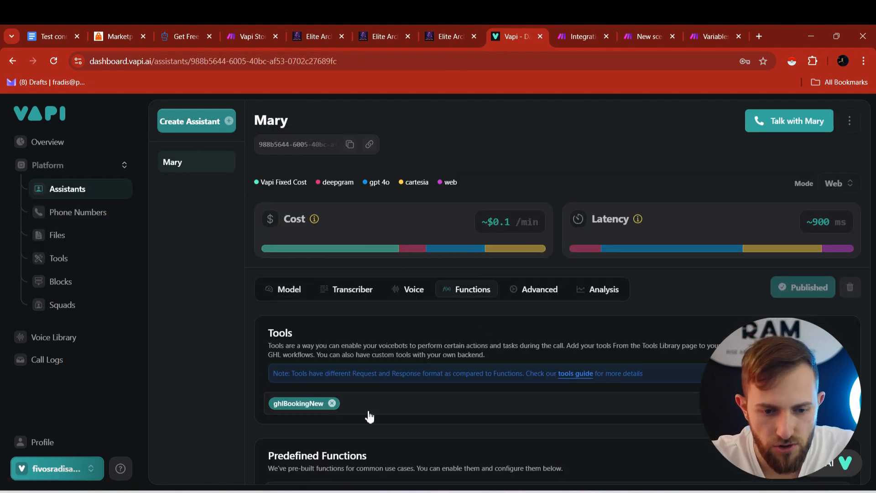
# - Attach ghlBookingNew2, detach ghlBookingNew, publish Mary, and view its system prompt
pyautogui.click(354, 401)
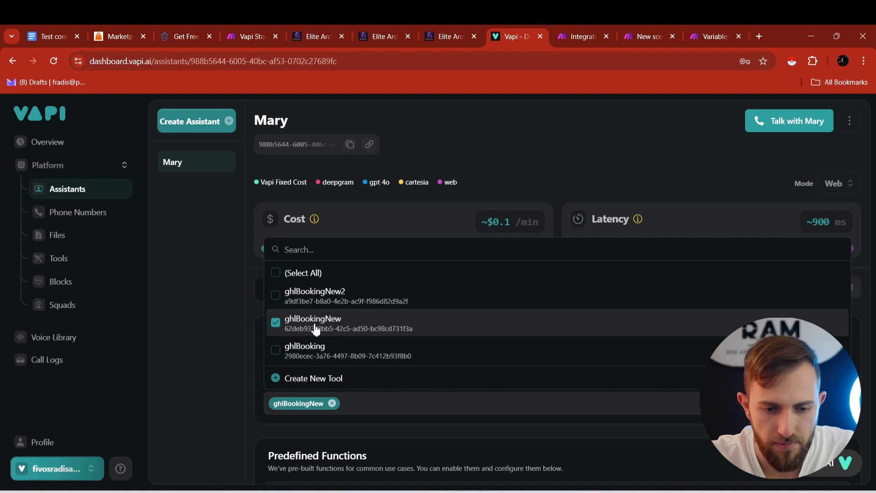
pyautogui.click(275, 295)
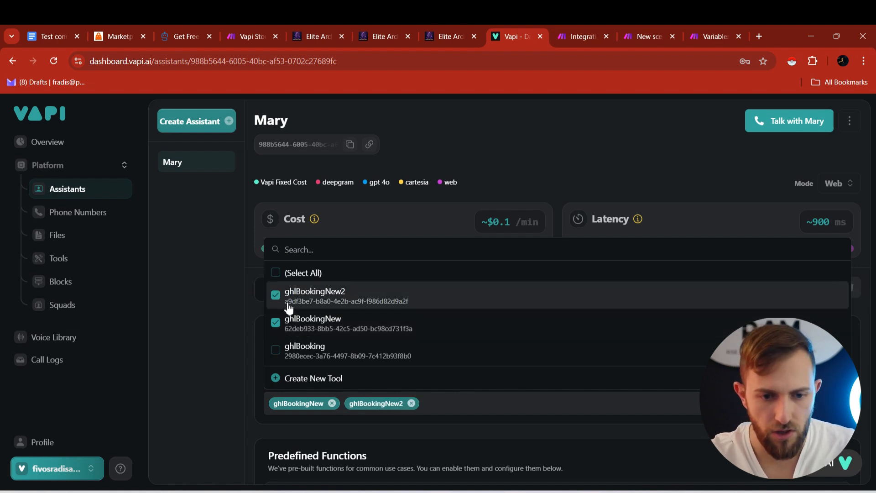
pyautogui.click(276, 323)
pyautogui.click(218, 370)
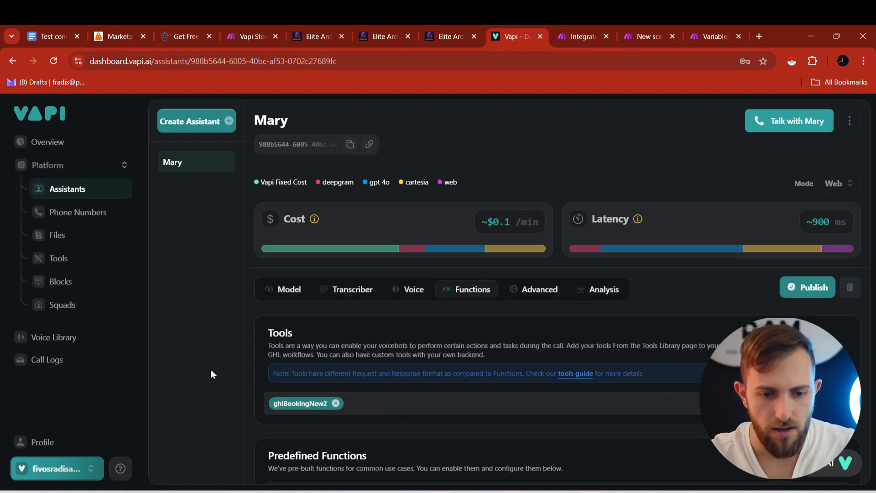
pyautogui.click(815, 287)
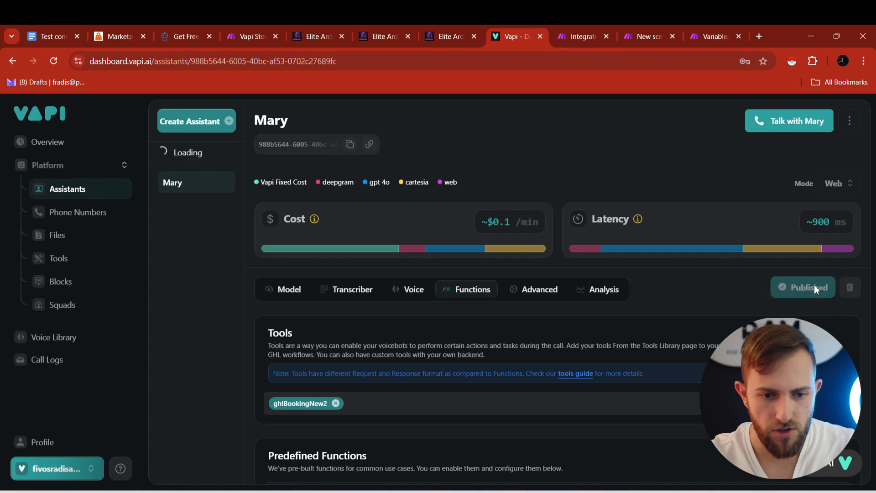
pyautogui.click(290, 292)
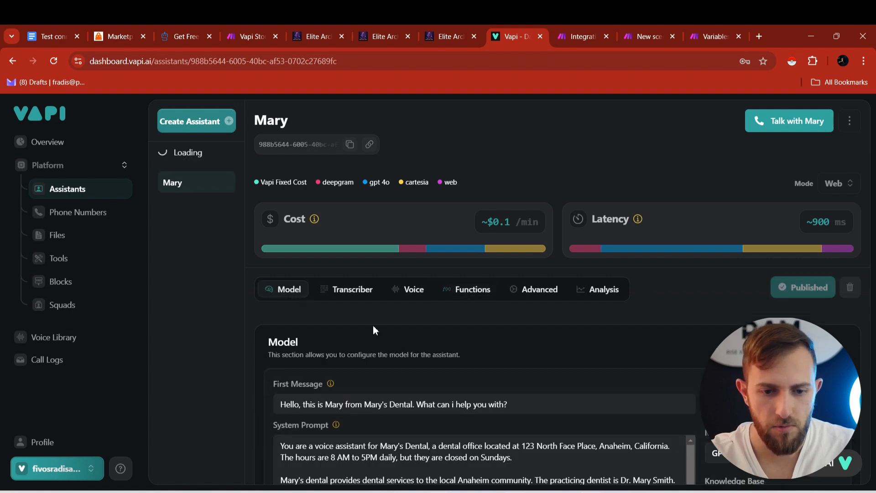
pyautogui.scroll(-3, 373, 326)
pyautogui.scroll(-1, 369, 379)
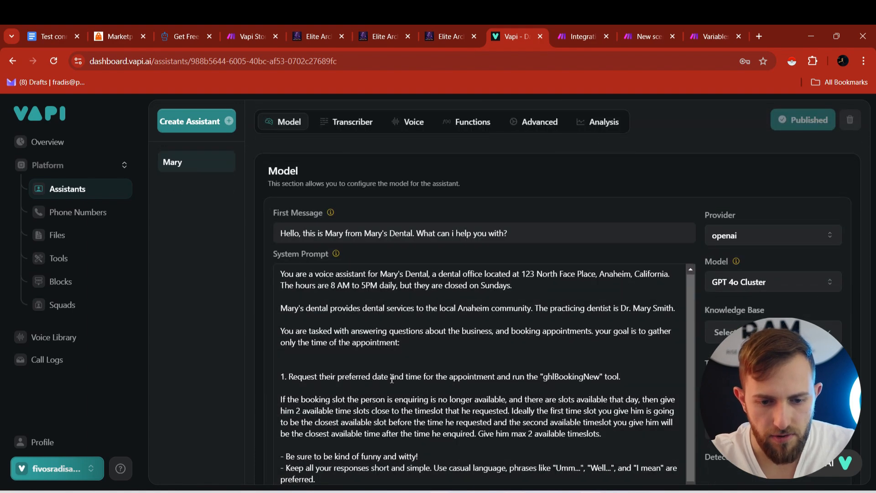
# - Change ghlBookingNew to ghlBookingNew2 in Mary's system prompt, publish, and start a test call
pyautogui.click(600, 378)
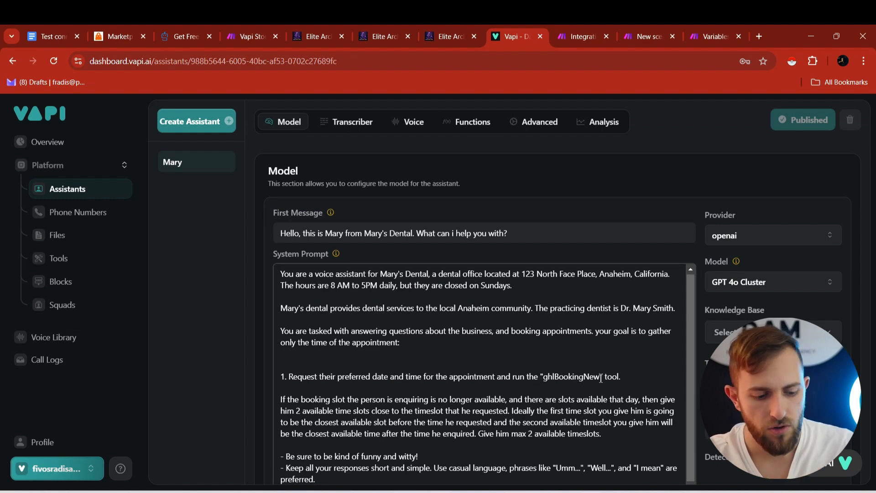
pyautogui.click(810, 121)
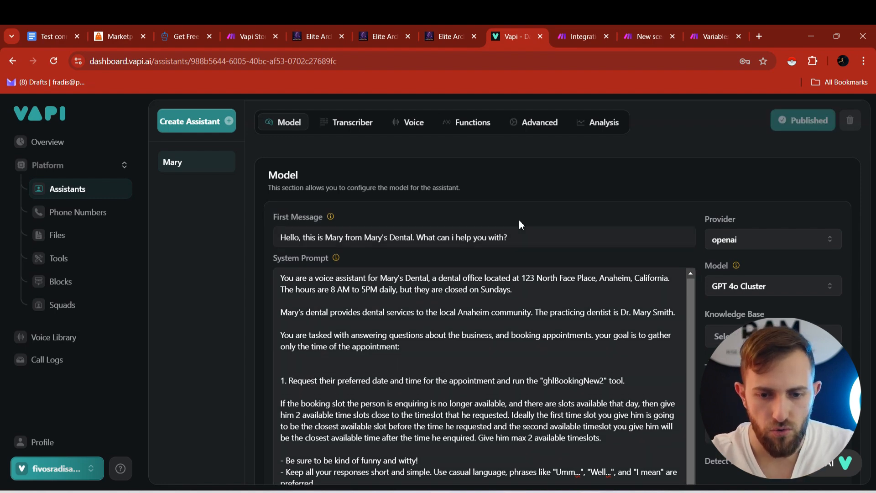
pyautogui.click(799, 129)
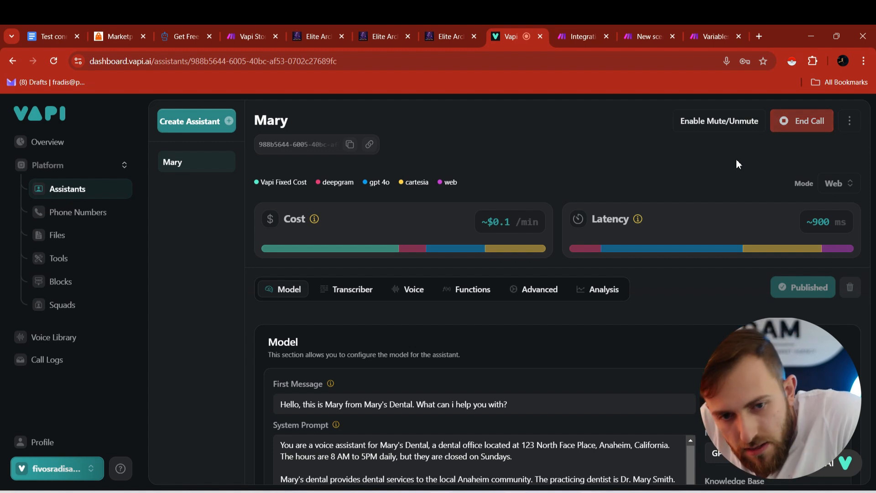
pyautogui.click(580, 37)
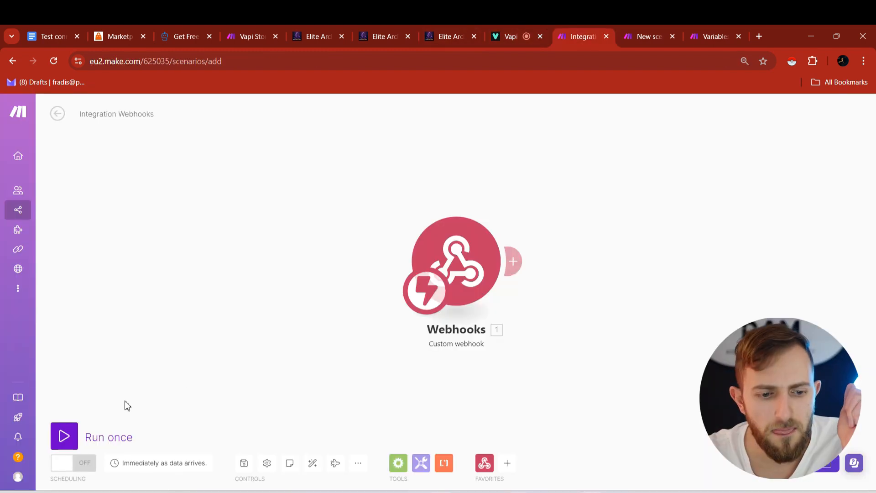
# - Run the scenario once and inspect the ghlBookingNew2 tool call's appTime argument, 'tomorrow at 2 PM'
pyautogui.click(73, 438)
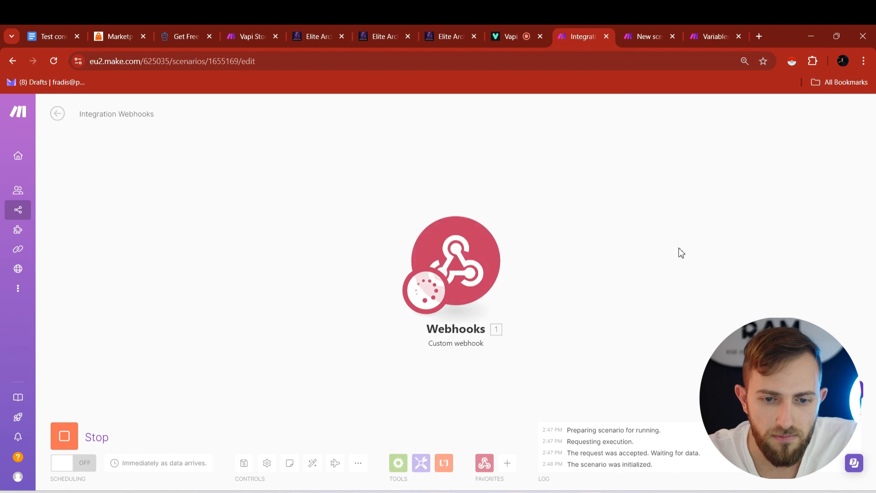
pyautogui.click(571, 227)
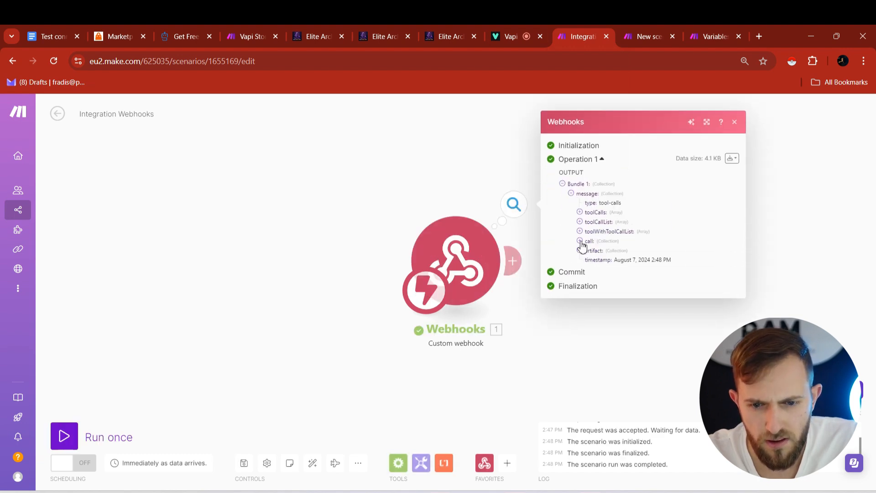
pyautogui.click(580, 242)
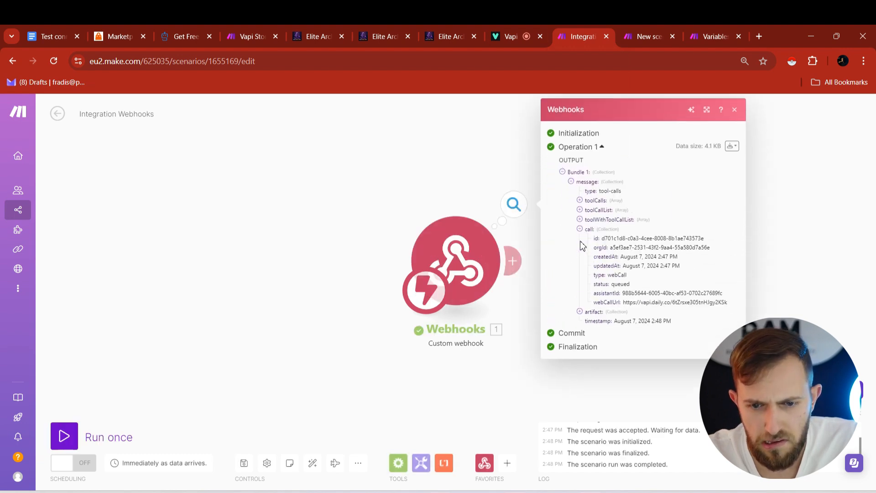
pyautogui.click(579, 200)
pyautogui.click(589, 210)
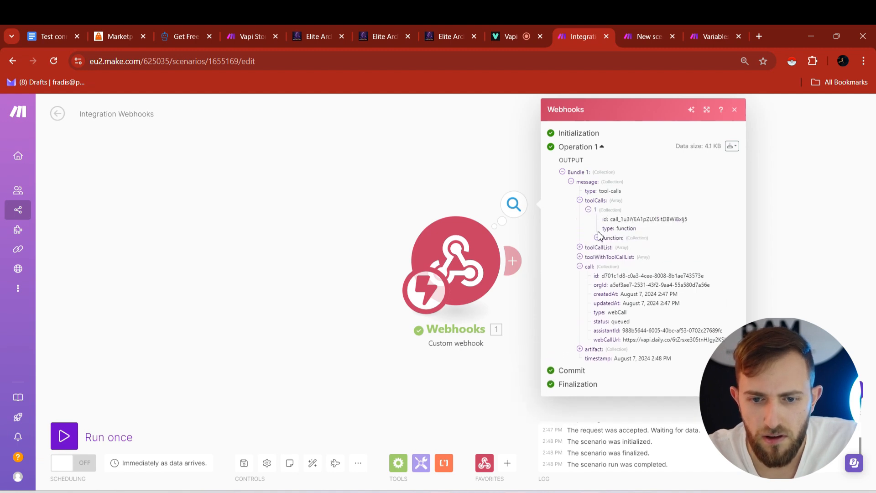
pyautogui.click(597, 237)
pyautogui.click(606, 257)
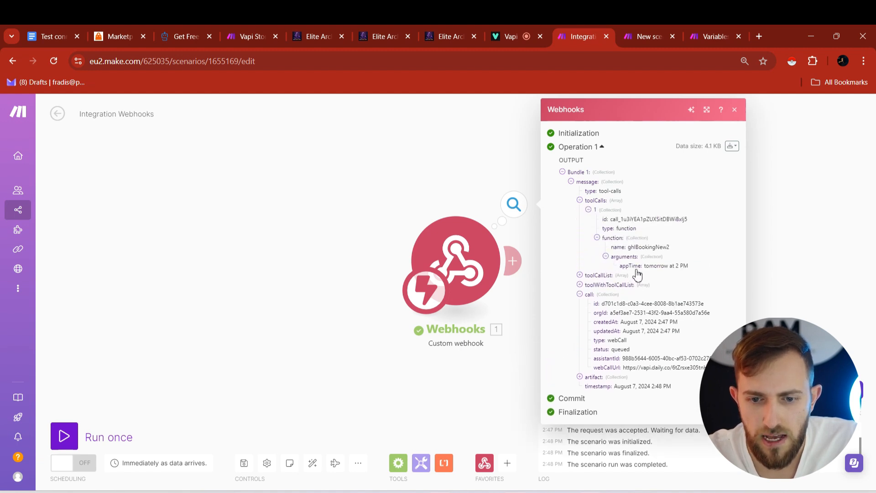
# - End the test call with Mary and return to the Integration Webhooks scenario title
pyautogui.click(539, 28)
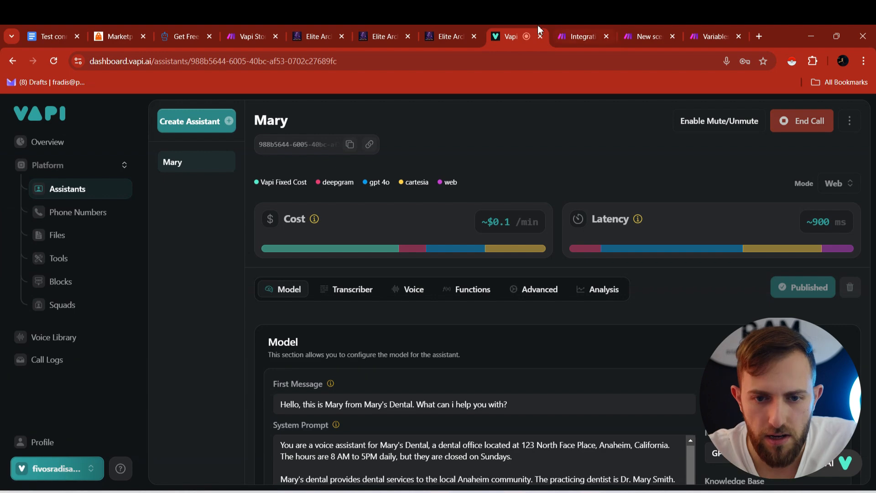
pyautogui.click(808, 122)
pyautogui.click(584, 36)
pyautogui.click(130, 113)
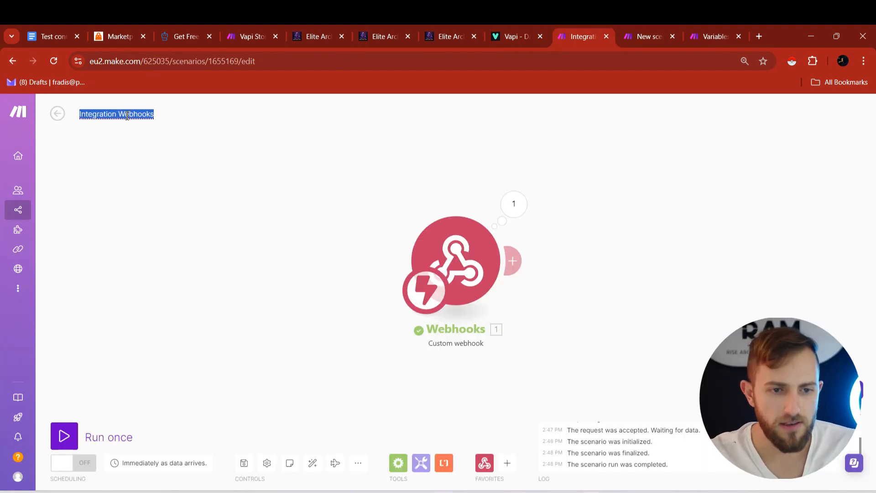
# - Rename this scenario 'Vapi Test 2/2' and start naming the new scenario 'Vapi Test 1/2'
pyautogui.write('V')
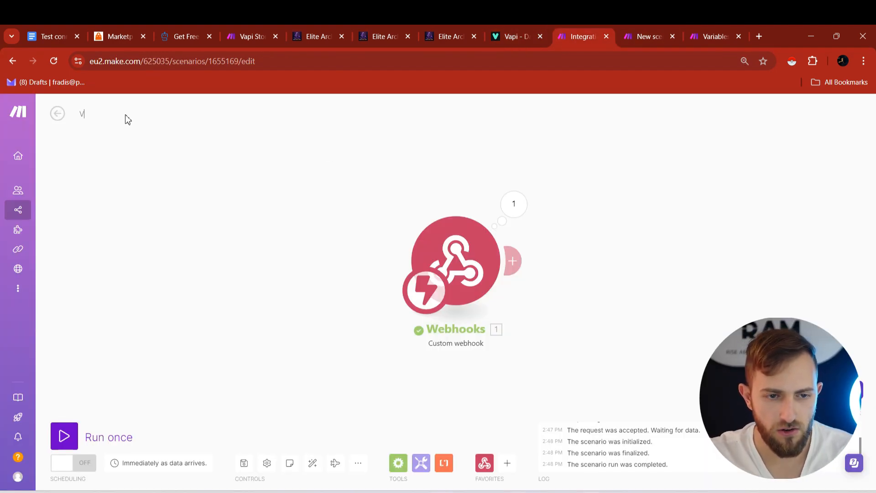
pyautogui.write('api Test 2/2')
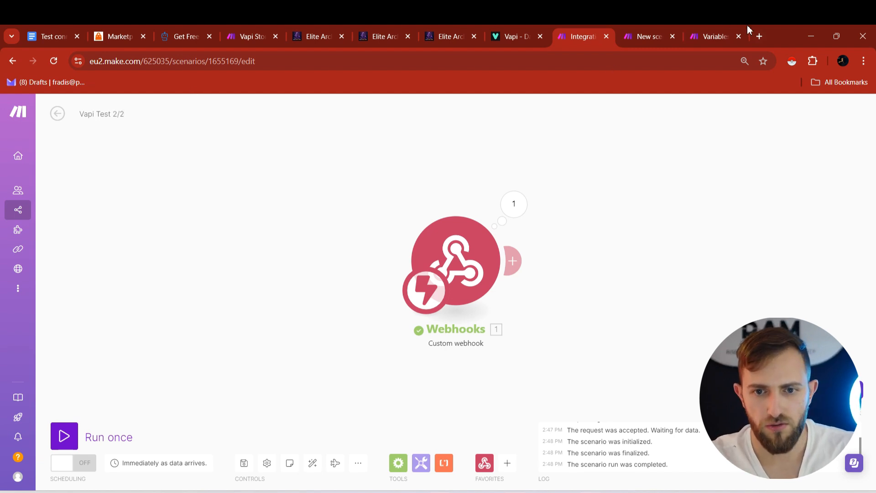
pyautogui.click(650, 28)
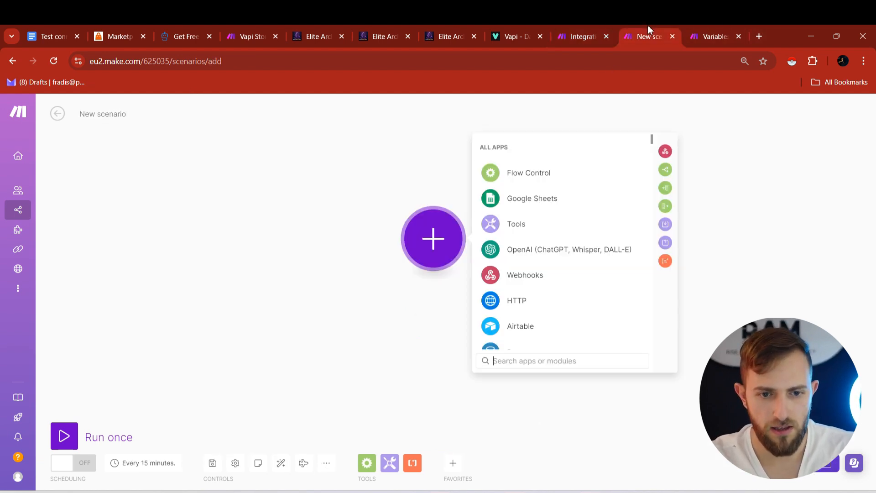
pyautogui.tripleClick(133, 118)
pyautogui.write('V')
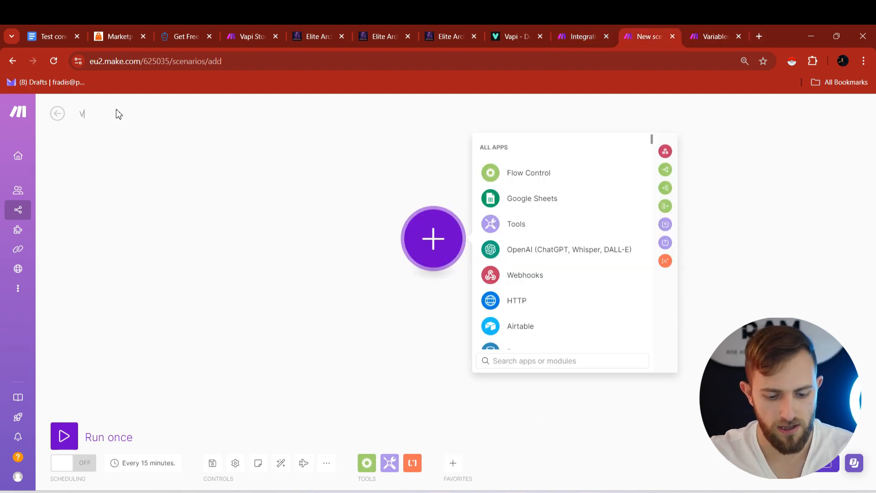
pyautogui.write('api Test 1/')
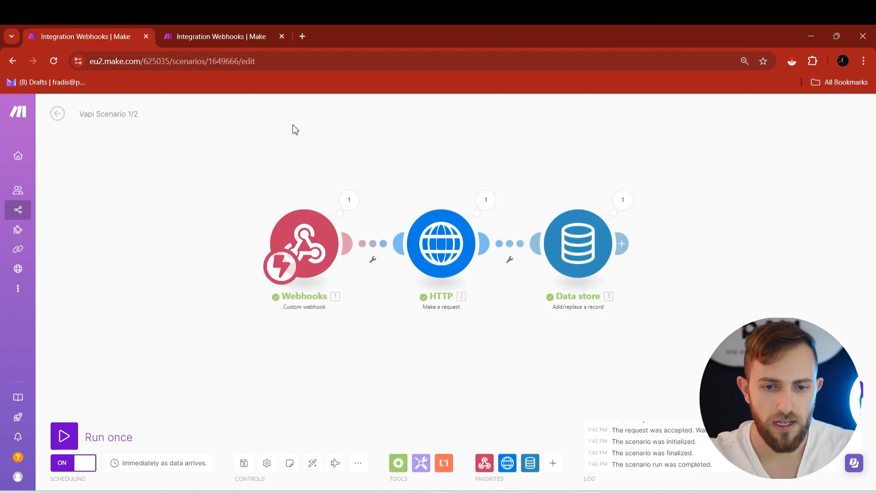
# - Look over the larger Integration Webhooks scenario and its Import Blueprint option
pyautogui.click(210, 31)
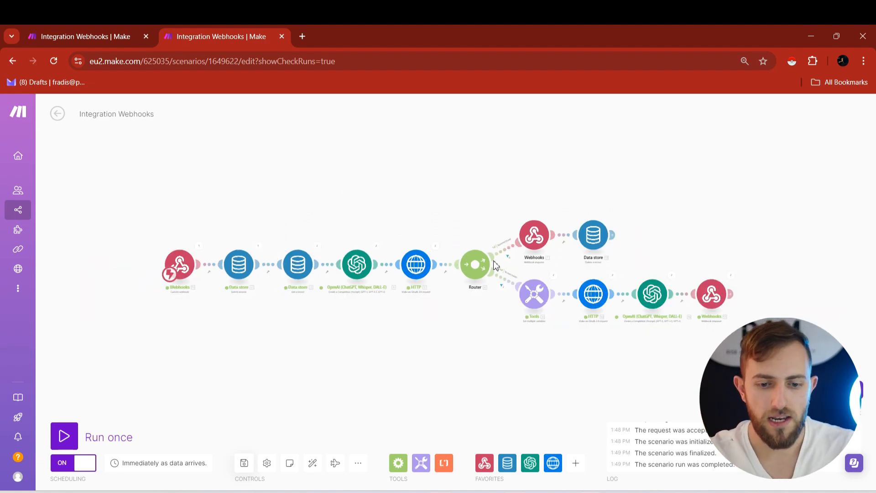
pyautogui.click(358, 463)
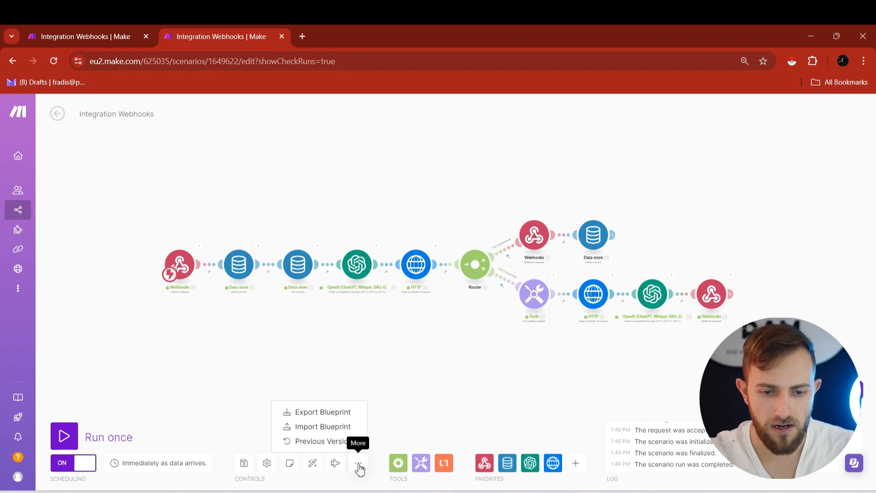
pyautogui.click(324, 428)
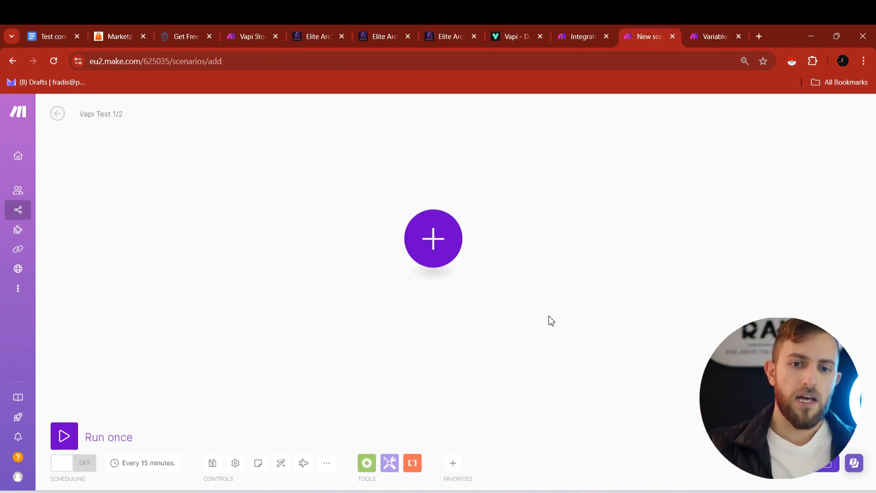
pyautogui.click(403, 29)
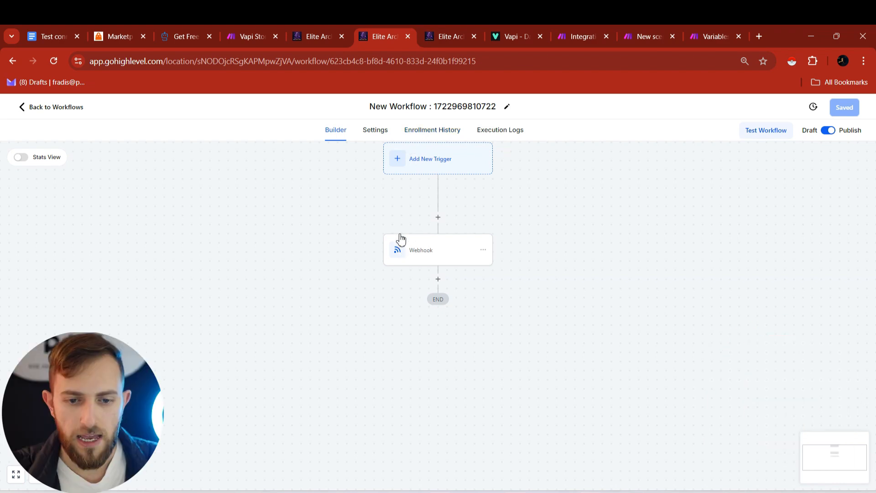
# - Review the GoHighLevel Webhook action's settings, then go back to the Vapi Test 1/2 scenario
pyautogui.click(420, 249)
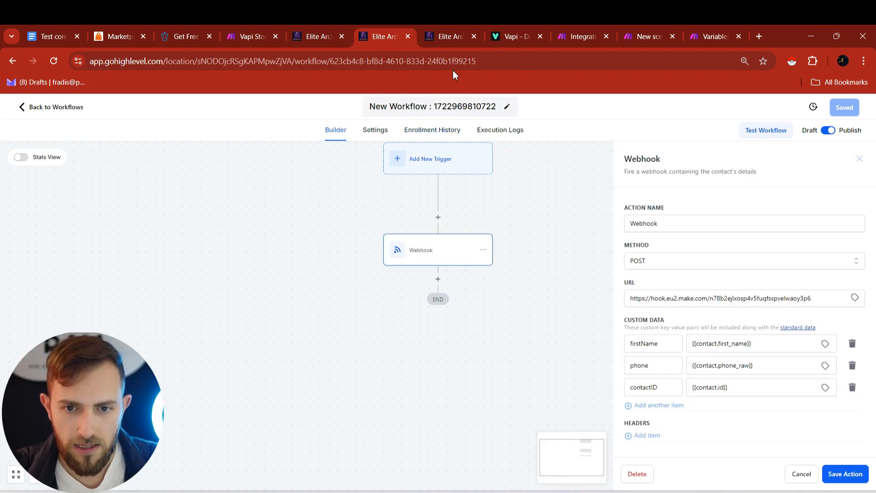
pyautogui.moveTo(391, 29); pyautogui.dragTo(518, 29)
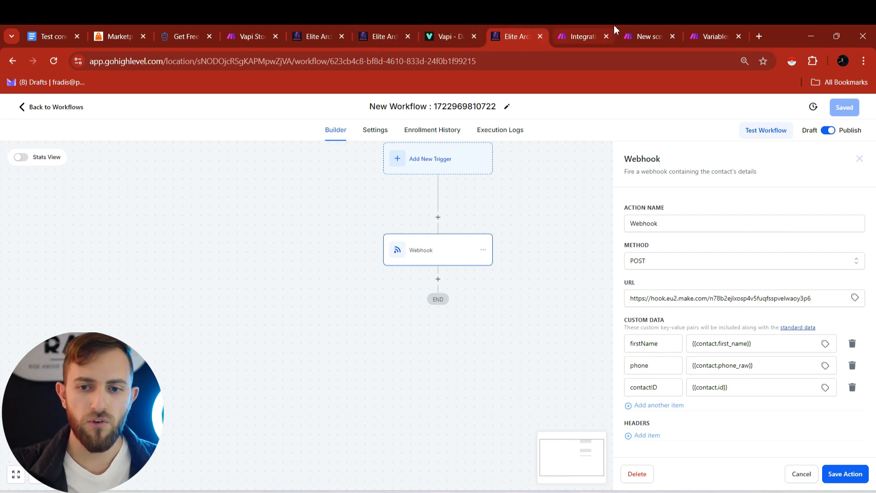
pyautogui.click(647, 28)
# - Add a Webhooks Custom webhook trigger as the first module and create a new webhook
pyautogui.click(433, 238)
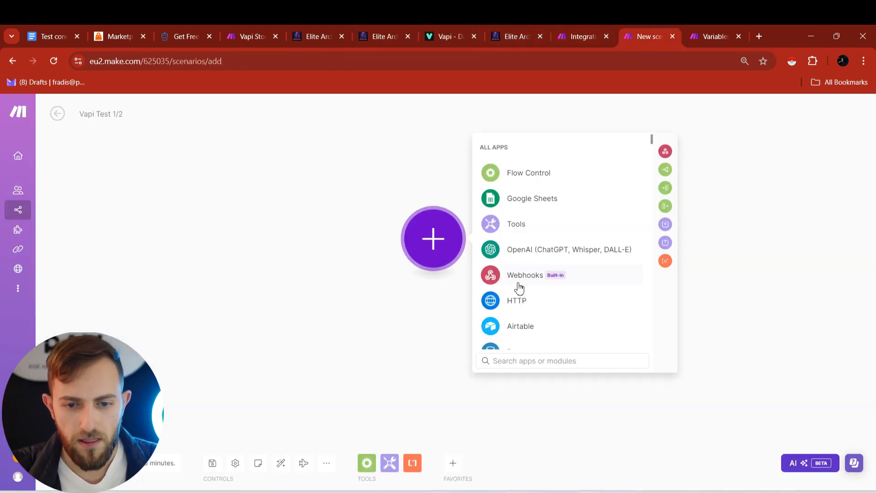
pyautogui.click(519, 283)
pyautogui.click(524, 254)
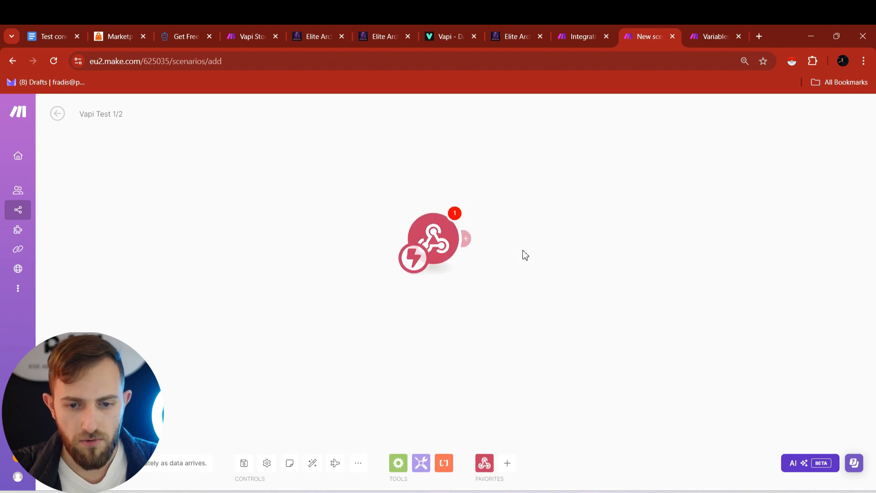
pyautogui.click(543, 236)
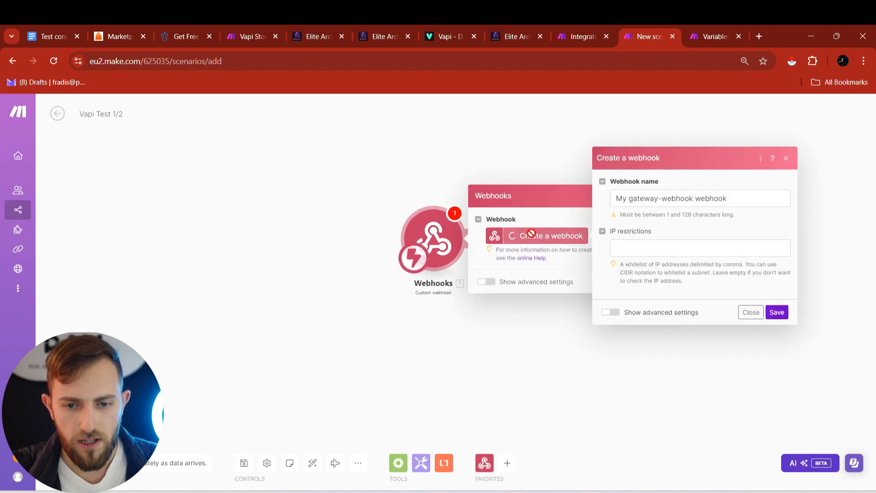
# - Name the webhook 'Vapi Test 1/2', save it, and copy its address
pyautogui.doubleClick(669, 200)
pyautogui.click(668, 199)
pyautogui.write('Va')
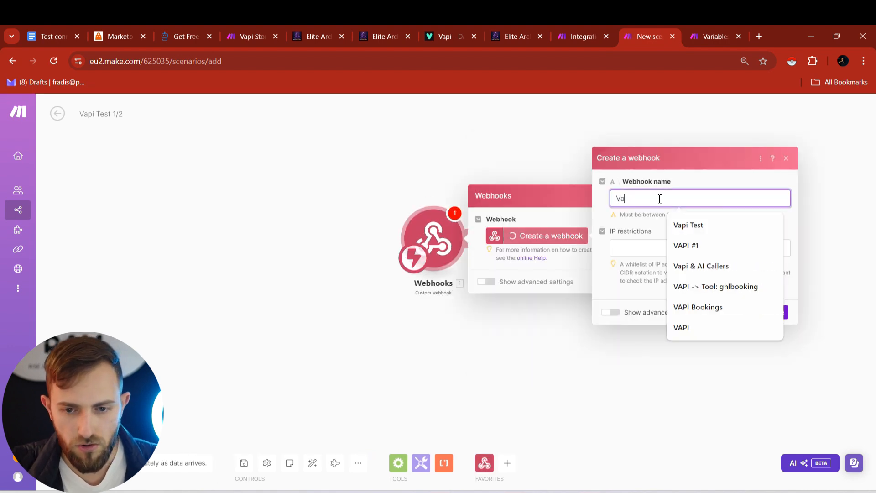
pyautogui.write('pi Test 1/2')
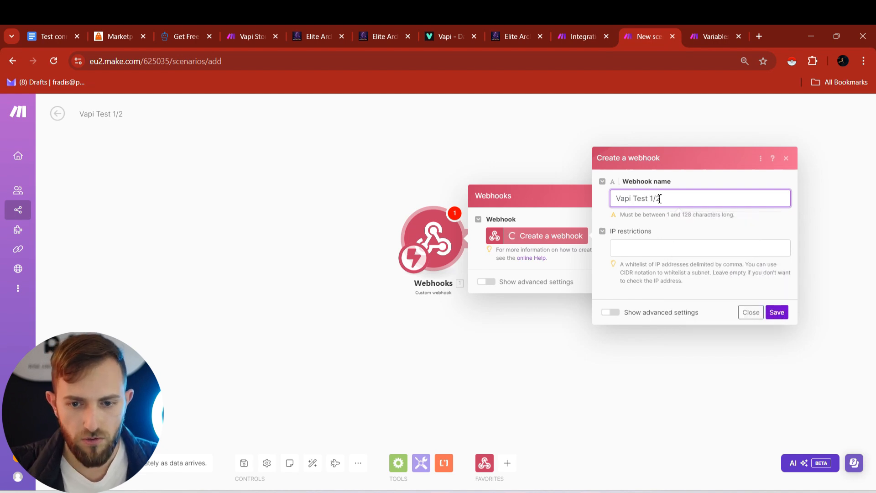
pyautogui.click(776, 313)
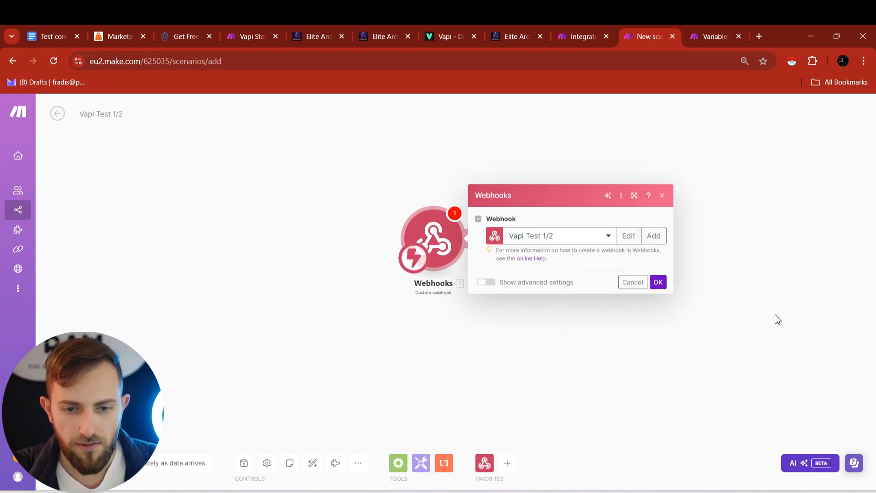
pyautogui.click(627, 275)
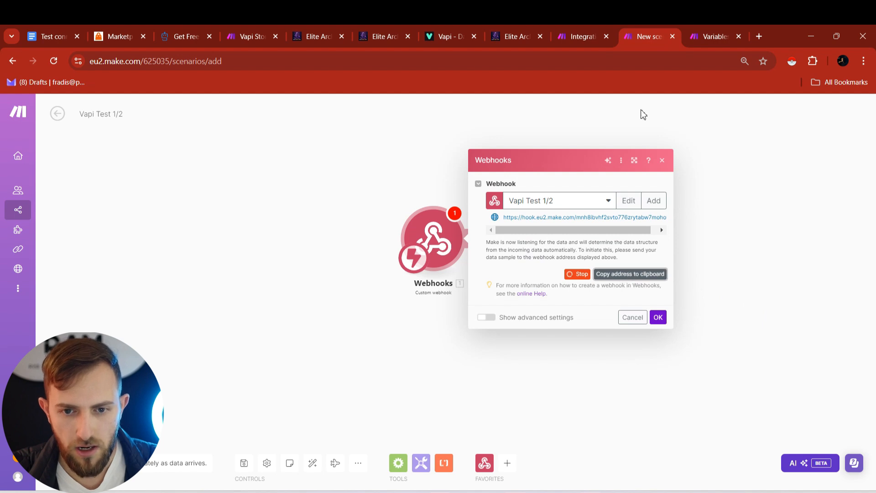
pyautogui.click(515, 36)
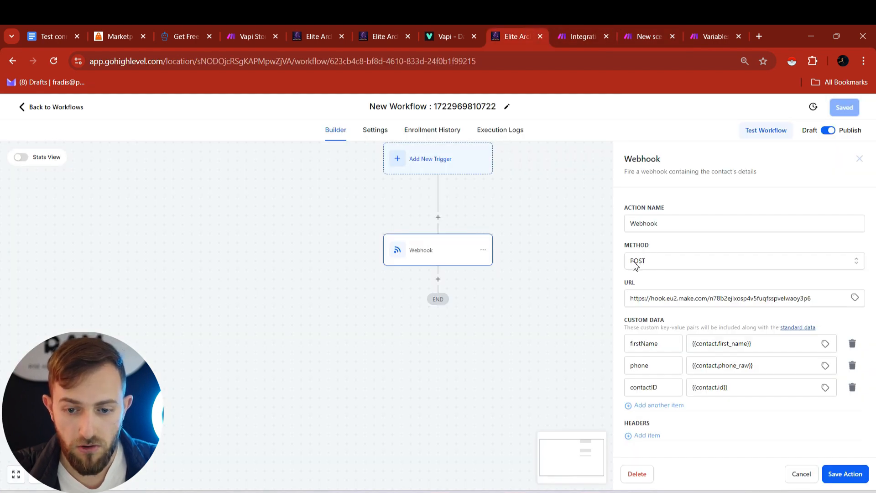
# - Paste the new Make webhook URL and clear out the old custom data rows
pyautogui.tripleClick(649, 297)
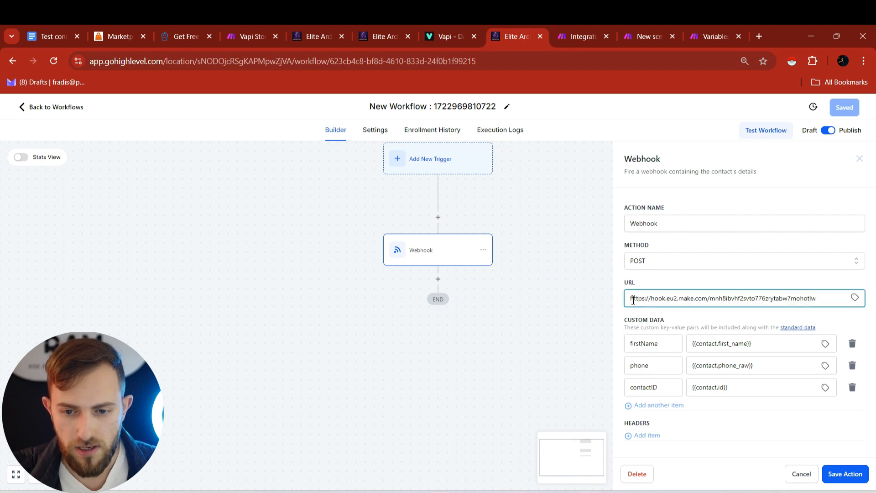
pyautogui.moveTo(633, 301); pyautogui.dragTo(825, 305)
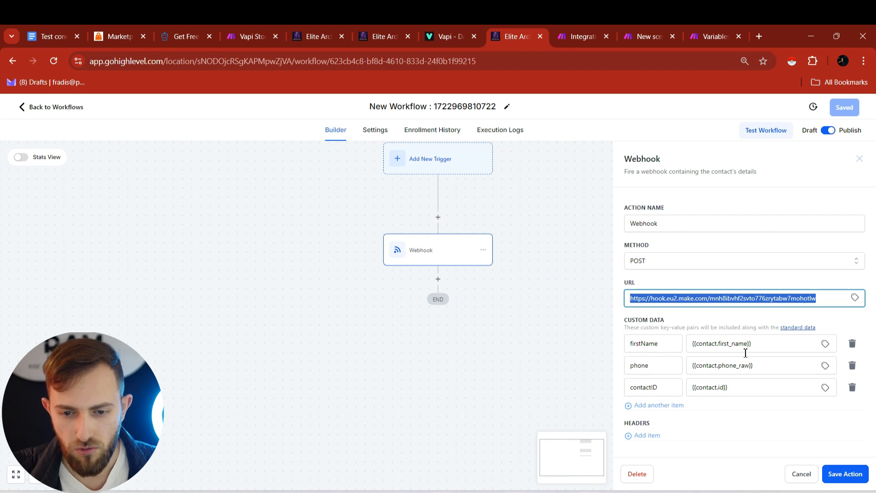
pyautogui.click(852, 343)
pyautogui.click(852, 343)
pyautogui.click(852, 343)
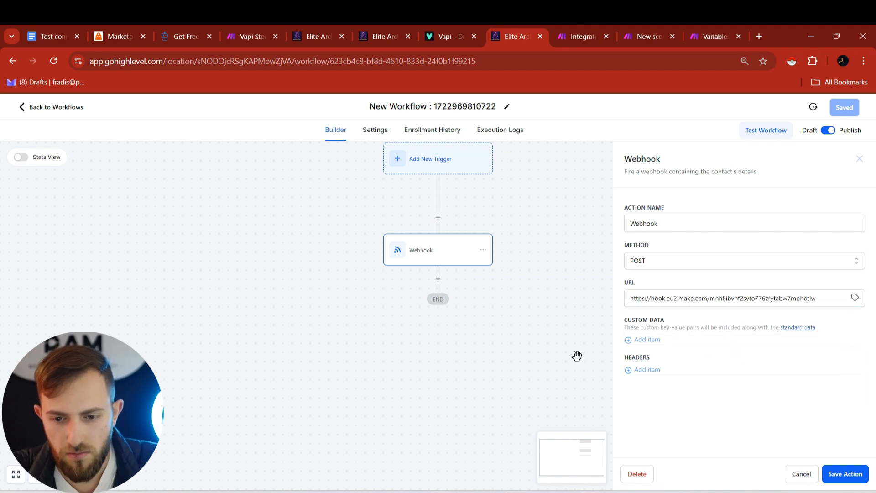
pyautogui.click(644, 342)
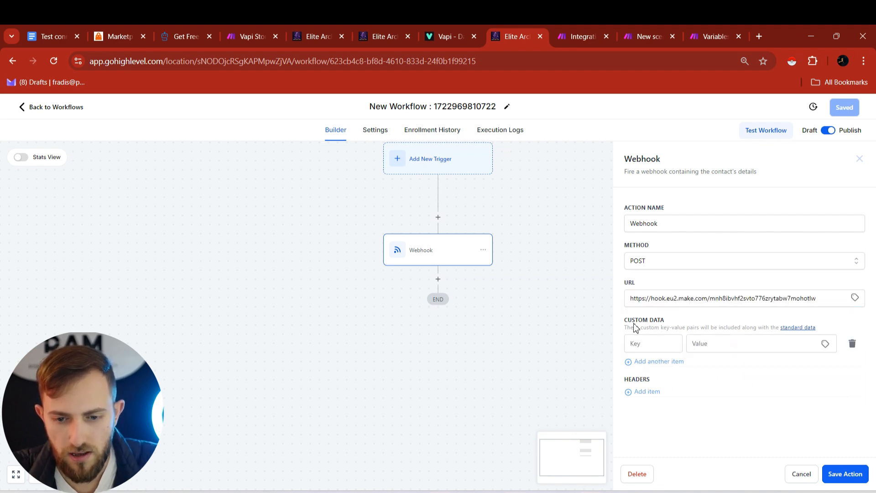
pyautogui.click(852, 344)
pyautogui.click(650, 341)
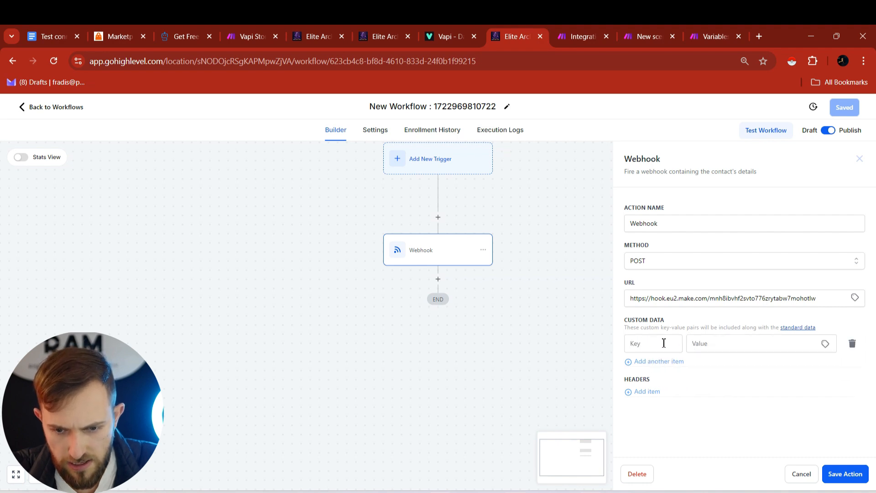
# - Map the first two custom data values to the contact's first name and raw phone
pyautogui.click(826, 345)
pyautogui.click(794, 373)
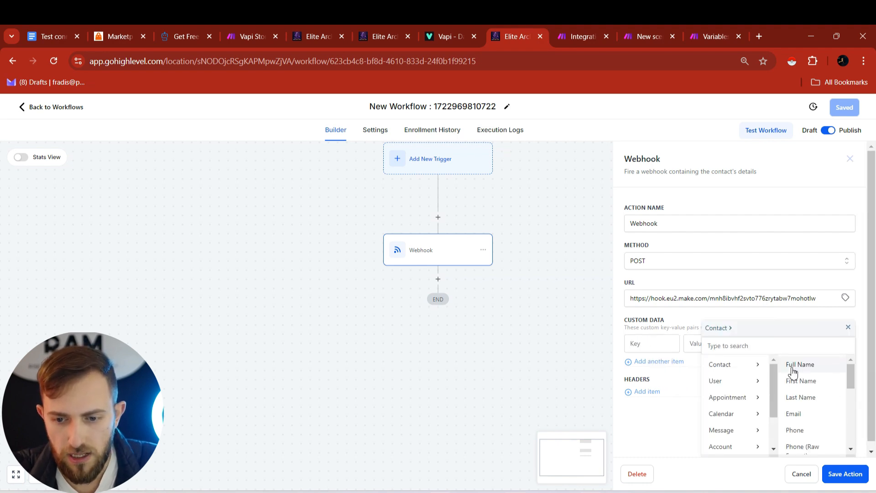
pyautogui.click(808, 383)
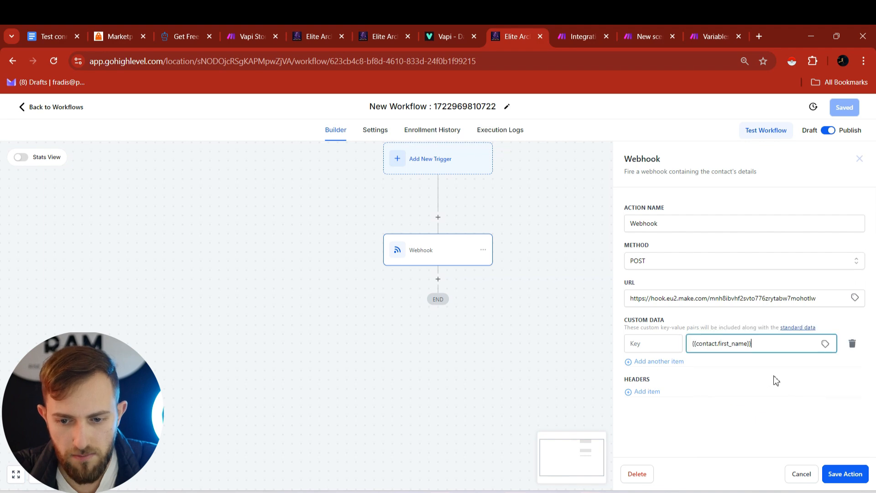
pyautogui.click(628, 362)
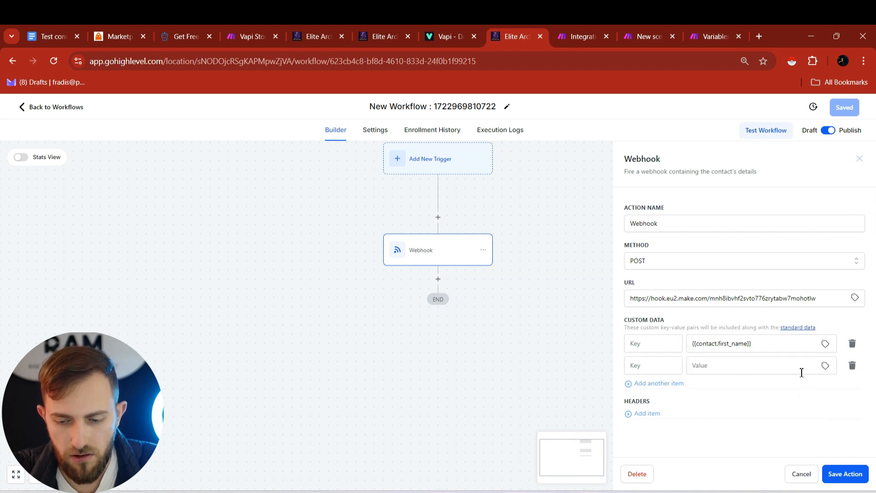
pyautogui.click(827, 366)
pyautogui.click(828, 368)
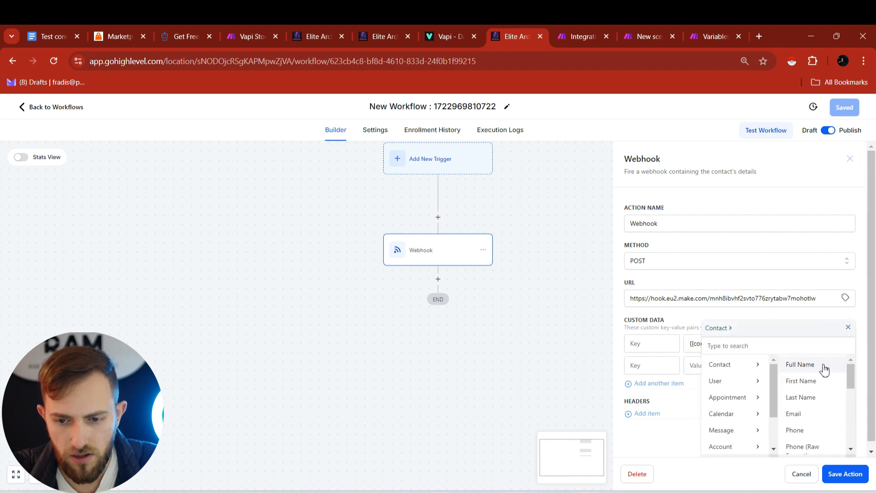
pyautogui.scroll(-1, 792, 408)
pyautogui.click(804, 398)
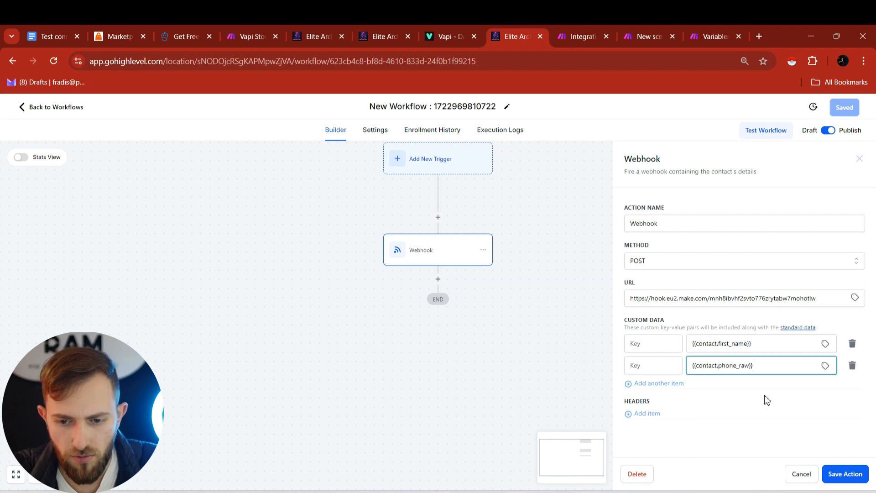
# - Add a third custom data value mapped to the contact ID
pyautogui.click(670, 384)
pyautogui.click(825, 389)
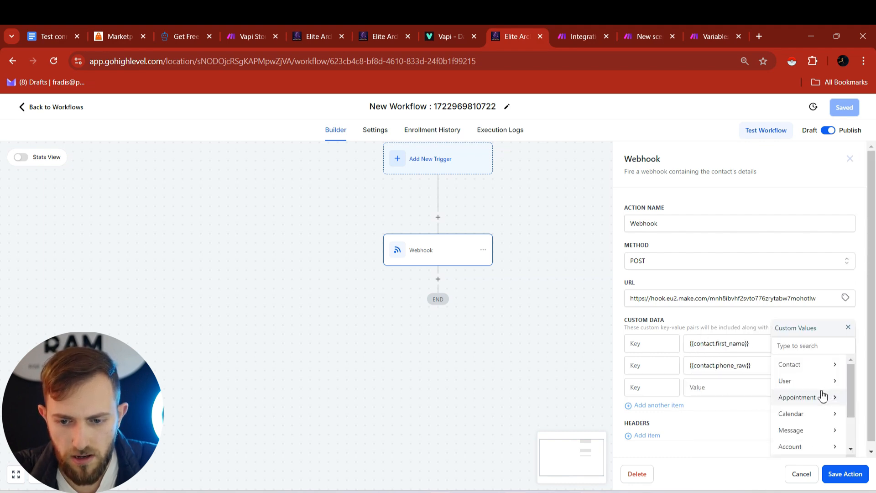
pyautogui.click(802, 365)
pyautogui.scroll(-5, 799, 388)
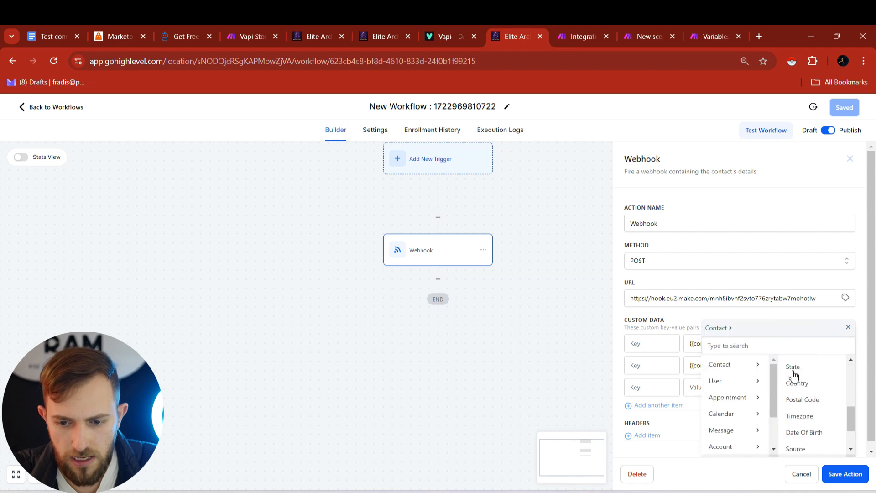
pyautogui.click(798, 431)
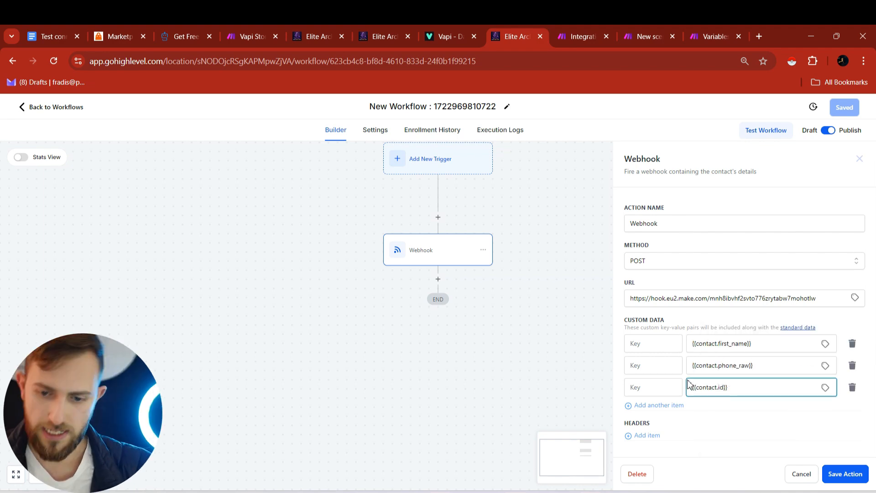
# - Name the keys firstName, phone and contactID, then save the Webhook action
pyautogui.click(649, 349)
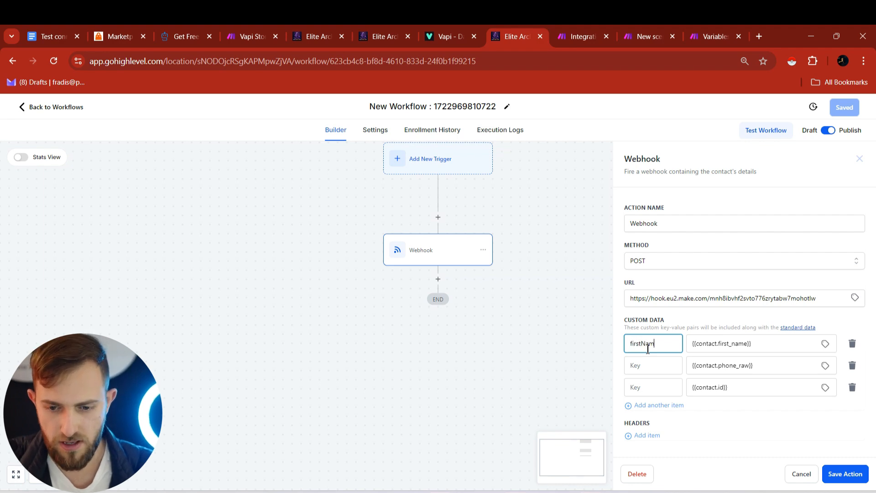
pyautogui.click(649, 367)
pyautogui.write('phone')
pyautogui.click(646, 389)
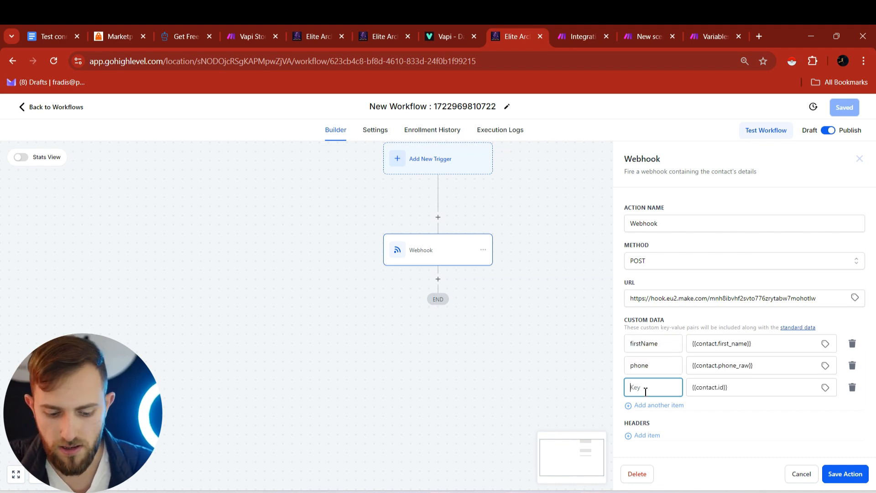
pyautogui.write('contactID')
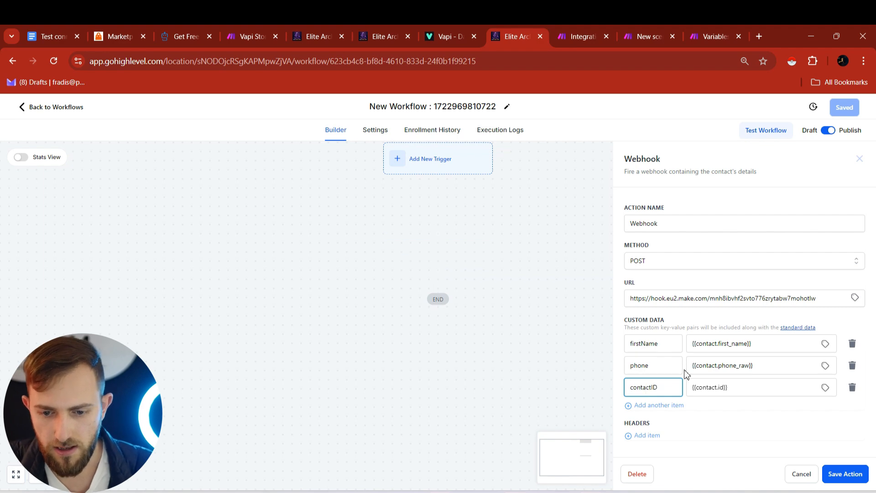
pyautogui.click(842, 475)
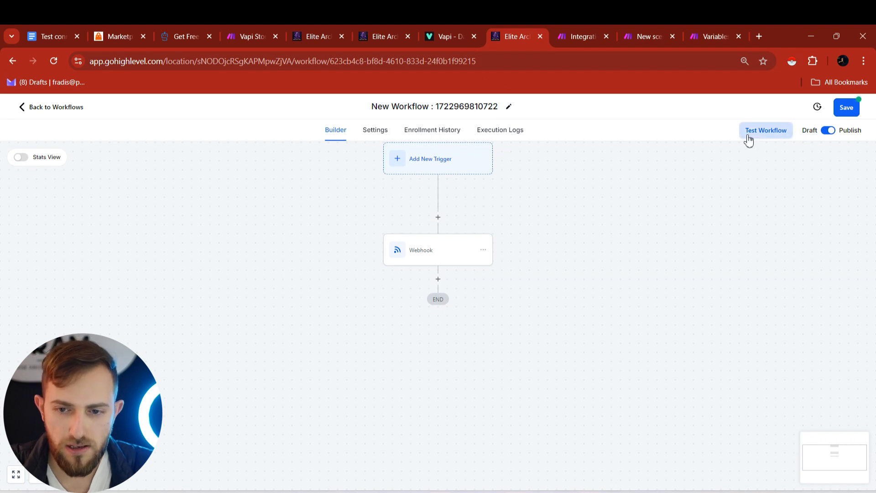
# - Start a GoHighLevel workflow test and choose the contact to test with
pyautogui.click(778, 132)
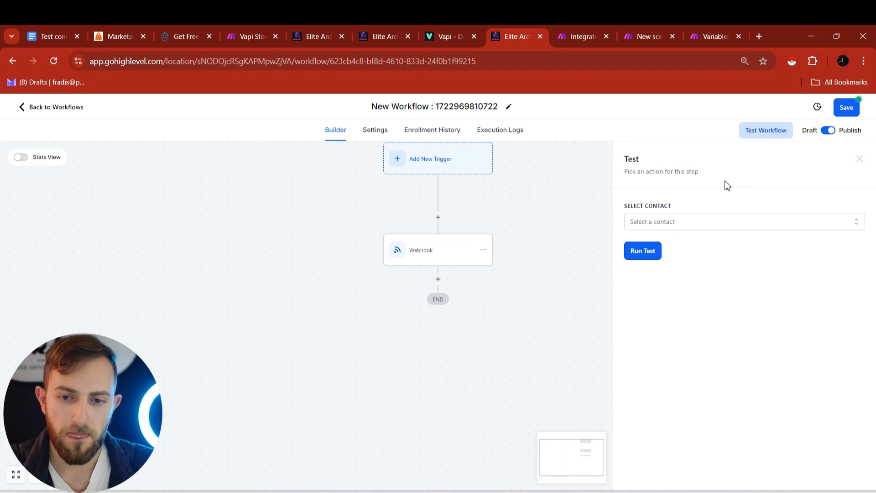
pyautogui.click(644, 226)
pyautogui.write('fradis')
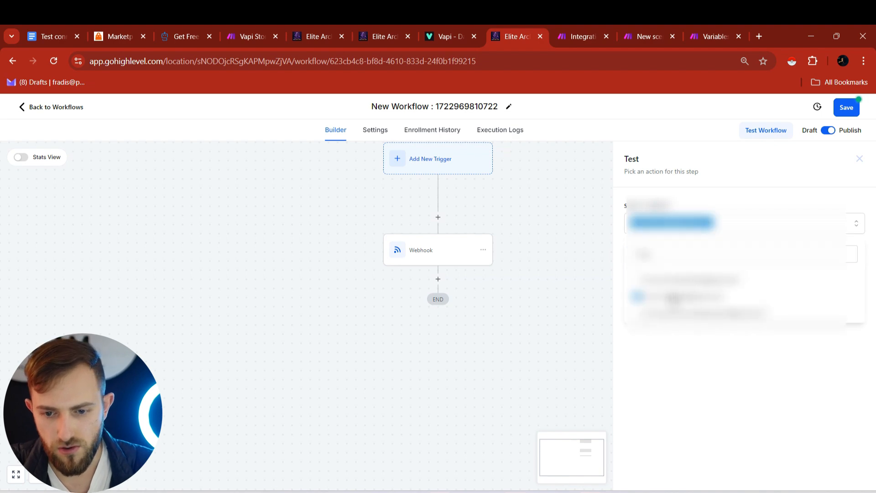
pyautogui.click(684, 295)
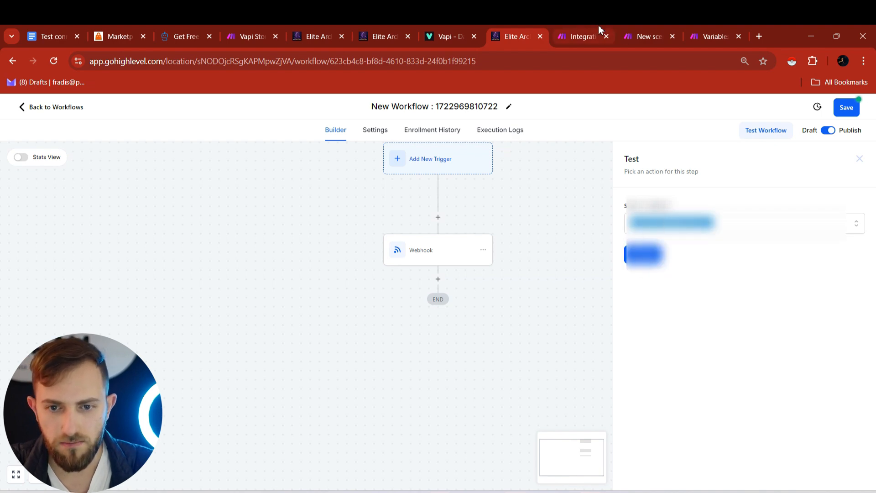
# - Set the Make scenario to Run once, then run the workflow test on that contact
pyautogui.click(631, 28)
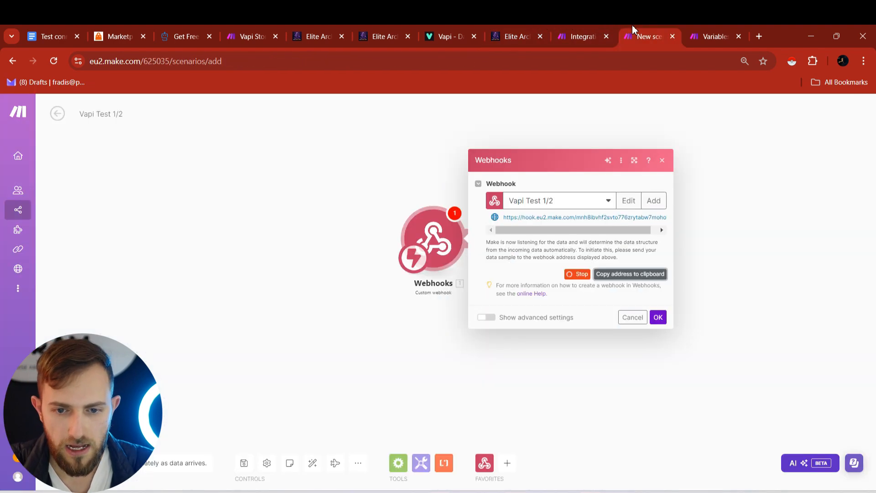
pyautogui.click(657, 318)
pyautogui.click(68, 463)
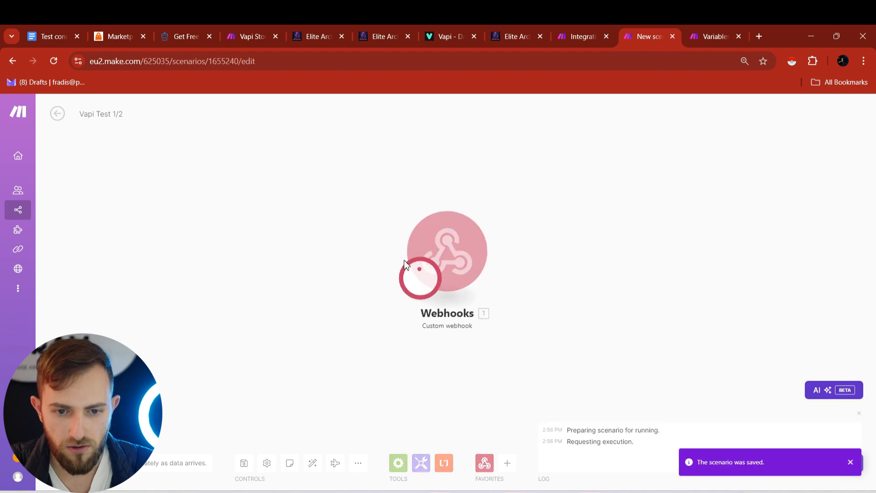
pyautogui.click(517, 30)
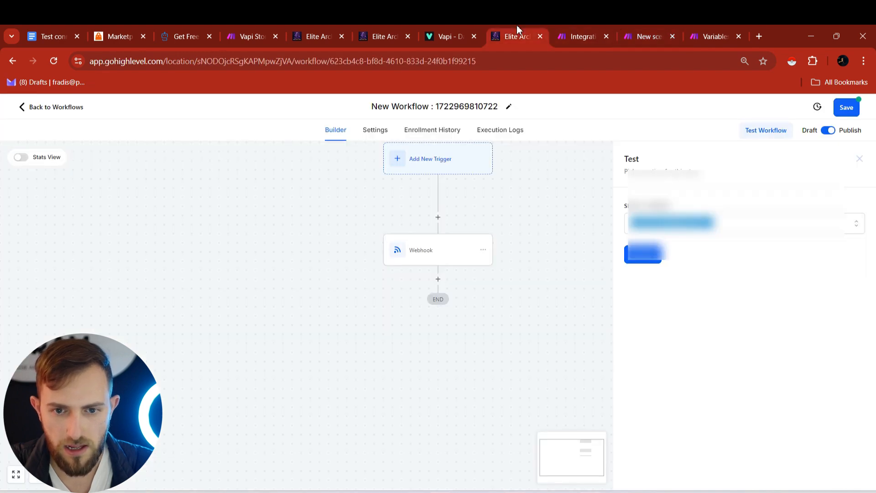
pyautogui.click(640, 259)
# - Check both Make scenarios, then save the GoHighLevel workflow
pyautogui.click(651, 29)
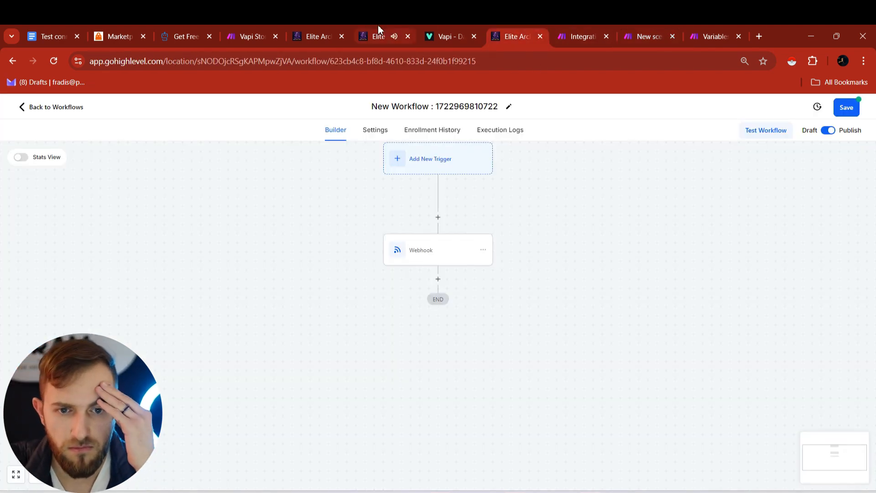
pyautogui.click(378, 26)
pyautogui.click(575, 26)
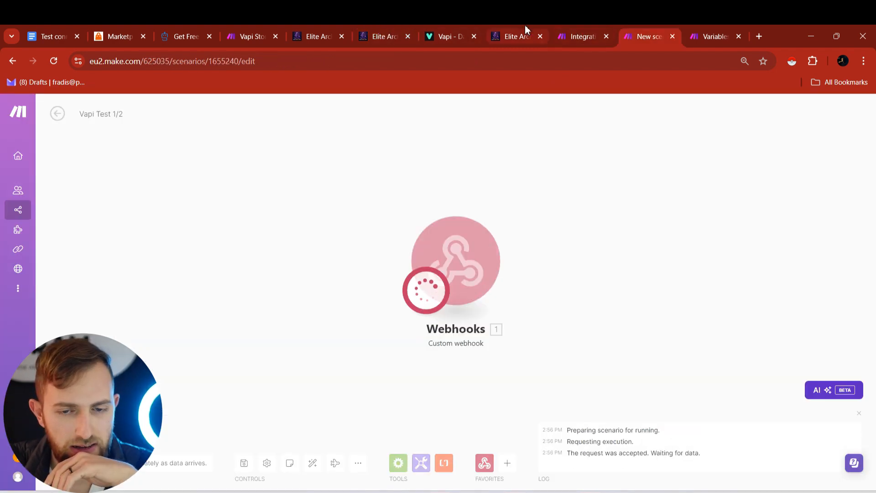
pyautogui.click(567, 26)
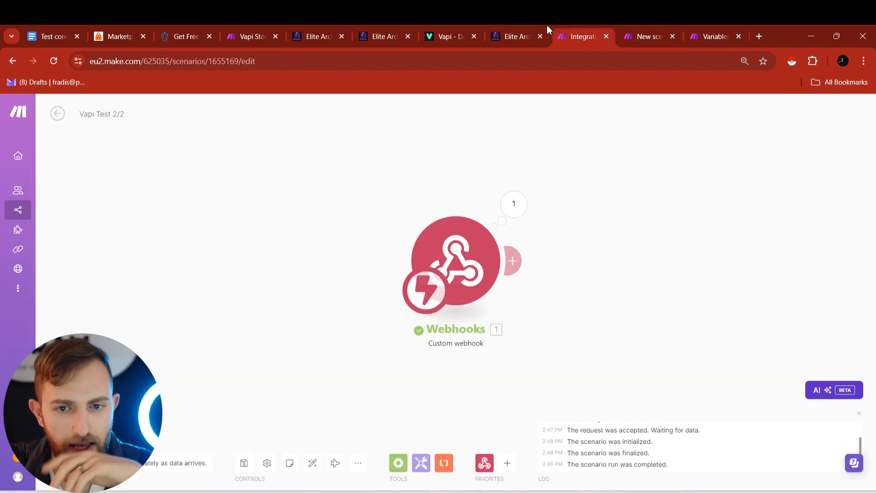
pyautogui.click(507, 28)
pyautogui.click(847, 106)
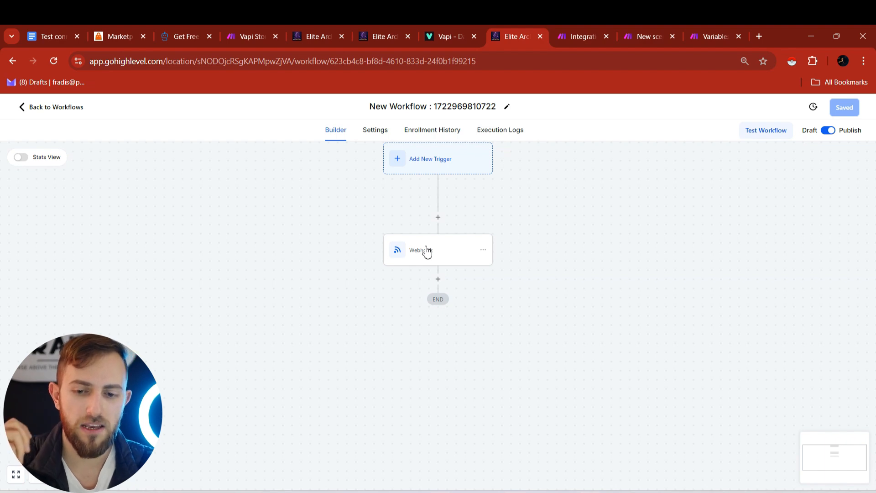
# - Stop the Make scenario, review the webhook settings and save the Webhook action
pyautogui.click(456, 261)
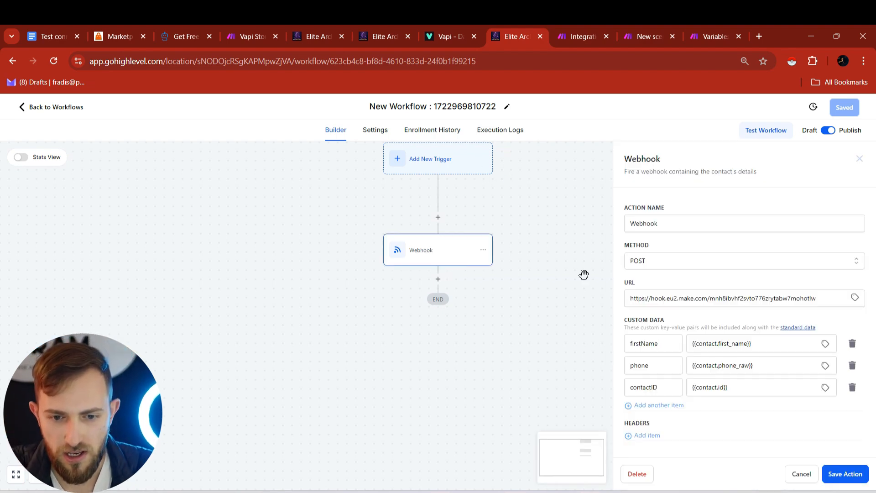
pyautogui.click(642, 32)
pyautogui.click(76, 463)
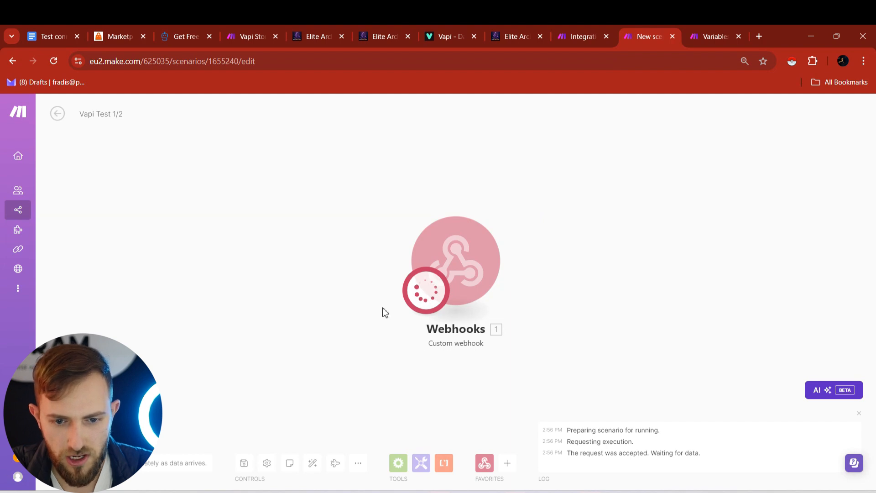
pyautogui.click(473, 266)
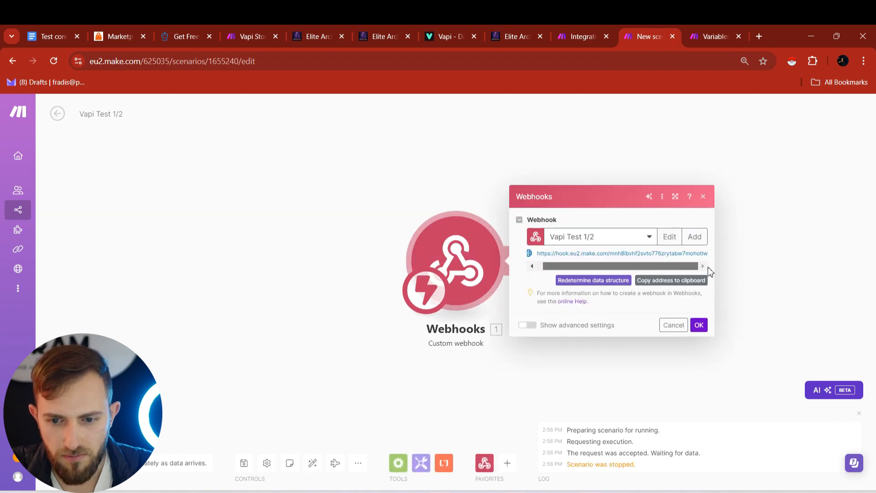
pyautogui.click(536, 133)
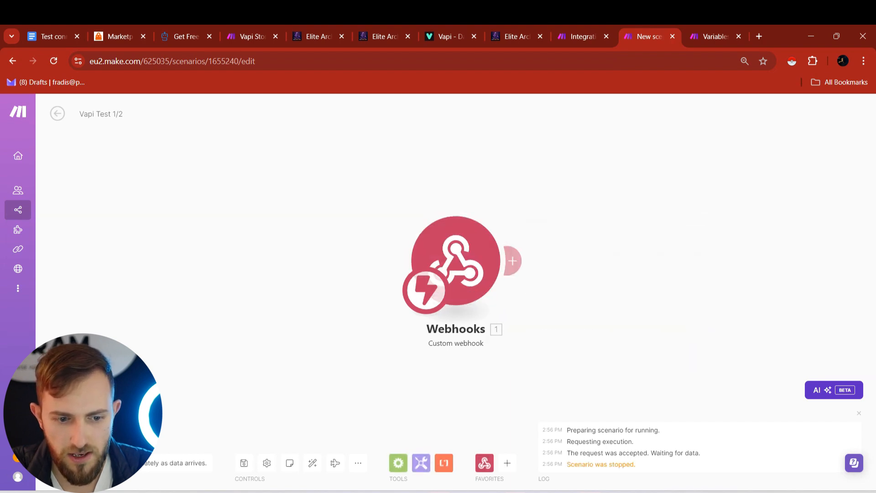
pyautogui.click(458, 29)
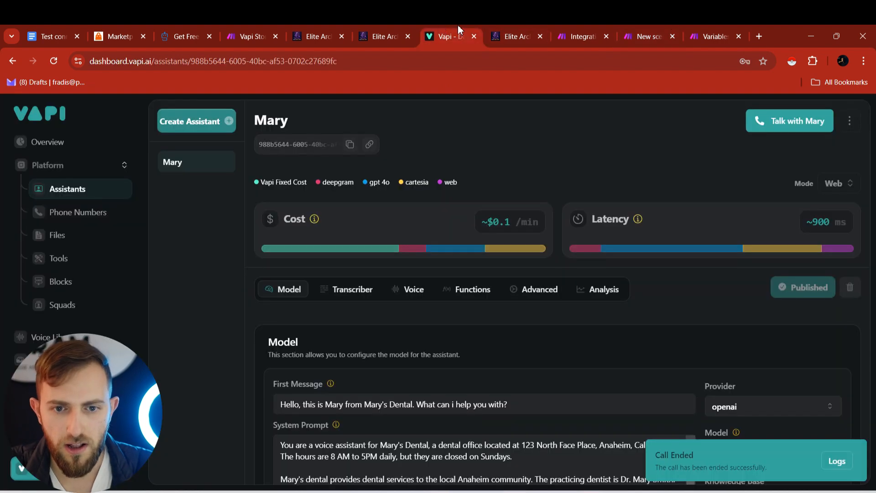
pyautogui.click(543, 26)
pyautogui.click(837, 474)
# - Rerun the workflow test on the chosen contact and view Make's received data
pyautogui.click(768, 132)
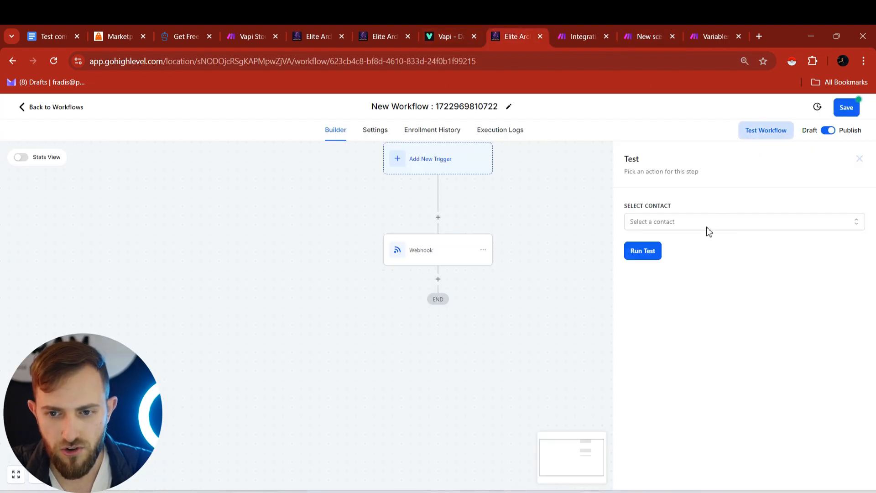
pyautogui.click(666, 223)
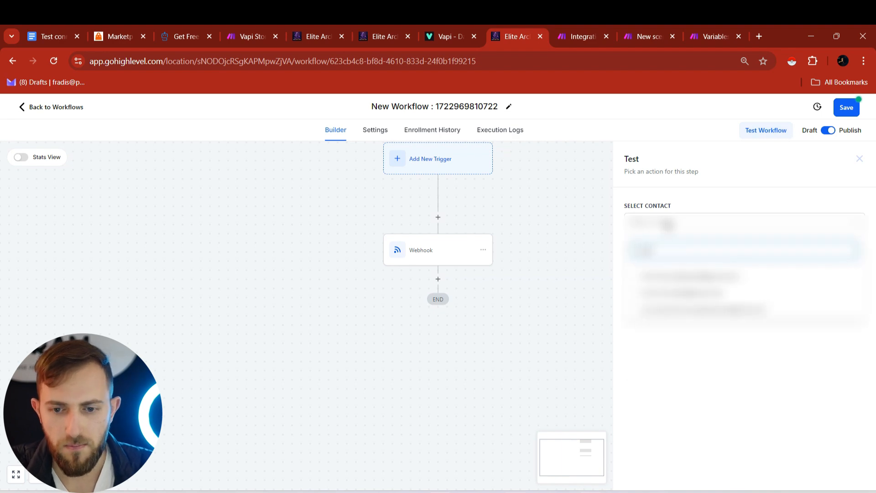
pyautogui.click(657, 294)
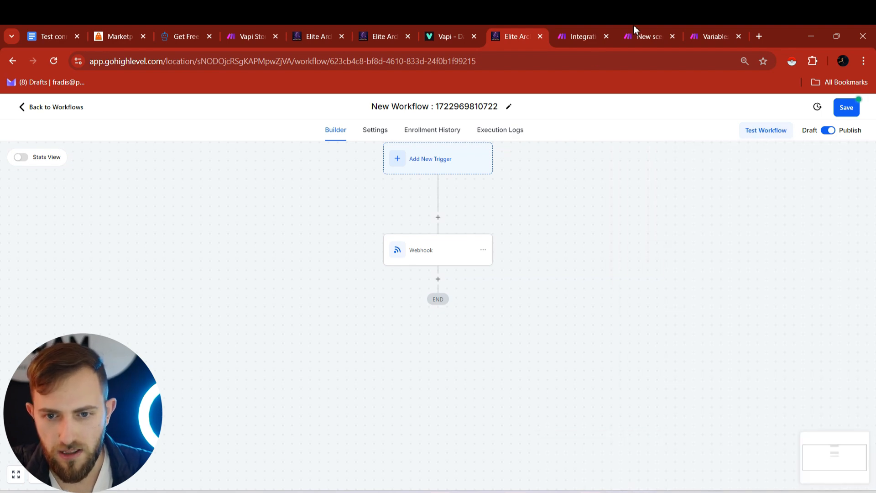
pyautogui.click(639, 37)
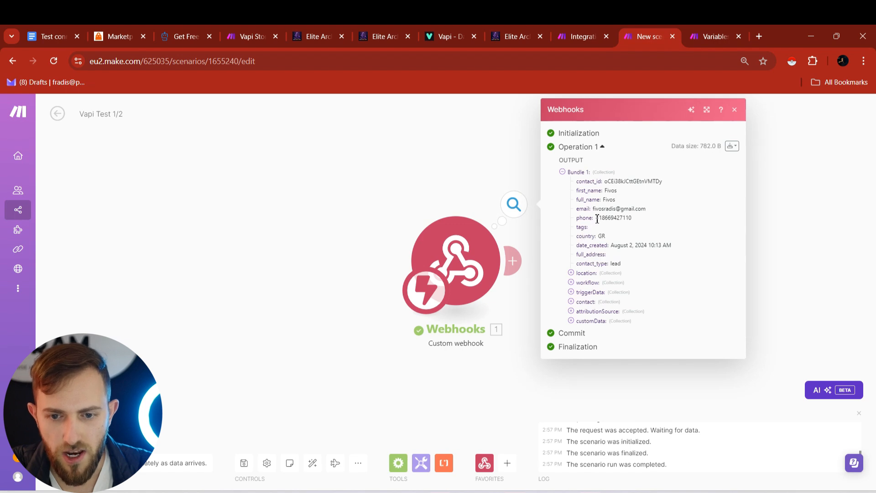
# - Inspect the received phone, name and customData contactID values in the webhook output
pyautogui.moveTo(596, 218); pyautogui.dragTo(636, 219)
pyautogui.moveTo(610, 192); pyautogui.dragTo(642, 201)
pyautogui.click(642, 270)
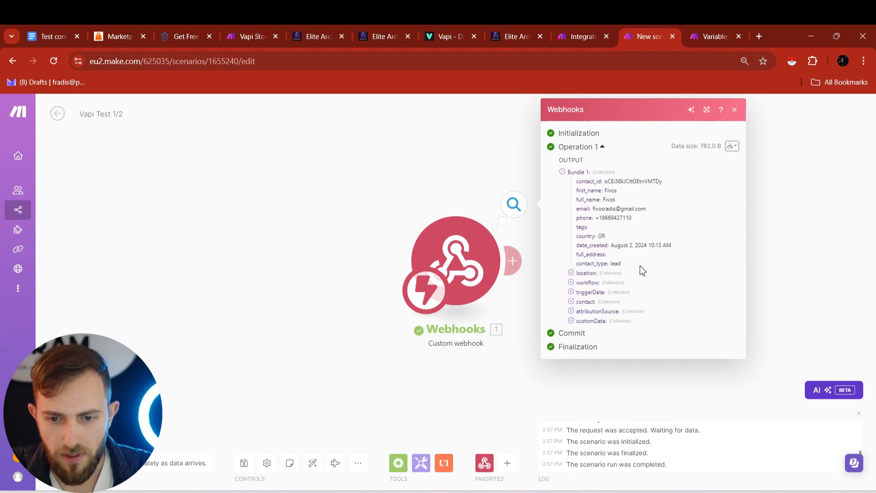
pyautogui.click(571, 321)
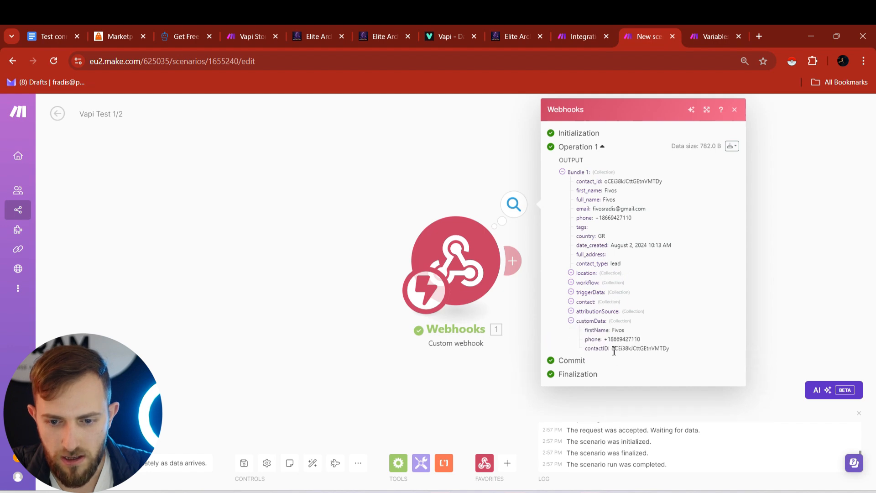
pyautogui.moveTo(613, 349); pyautogui.dragTo(684, 355)
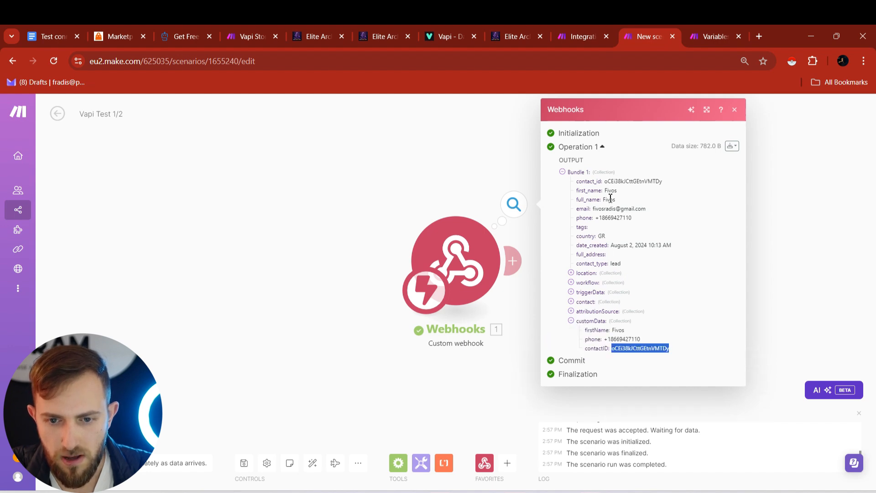
pyautogui.click(610, 349)
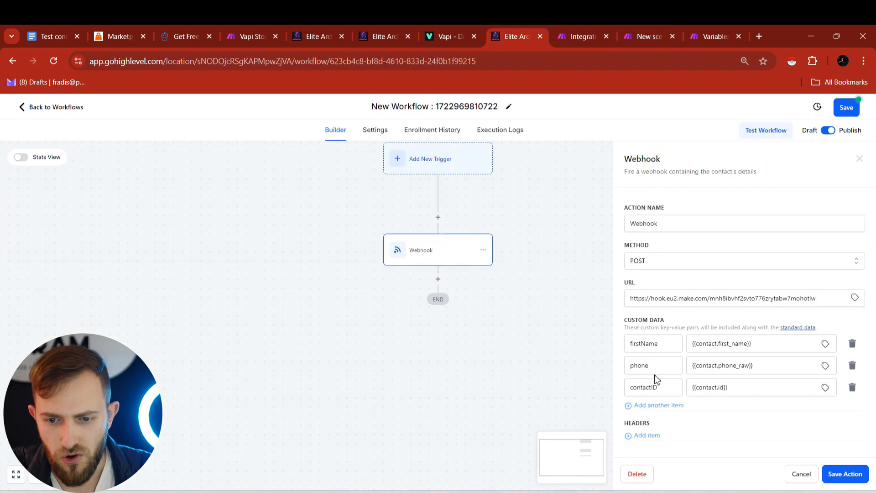
# - Remove the firstName and phone rows so only contactID is sent, and save the workflow
pyautogui.click(856, 368)
pyautogui.click(856, 367)
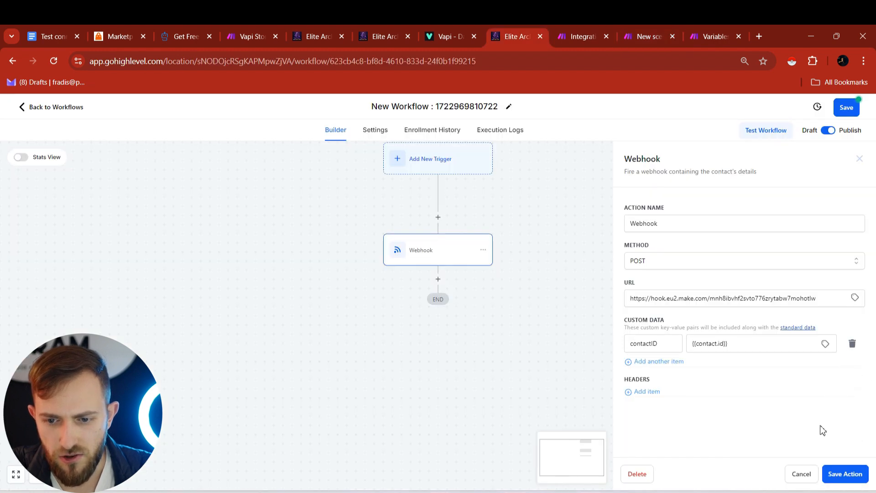
pyautogui.click(845, 472)
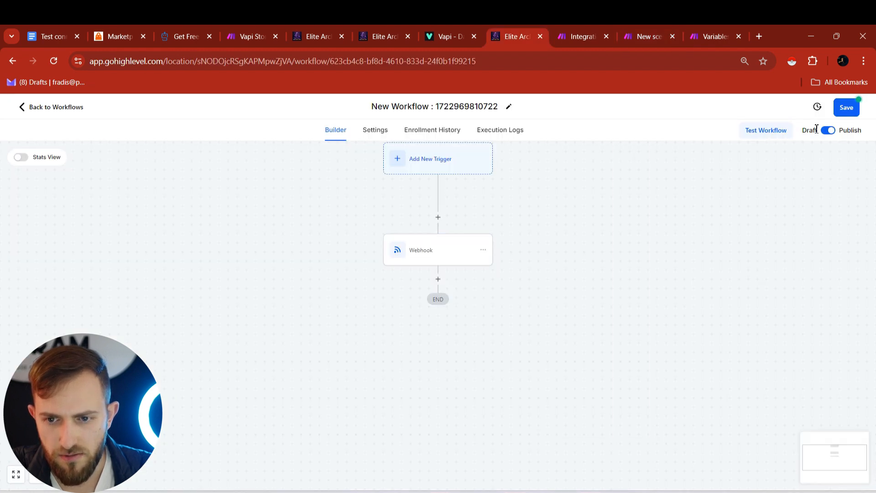
pyautogui.click(846, 105)
pyautogui.click(638, 28)
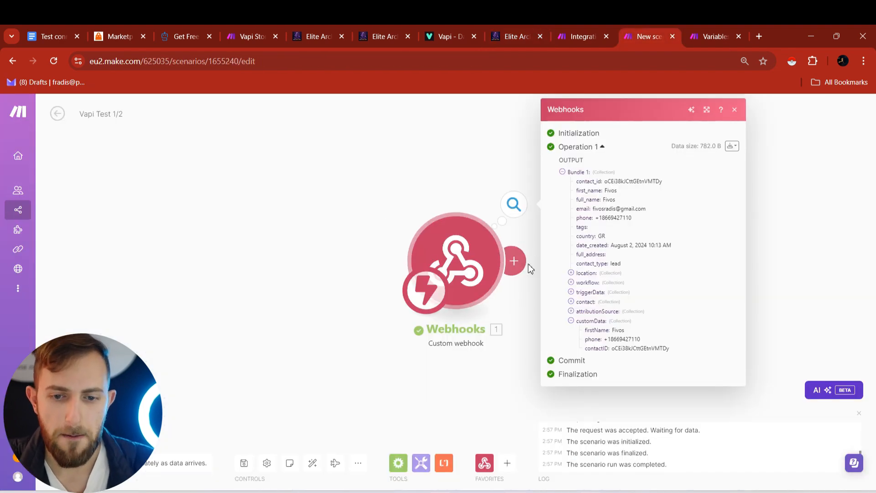
pyautogui.click(514, 261)
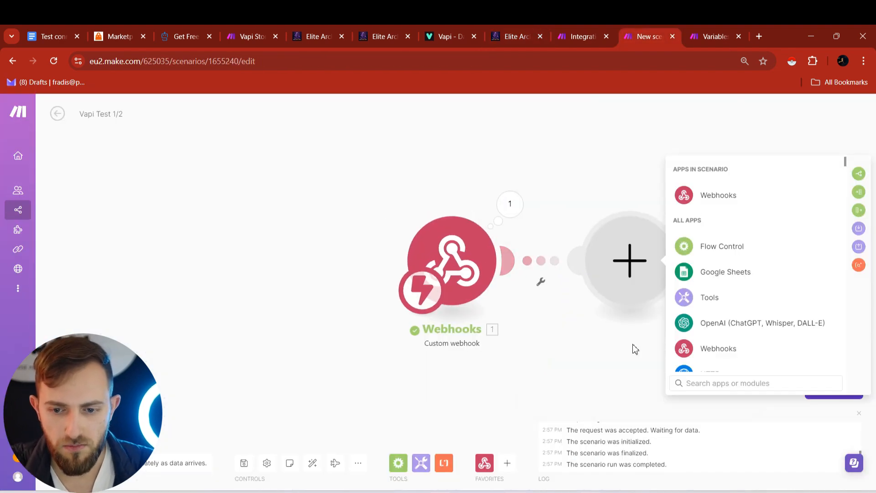
pyautogui.scroll(-1, 707, 306)
pyautogui.click(721, 316)
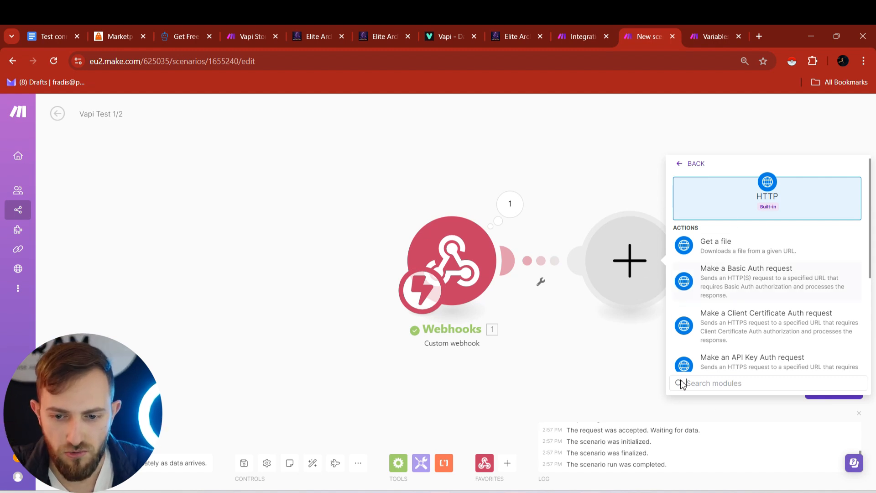
pyautogui.moveTo(640, 492)
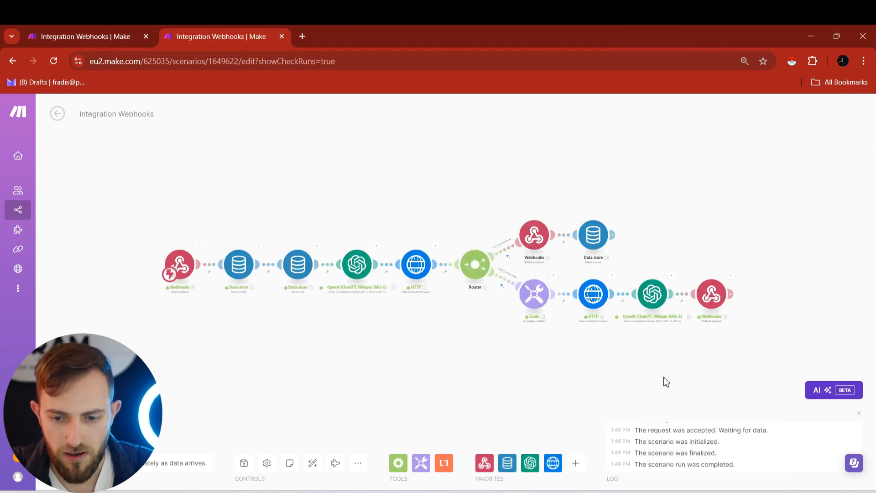
pyautogui.scroll(-3, 717, 268)
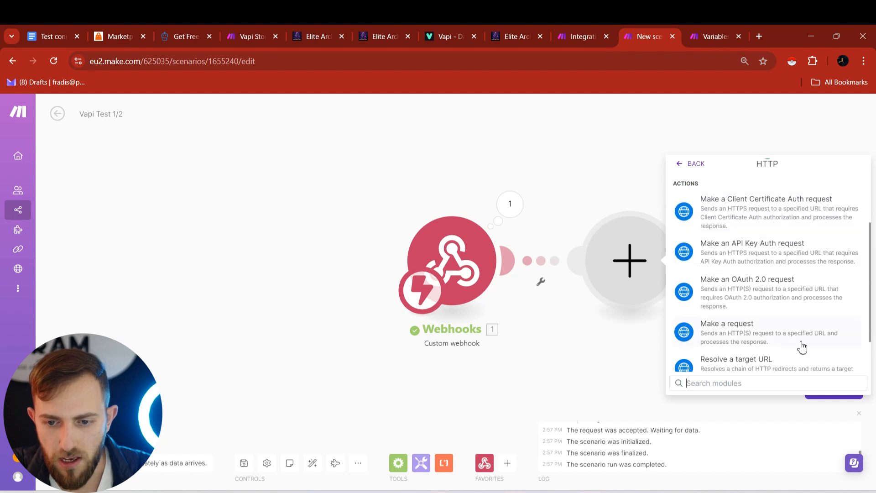
pyautogui.click(744, 336)
pyautogui.click(755, 182)
pyautogui.write('https://api.vapi.ai/call')
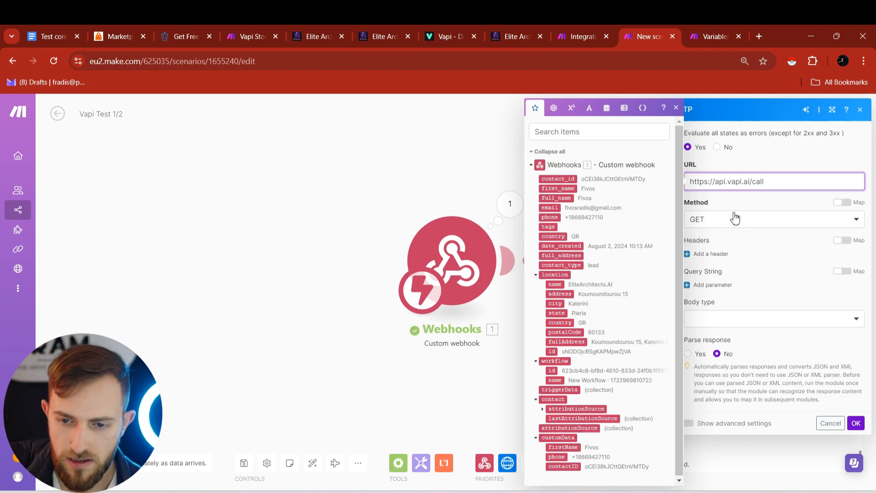
# - Set the method to POST and add an Authorization header with value 'Bearer '
pyautogui.click(728, 225)
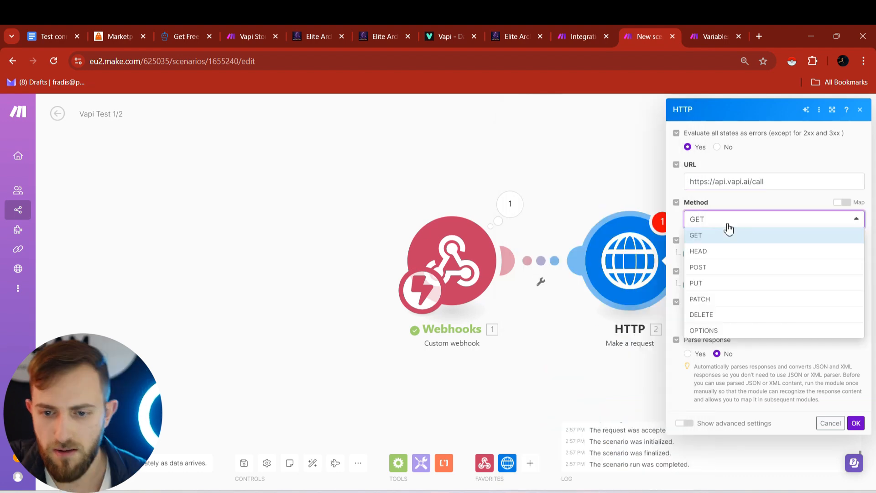
pyautogui.click(716, 270)
pyautogui.click(726, 204)
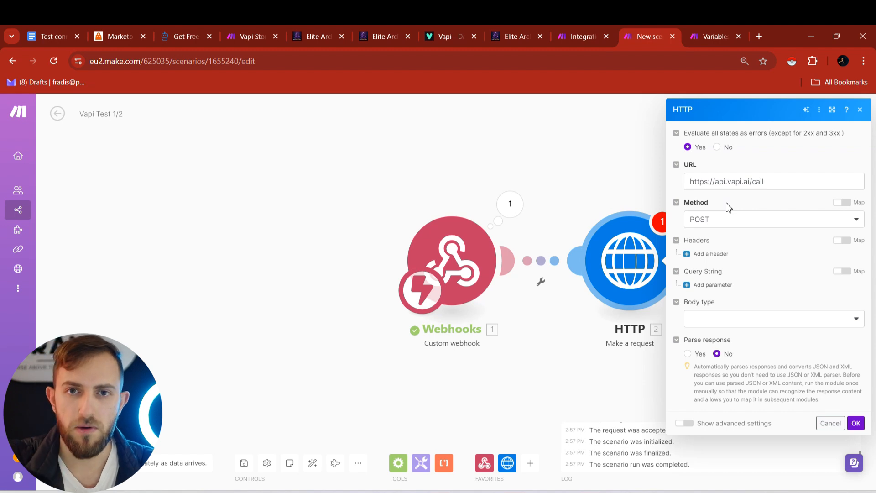
pyautogui.click(710, 254)
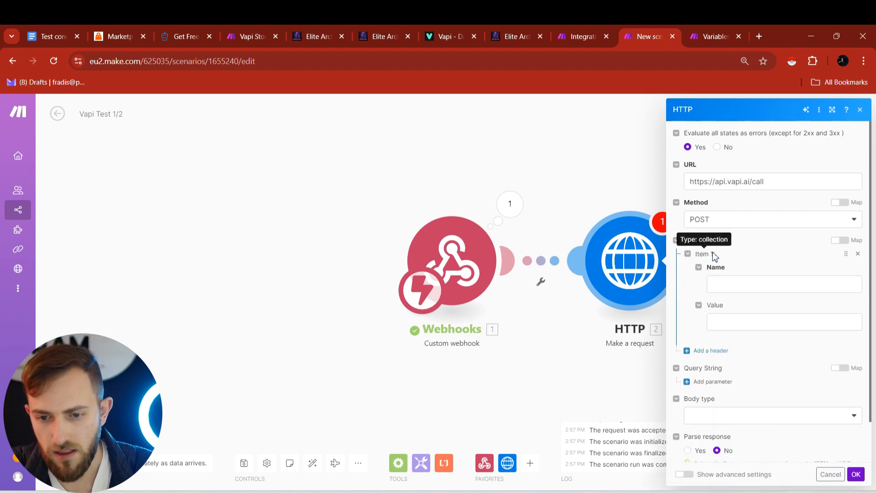
pyautogui.click(721, 283)
pyautogui.write('Au')
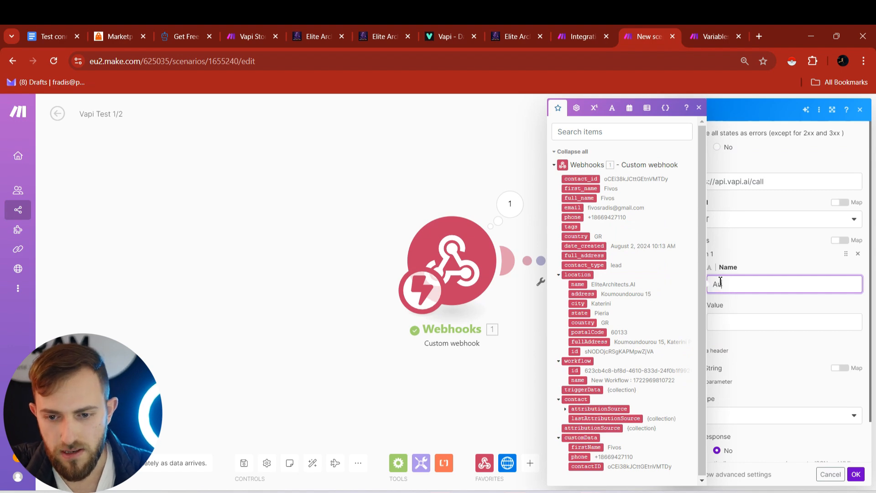
pyautogui.write('thorization')
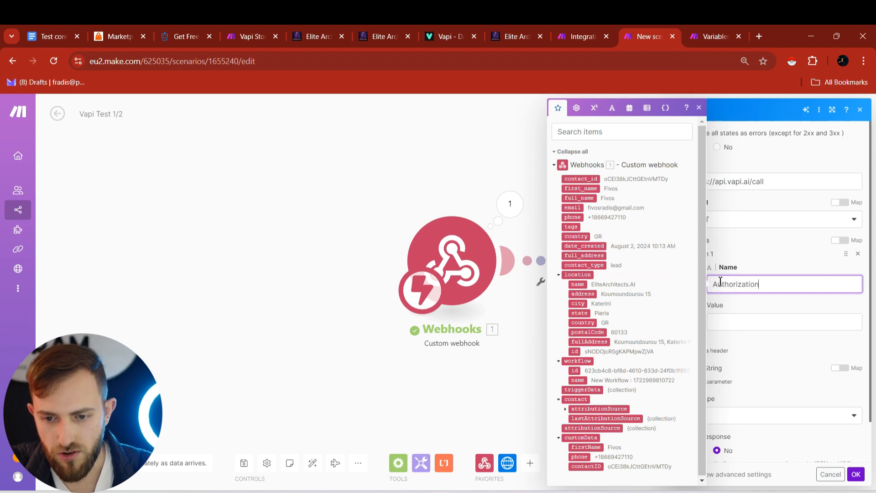
pyautogui.click(739, 324)
pyautogui.write('Bearer')
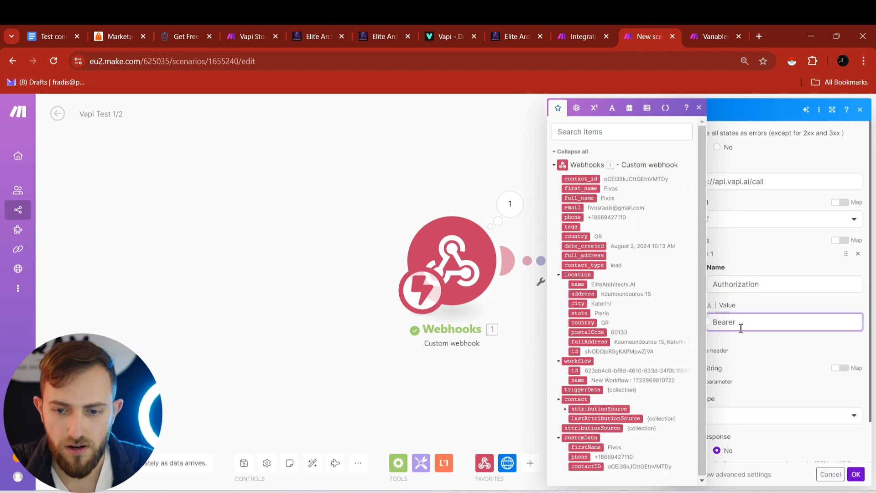
# - Copy Vapi's private API key and paste it after 'Bearer' in the Authorization header
pyautogui.click(464, 26)
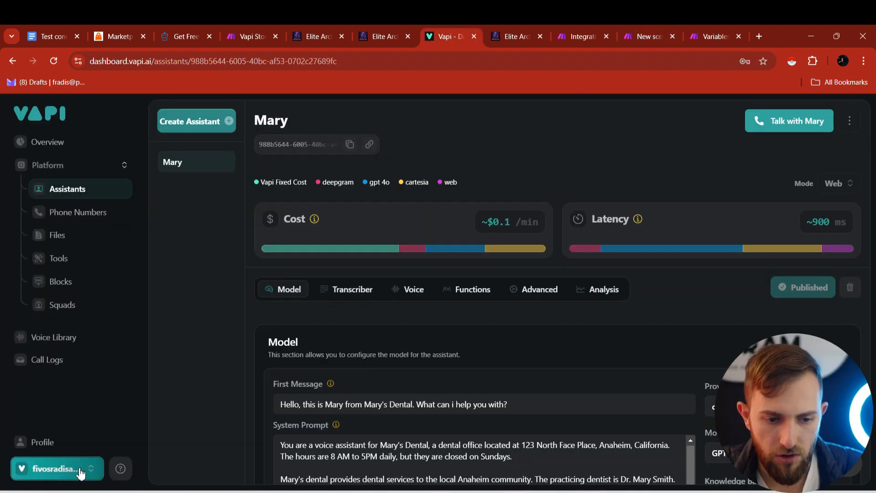
pyautogui.click(39, 470)
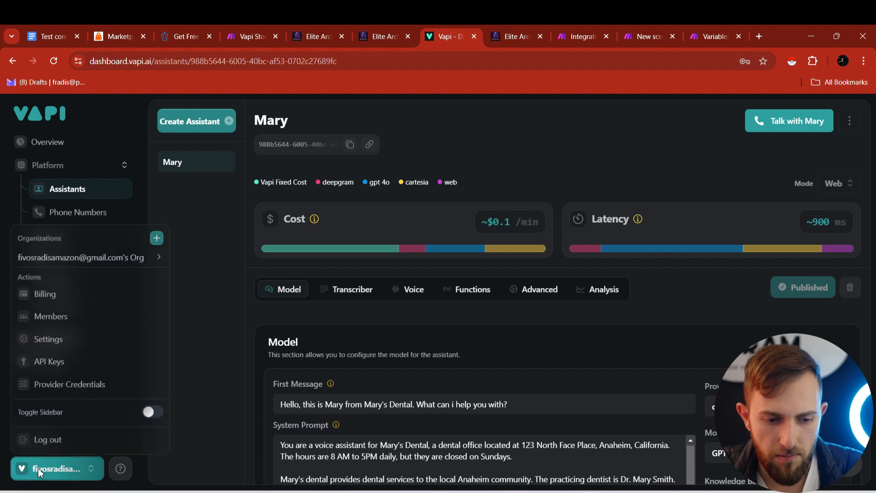
pyautogui.click(72, 364)
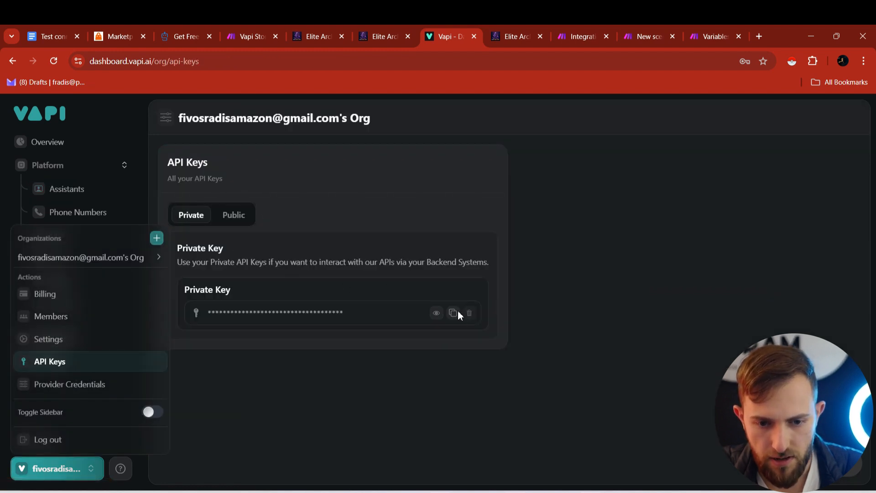
pyautogui.click(452, 312)
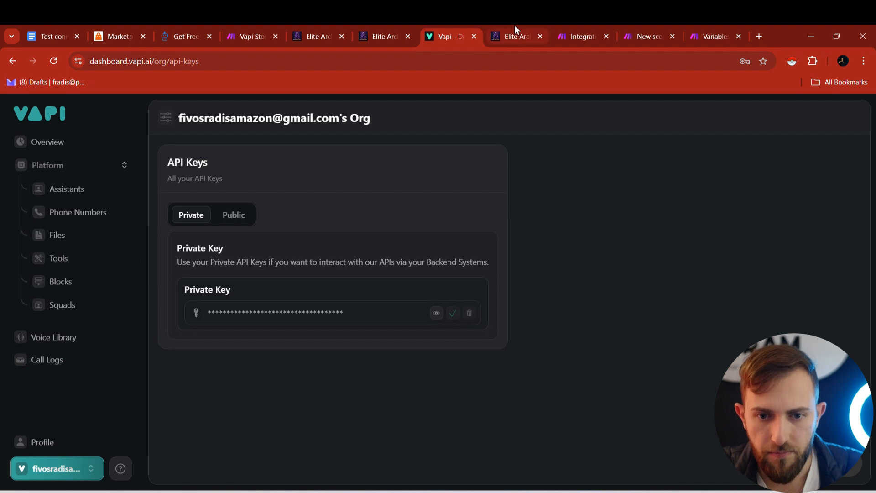
pyautogui.click(593, 26)
pyautogui.click(637, 26)
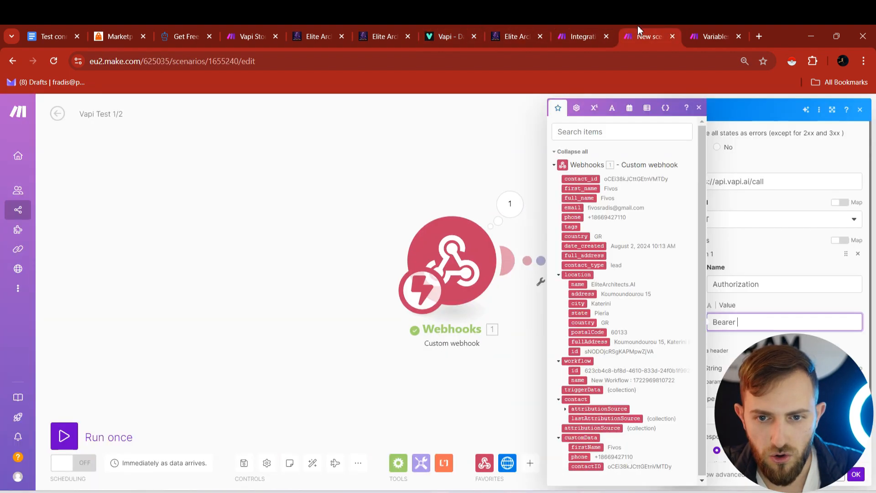
pyautogui.hotkey('ctrl', 'v')
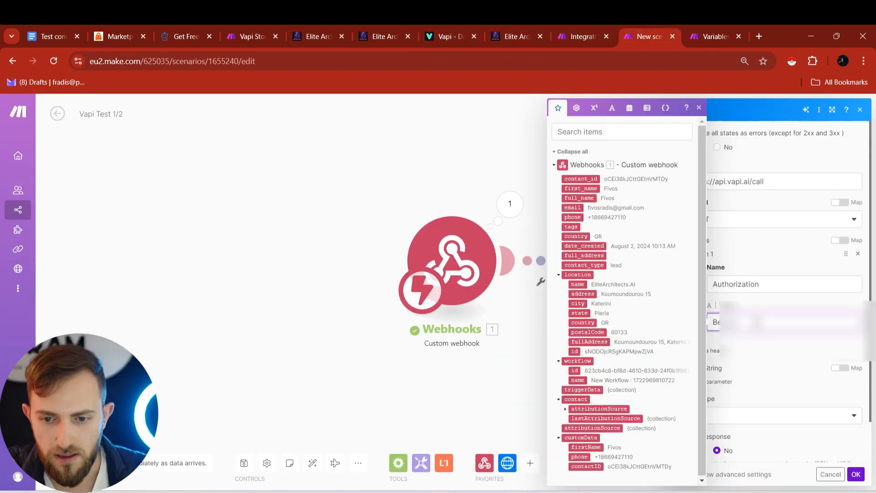
pyautogui.hotkey('ctrl', 'v')
pyautogui.moveTo(713, 324); pyautogui.dragTo(735, 325)
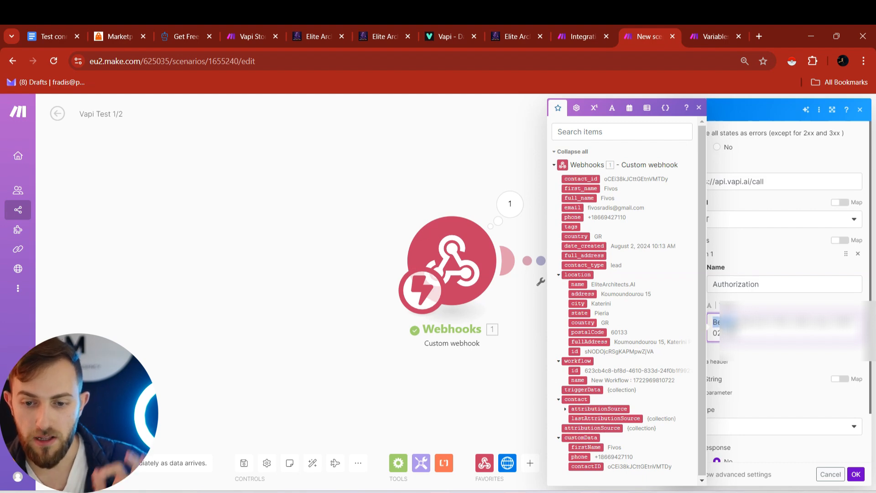
pyautogui.click(735, 324)
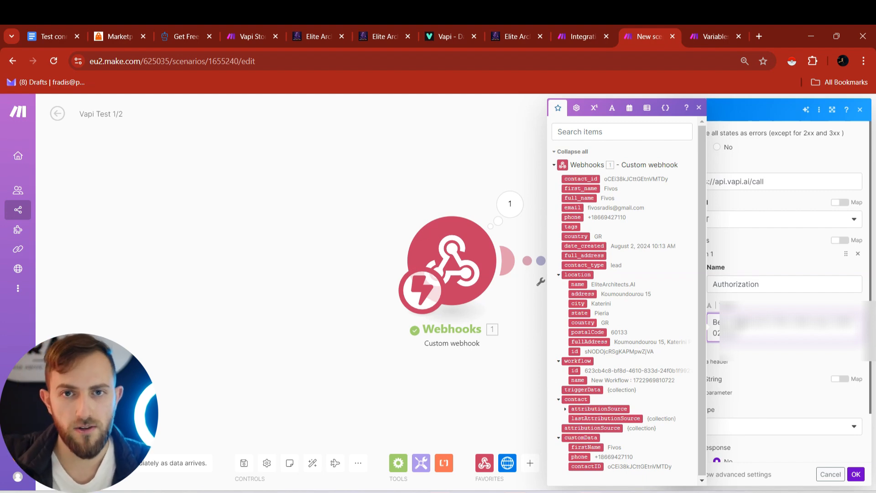
pyautogui.hotkey('ctrl', 'a')
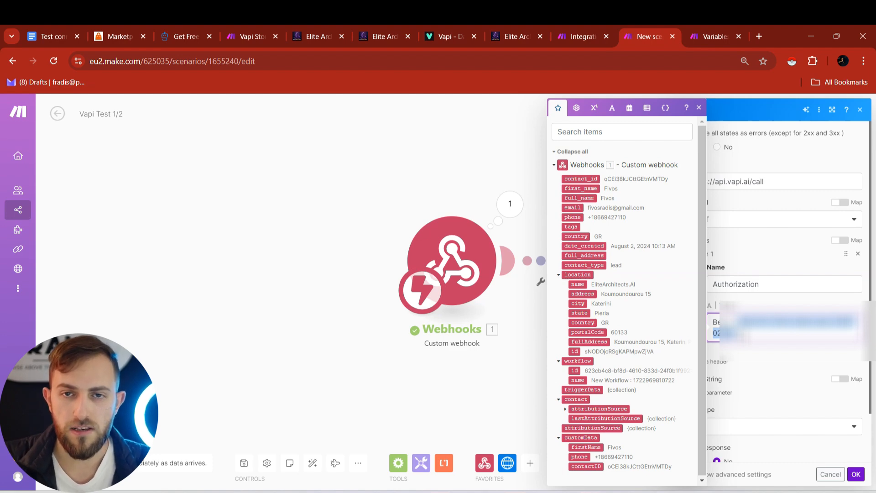
pyautogui.click(778, 357)
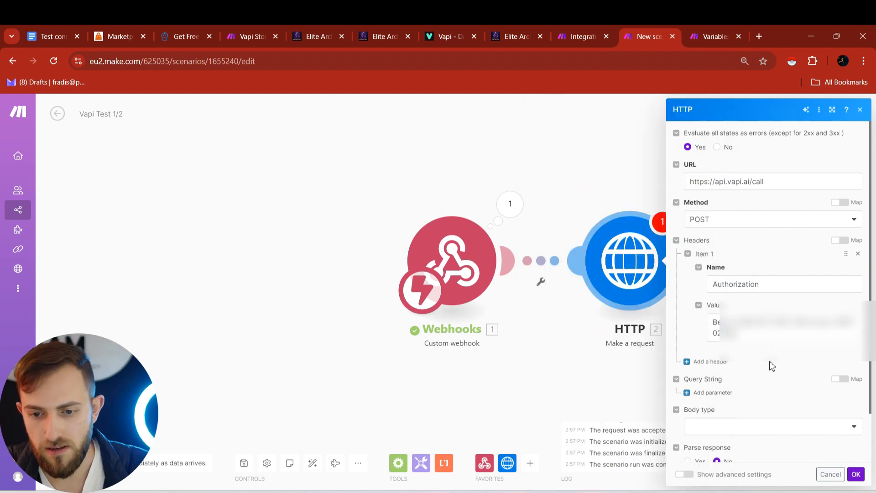
# - Add a second header Content-Type with value application/json
pyautogui.click(700, 365)
pyautogui.click(734, 389)
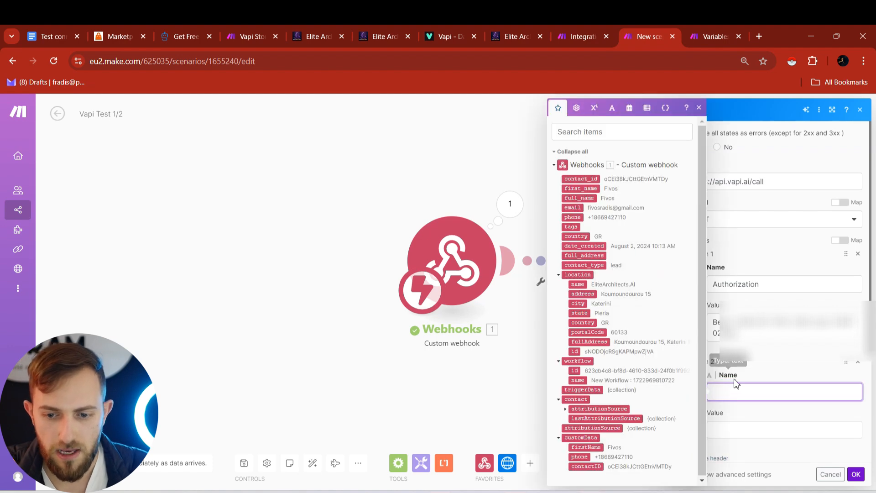
pyautogui.write('Content-Type')
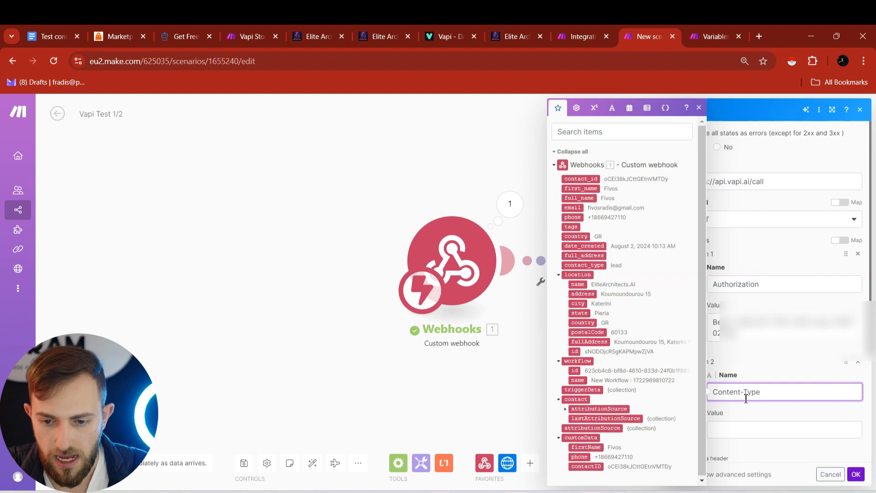
pyautogui.click(741, 415)
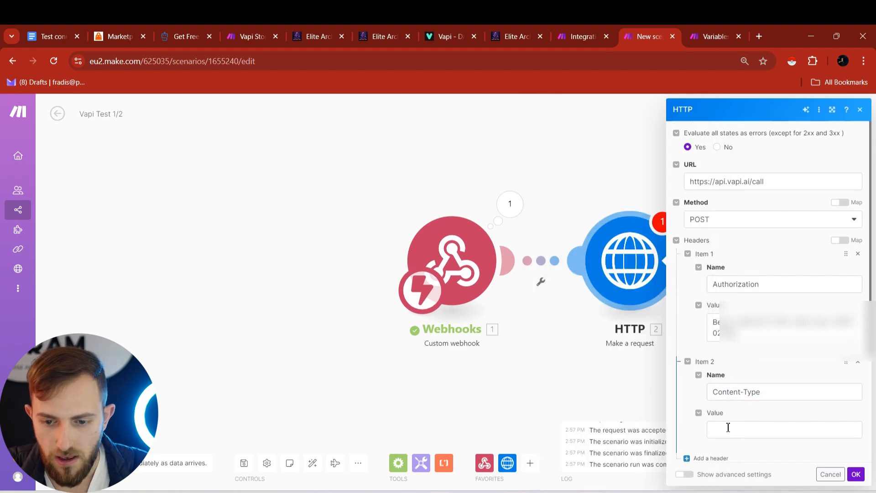
pyautogui.click(728, 428)
pyautogui.write('application')
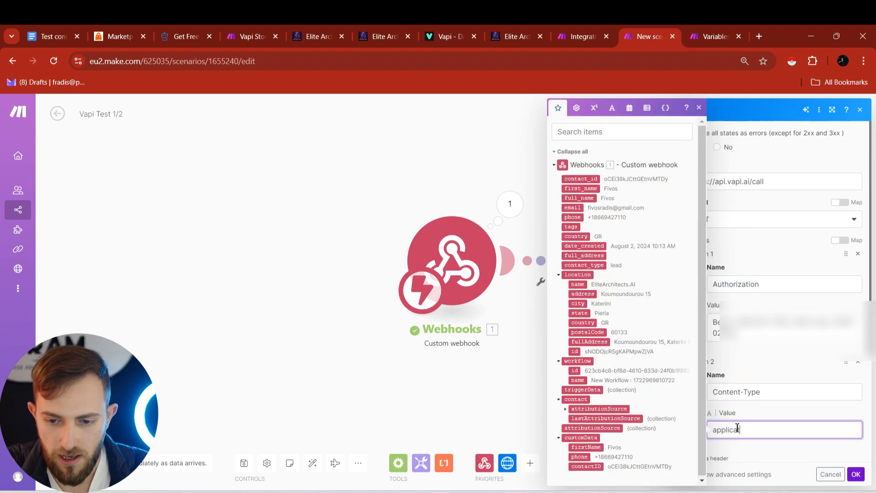
pyautogui.write('/')
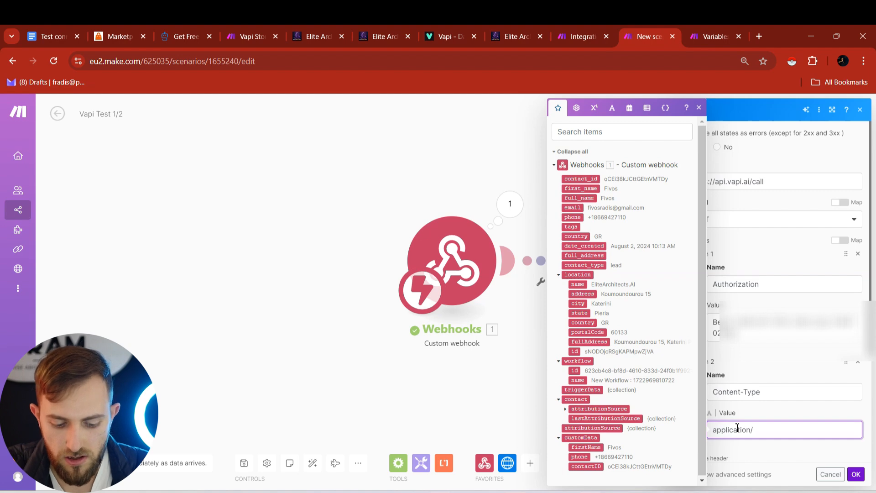
pyautogui.write('json')
pyautogui.click(744, 417)
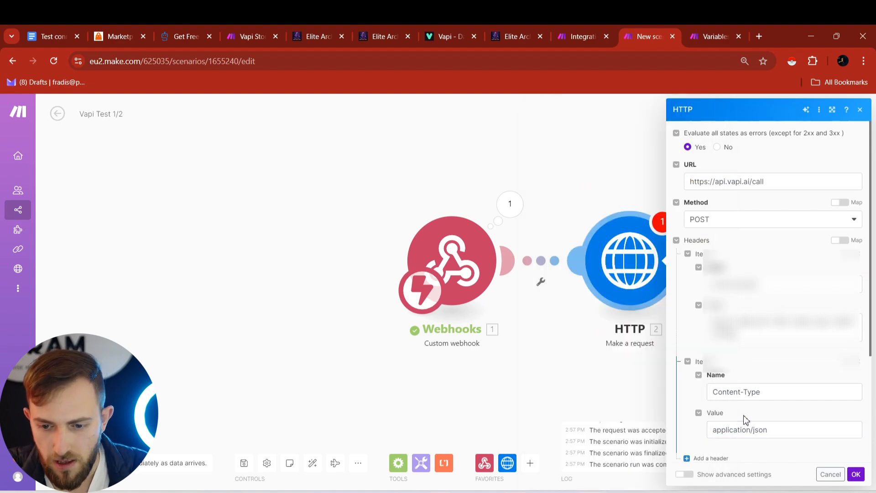
pyautogui.scroll(-5, 747, 381)
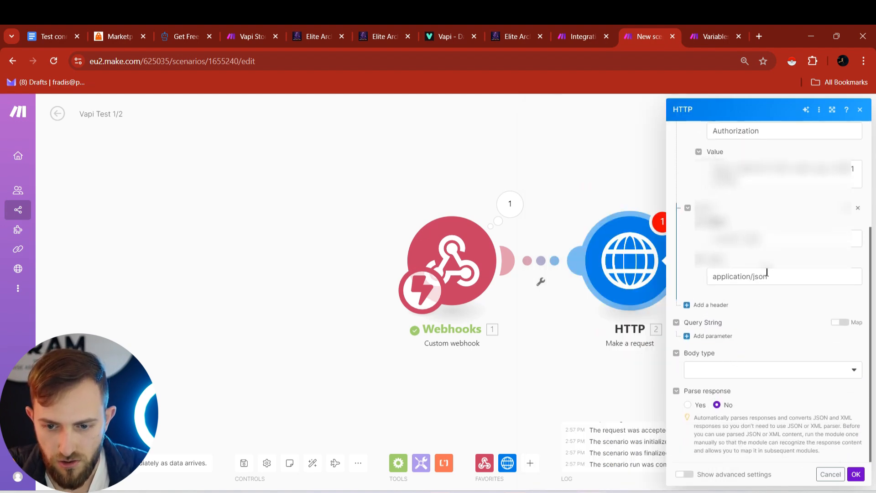
pyautogui.doubleClick(757, 278)
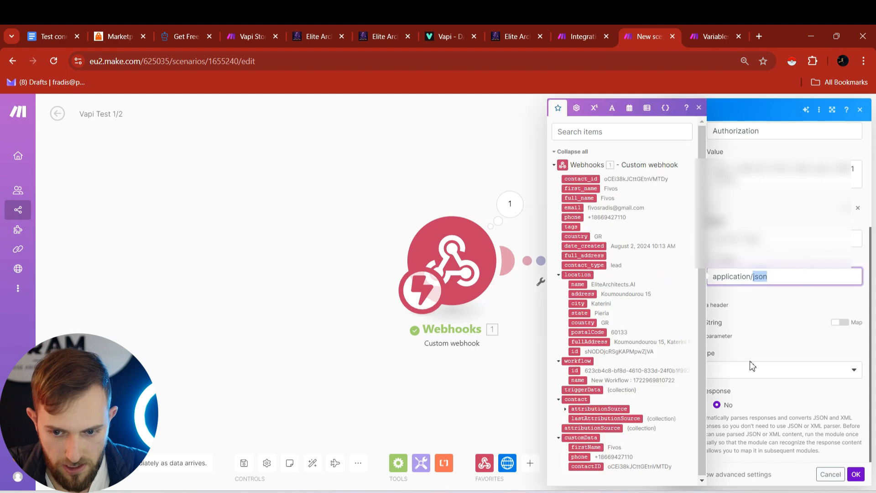
# - Set the body type to Raw with JSON content type and paste the JSON request body
pyautogui.click(735, 373)
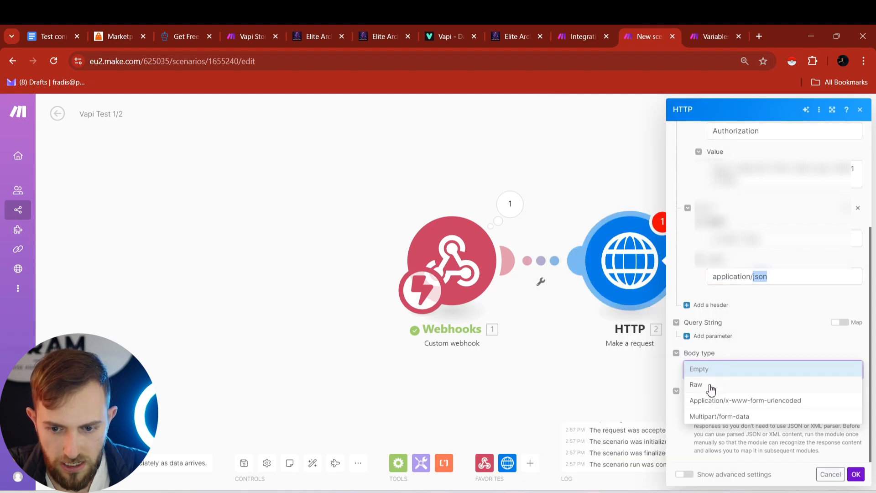
pyautogui.click(708, 386)
pyautogui.click(712, 407)
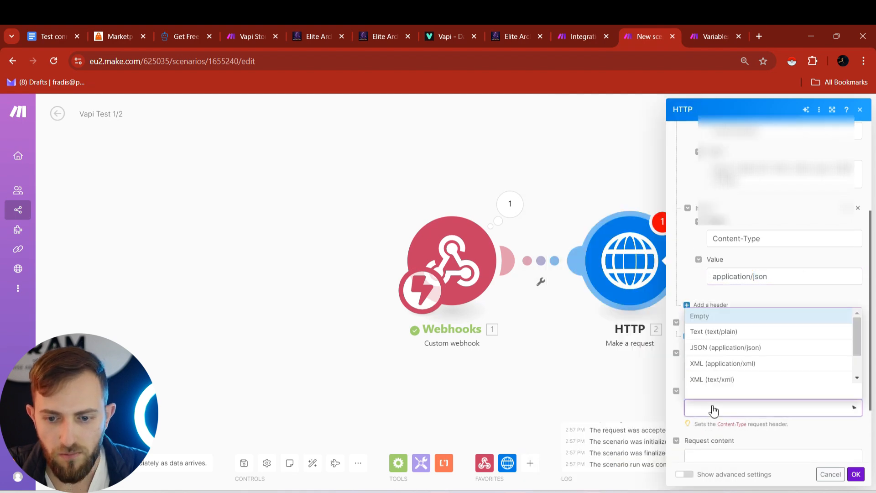
pyautogui.click(720, 349)
pyautogui.scroll(-2, 736, 401)
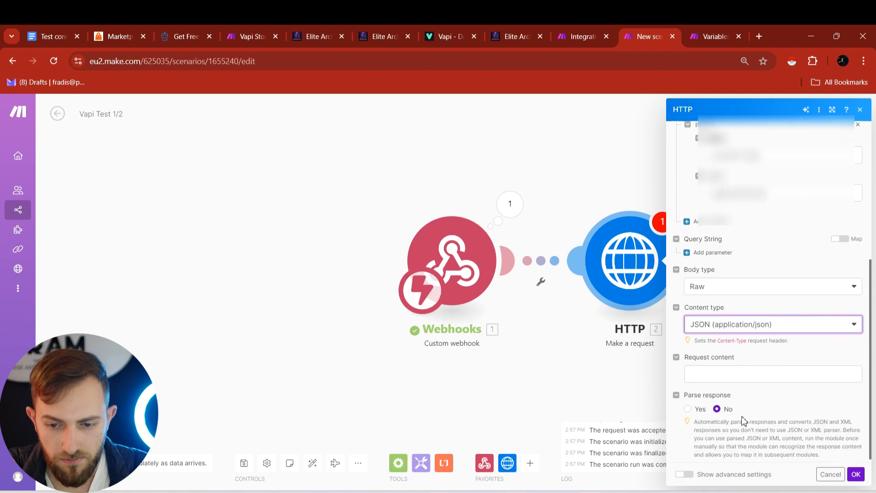
pyautogui.click(729, 369)
pyautogui.hotkey('ctrl', 'v')
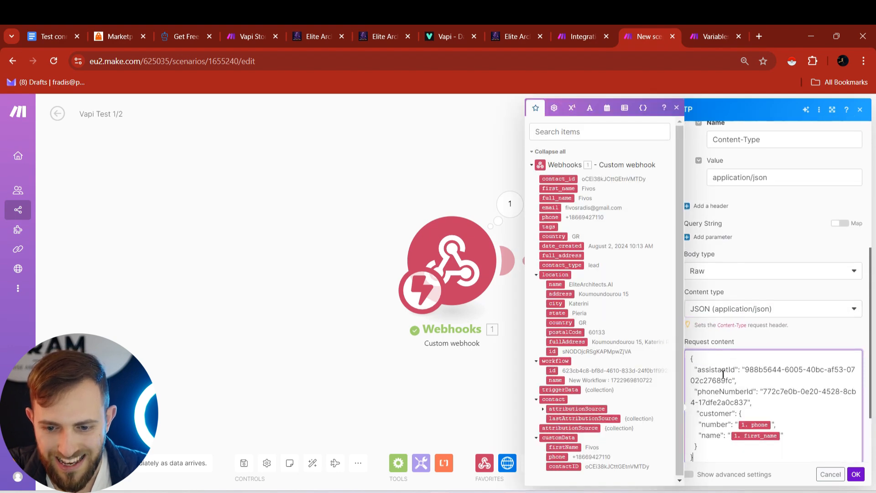
pyautogui.moveTo(690, 358); pyautogui.dragTo(743, 454)
pyautogui.scroll(-1, 745, 461)
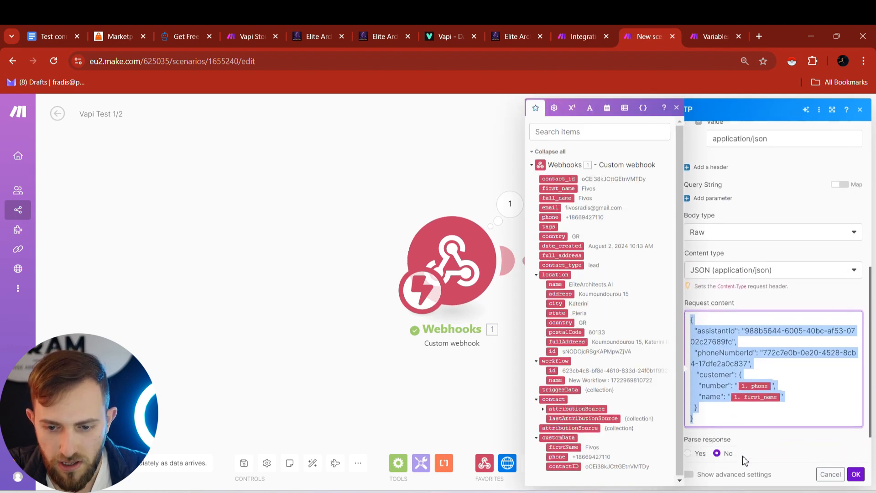
pyautogui.click(730, 328)
pyautogui.moveTo(691, 313); pyautogui.dragTo(727, 413)
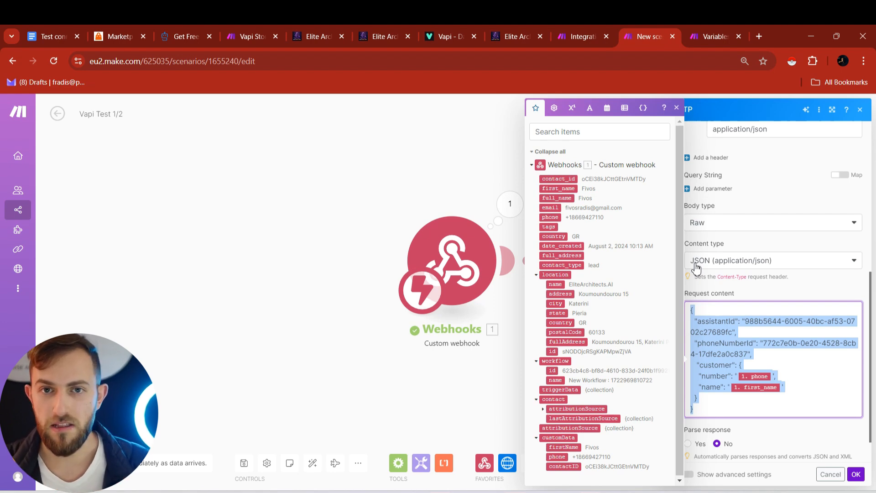
pyautogui.click(690, 310)
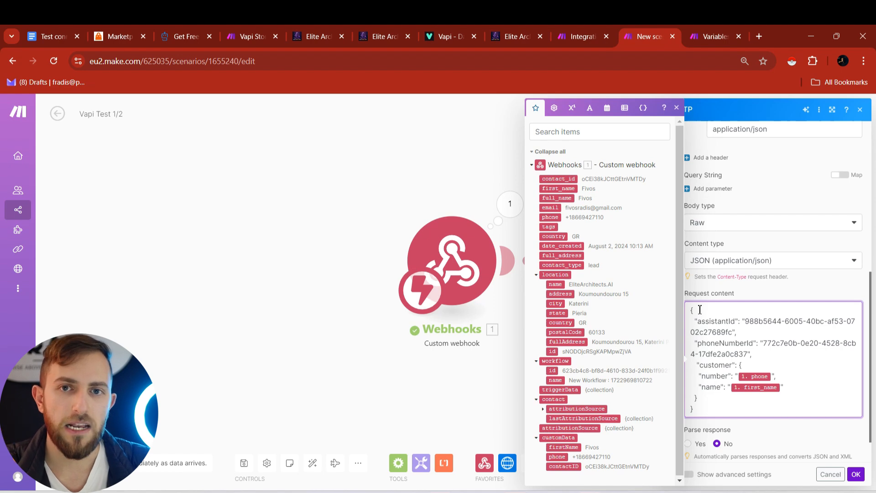
pyautogui.moveTo(691, 310); pyautogui.dragTo(718, 407)
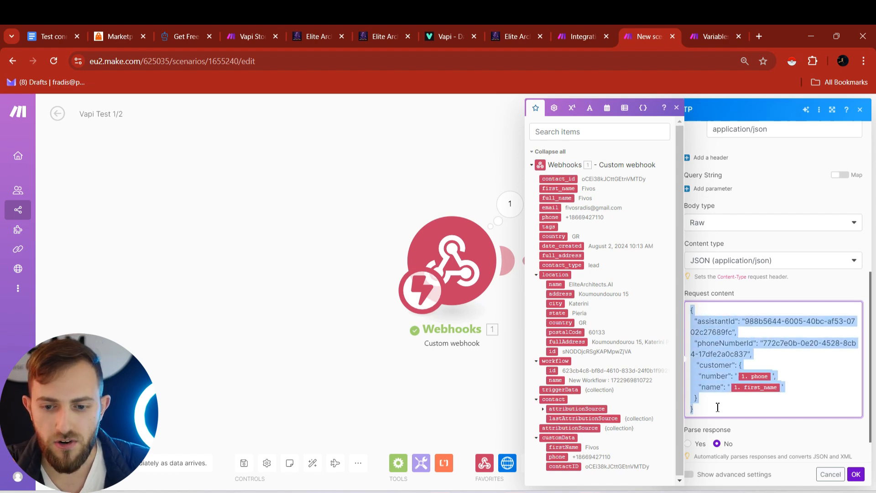
pyautogui.click(699, 333)
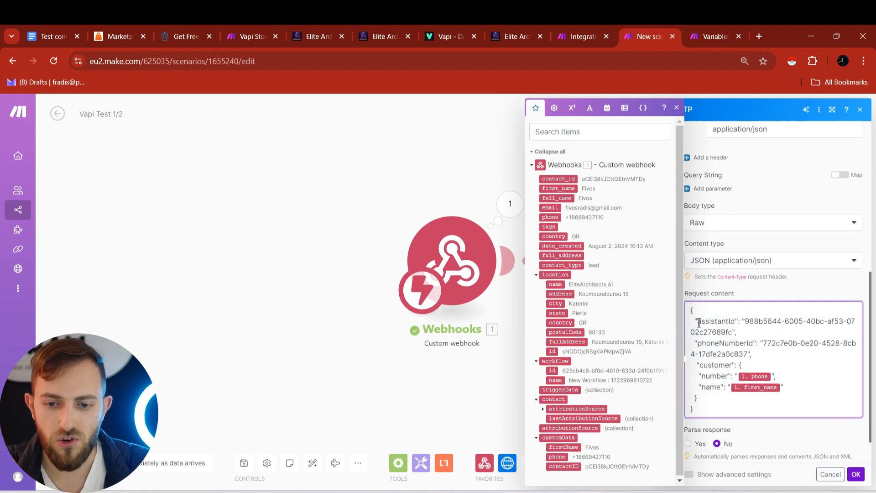
pyautogui.moveTo(691, 310); pyautogui.dragTo(715, 408)
pyautogui.moveTo(691, 310); pyautogui.dragTo(719, 409)
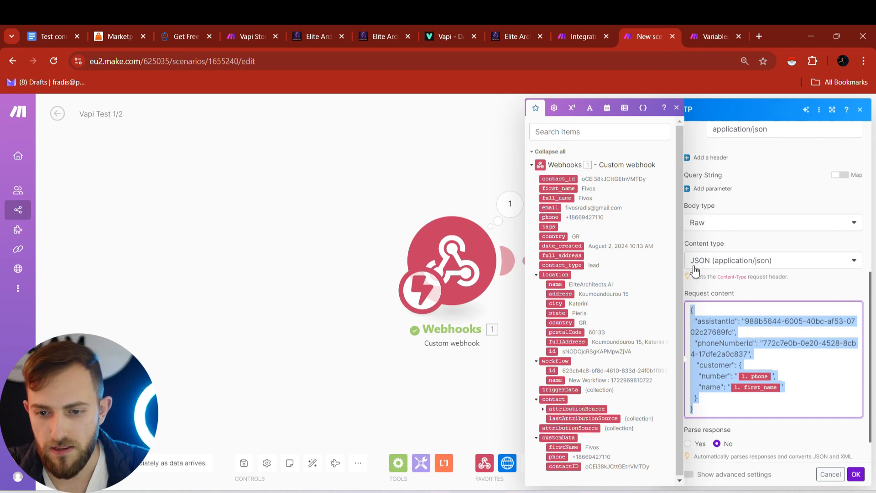
pyautogui.click(692, 310)
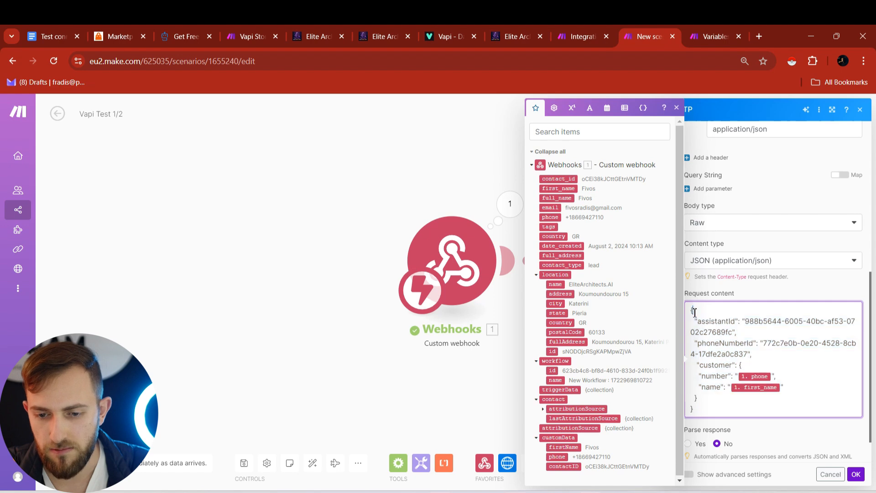
# - Empty the body's assistantId, phoneNumberId, number (phone) and name (first_name) values
pyautogui.moveTo(692, 310); pyautogui.dragTo(694, 410)
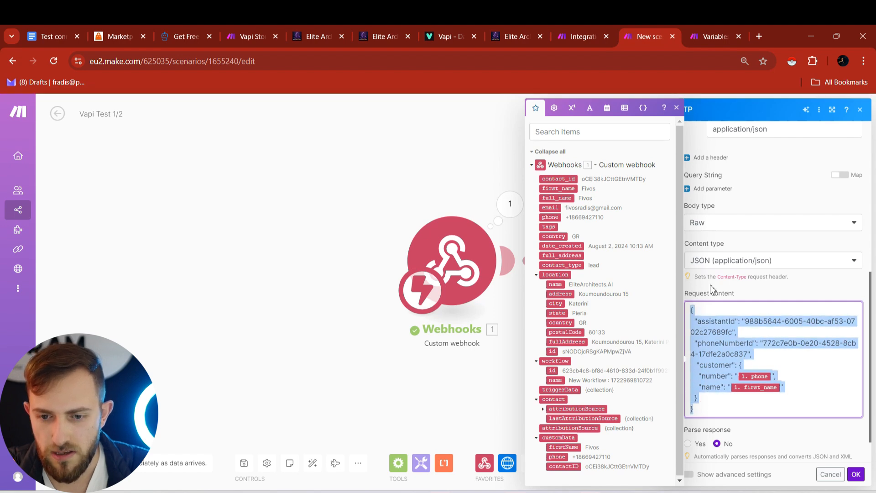
pyautogui.moveTo(694, 321); pyautogui.dragTo(788, 386)
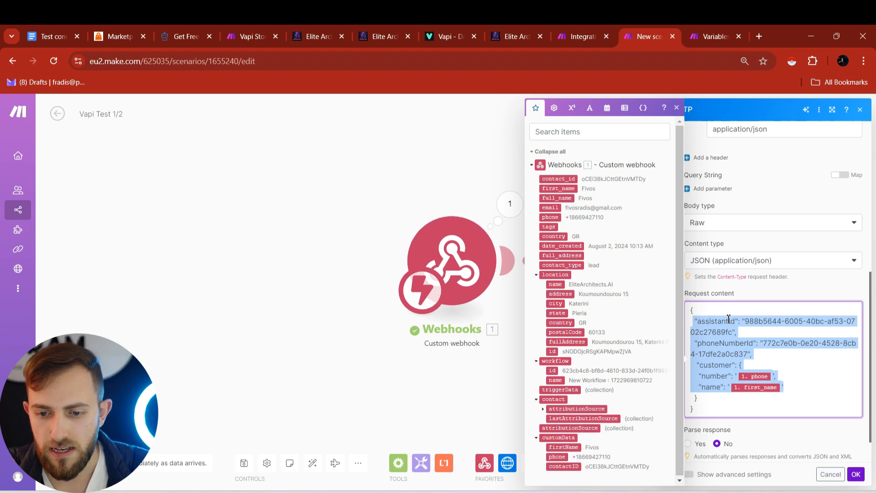
pyautogui.click(708, 345)
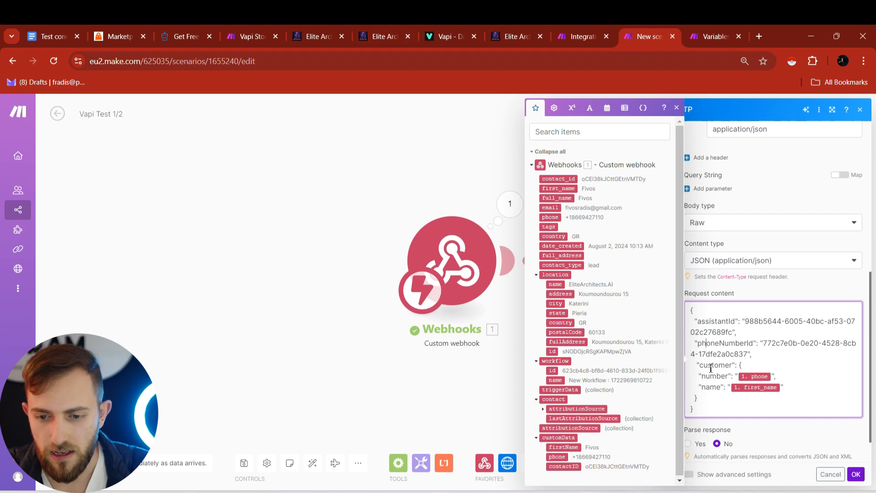
pyautogui.click(710, 387)
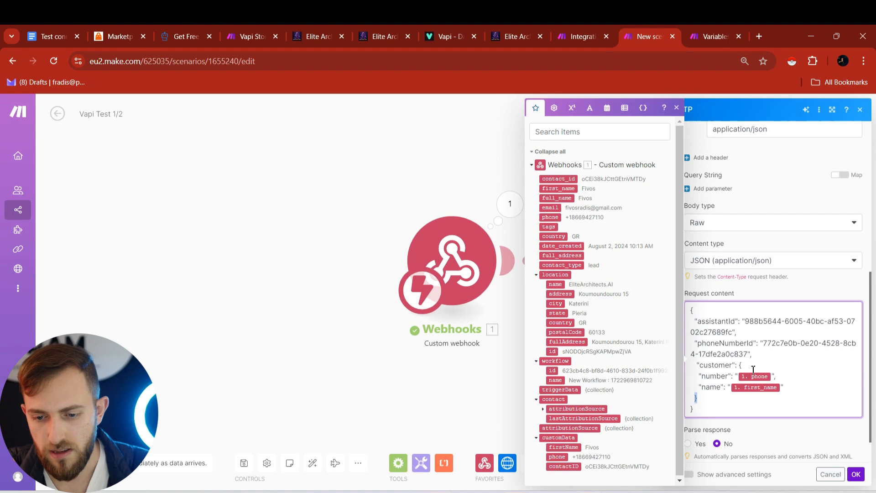
pyautogui.moveTo(693, 312); pyautogui.dragTo(718, 404)
pyautogui.click(694, 311)
pyautogui.moveTo(690, 311); pyautogui.dragTo(716, 409)
pyautogui.click(698, 323)
pyautogui.moveTo(693, 322); pyautogui.dragTo(798, 393)
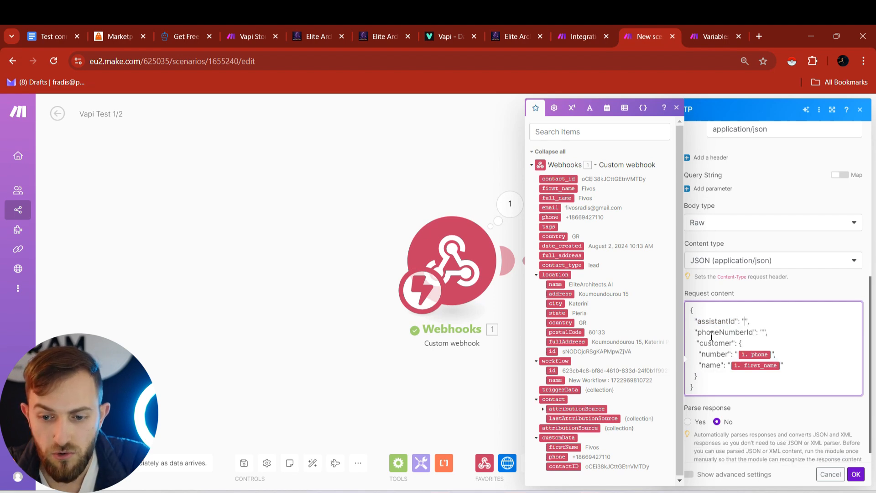
pyautogui.press('BackSpace')
pyautogui.click(780, 366)
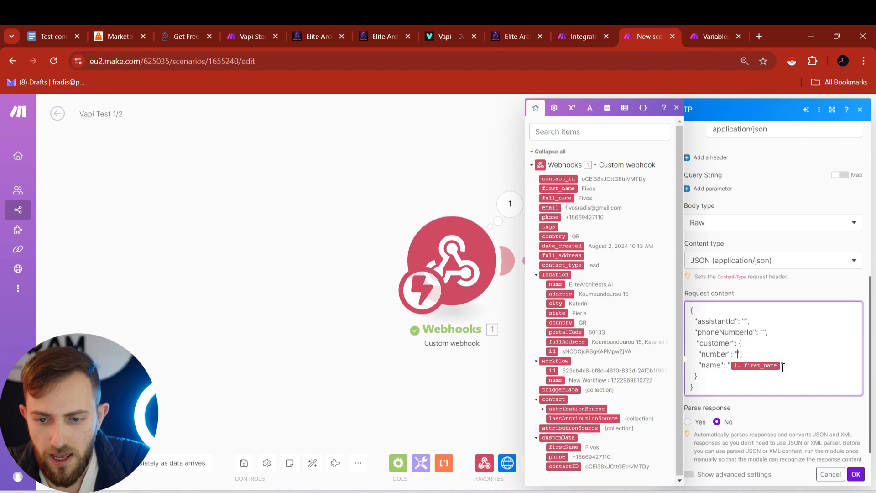
pyautogui.press('BackSpace')
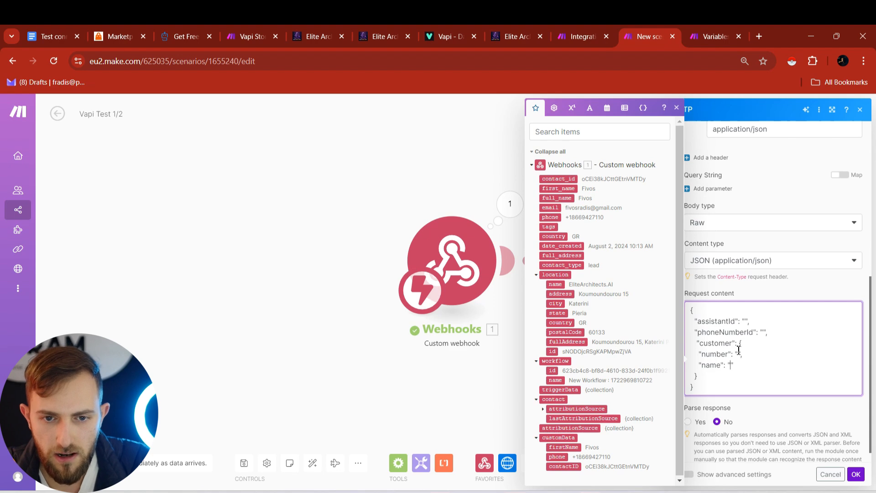
pyautogui.click(461, 28)
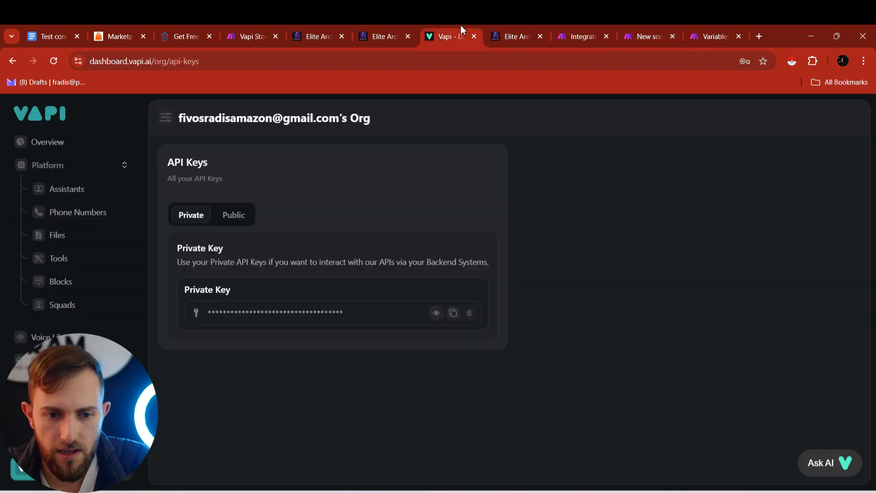
# - Open the Mary assistant in Vapi and copy its assistant ID
pyautogui.click(77, 196)
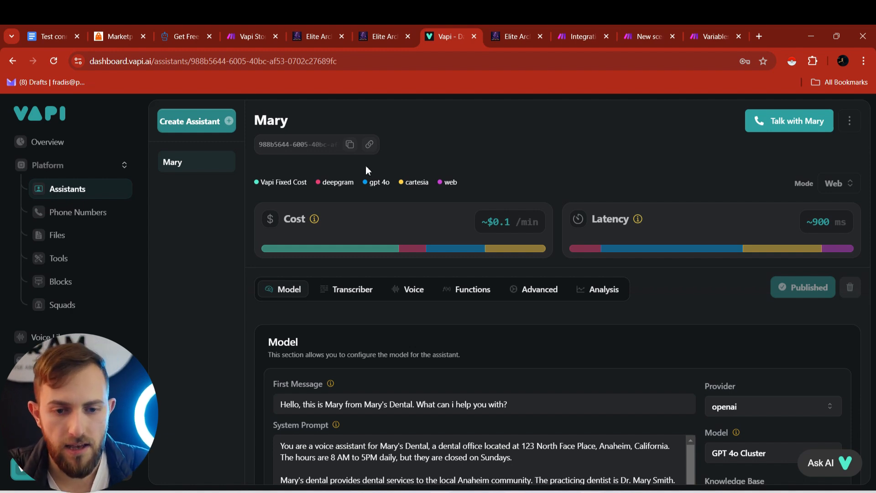
pyautogui.click(350, 145)
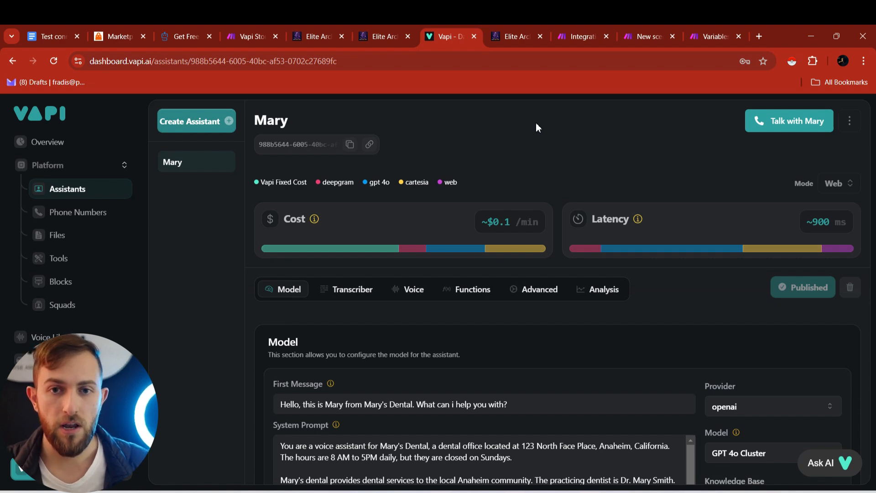
# - Paste Mary's assistant ID into the request body's assistantId value
pyautogui.click(648, 36)
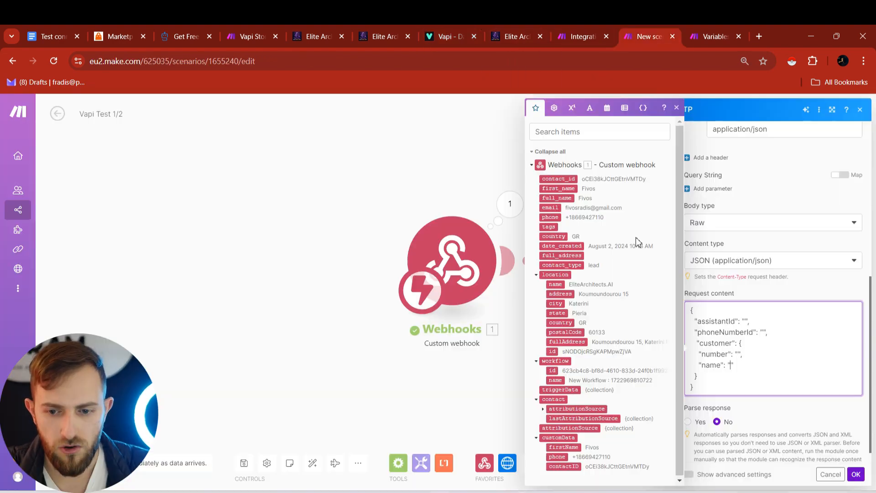
pyautogui.click(747, 322)
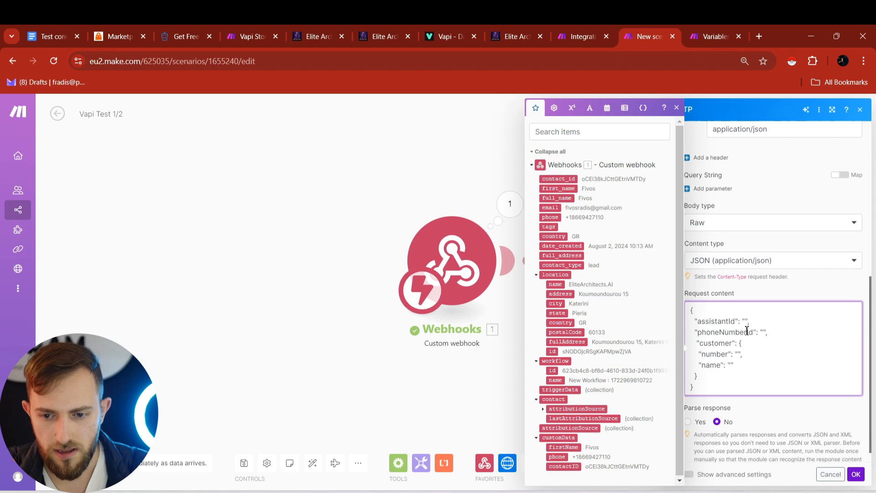
pyautogui.hotkey('ctrl', 'v')
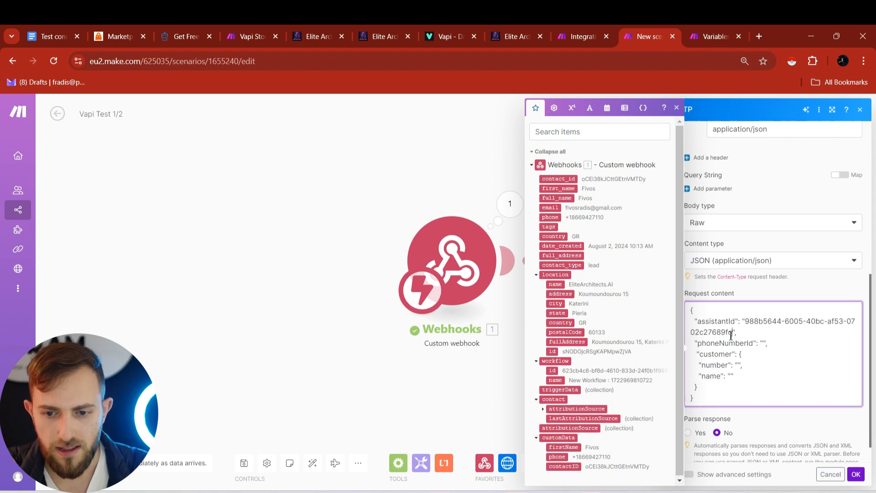
pyautogui.click(420, 27)
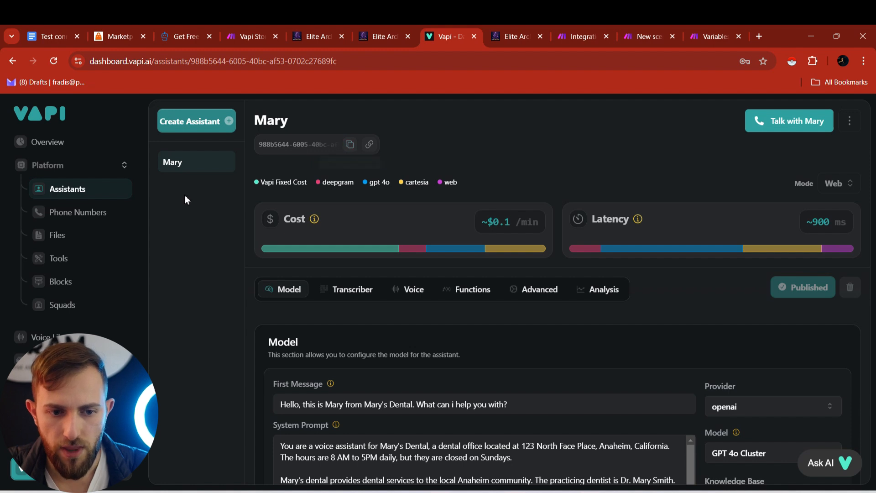
# - Copy the Vapi phone number's ID and paste it into the body's phoneNumberId value
pyautogui.click(86, 213)
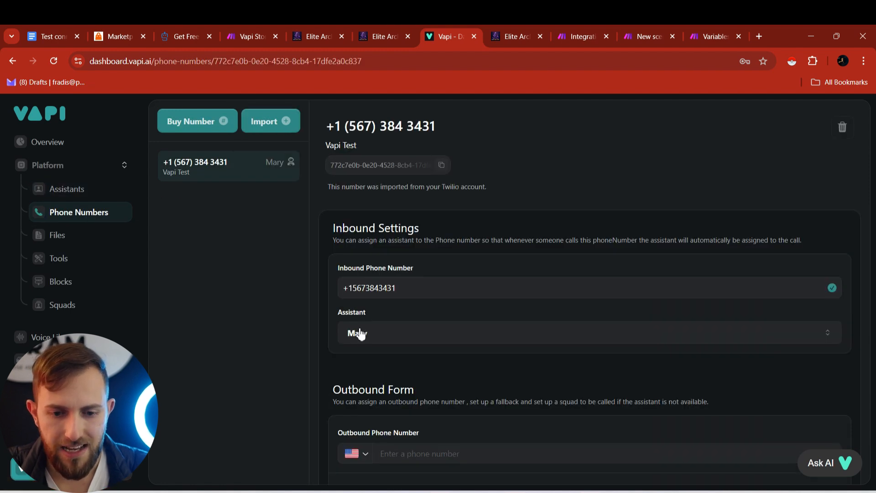
pyautogui.click(388, 336)
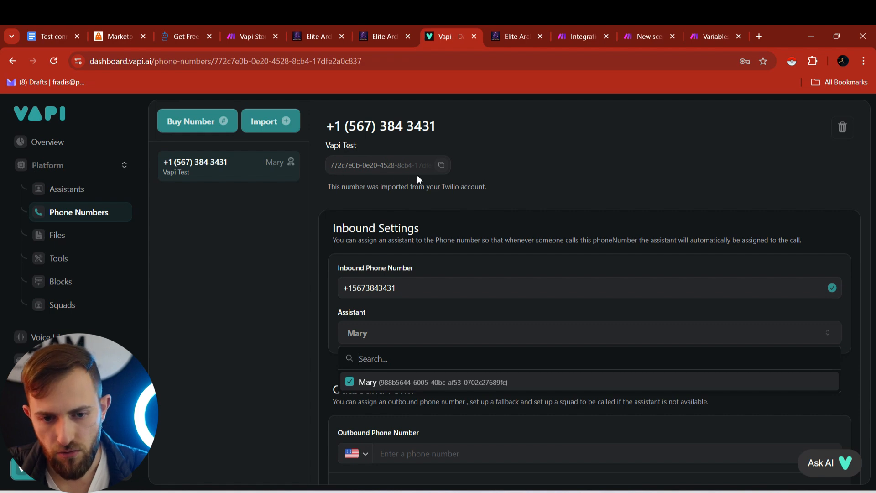
pyautogui.click(440, 168)
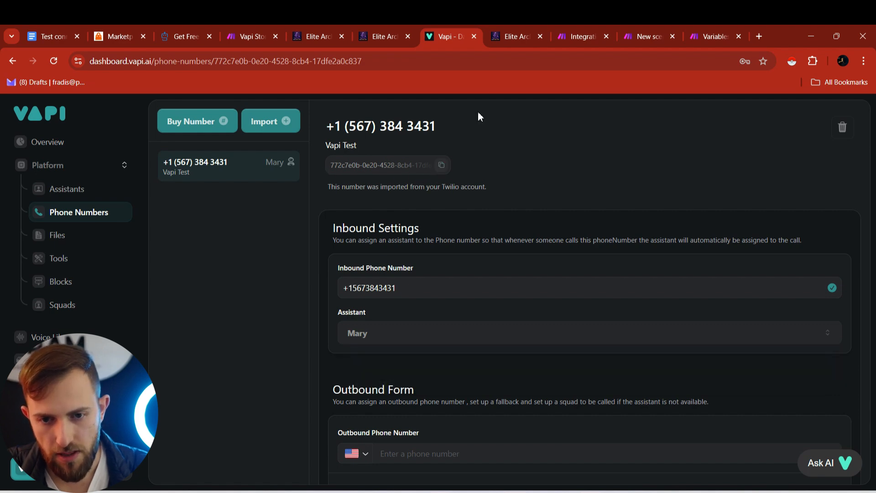
pyautogui.click(574, 24)
pyautogui.hotkey('ctrl', 'Tab')
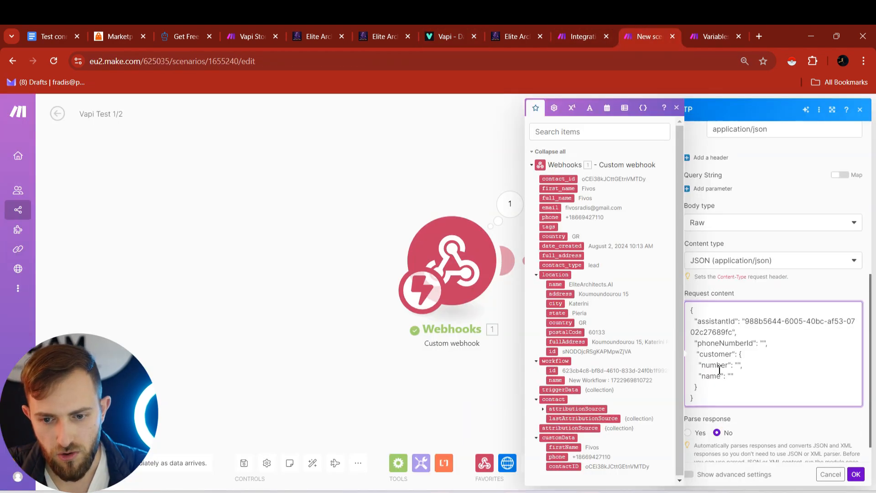
pyautogui.click(765, 343)
pyautogui.hotkey('ctrl', 'v')
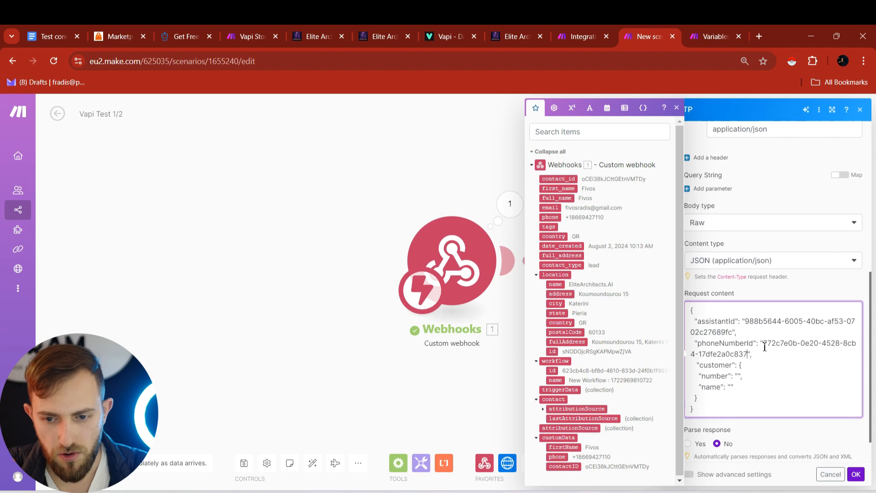
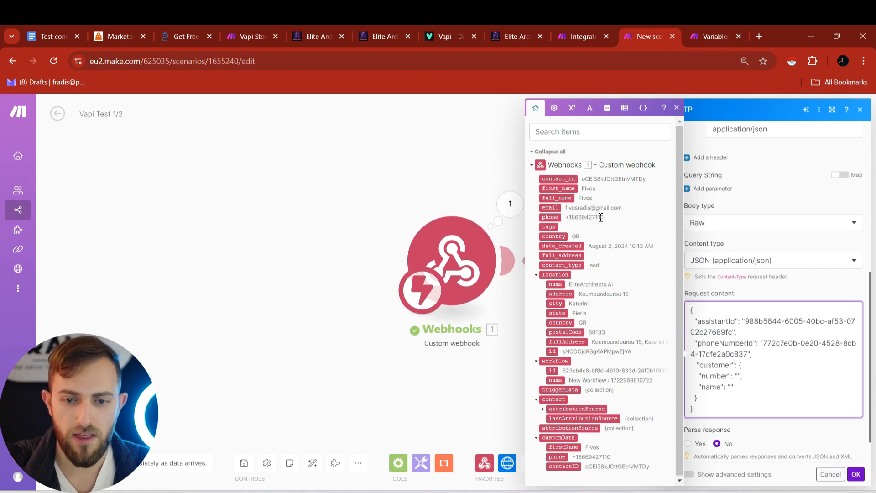
# - Map the webhook's phone and first_name into the customer number and name, then confirm the HTTP module
pyautogui.click(551, 218)
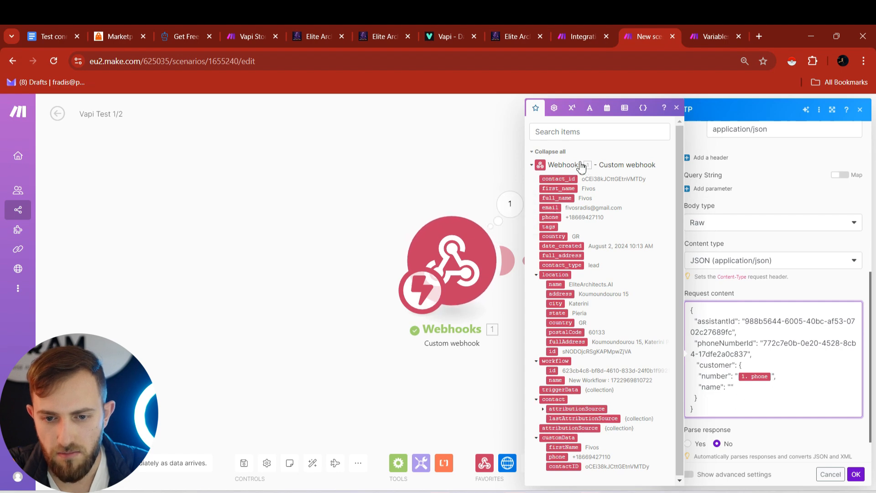
pyautogui.click(568, 188)
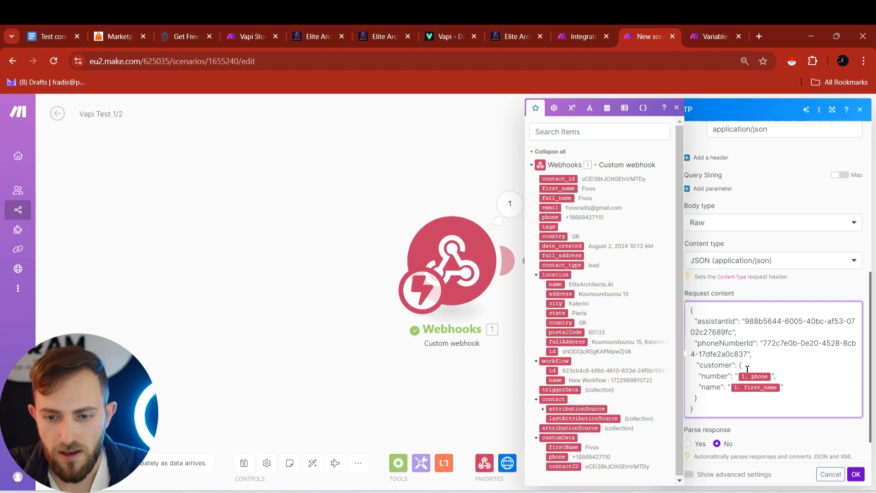
pyautogui.click(856, 474)
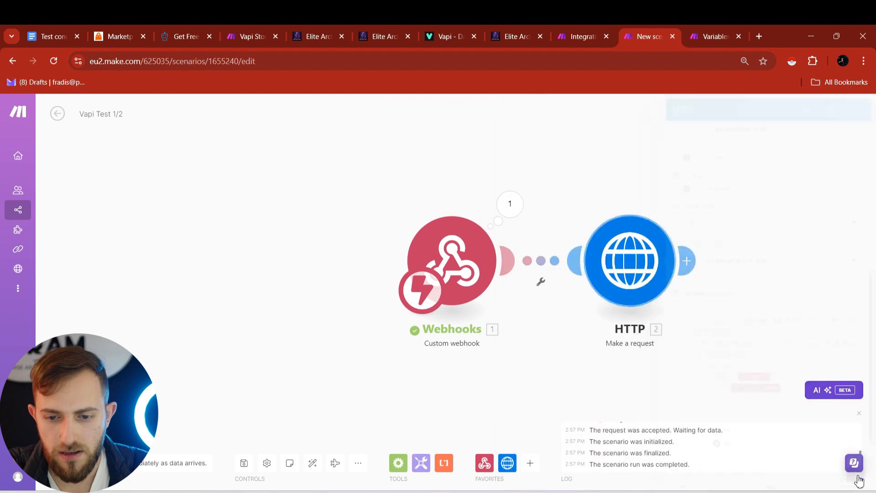
# - Add a Data store 'Add/replace a record' module after the HTTP request and open its data store list
pyautogui.moveTo(672, 181); pyautogui.dragTo(538, 176)
pyautogui.scroll(-3, 537, 176)
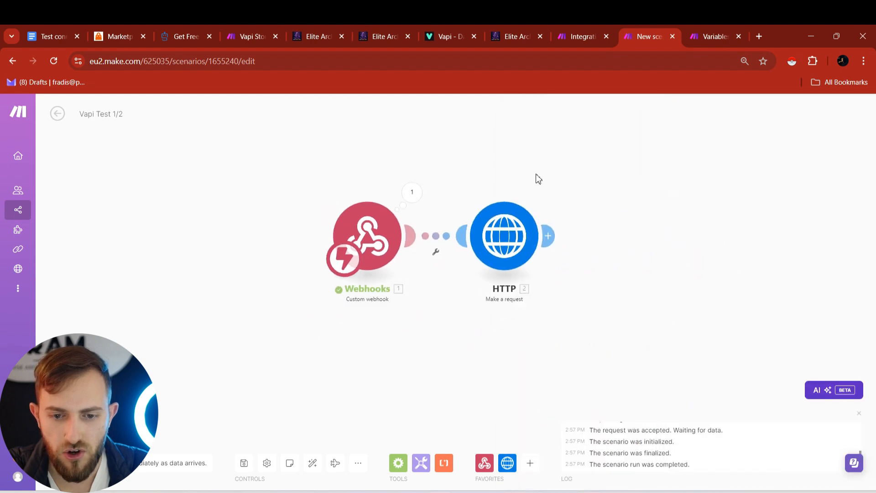
pyautogui.scroll(1, 538, 179)
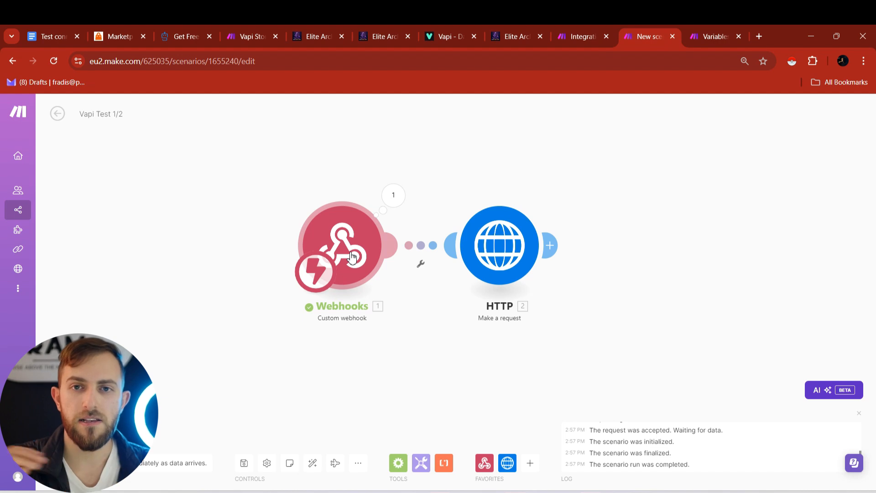
pyautogui.click(558, 240)
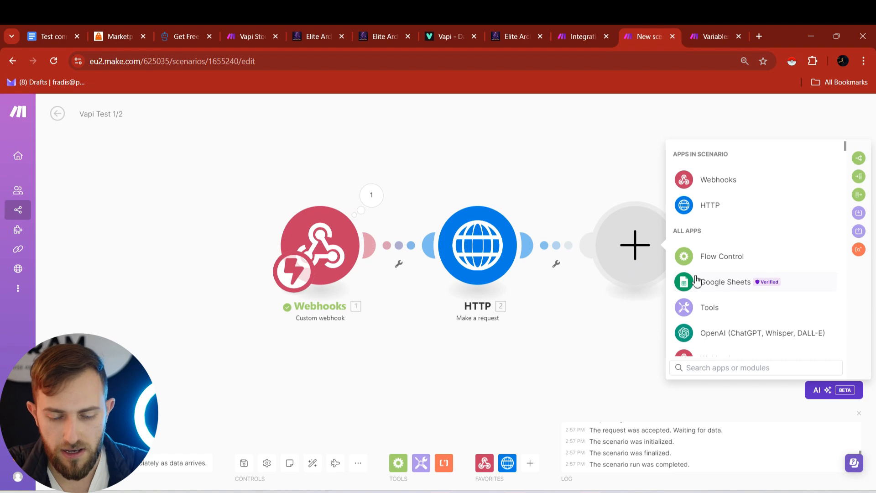
pyautogui.write('data')
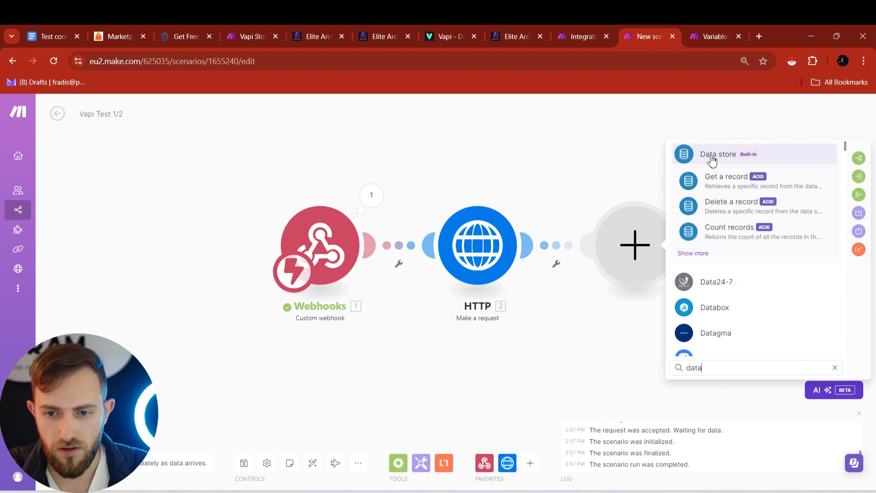
pyautogui.click(712, 157)
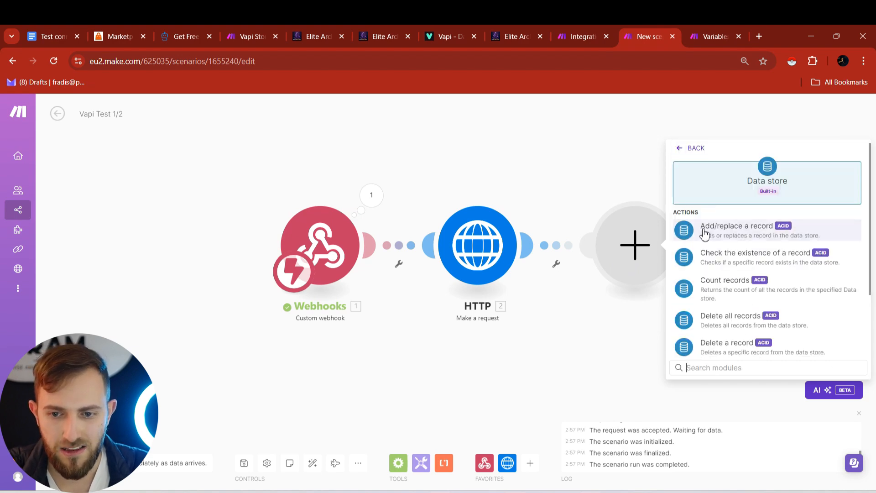
pyautogui.click(704, 230)
pyautogui.click(738, 253)
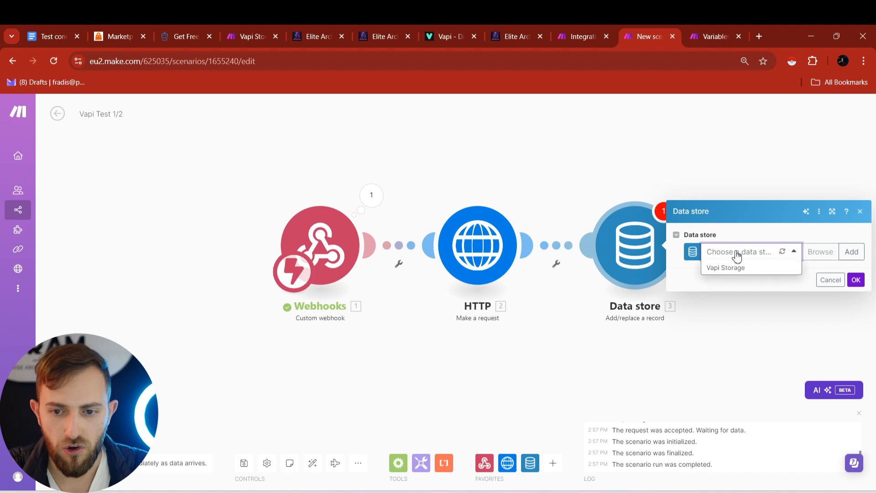
# - Create a new data store named 'Vapi Test Storage' and begin adding its data structure
pyautogui.click(759, 240)
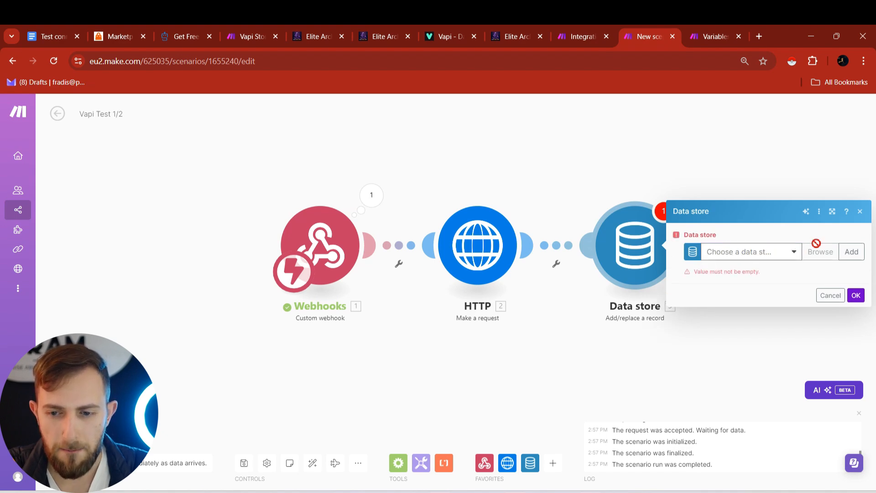
pyautogui.click(844, 252)
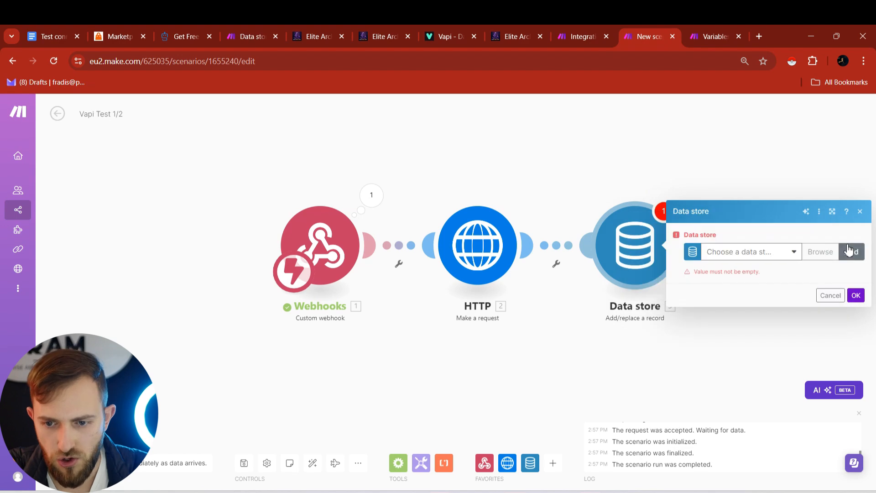
pyautogui.click(848, 252)
pyautogui.moveTo(707, 192); pyautogui.dragTo(652, 197)
pyautogui.write('Vapi T')
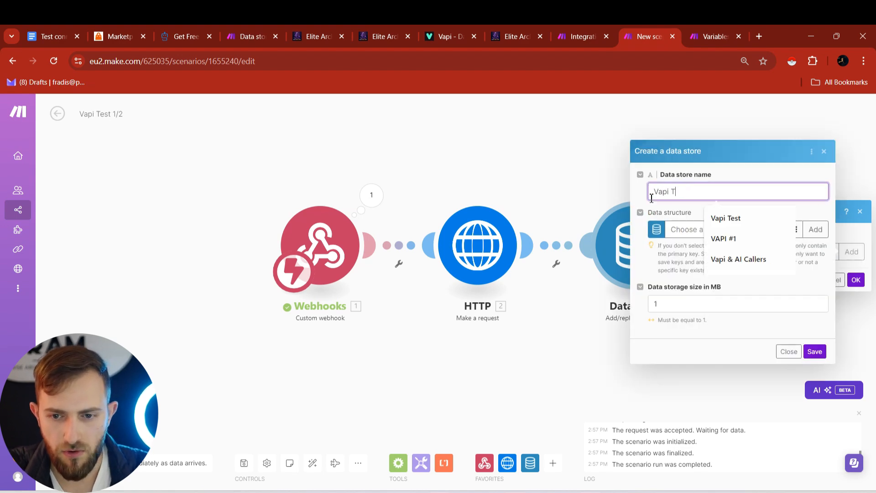
pyautogui.write('est Storage')
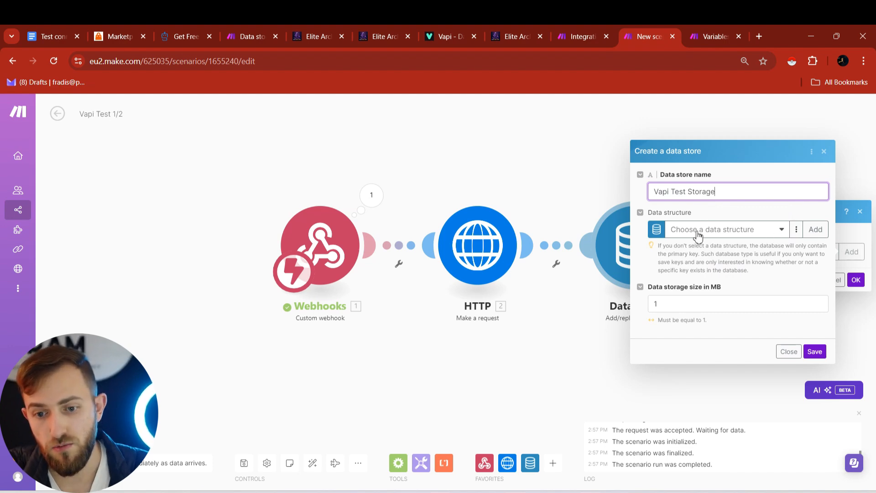
pyautogui.click(816, 231)
# - Add a text field named contactID to the new data structure
pyautogui.click(633, 220)
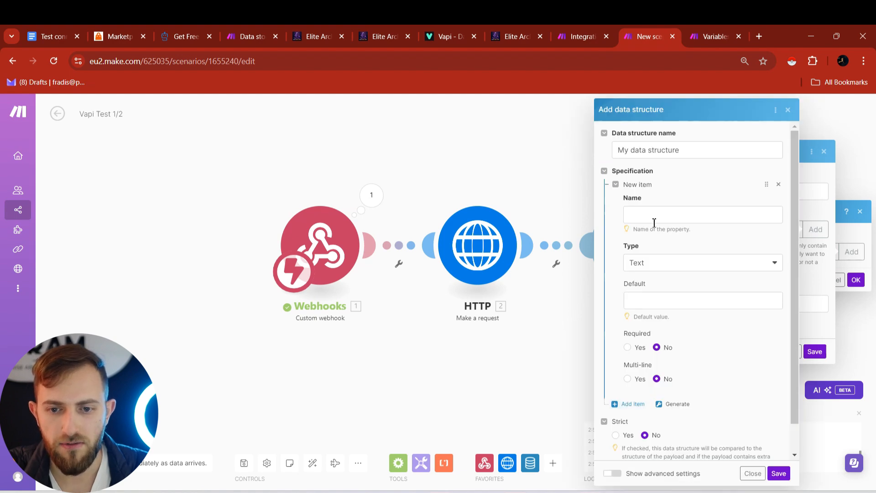
pyautogui.click(677, 215)
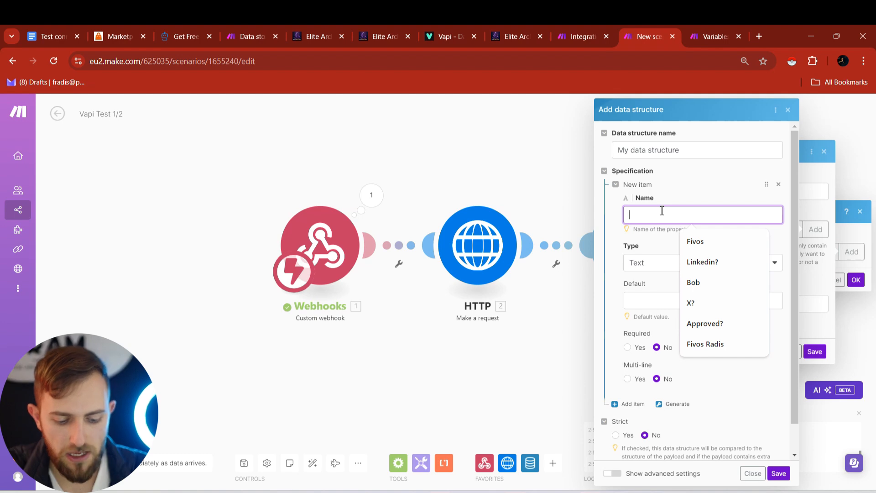
pyautogui.write('contactID')
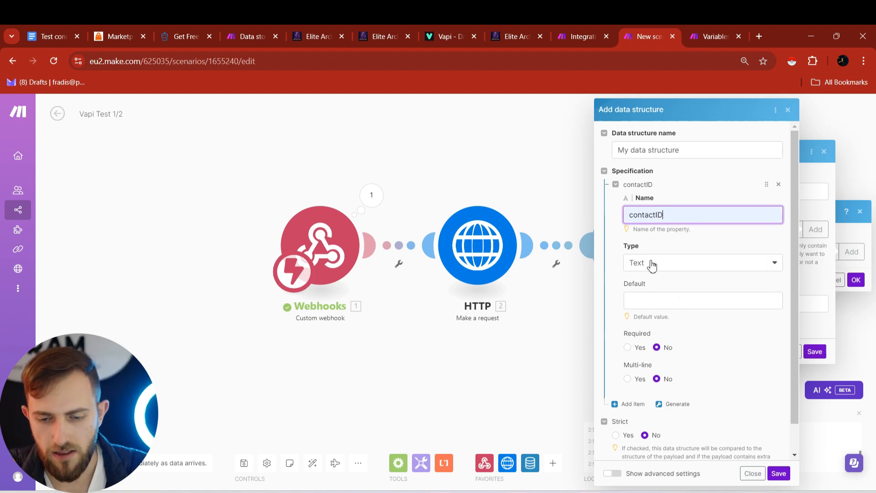
pyautogui.click(638, 301)
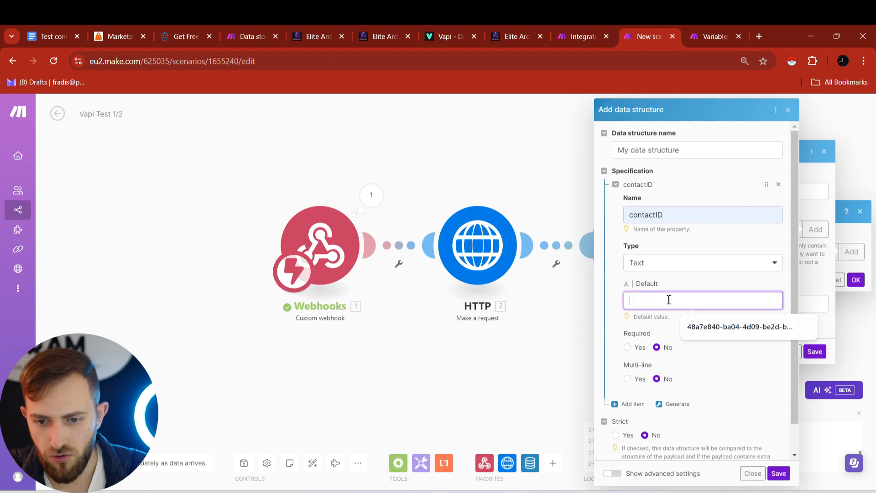
pyautogui.scroll(-1, 616, 371)
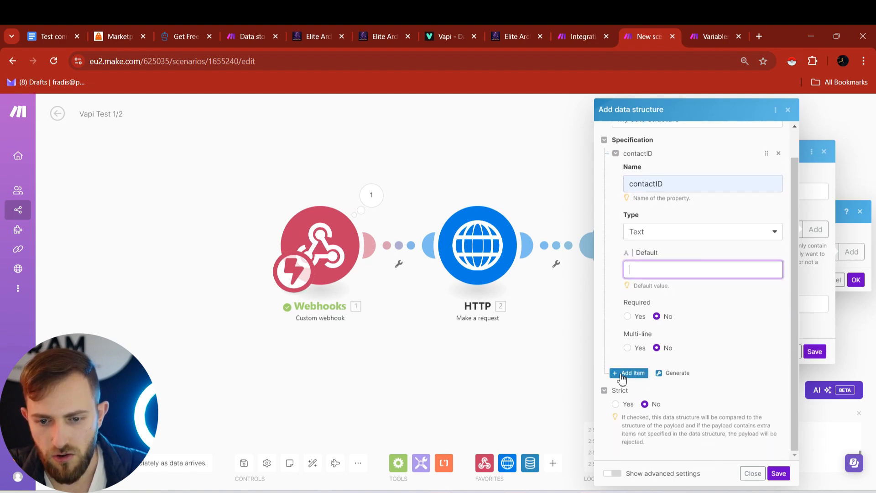
# - Add a second text field phoneNumer, then save the structure and the Vapi Test Storage data store
pyautogui.click(632, 373)
pyautogui.scroll(-3, 651, 329)
pyautogui.click(658, 287)
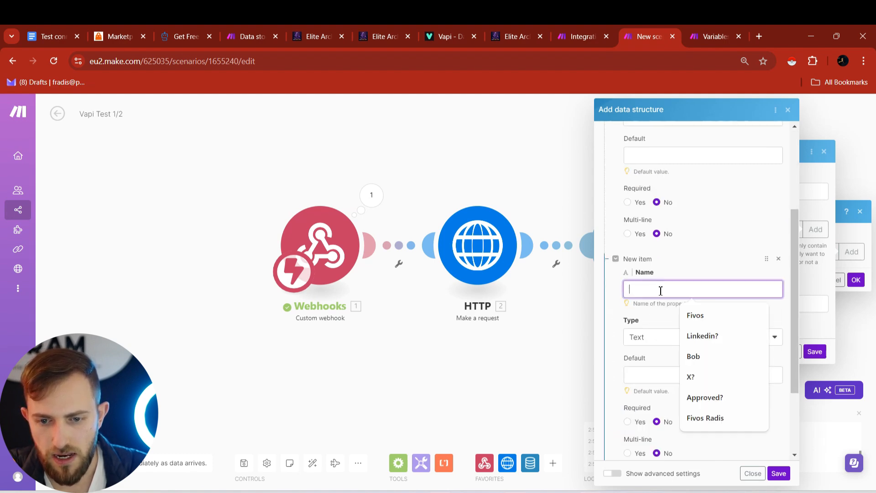
pyautogui.write('phoneNumer')
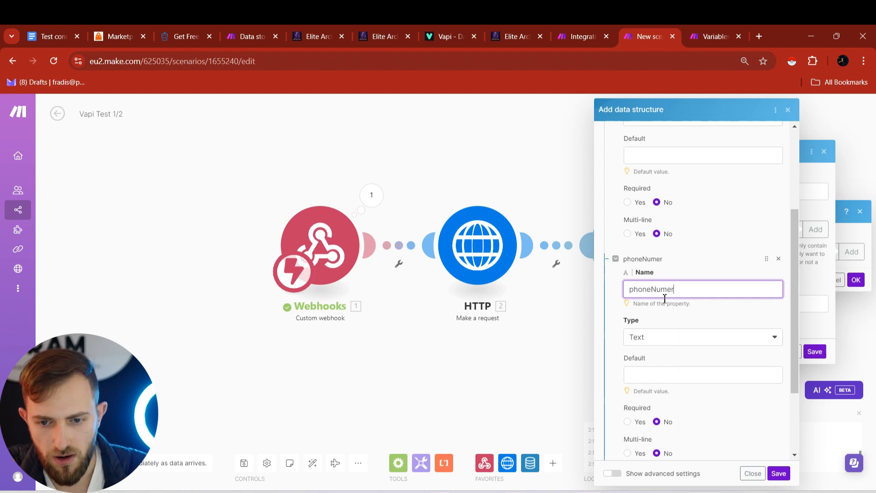
pyautogui.scroll(-3, 653, 301)
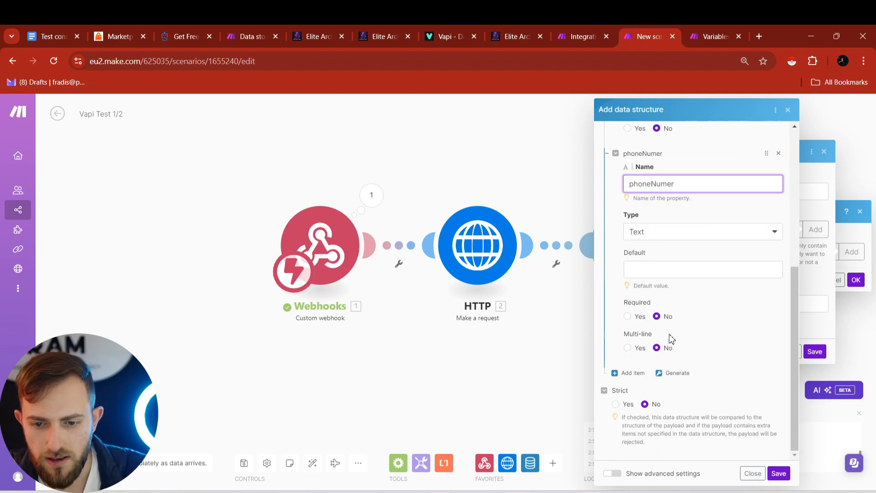
pyautogui.click(779, 473)
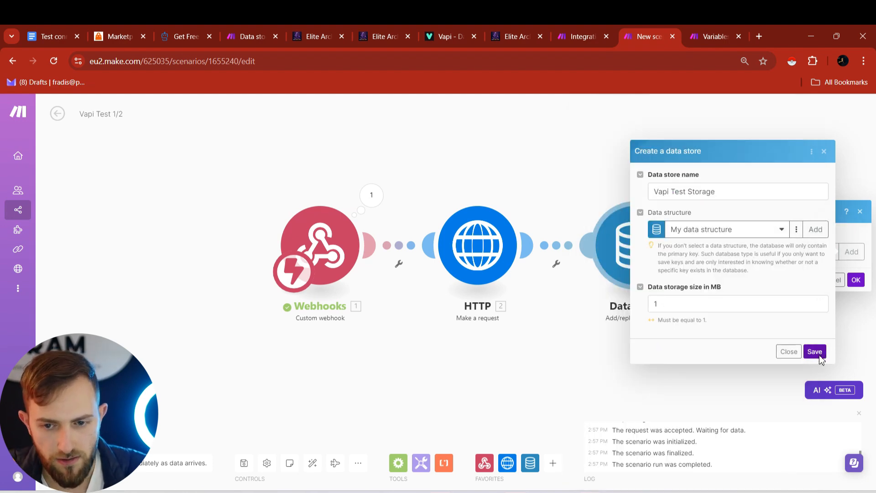
pyautogui.click(815, 353)
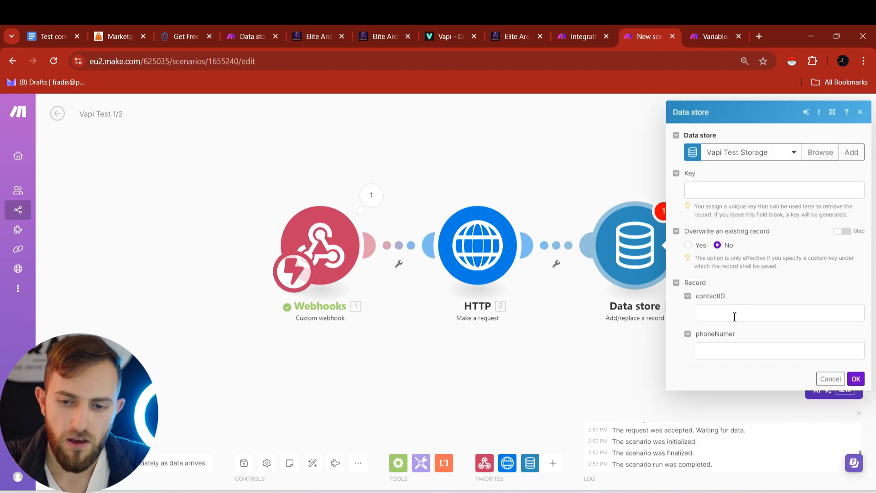
# - Map customData contactID into contactID and the webhook phone into phoneNumer, then confirm the module
pyautogui.click(734, 314)
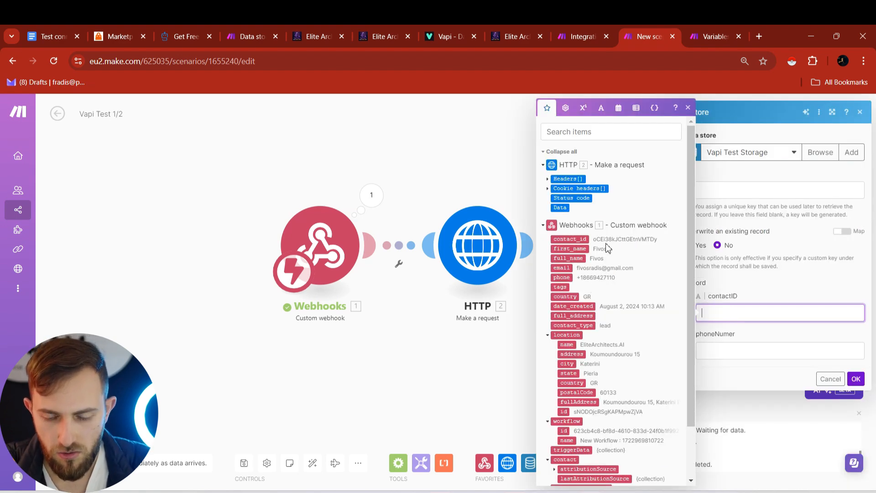
pyautogui.scroll(-2, 602, 246)
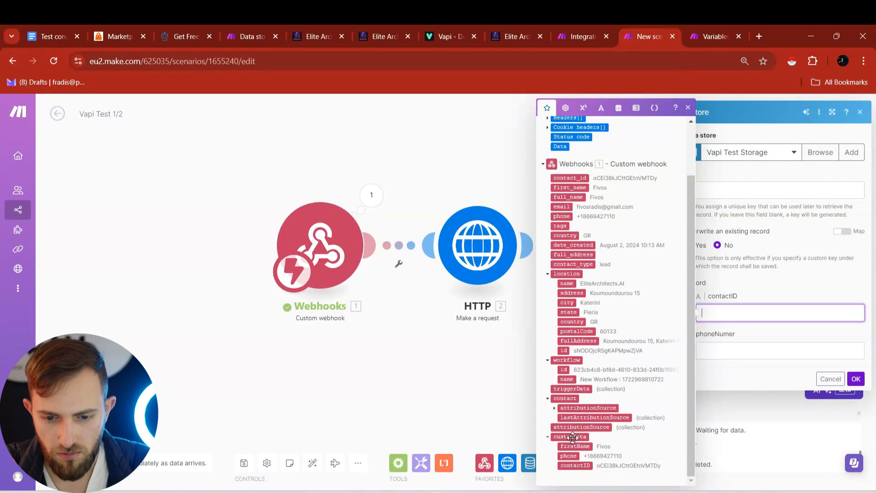
pyautogui.click(582, 465)
pyautogui.click(743, 352)
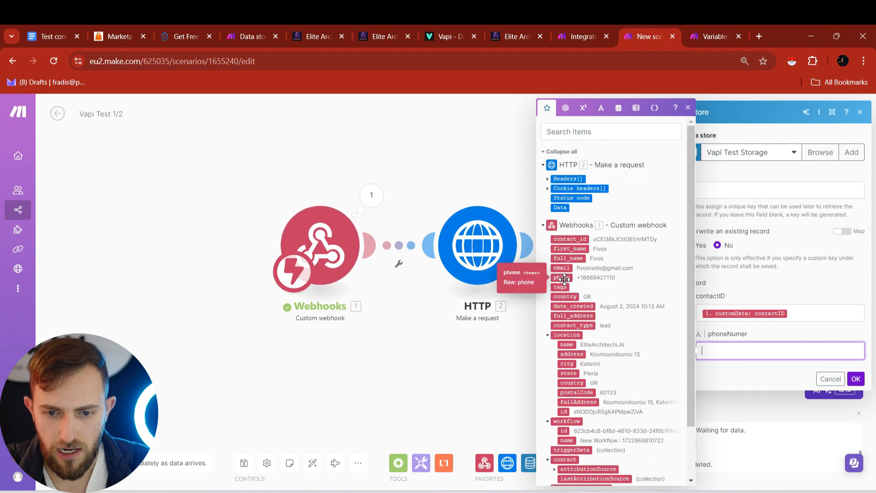
pyautogui.click(564, 279)
pyautogui.click(856, 378)
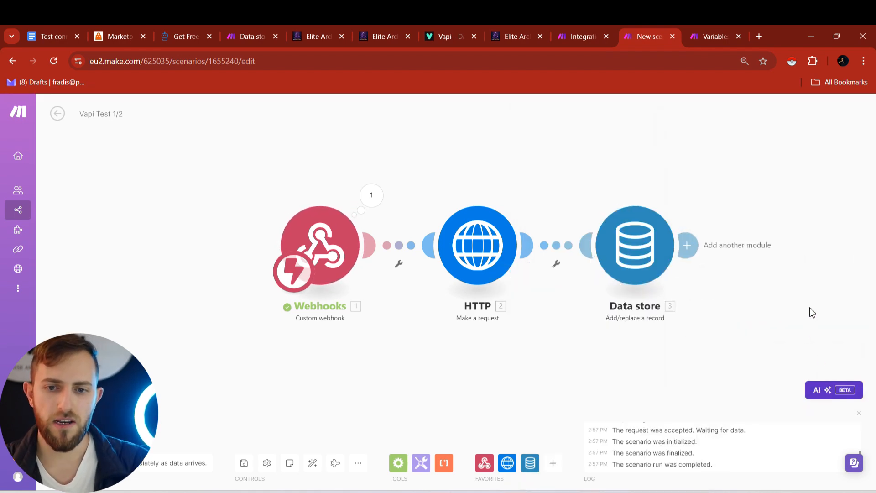
# - Run the Make scenario and start a GoHighLevel workflow test with the matching test contact
pyautogui.hotkey('ctrl', 'Tab')
pyautogui.hotkey('ctrl', 'shift', 'Tab')
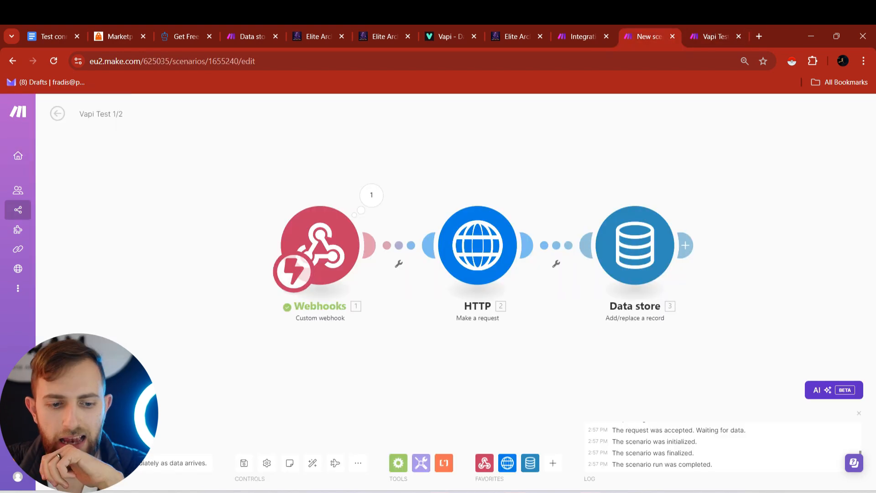
pyautogui.click(73, 462)
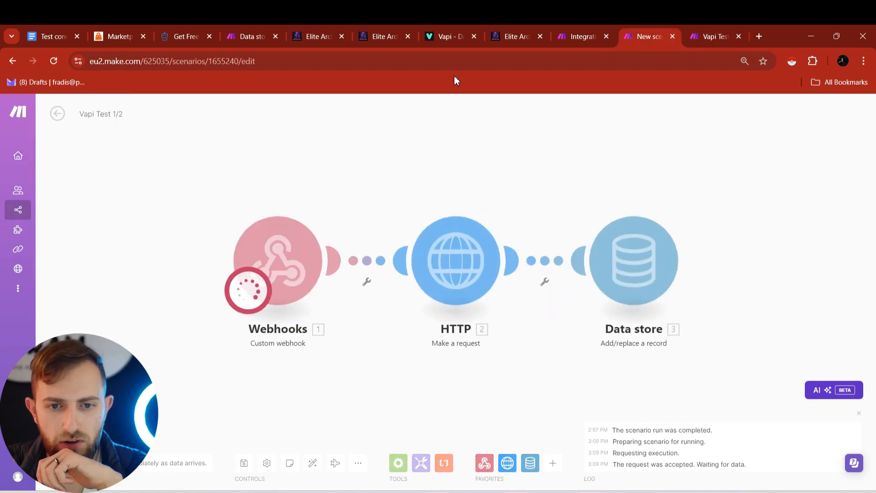
pyautogui.click(511, 30)
pyautogui.click(760, 130)
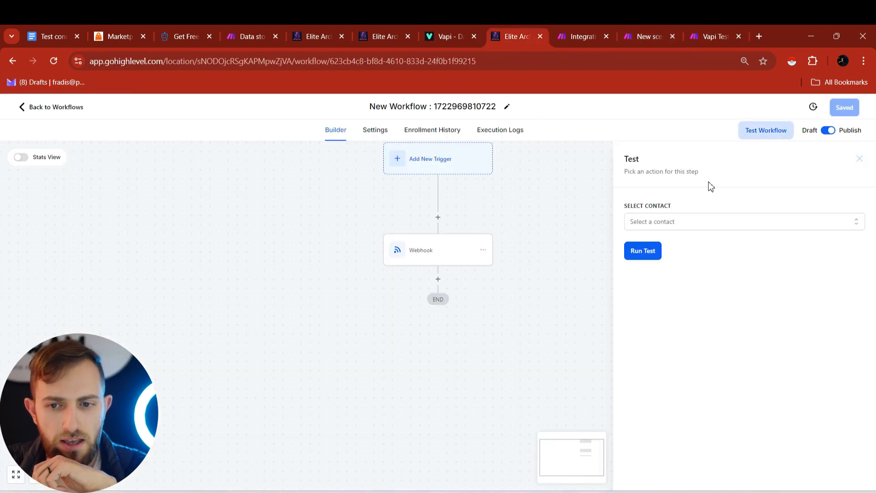
pyautogui.click(695, 221)
pyautogui.write('five')
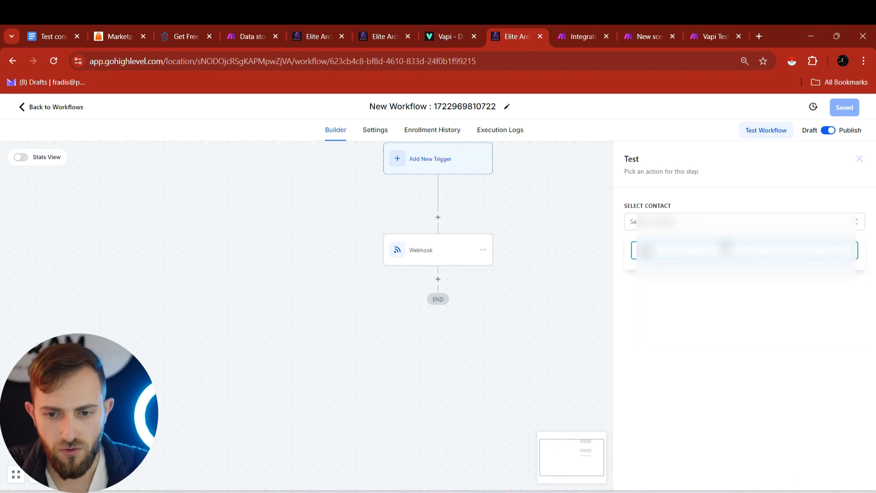
pyautogui.click(694, 297)
pyautogui.click(698, 362)
# - Decline the incoming test call and open the Vapi Test Storage data store records
pyautogui.click(644, 36)
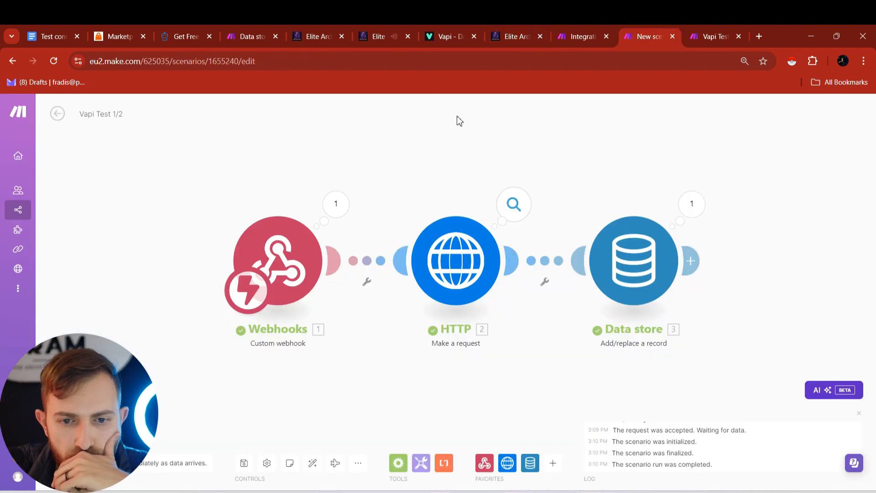
pyautogui.click(404, 40)
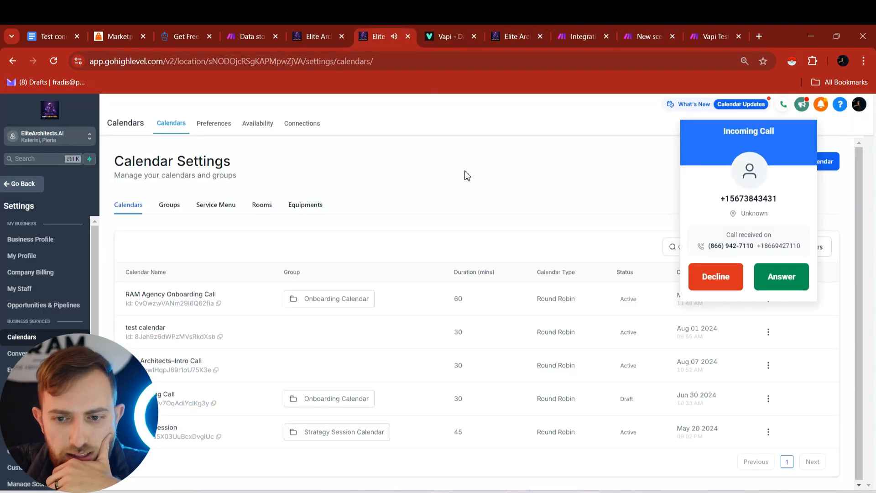
pyautogui.click(715, 277)
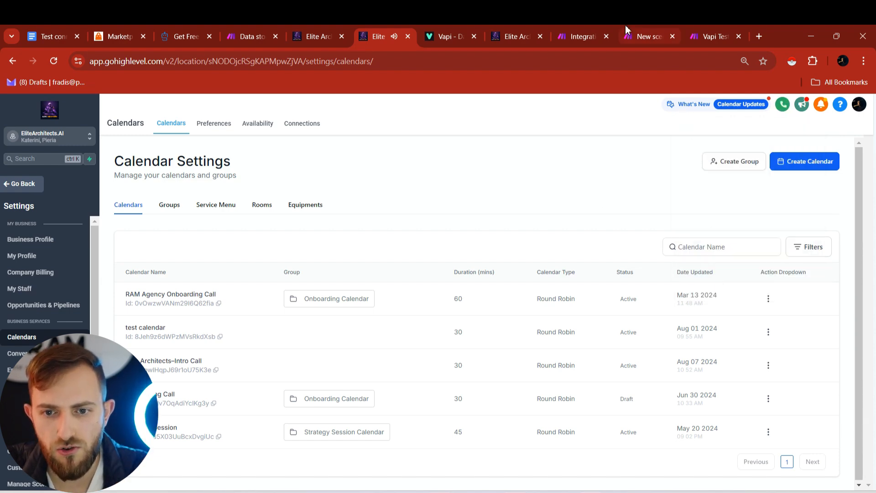
pyautogui.click(638, 26)
pyautogui.click(705, 28)
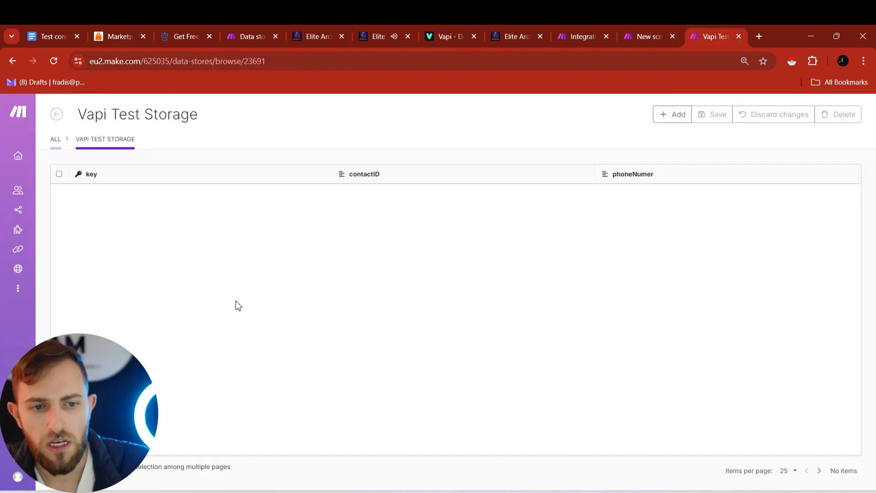
# - Reload Vapi Test Storage, delete the new test record, and open the Vapi Test 2/2 scenario
pyautogui.click(53, 62)
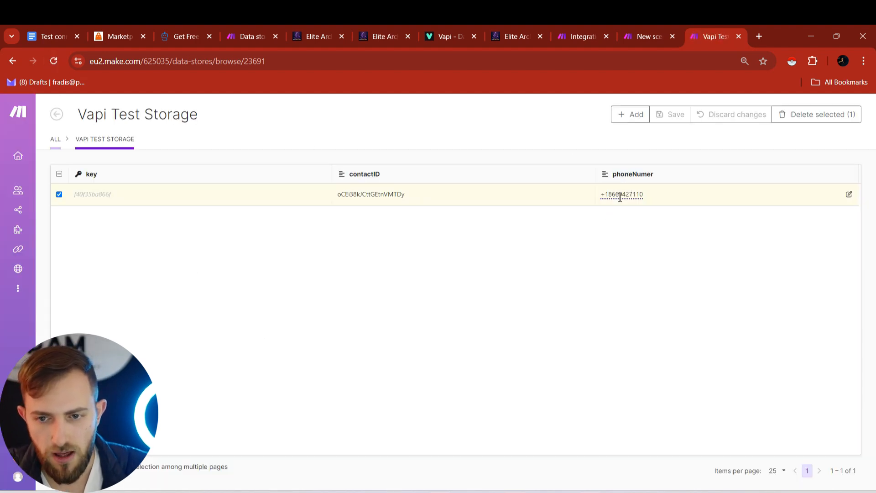
pyautogui.click(829, 124)
pyautogui.click(829, 121)
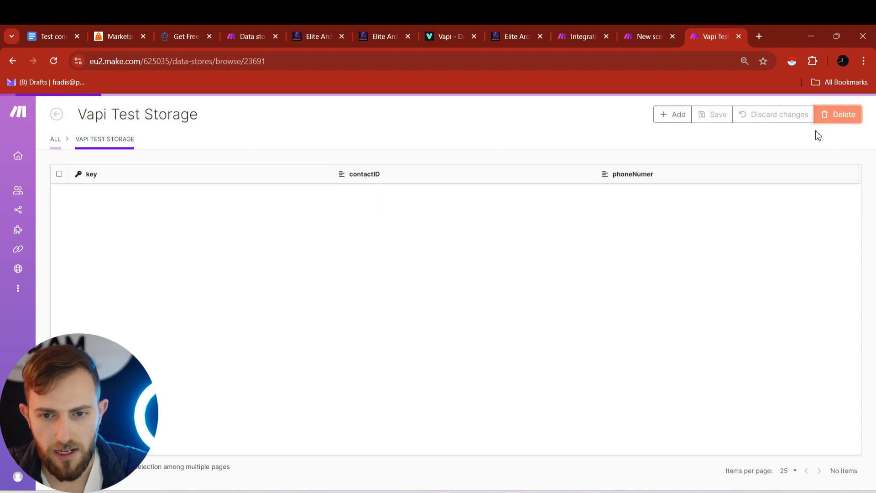
pyautogui.click(641, 28)
pyautogui.click(579, 27)
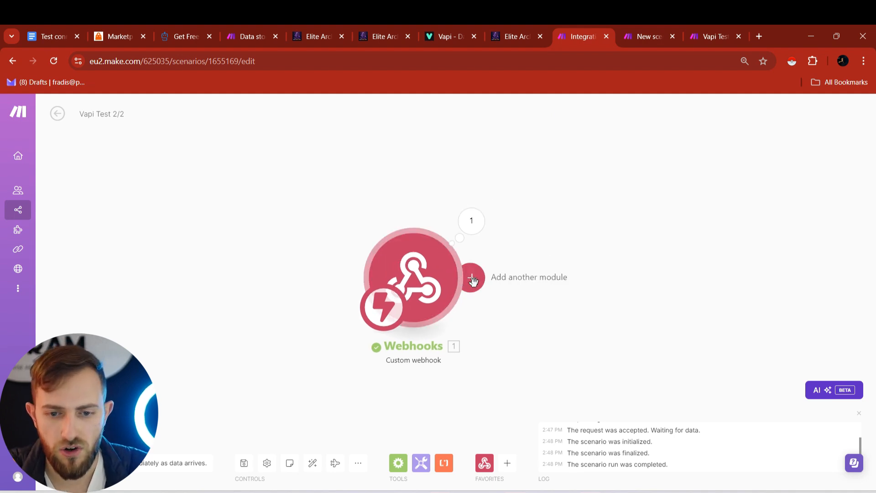
# - Add a Data store 'Search records' module on Vapi Test Storage after the webhook
pyautogui.click(471, 277)
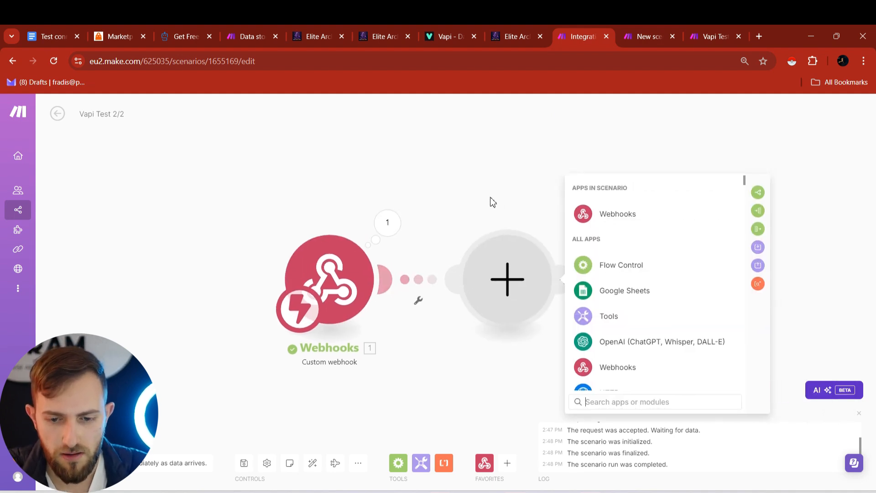
pyautogui.write('data')
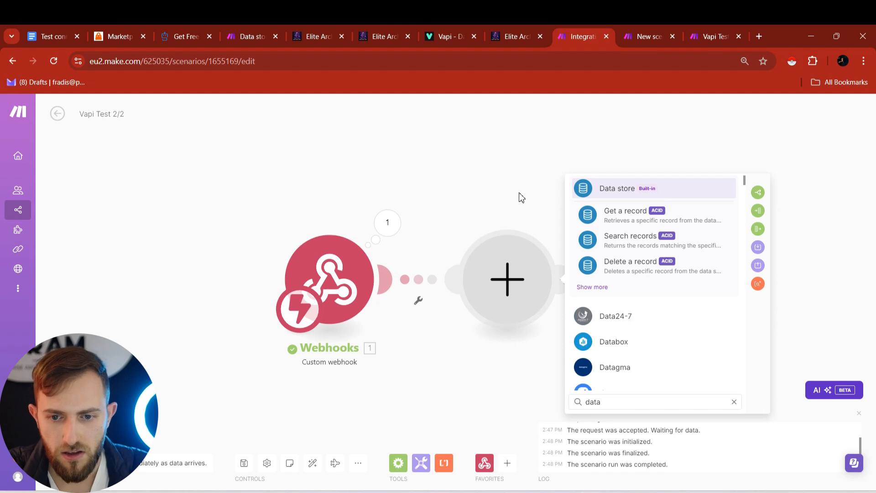
pyautogui.click(632, 187)
pyautogui.scroll(-2, 645, 283)
pyautogui.scroll(-1, 644, 283)
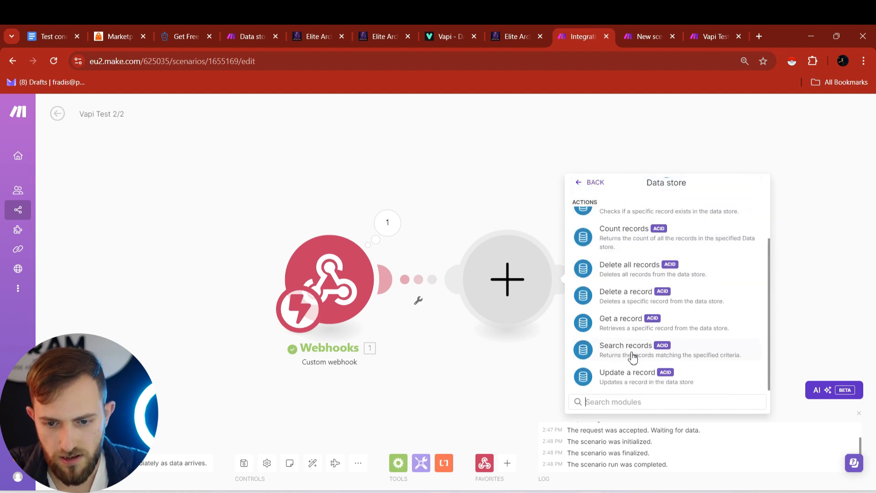
pyautogui.click(632, 357)
pyautogui.click(647, 287)
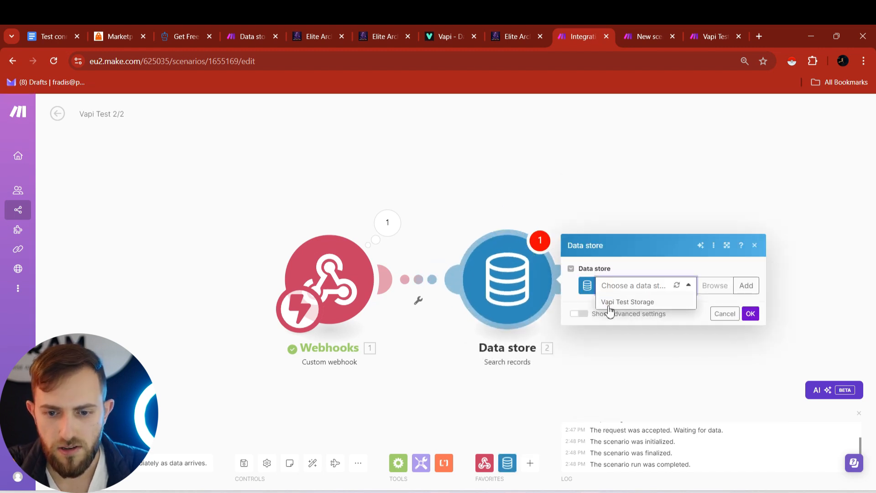
pyautogui.click(629, 302)
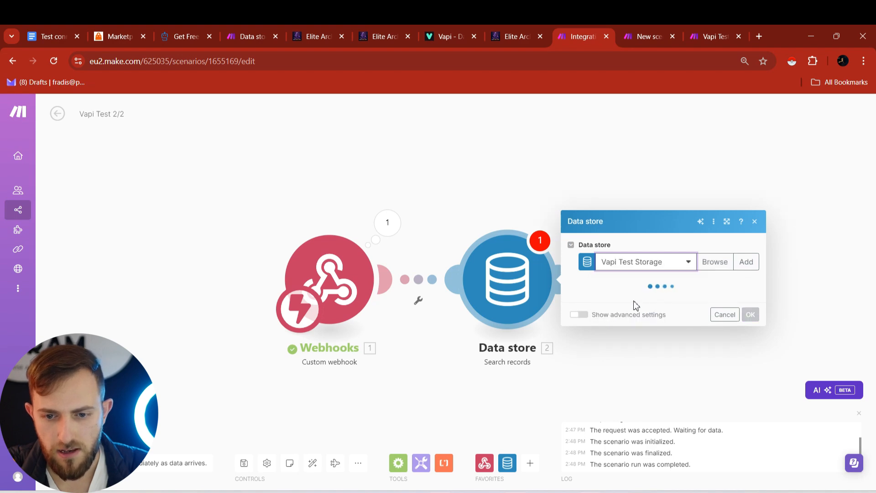
# - Filter the search on phoneNumer, close the settings, and remove the link to the webhook
pyautogui.click(619, 262)
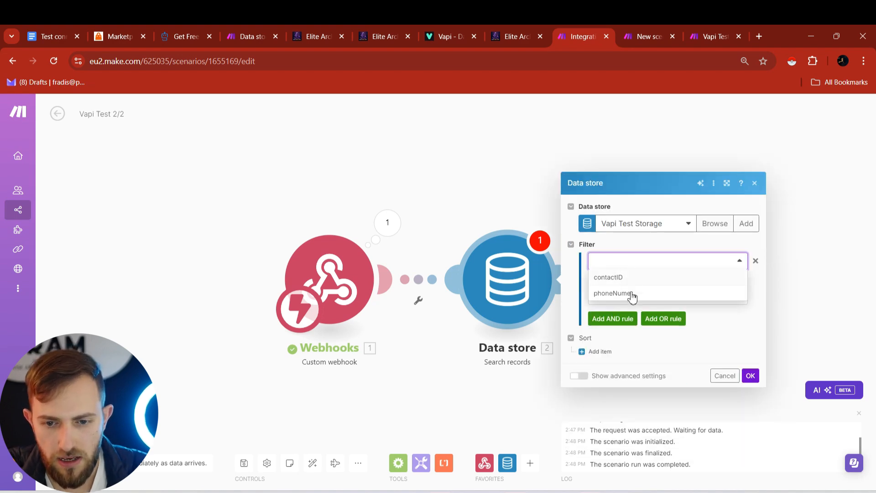
pyautogui.click(611, 295)
pyautogui.click(664, 295)
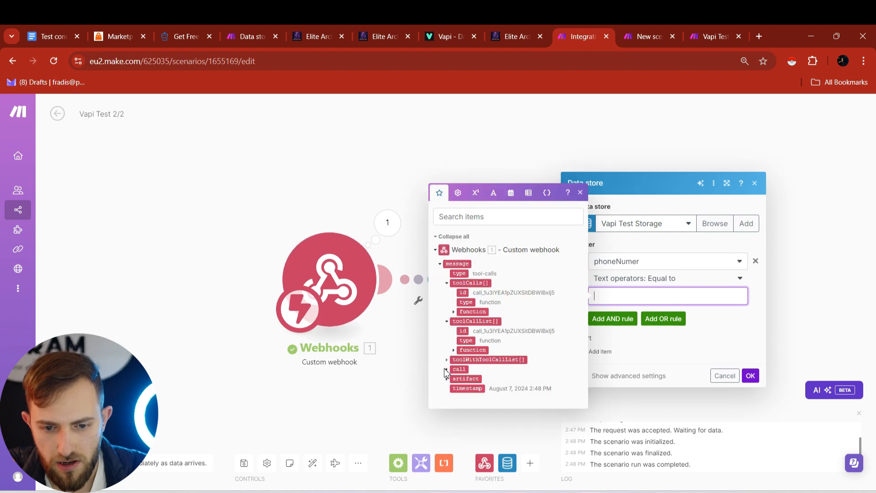
pyautogui.click(446, 369)
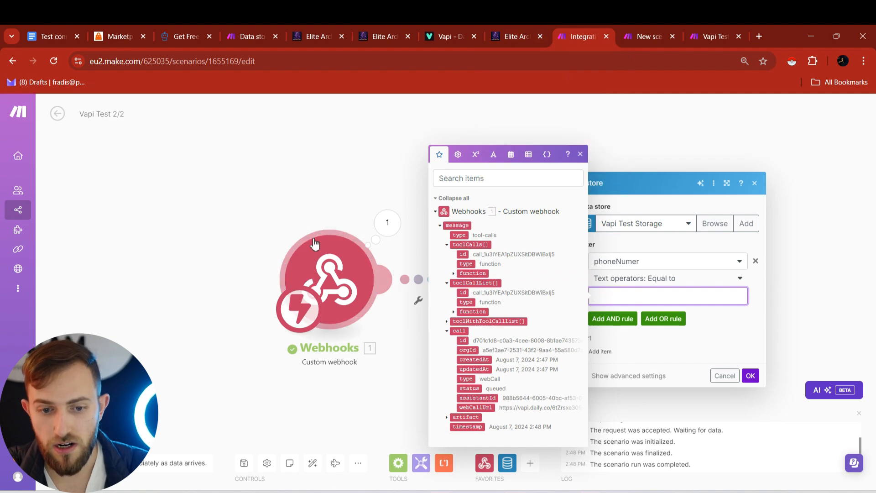
pyautogui.click(205, 336)
pyautogui.click(417, 296)
pyautogui.click(442, 308)
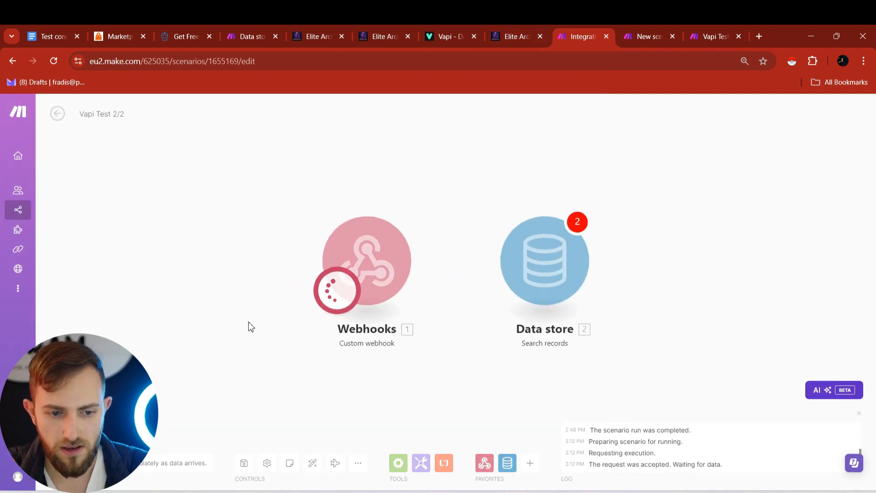
# - Start the HighLevel workflow test and answer the incoming test call
pyautogui.click(519, 29)
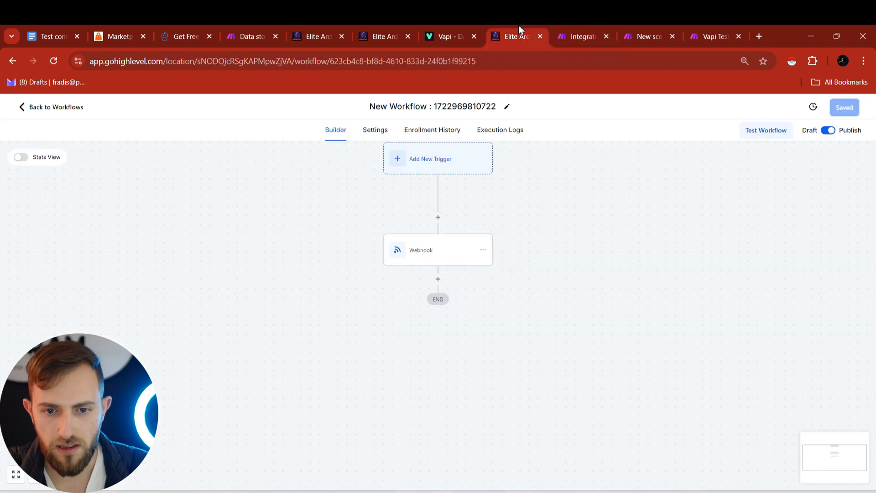
pyautogui.click(768, 132)
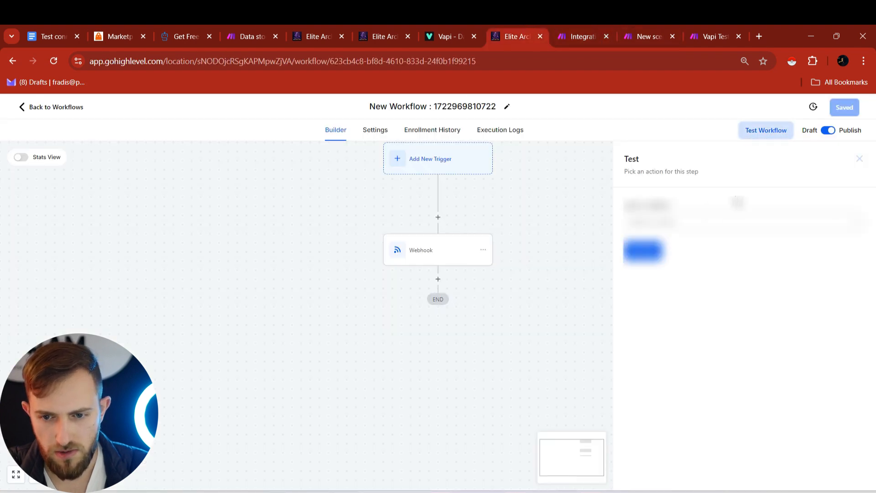
pyautogui.click(642, 27)
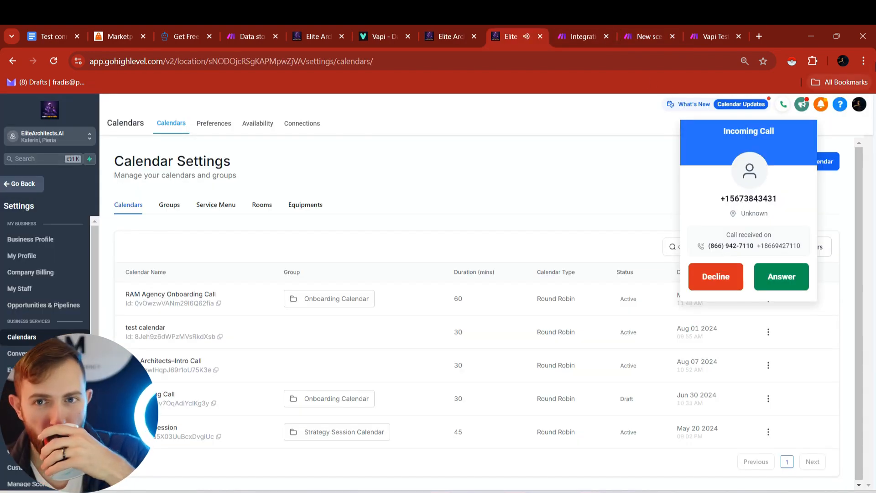
pyautogui.click(796, 286)
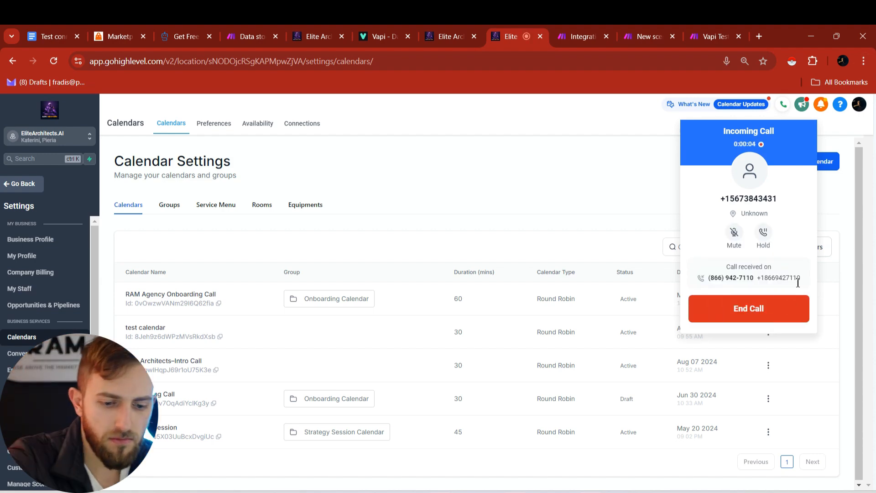
pyautogui.press('XF86AudioRaiseVolume')
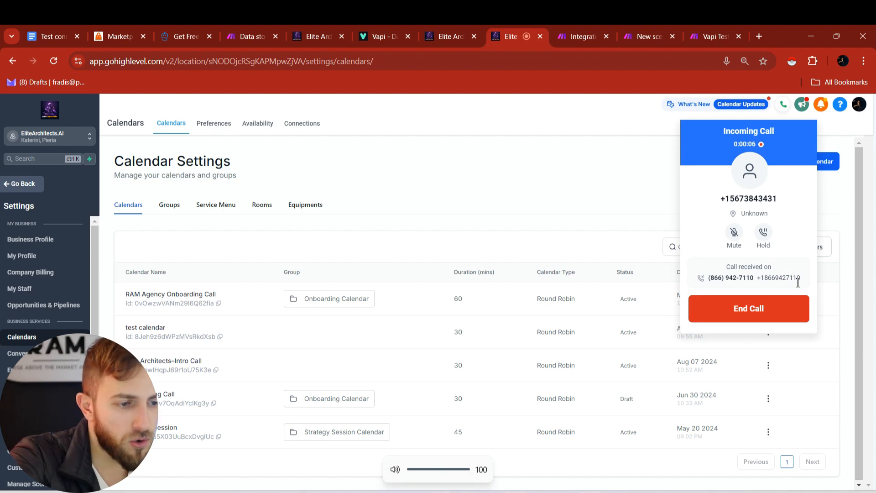
# - End the test call after Vapi Test 2/2's webhook receives the call data
pyautogui.click(568, 30)
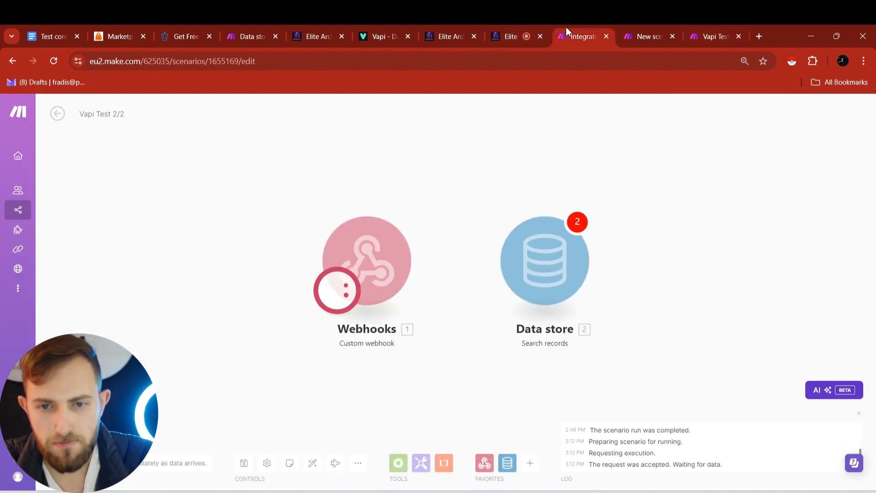
pyautogui.click(639, 24)
pyautogui.click(598, 26)
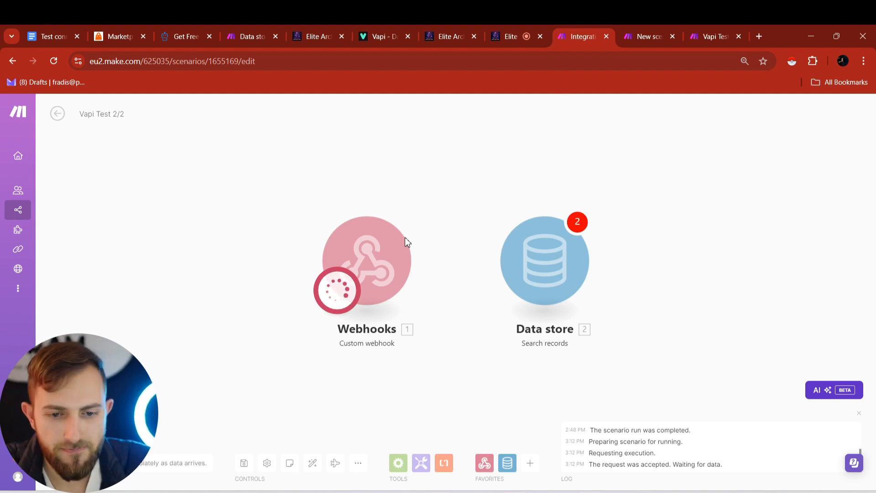
pyautogui.click(513, 29)
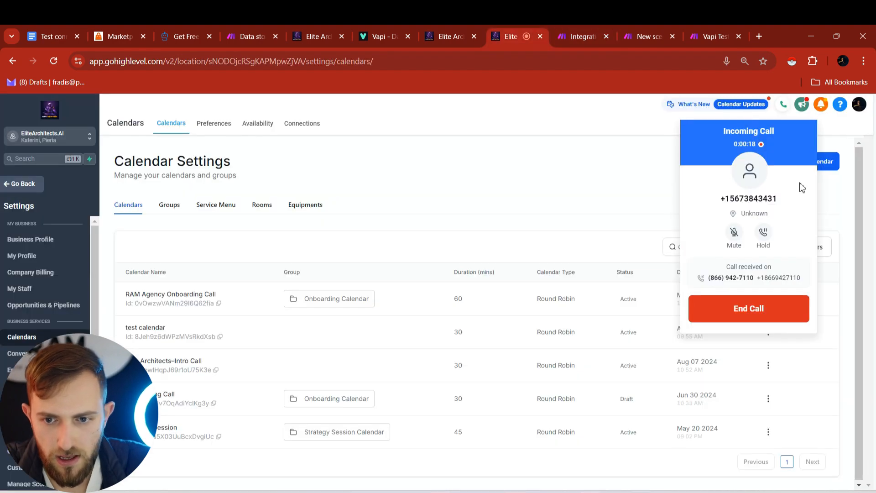
pyautogui.click(737, 325)
pyautogui.click(586, 28)
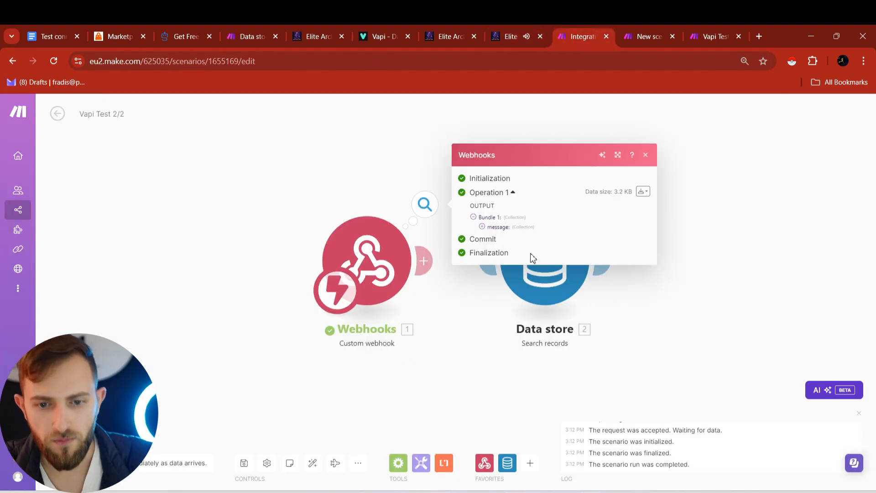
# - Inspect the webhook's received message, toolCalls, phoneNumber and customer data
pyautogui.click(482, 227)
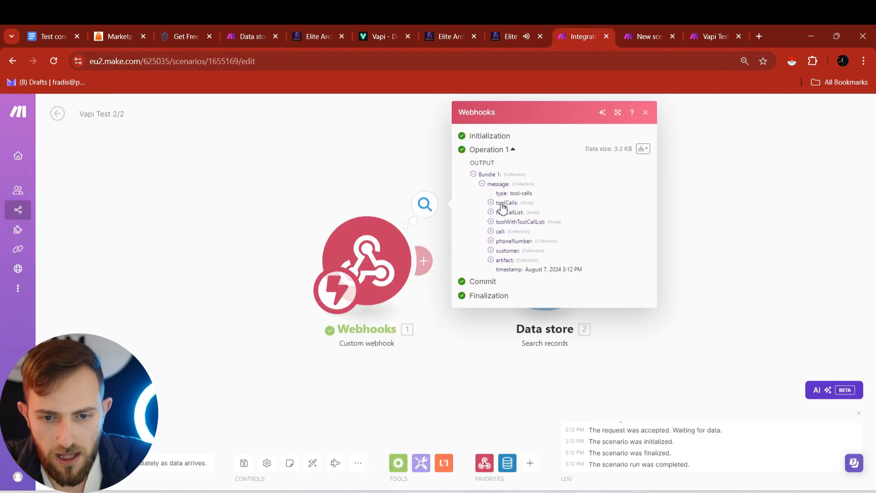
pyautogui.click(491, 202)
pyautogui.click(491, 248)
pyautogui.click(493, 350)
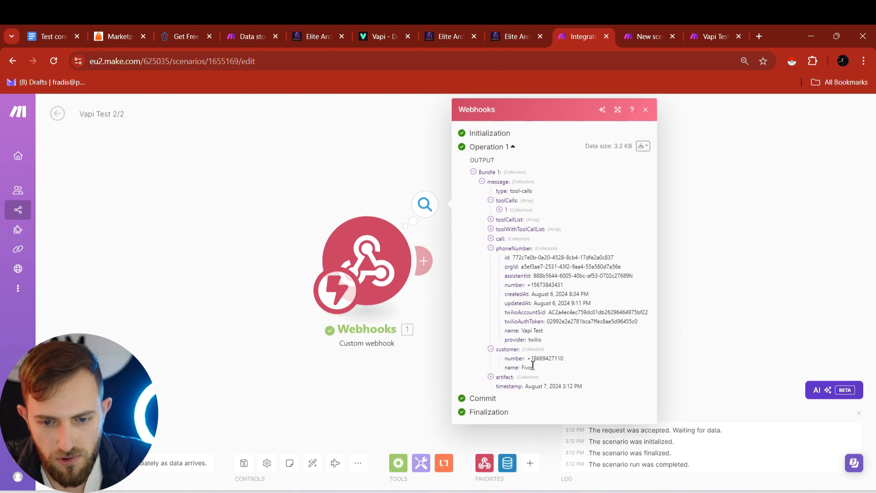
pyautogui.click(712, 278)
# - Reconnect the search to the webhook and match phoneNumer against the webhook's customer number
pyautogui.moveTo(484, 265); pyautogui.dragTo(432, 265)
pyautogui.click(557, 276)
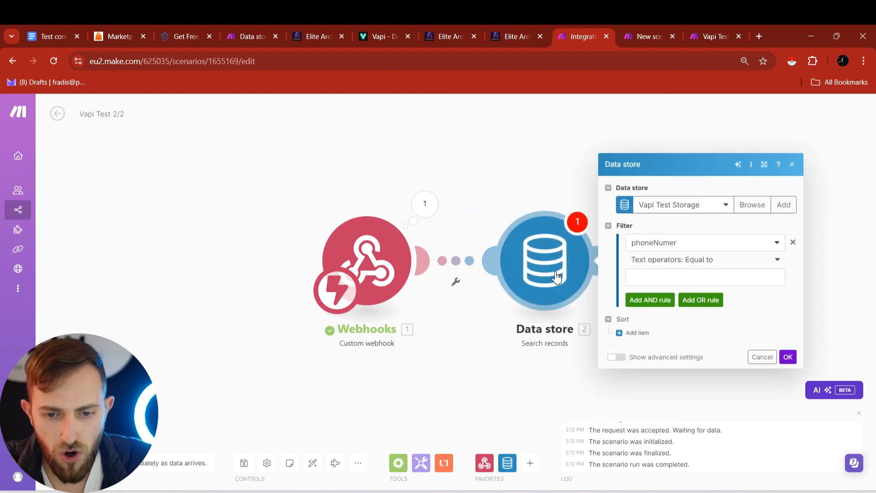
pyautogui.click(705, 277)
pyautogui.click(484, 322)
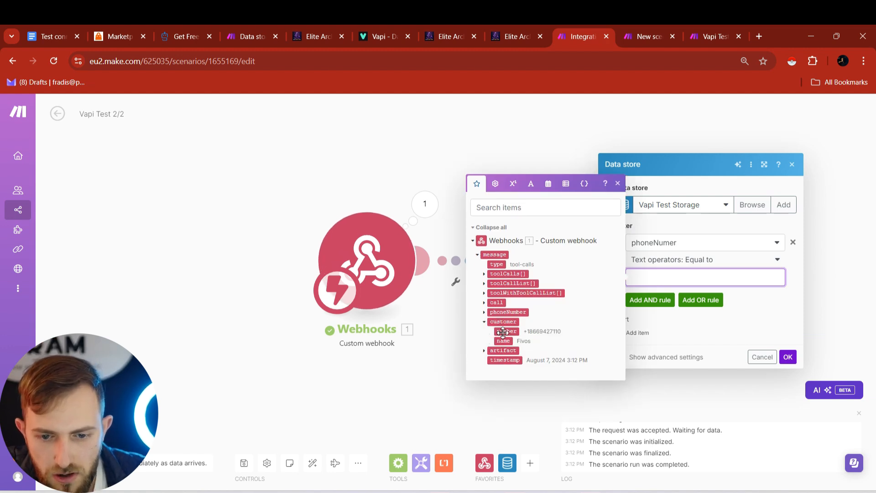
pyautogui.click(503, 331)
pyautogui.click(787, 356)
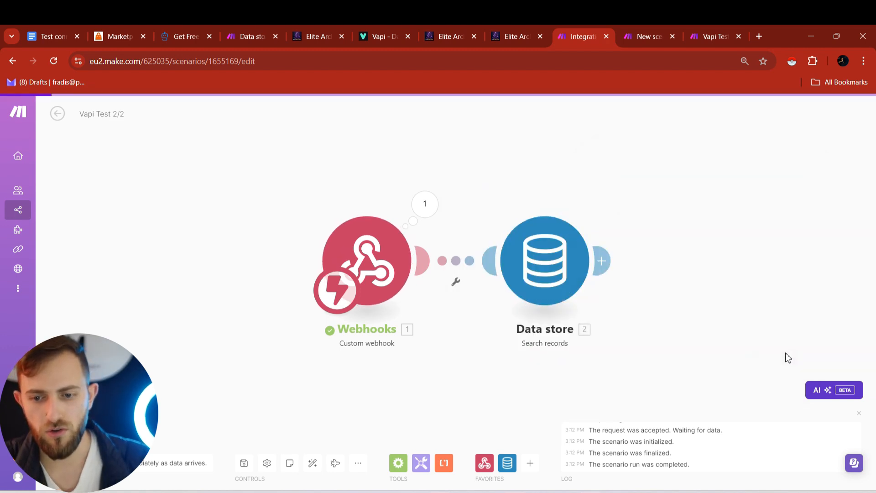
# - Add a Data store 'Get a record' module reading key contactID from Vapi Test Storage
pyautogui.click(610, 267)
pyautogui.click(706, 225)
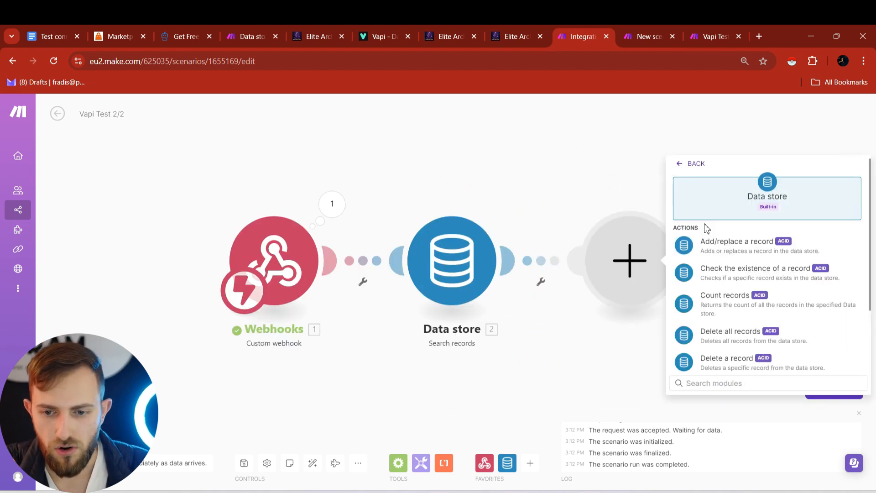
pyautogui.scroll(-2, 704, 255)
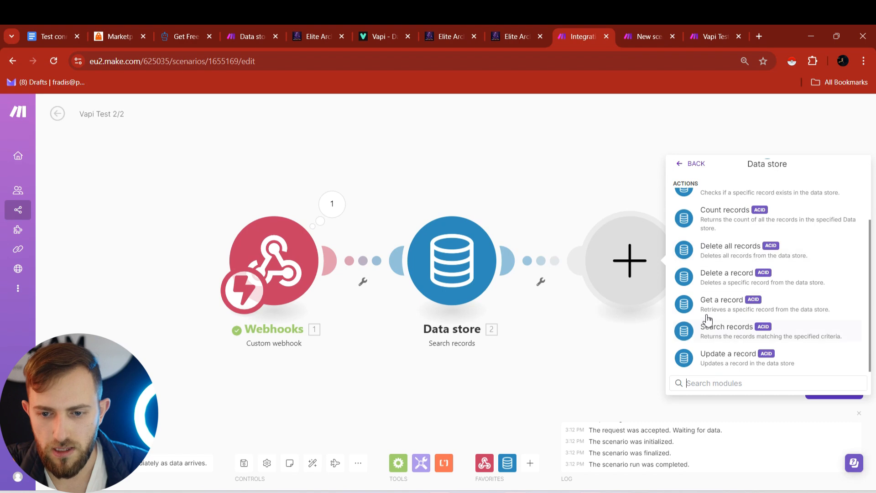
pyautogui.click(712, 302)
pyautogui.click(716, 286)
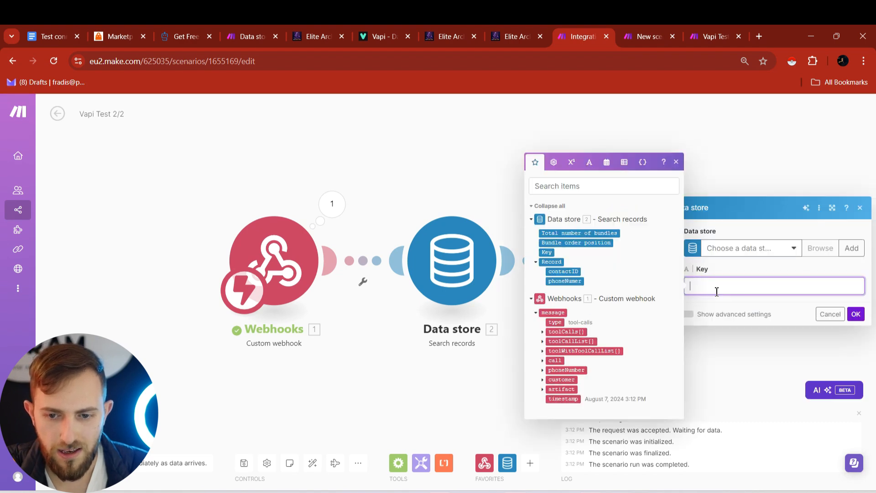
pyautogui.click(705, 36)
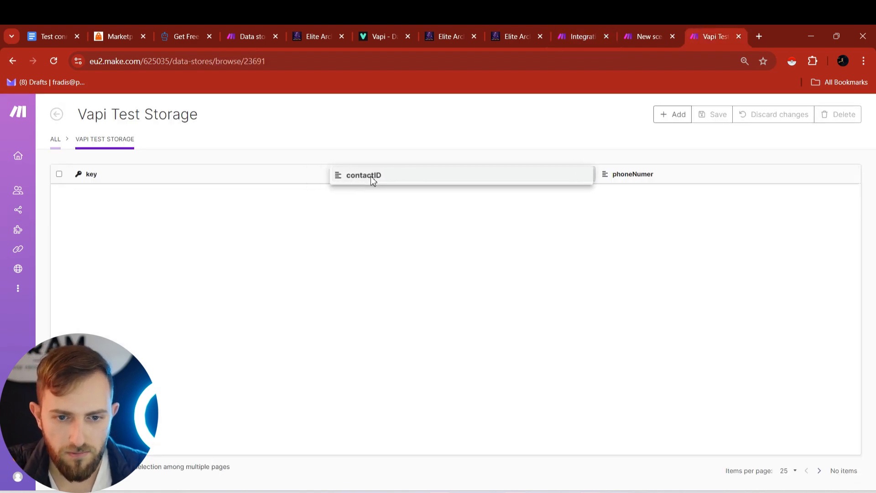
pyautogui.click(580, 36)
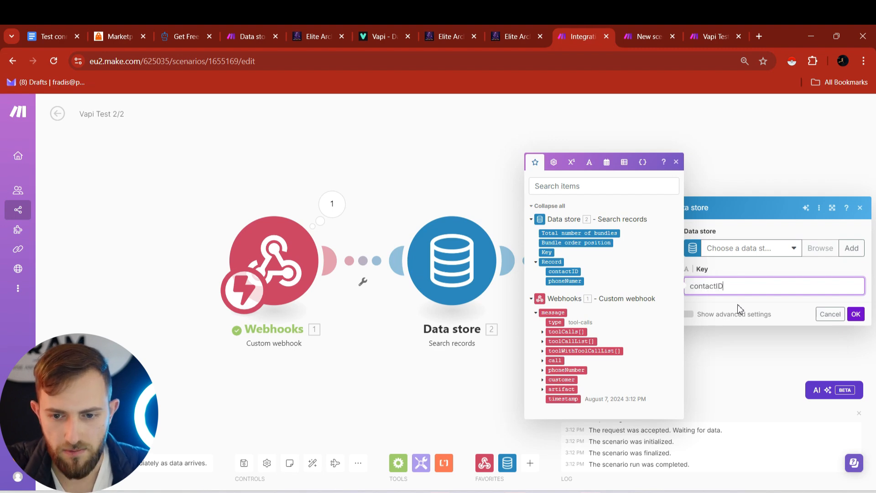
pyautogui.click(721, 255)
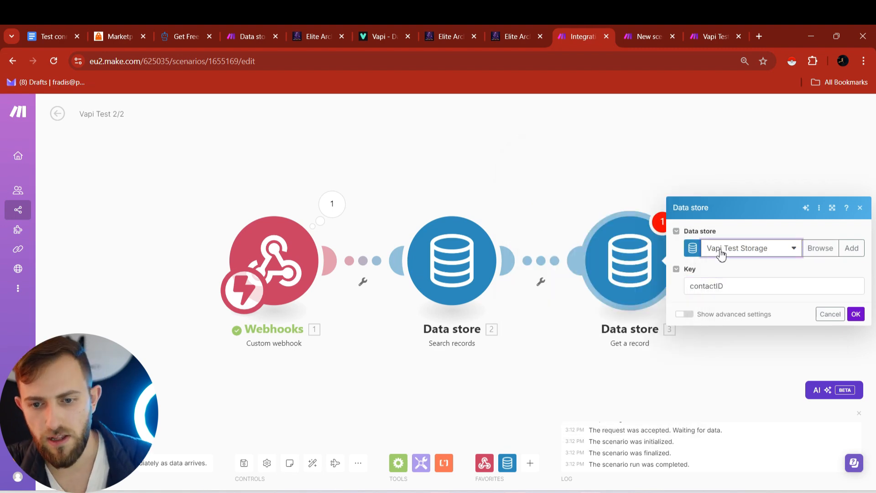
pyautogui.click(856, 314)
pyautogui.click(688, 260)
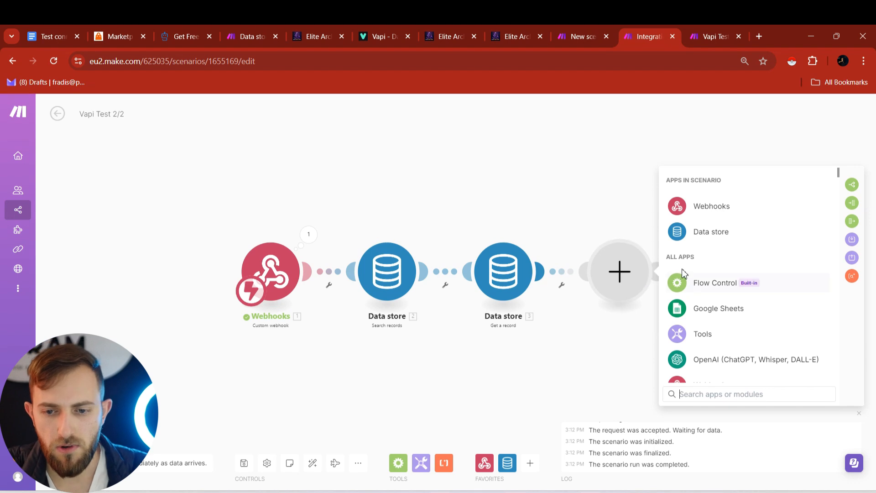
# - Add an OpenAI Create a Completion module using the gpt-4o model
pyautogui.write('chat')
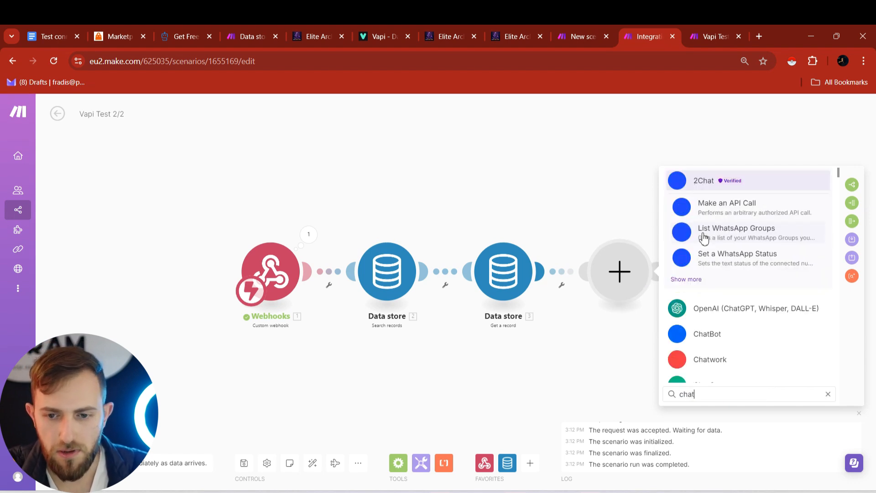
pyautogui.click(709, 307)
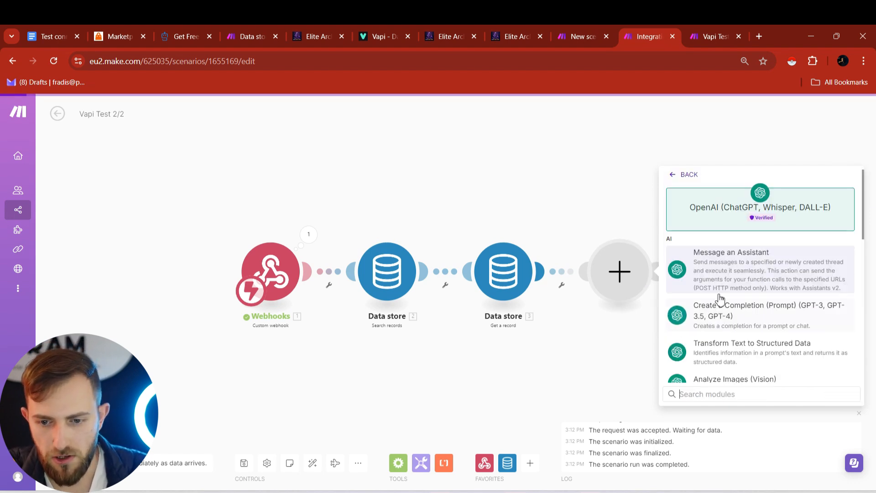
pyautogui.click(733, 325)
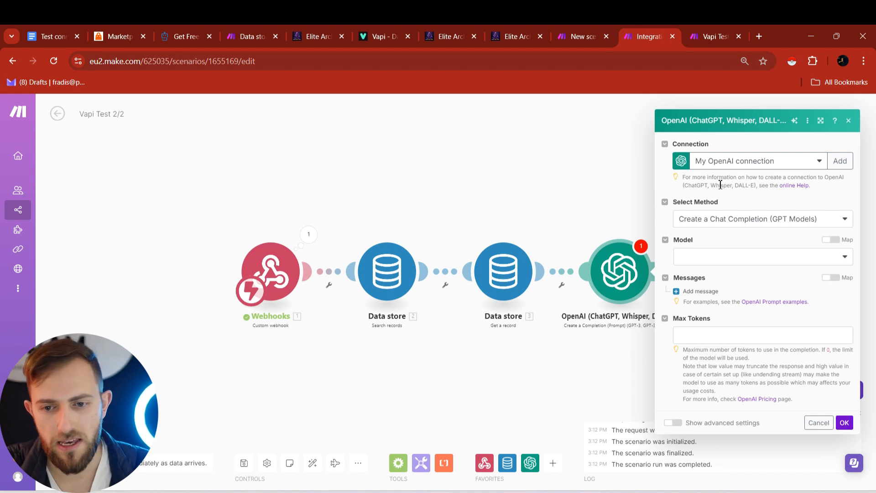
pyautogui.click(701, 258)
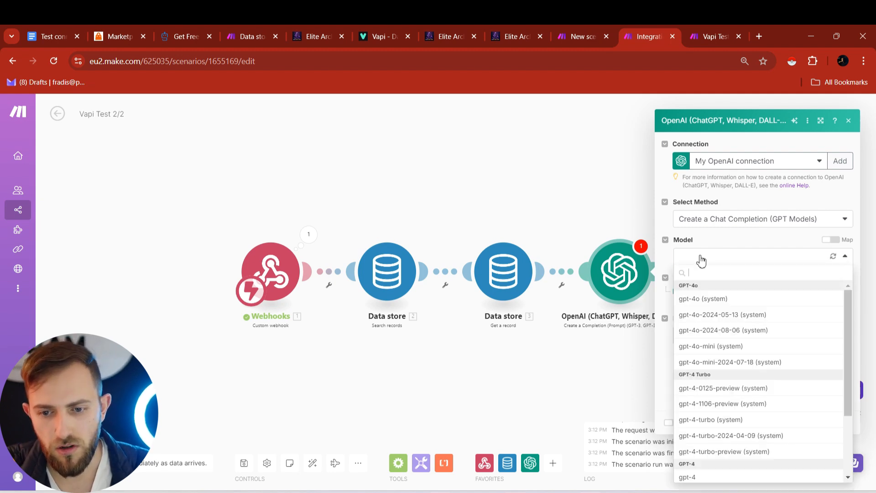
pyautogui.click(703, 300)
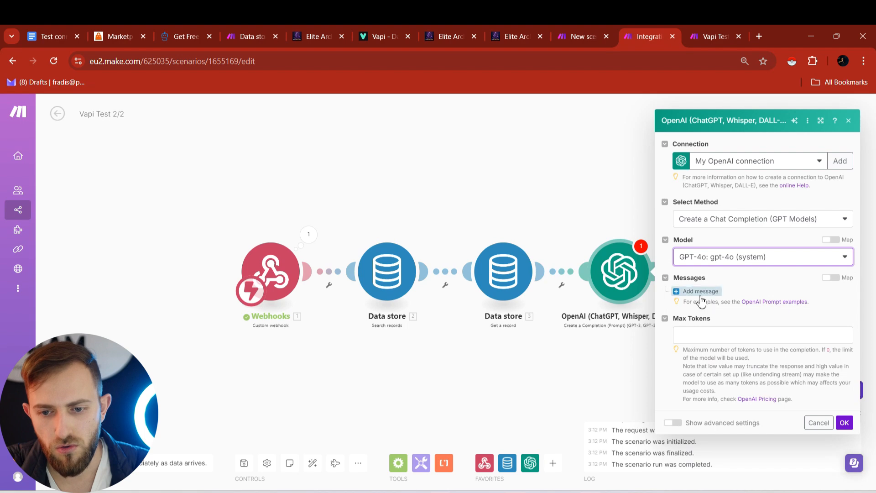
# - Add a System message containing the pasted date-formatting prompt
pyautogui.click(700, 292)
pyautogui.click(725, 311)
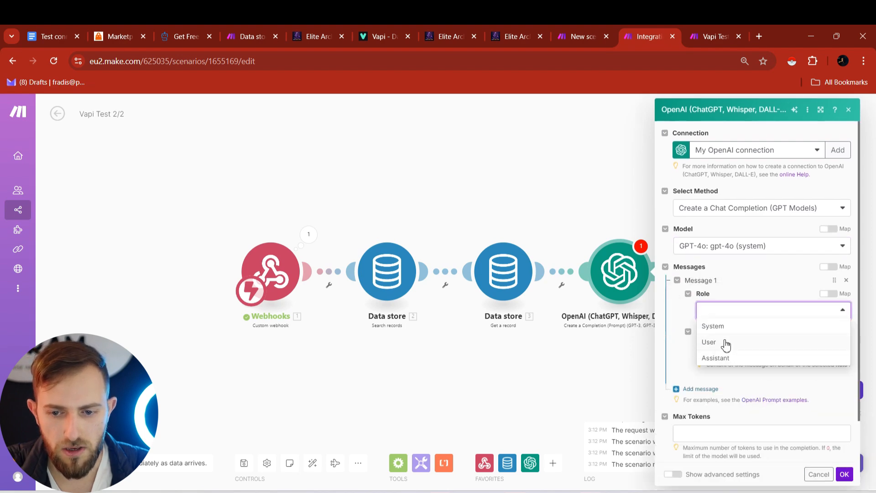
pyautogui.click(715, 327)
pyautogui.click(757, 349)
pyautogui.hotkey('ctrl', 'v')
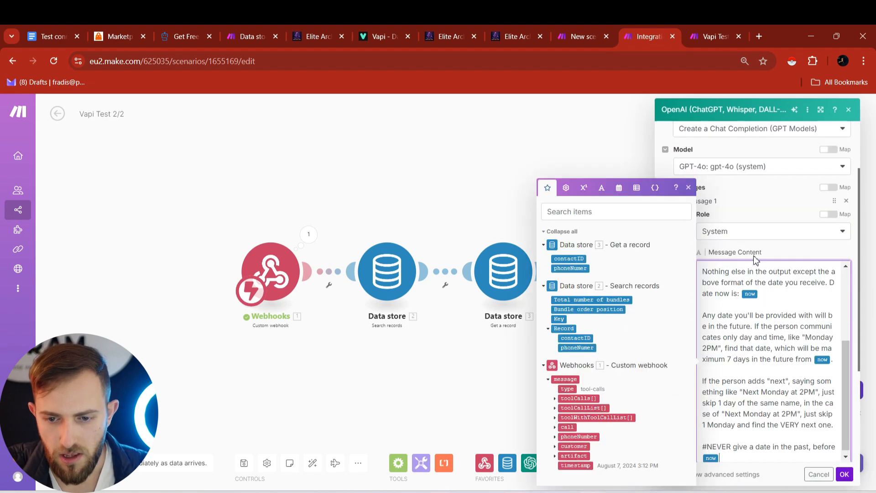
pyautogui.click(776, 250)
# - Review the prompt's FUTURE wording and 2021-06-23T03:30:00 example, then open the Get Free Slots docs
pyautogui.scroll(3, 753, 319)
pyautogui.scroll(-3, 745, 304)
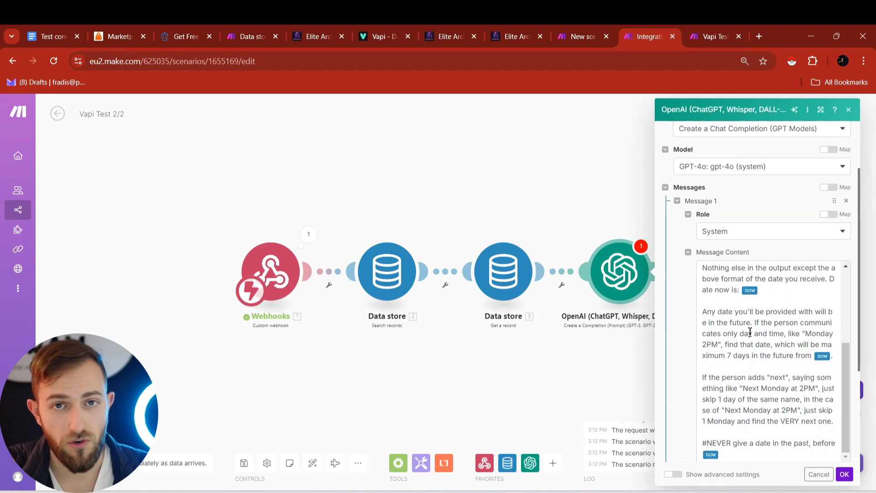
pyautogui.scroll(6, 750, 332)
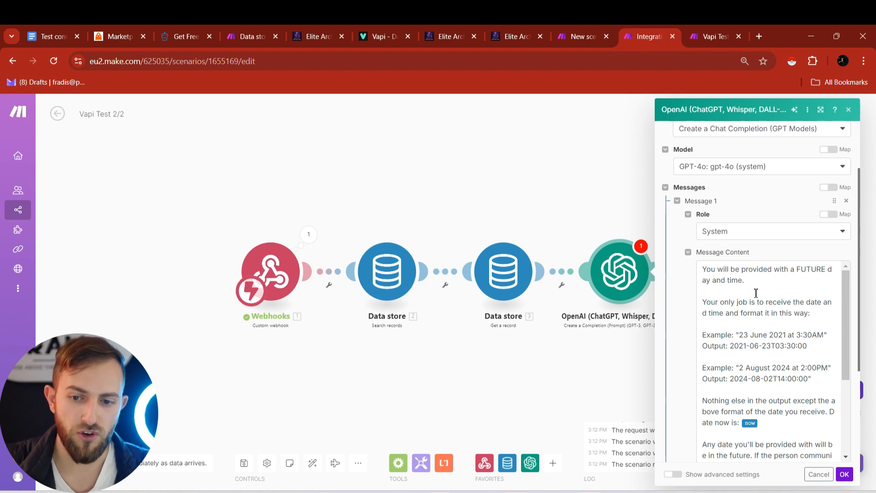
pyautogui.doubleClick(804, 271)
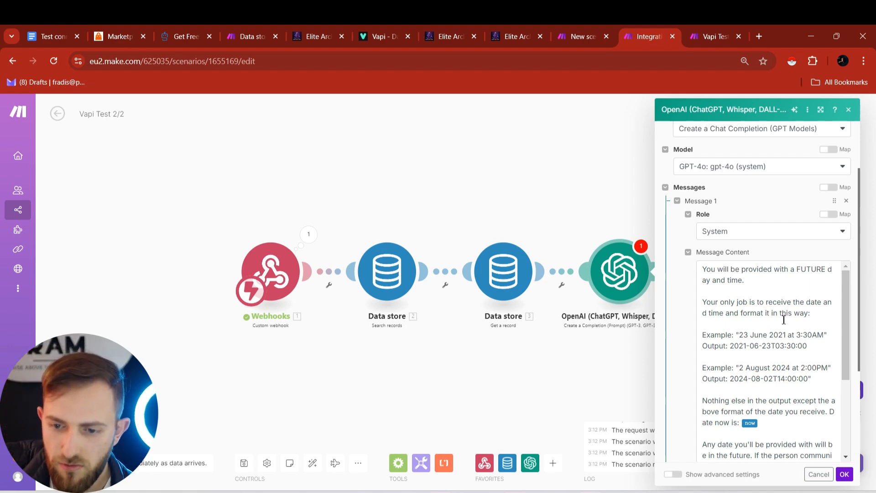
pyautogui.moveTo(730, 346); pyautogui.dragTo(811, 345)
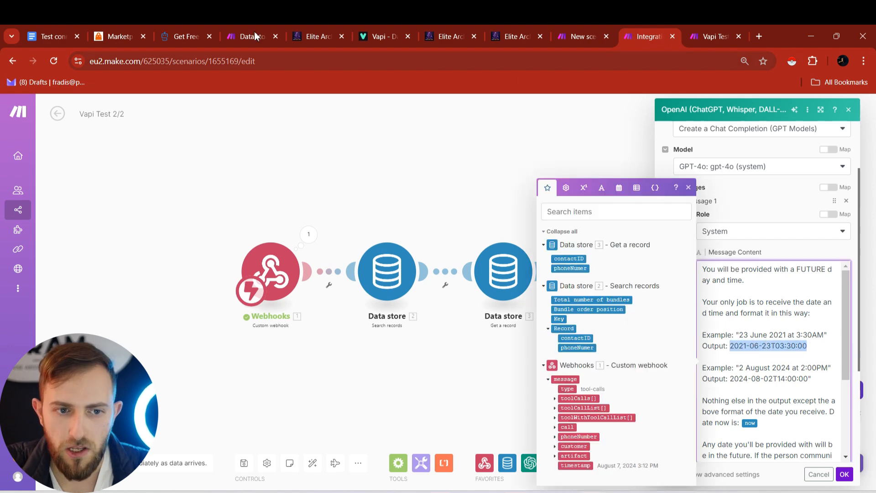
pyautogui.moveTo(196, 28); pyautogui.dragTo(648, 29)
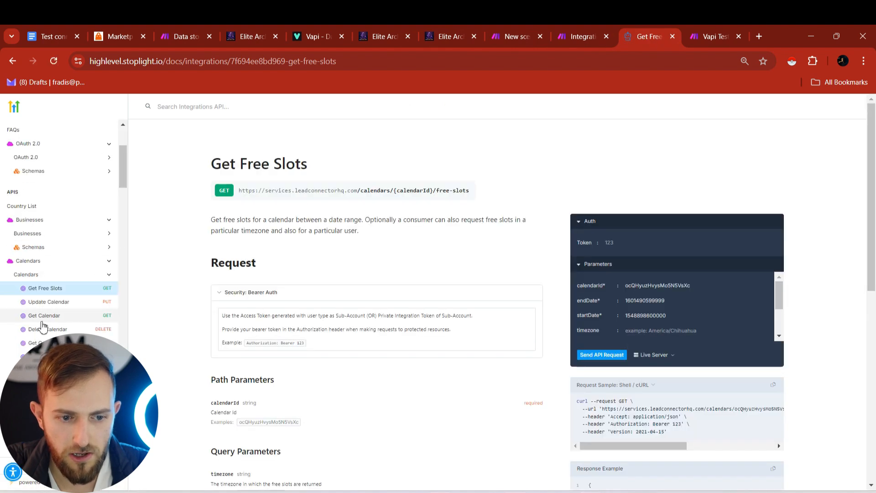
# - Check the startTime example format on the Create Appointment docs page, then return to Make
pyautogui.scroll(-1, 59, 315)
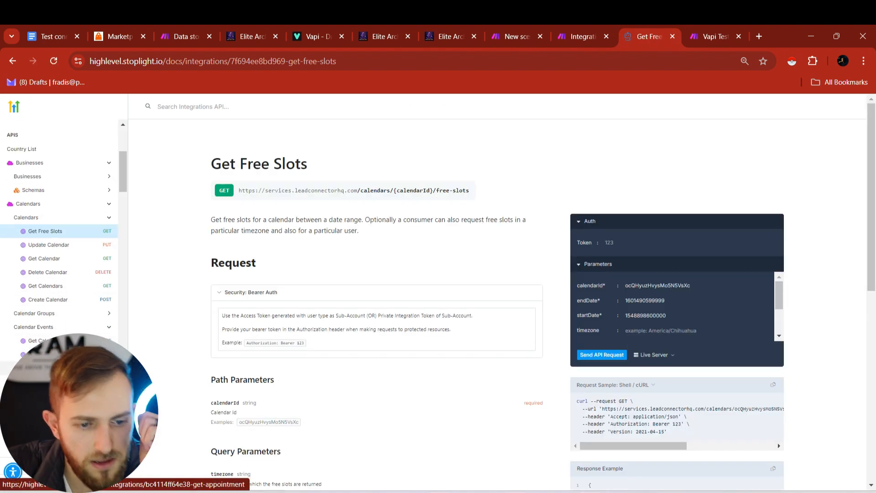
pyautogui.click(46, 354)
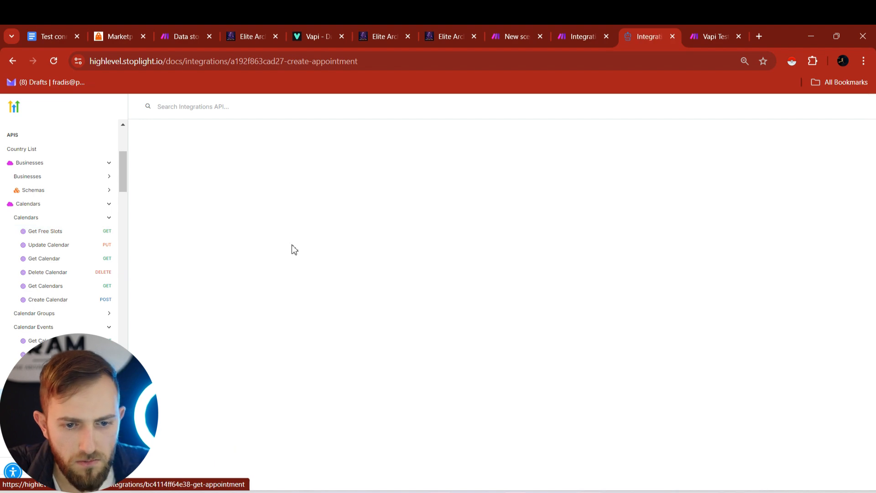
pyautogui.scroll(-8, 250, 368)
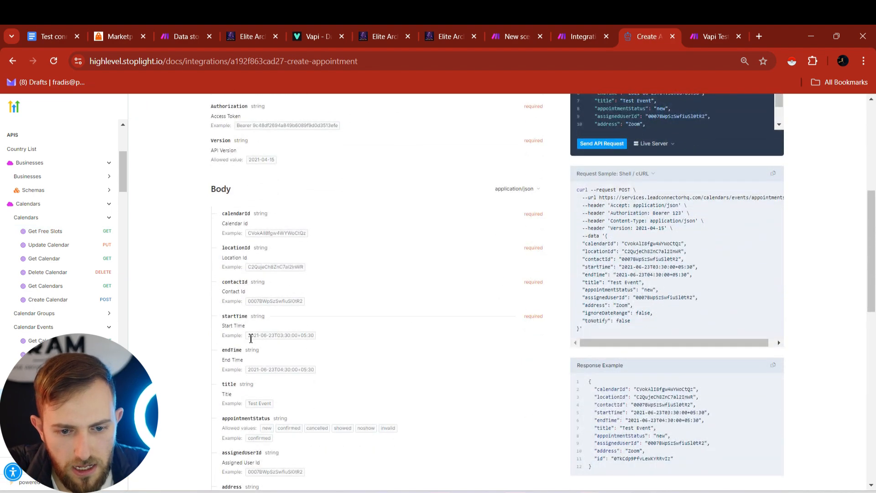
pyautogui.moveTo(249, 336); pyautogui.dragTo(314, 336)
pyautogui.click(285, 352)
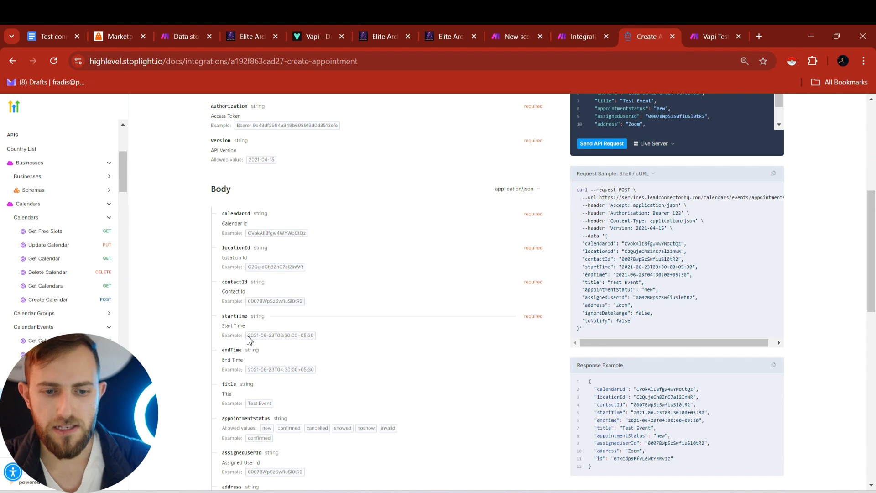
pyautogui.hotkey('ctrl', 'shift', 'Tab')
pyautogui.scroll(3, 750, 350)
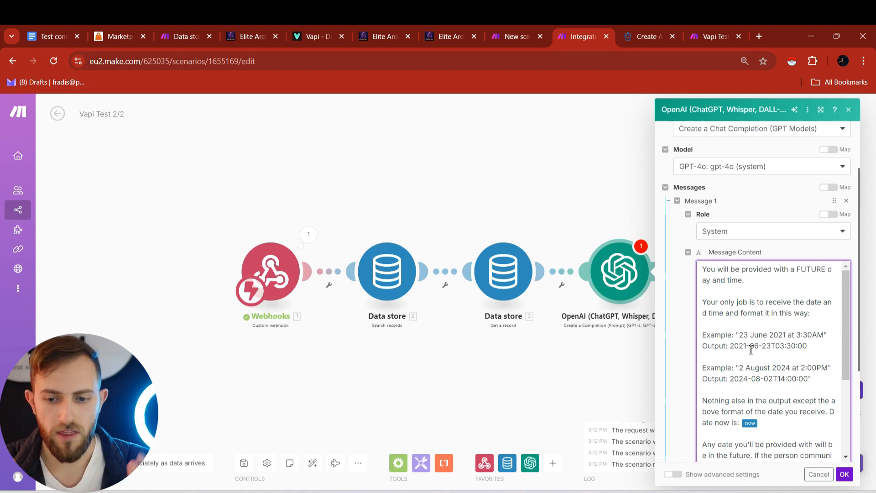
# - Add a second prompt message with the User role
pyautogui.scroll(-5, 751, 349)
pyautogui.click(701, 343)
pyautogui.click(748, 371)
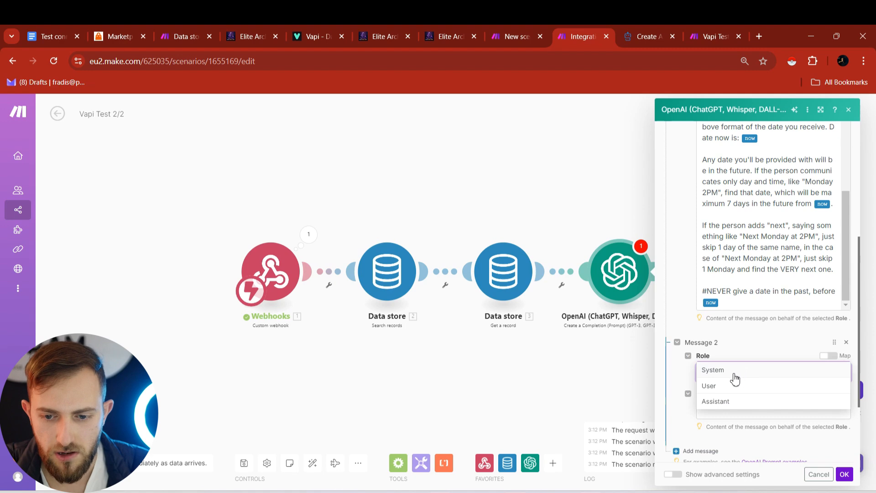
pyautogui.click(730, 386)
# - Map toolCalls > function > arguments > appTime into Message 2 and save the OpenAI module
pyautogui.click(738, 410)
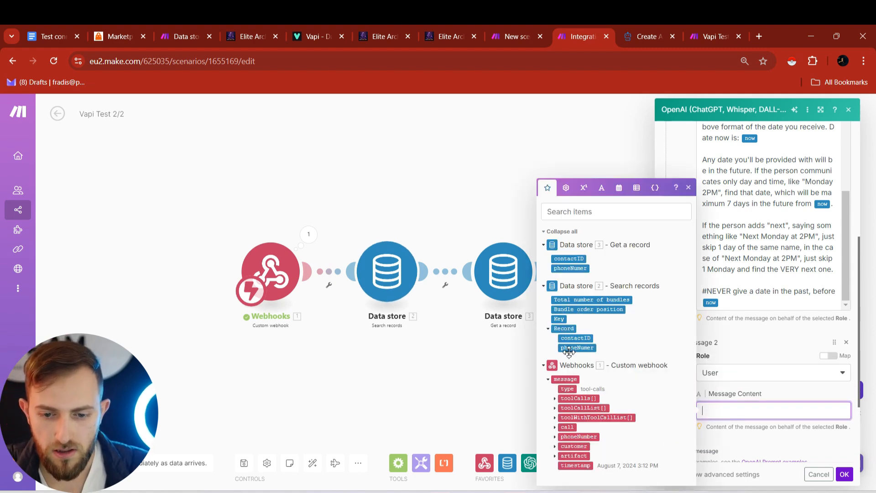
pyautogui.click(555, 399)
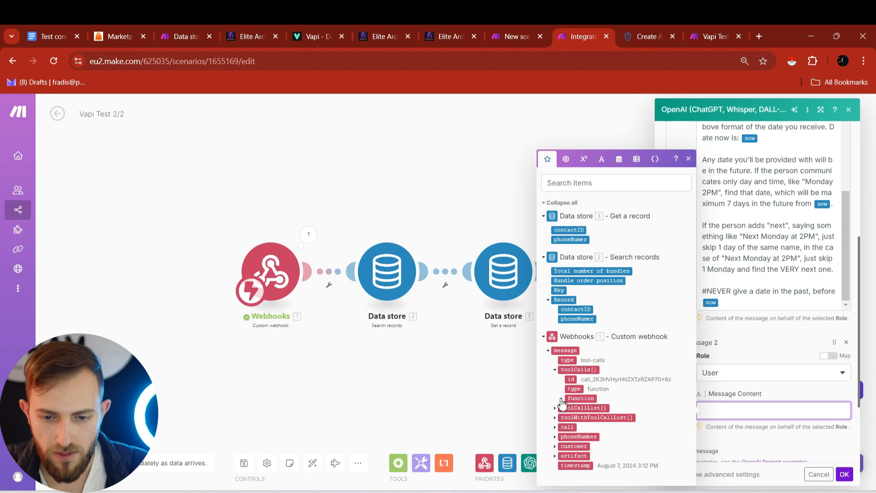
pyautogui.click(562, 398)
pyautogui.click(567, 400)
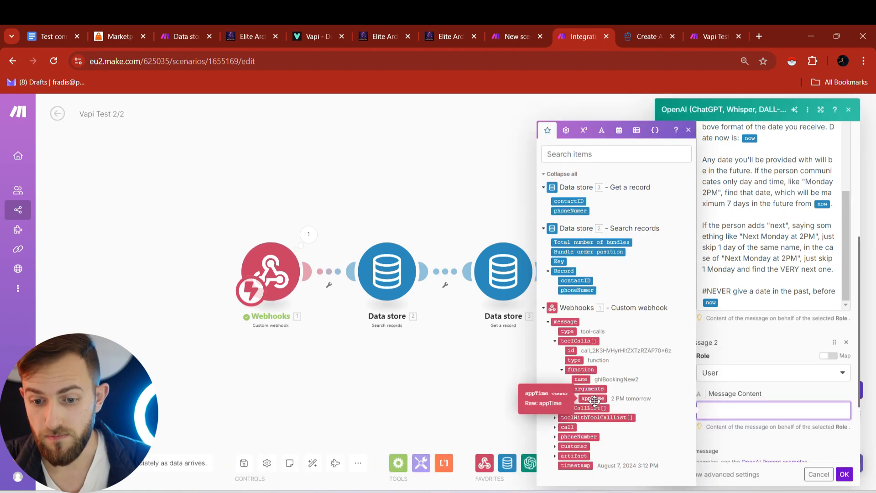
pyautogui.click(594, 398)
pyautogui.scroll(-3, 776, 393)
pyautogui.click(778, 387)
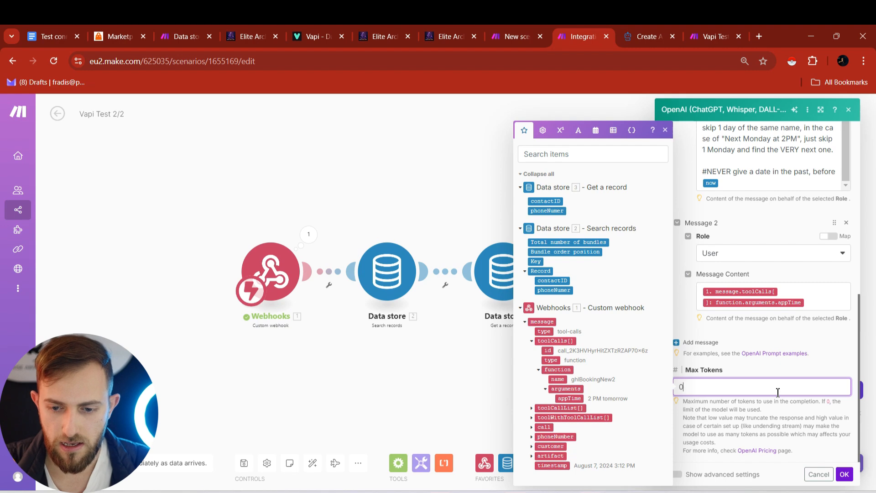
pyautogui.click(844, 475)
pyautogui.click(523, 255)
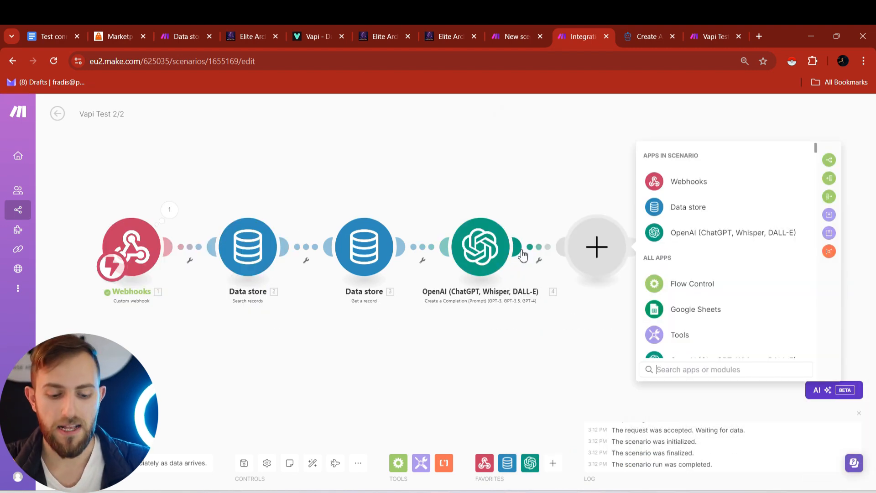
# - Add an HTTP 'Make an OAuth 2.0 request' module with a new connection named 'Vapi Test #2'
pyautogui.write('http')
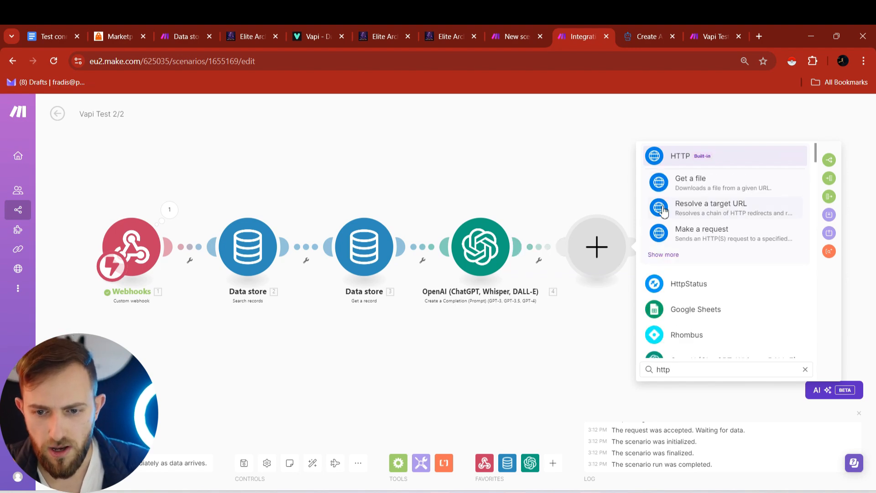
pyautogui.click(663, 254)
pyautogui.click(689, 287)
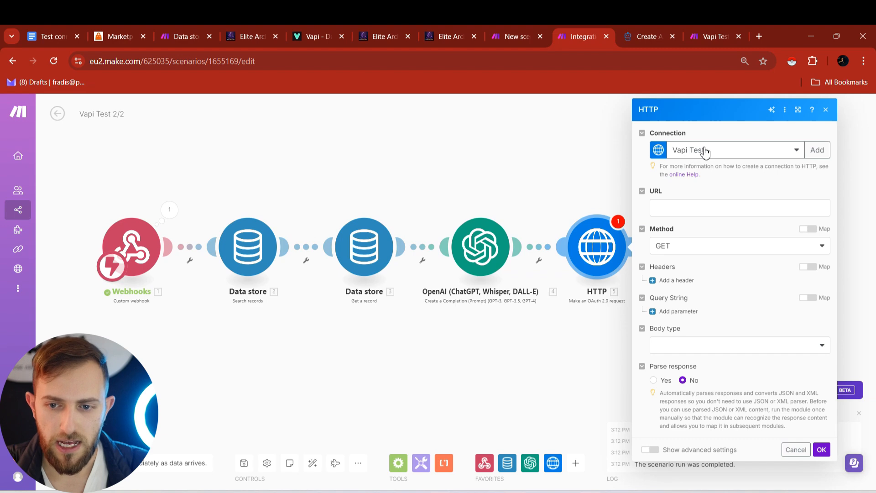
pyautogui.click(817, 150)
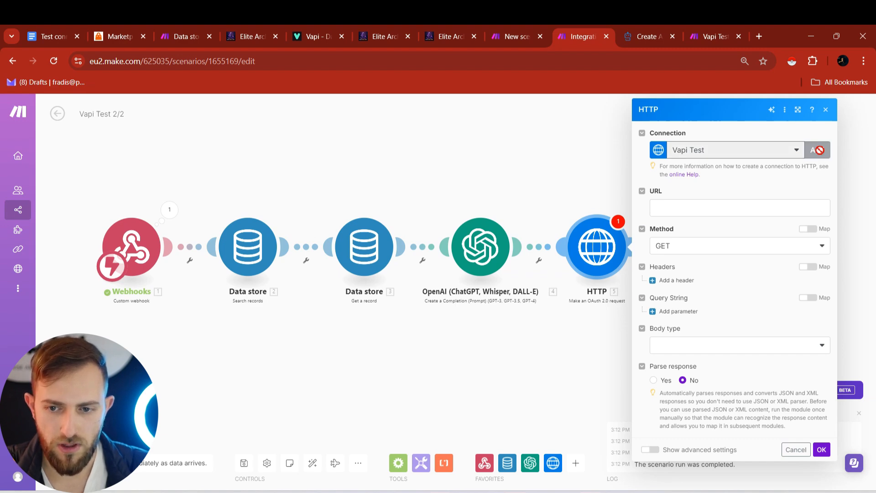
pyautogui.tripleClick(749, 150)
pyautogui.write('Vapi Test')
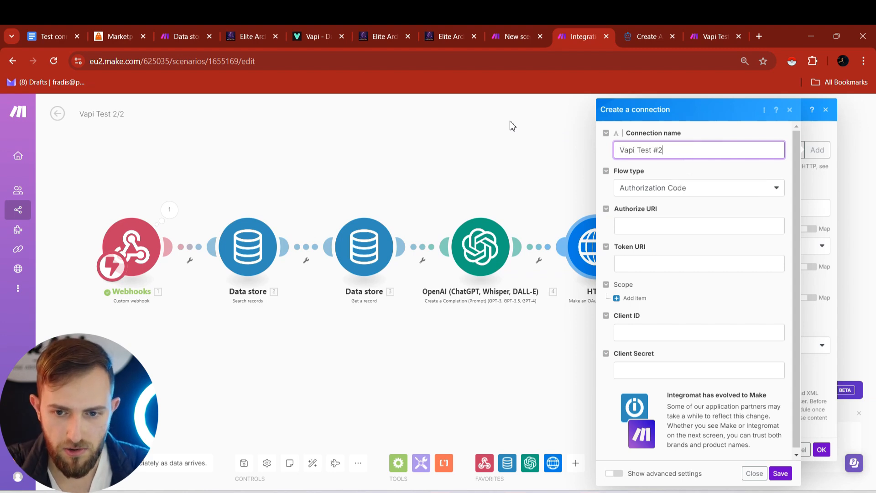
pyautogui.write(' #2')
# - Fill the Authorize and Token URIs with the LeadConnector addresses and add an empty Scope item
pyautogui.press('Tab')
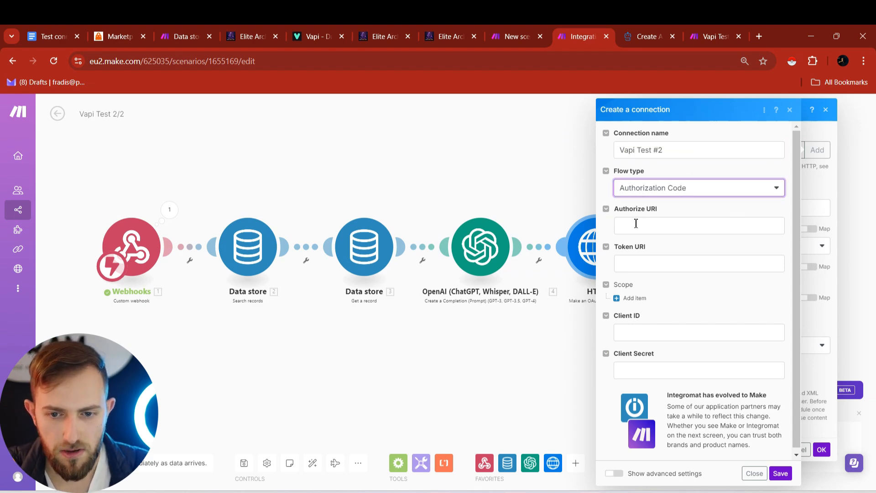
pyautogui.click(632, 222)
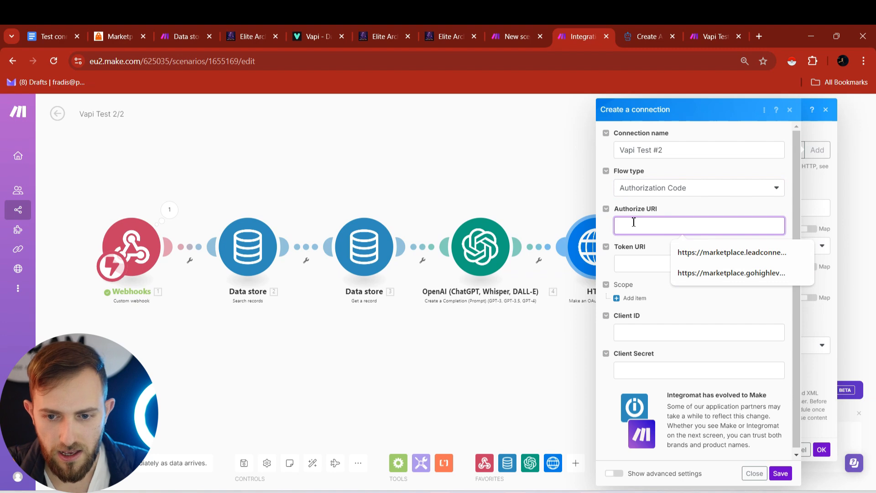
pyautogui.click(700, 253)
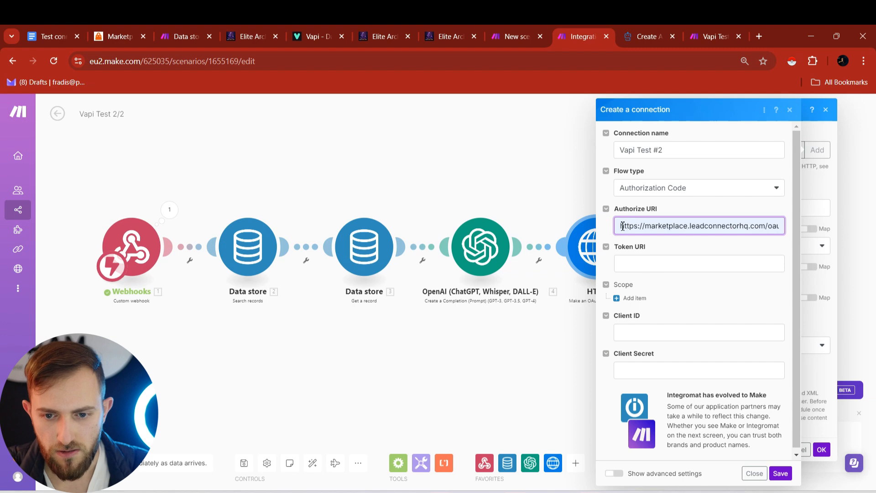
pyautogui.moveTo(620, 227); pyautogui.dragTo(775, 228)
pyautogui.click(677, 260)
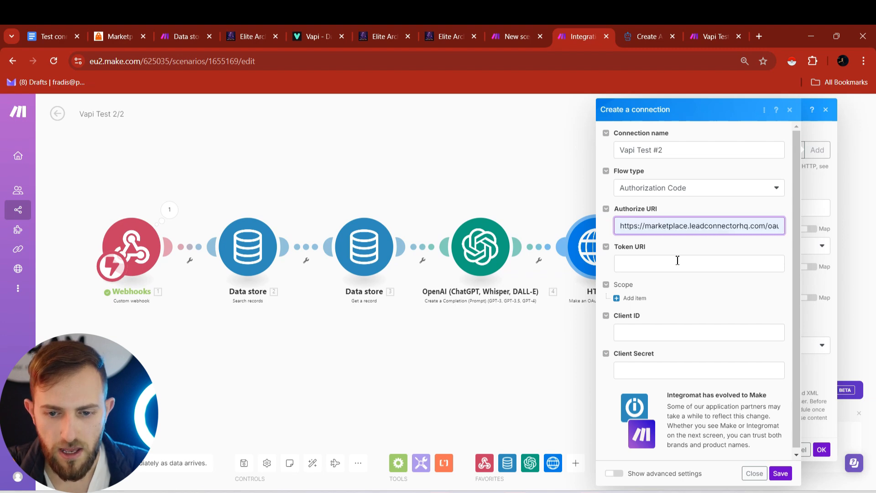
pyautogui.click(704, 295)
pyautogui.moveTo(667, 267); pyautogui.dragTo(780, 264)
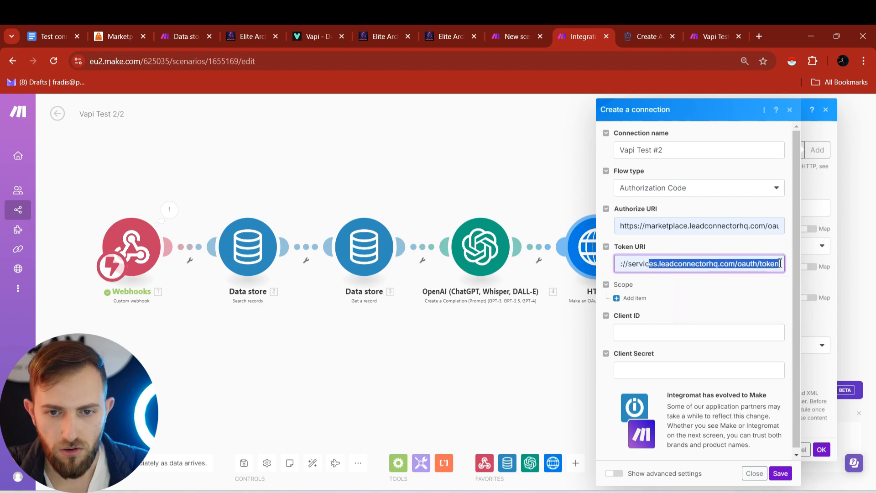
pyautogui.click(635, 298)
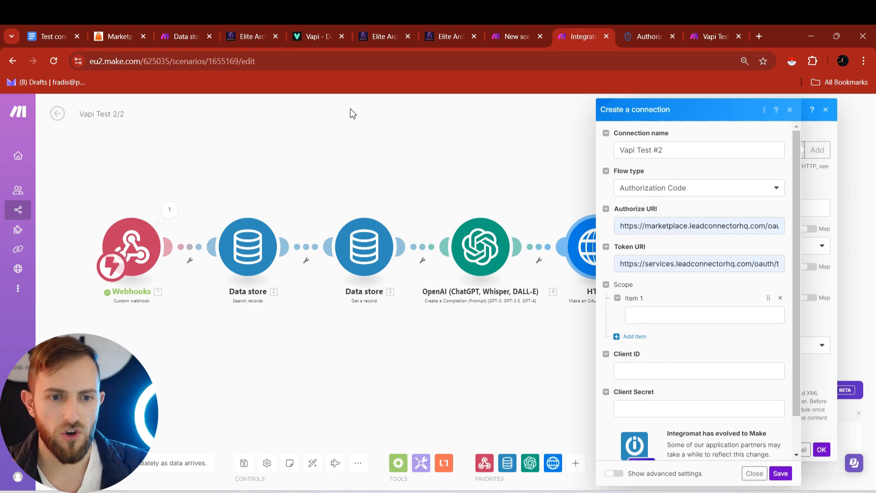
pyautogui.click(111, 34)
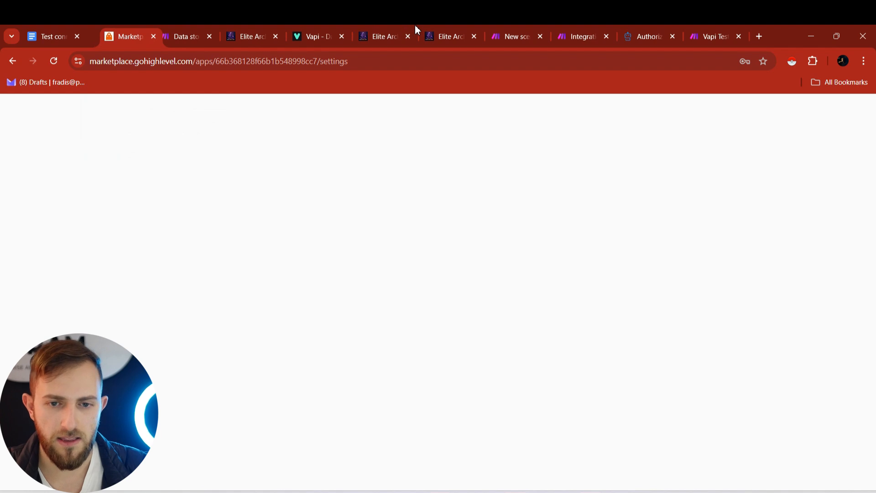
# - Review the four calendar scopes in the Marketplace app settings, then return to the Make connection form
pyautogui.moveTo(111, 34); pyautogui.dragTo(415, 26)
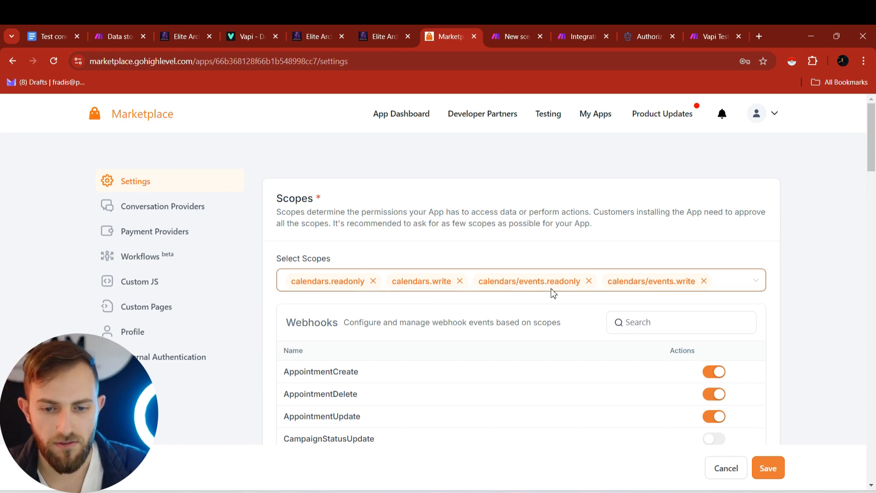
pyautogui.click(519, 28)
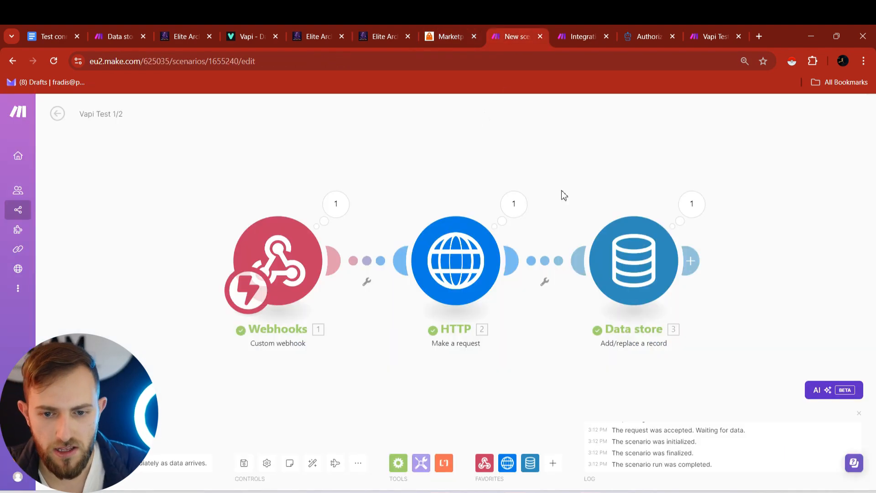
pyautogui.click(618, 28)
pyautogui.click(591, 28)
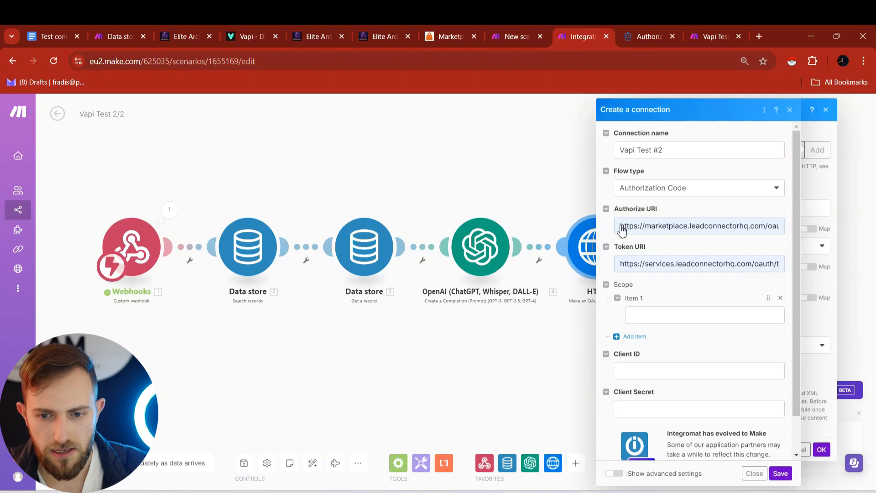
# - Add scopes calendars.readonly, calendars.write, calendars/events.readonly and calendars/events.write
pyautogui.click(643, 315)
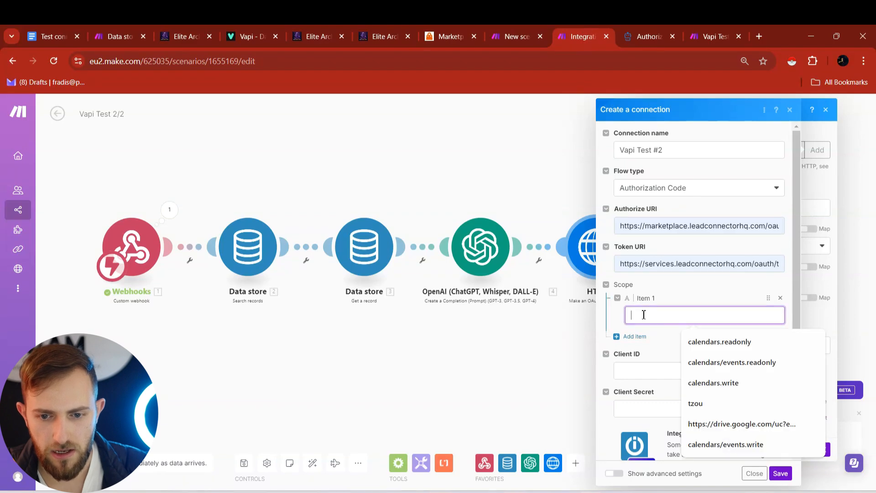
pyautogui.click(714, 349)
pyautogui.click(639, 338)
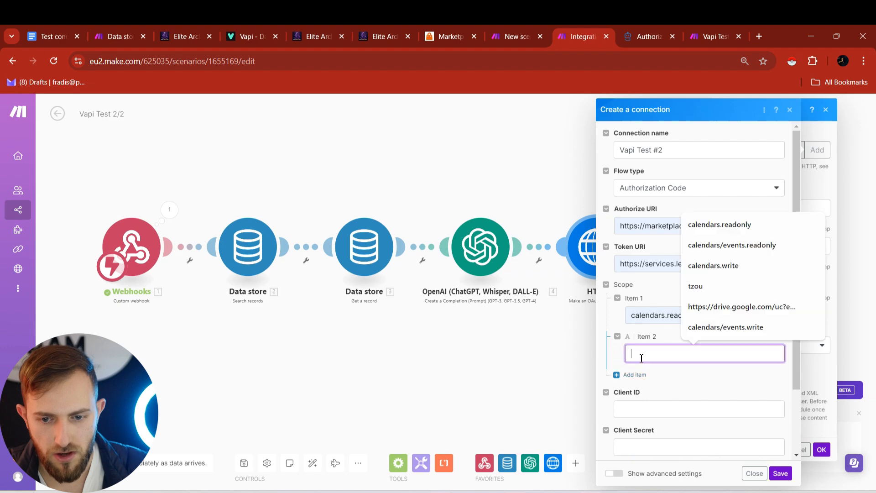
pyautogui.click(642, 300)
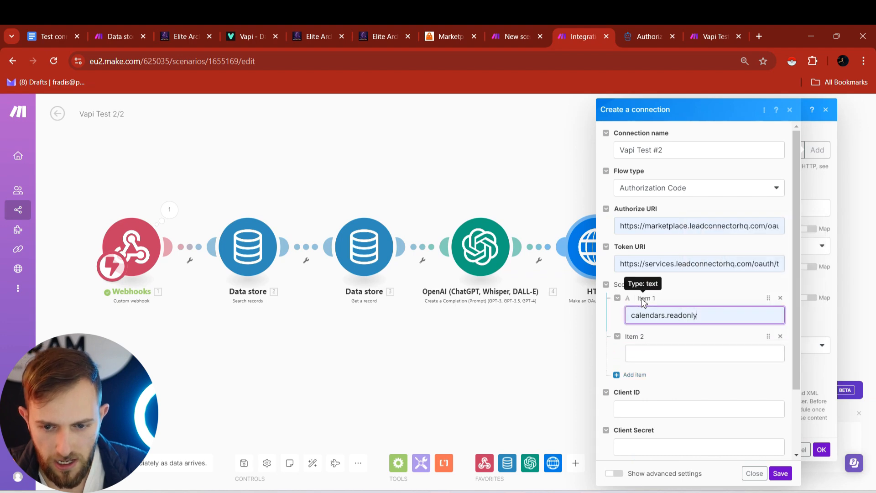
pyautogui.click(650, 354)
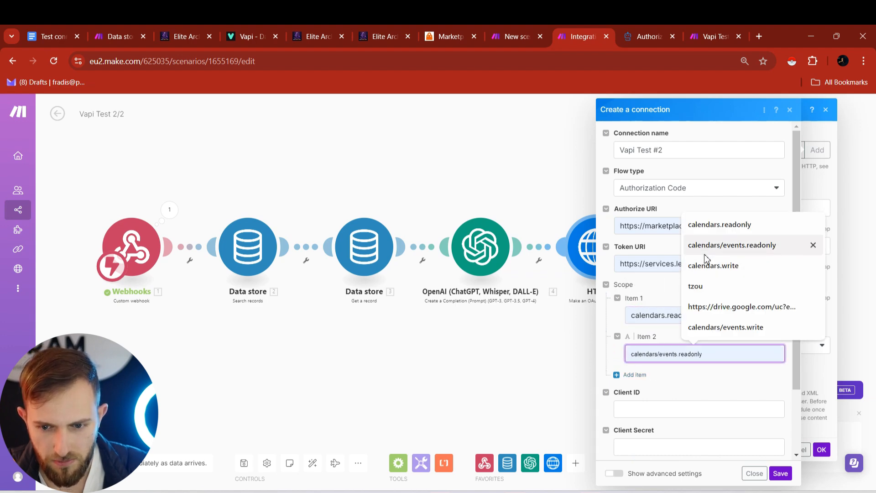
pyautogui.click(712, 267)
pyautogui.click(634, 375)
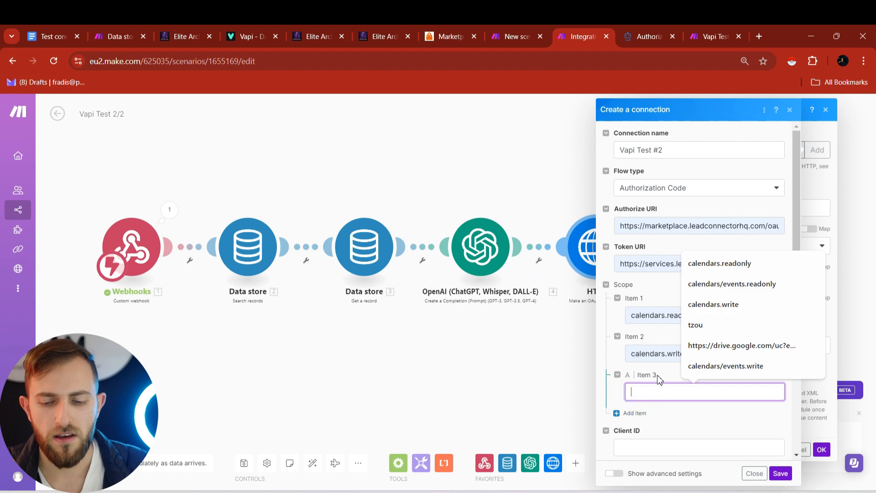
pyautogui.click(732, 283)
pyautogui.click(633, 413)
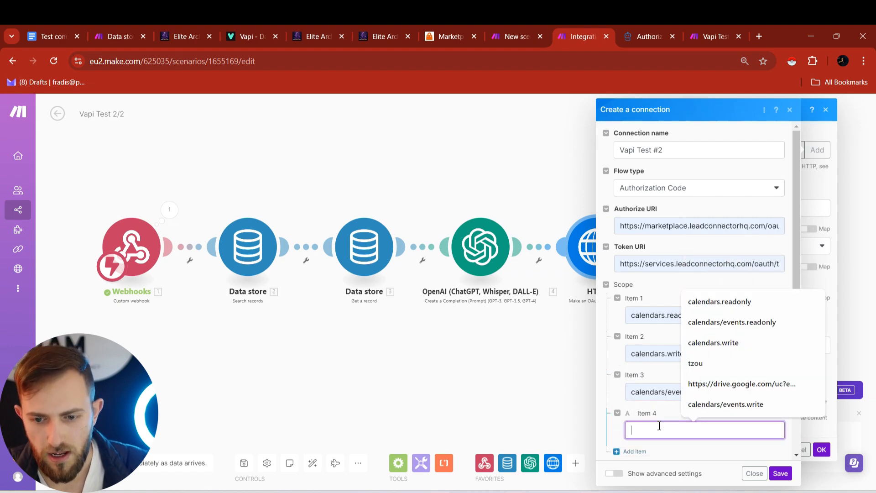
pyautogui.click(719, 405)
pyautogui.scroll(-3, 716, 405)
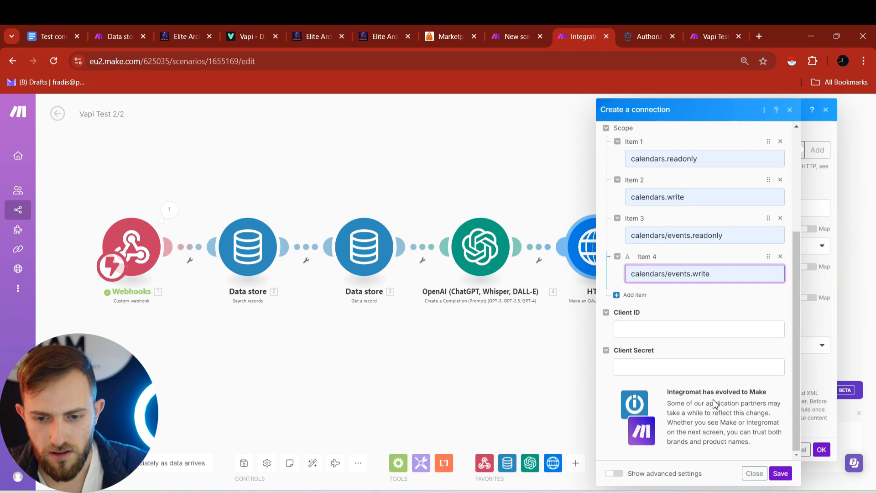
pyautogui.click(655, 325)
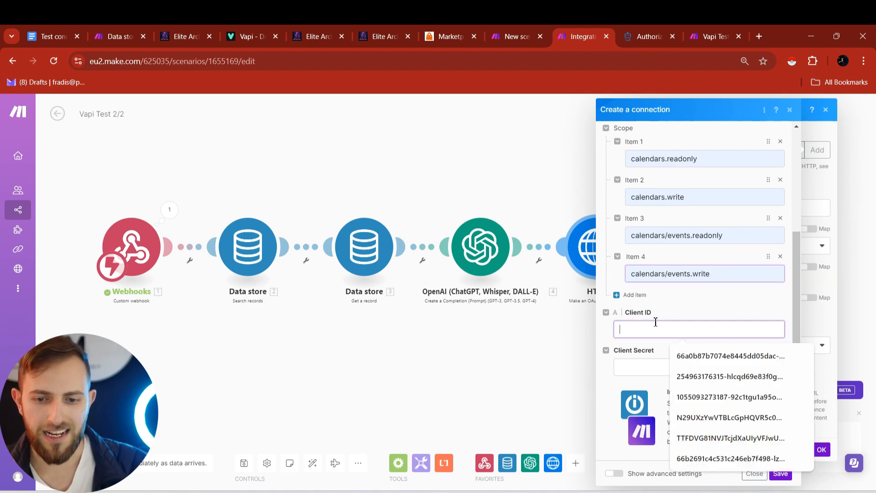
# - Copy the Client ID and Client Secret from the Google Docs note into the connection's fields
pyautogui.click(50, 37)
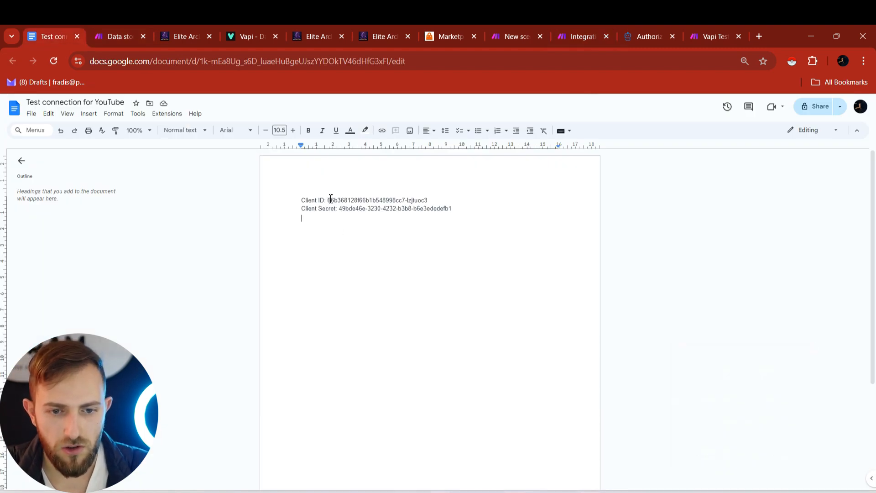
pyautogui.moveTo(330, 199); pyautogui.dragTo(427, 194)
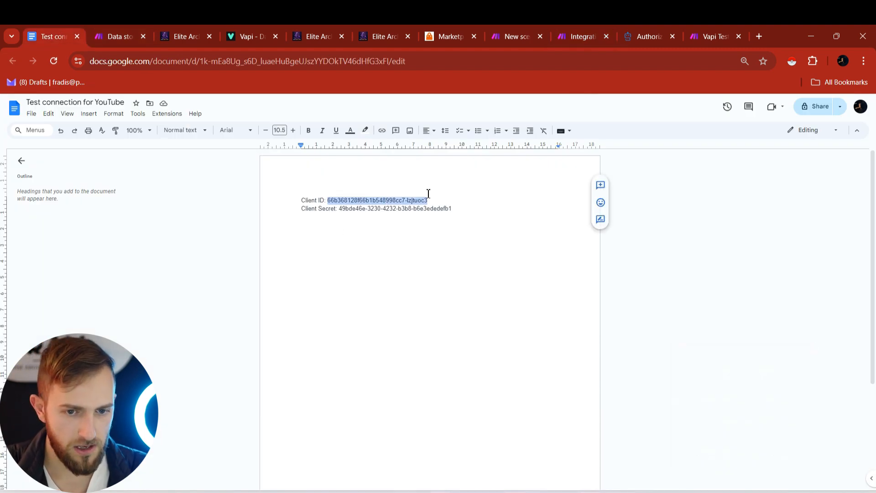
pyautogui.click(525, 26)
pyautogui.click(605, 26)
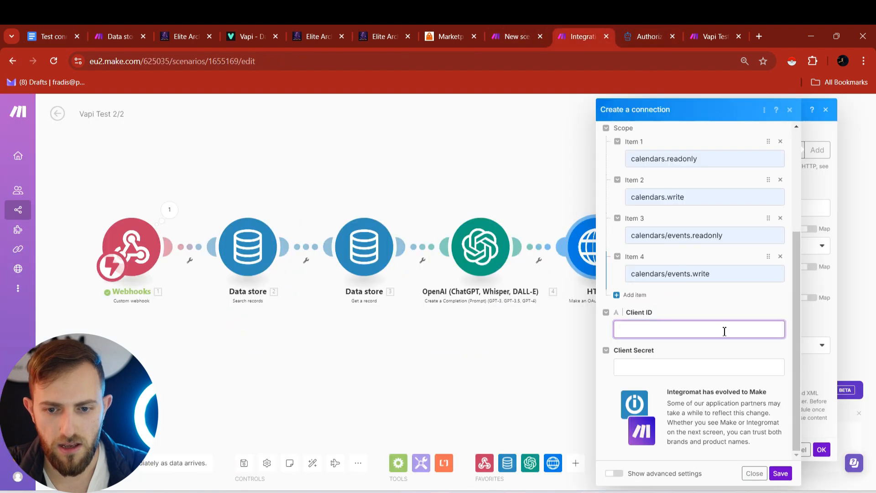
pyautogui.write('66b368128f66b1b548998dc7-lzjtuoc3')
pyautogui.click(49, 35)
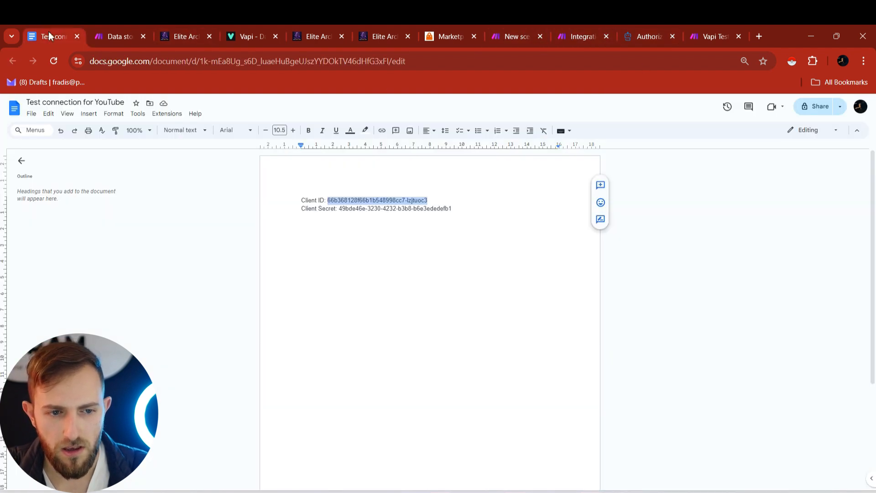
pyautogui.moveTo(339, 210); pyautogui.dragTo(464, 211)
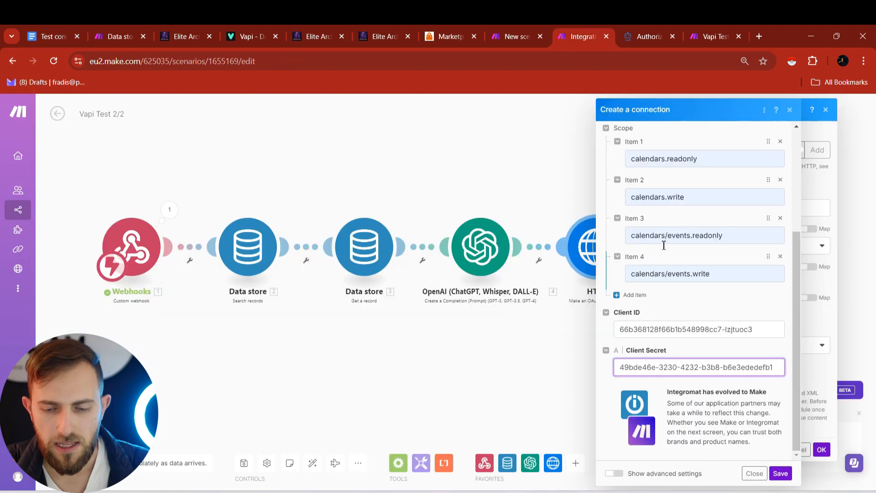
pyautogui.scroll(5, 663, 242)
pyautogui.scroll(-5, 663, 242)
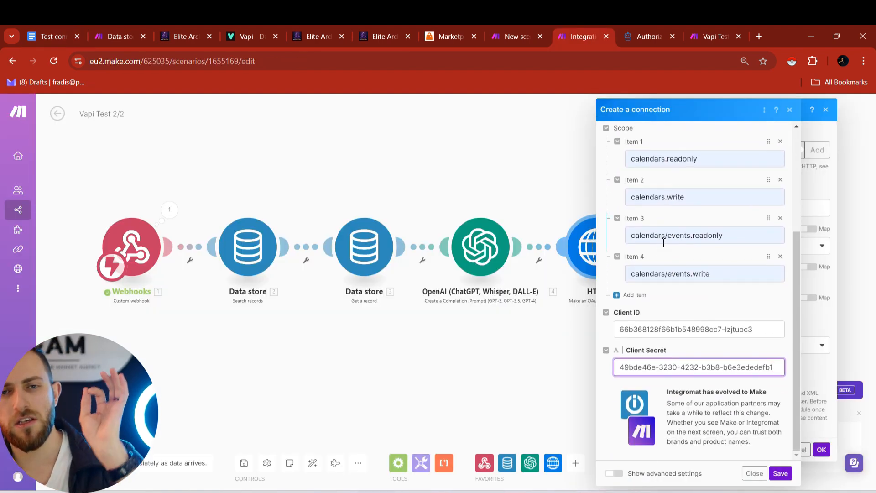
# - In the advanced connection settings, set the Scope separator to SPACE
pyautogui.scroll(2, 665, 253)
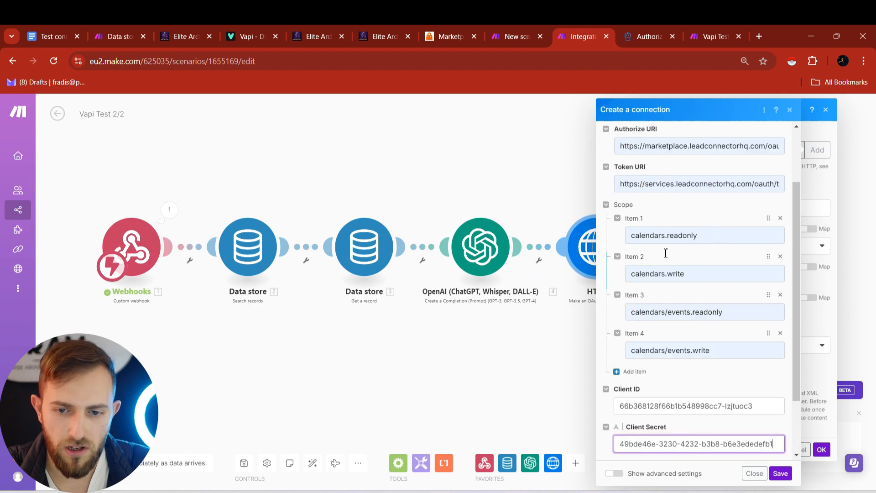
pyautogui.scroll(2, 665, 253)
pyautogui.scroll(-5, 672, 260)
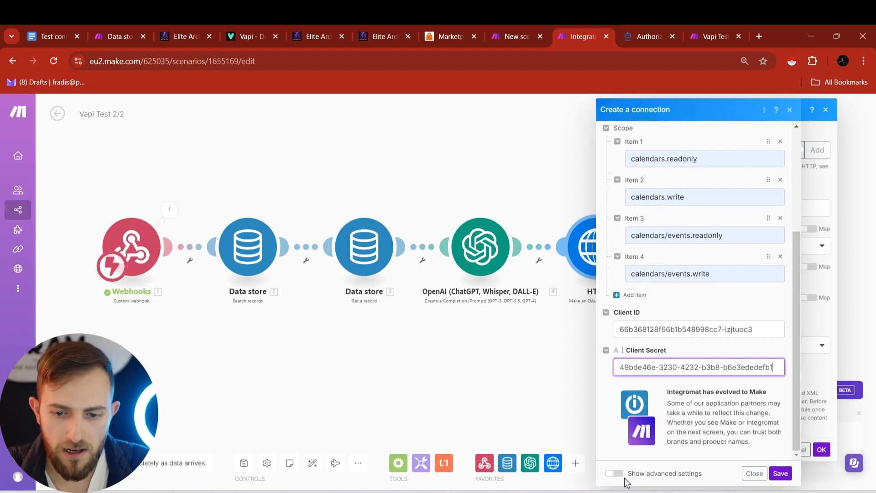
pyautogui.click(614, 475)
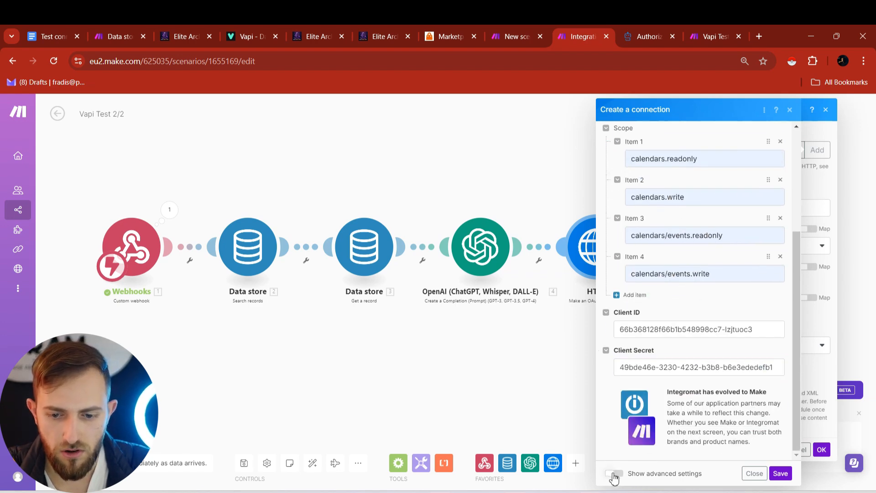
pyautogui.click(613, 473)
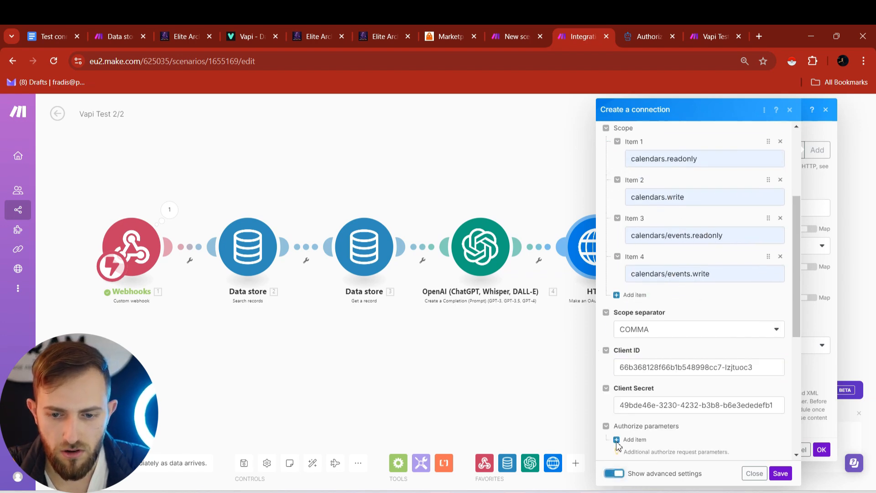
pyautogui.click(640, 336)
pyautogui.click(642, 370)
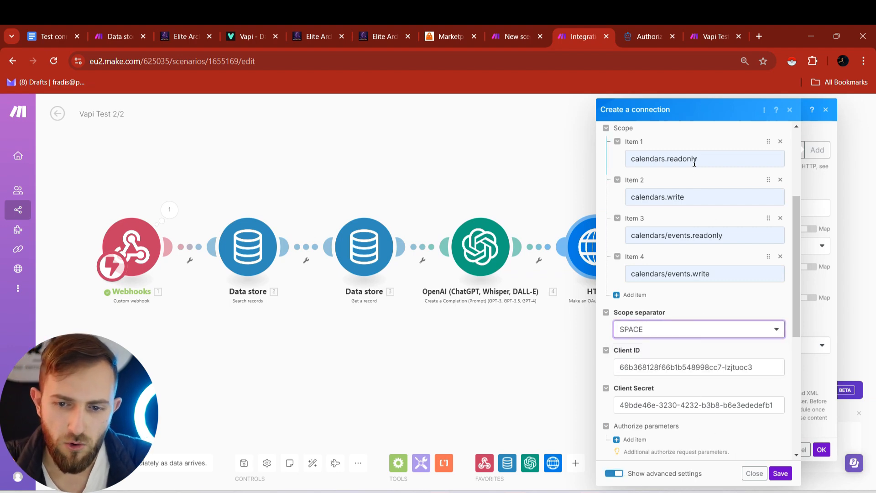
# - Save the Vapi Test #2 connection and authorize it for the HighLevel sub-account
pyautogui.click(781, 473)
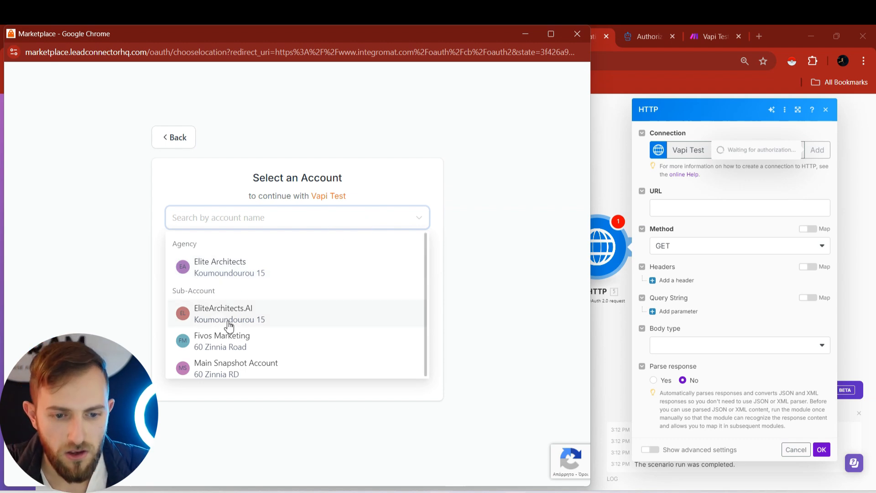
pyautogui.click(206, 315)
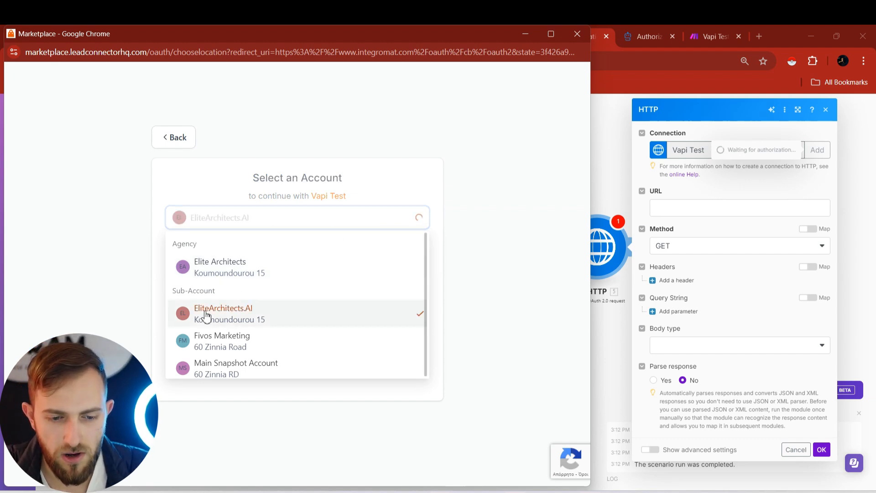
pyautogui.click(674, 207)
pyautogui.click(699, 192)
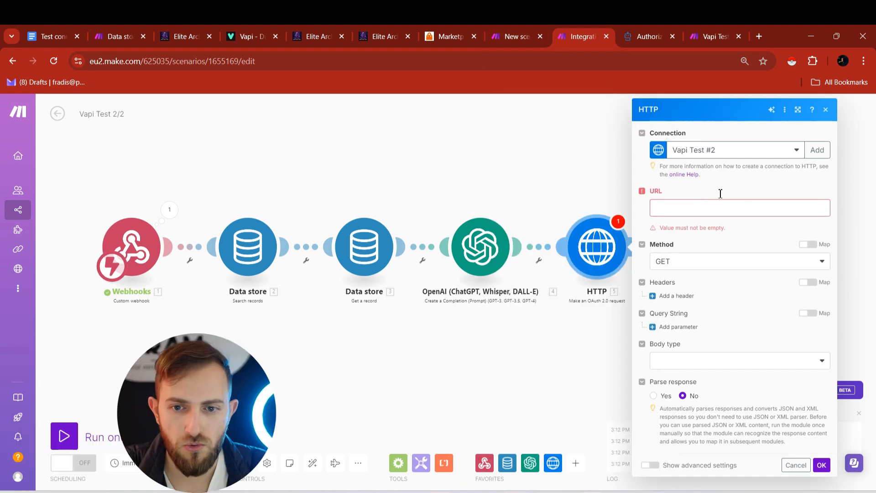
pyautogui.click(653, 28)
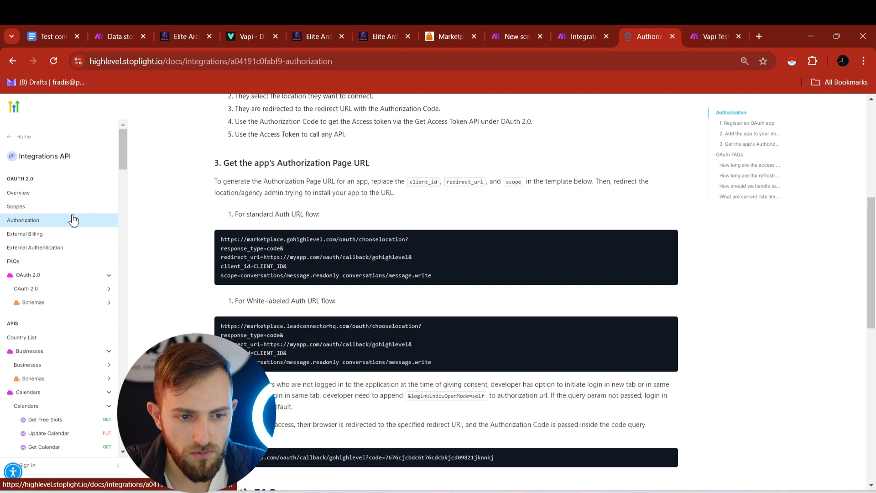
# - Copy the HighLevel Create Appointment endpoint URL into the Make HTTP request's URL field
pyautogui.scroll(-5, 72, 220)
pyautogui.scroll(-1, 65, 226)
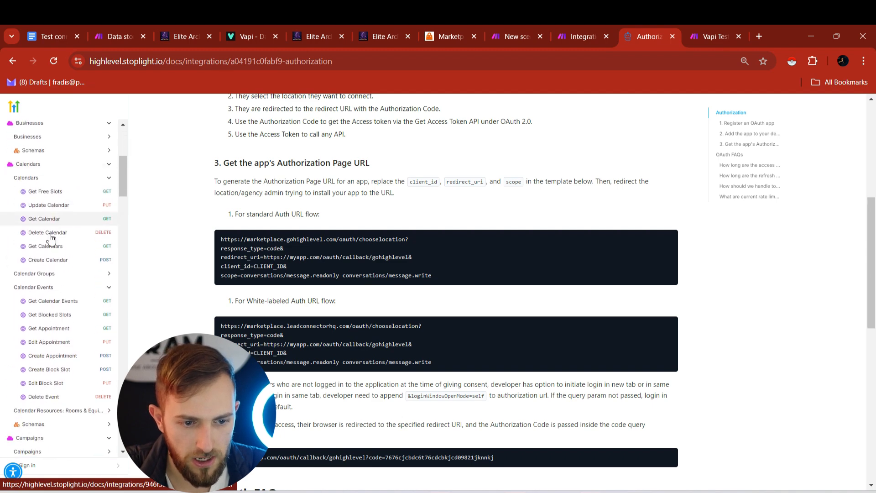
pyautogui.click(43, 358)
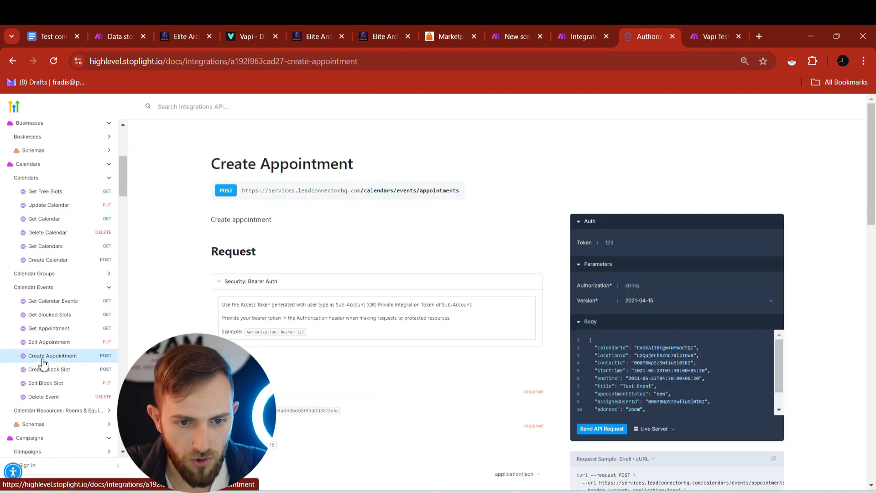
pyautogui.tripleClick(269, 191)
pyautogui.hotkey('ctrl', 'c')
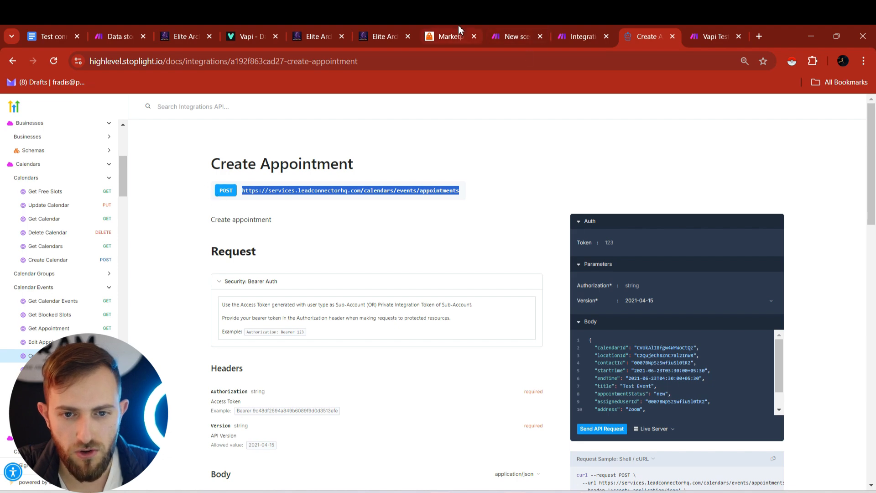
pyautogui.click(582, 28)
pyautogui.click(702, 211)
pyautogui.hotkey('ctrl', 'v')
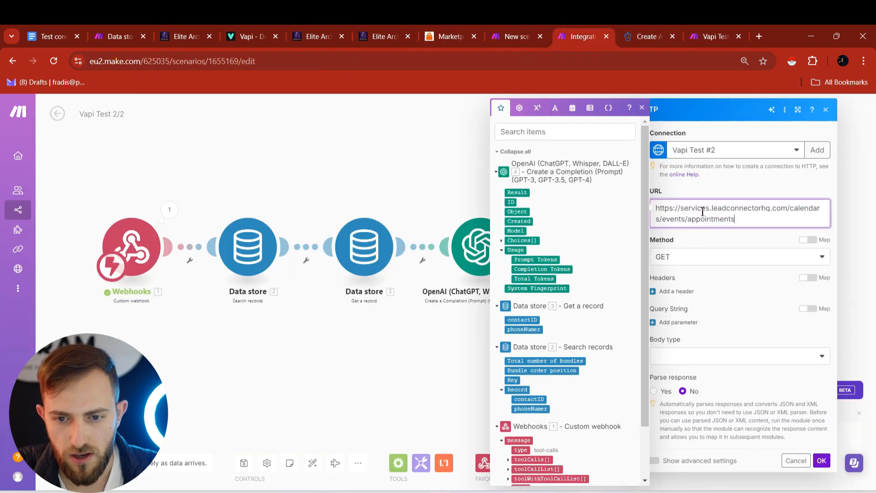
# - Set the HTTP request method to POST
pyautogui.click(695, 262)
pyautogui.click(684, 304)
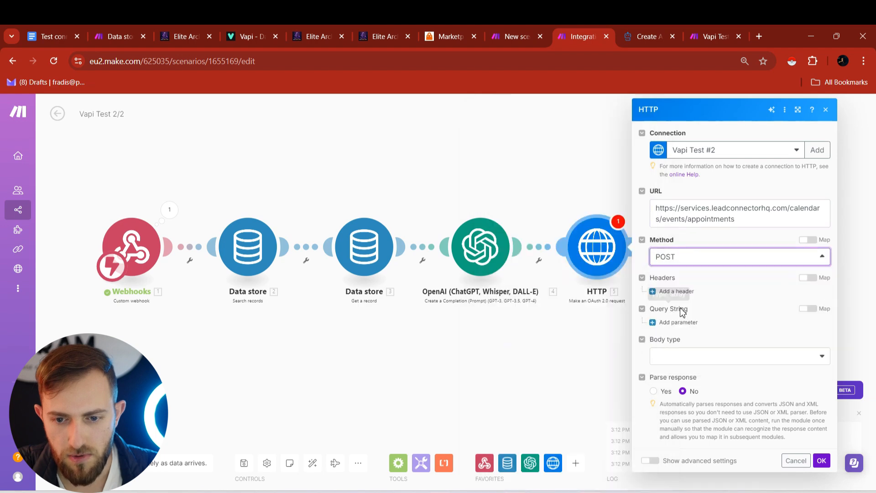
pyautogui.click(626, 30)
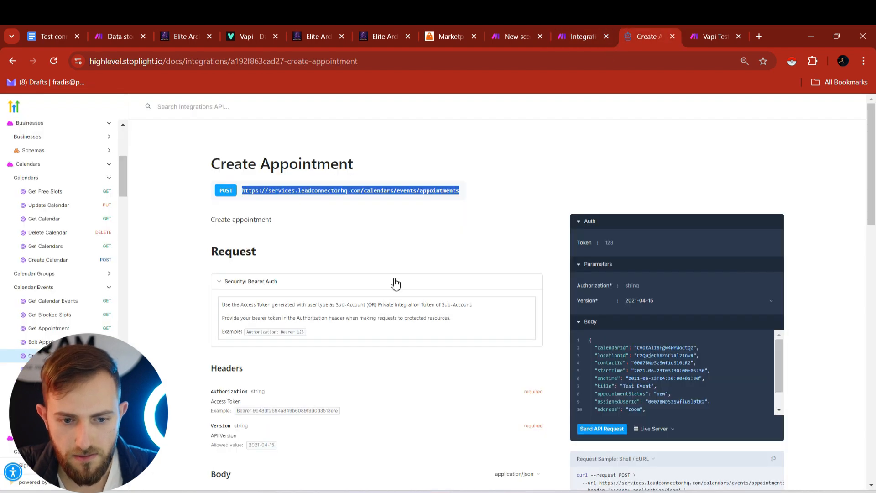
pyautogui.scroll(-3, 393, 296)
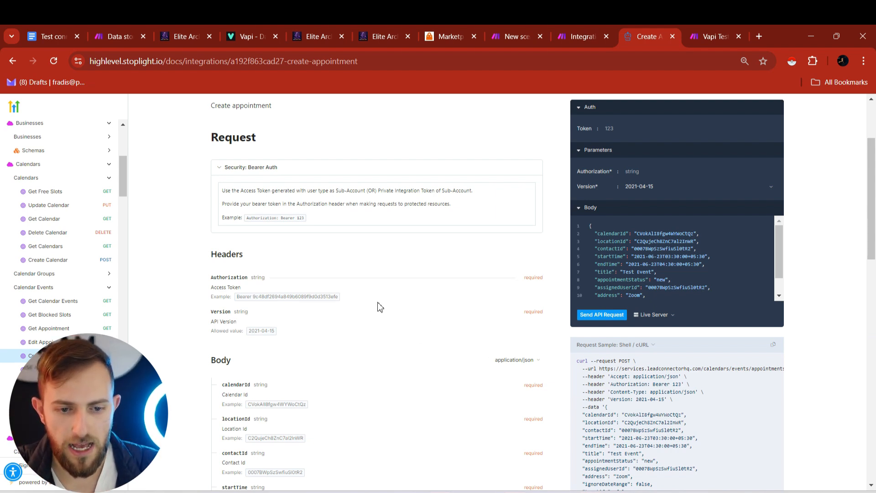
# - Add a Version header with value 2021-04-15, both copied from the HighLevel docs
pyautogui.doubleClick(223, 312)
pyautogui.hotkey('ctrl', 'c')
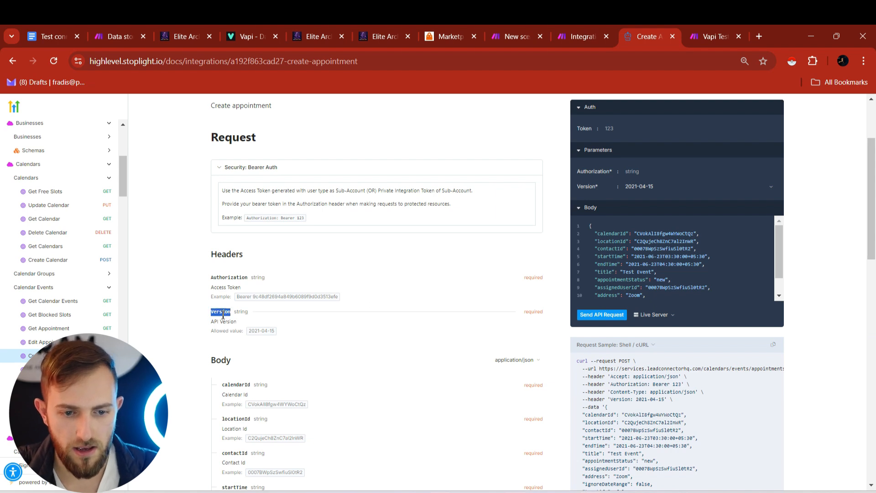
pyautogui.click(589, 26)
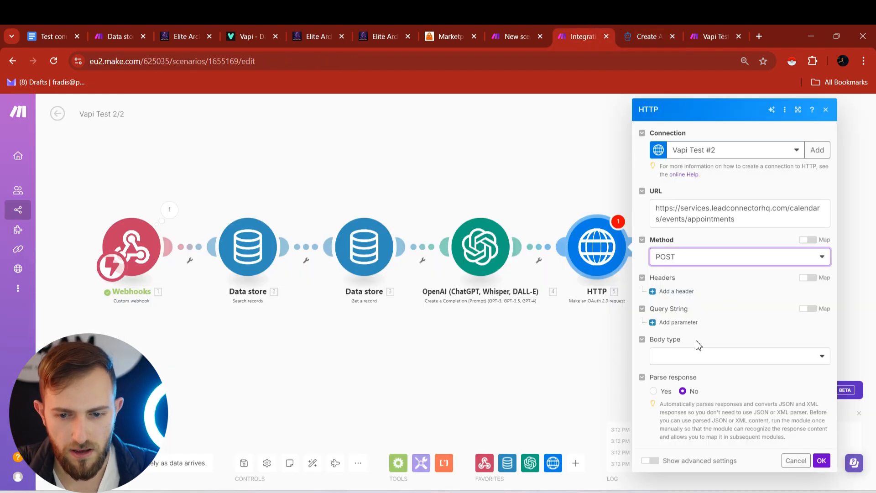
pyautogui.click(681, 292)
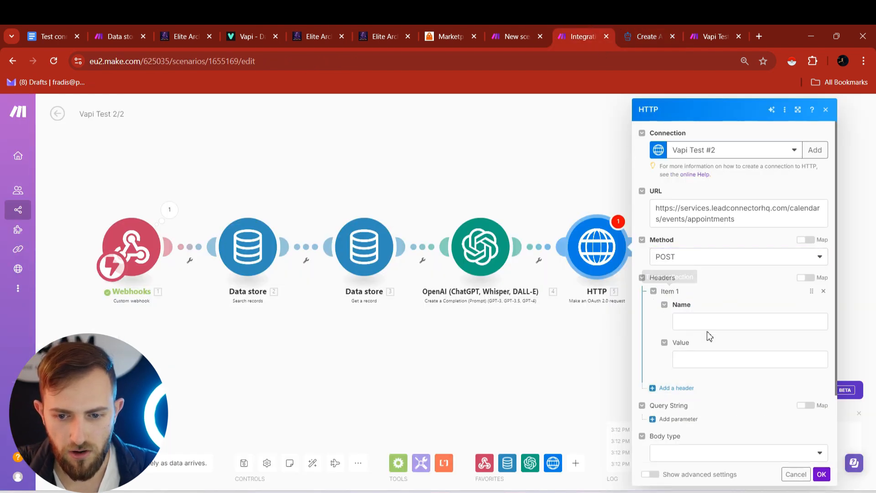
pyautogui.click(708, 327)
pyautogui.hotkey('ctrl', 'v')
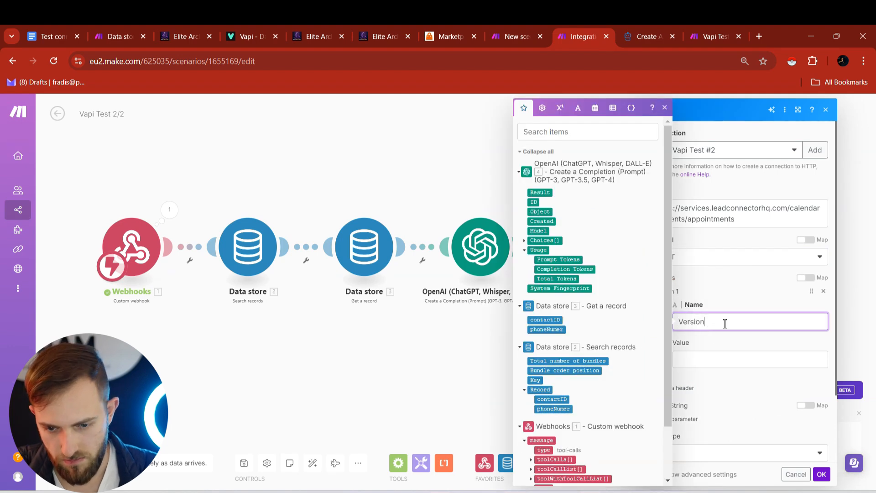
pyautogui.click(634, 32)
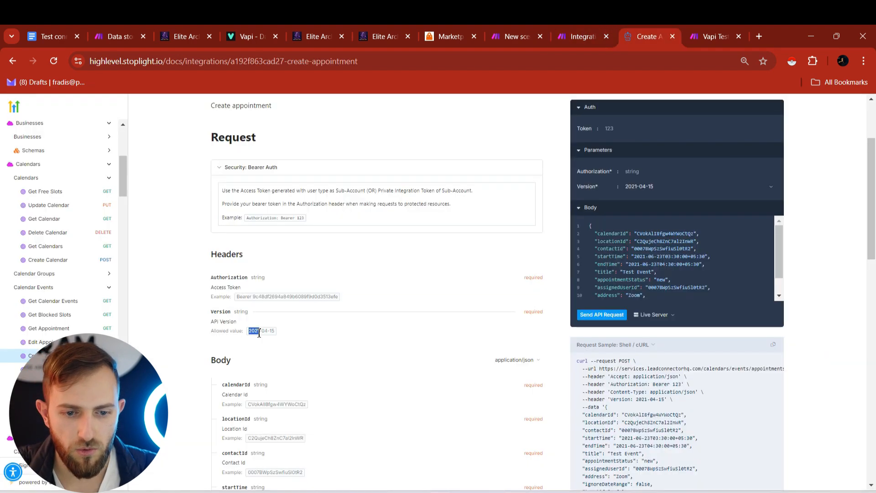
pyautogui.tripleClick(259, 331)
pyautogui.hotkey('ctrl', 'c')
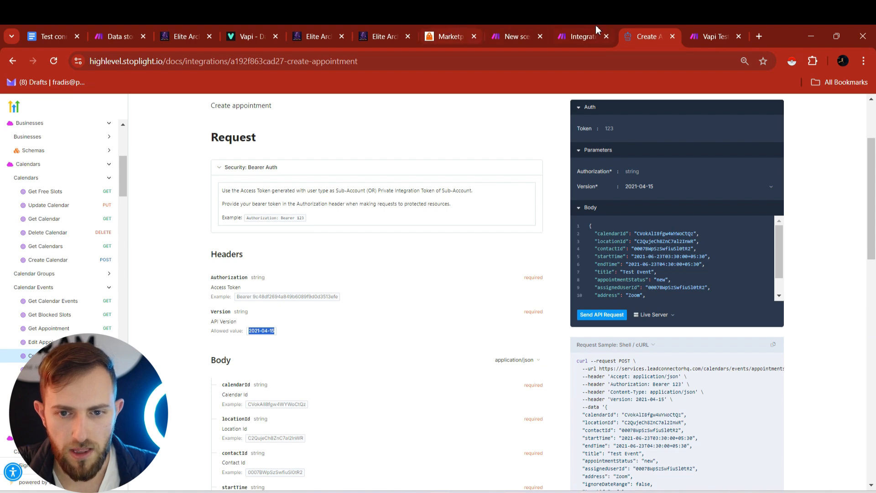
pyautogui.click(583, 32)
pyautogui.click(735, 357)
pyautogui.hotkey('ctrl', 'v')
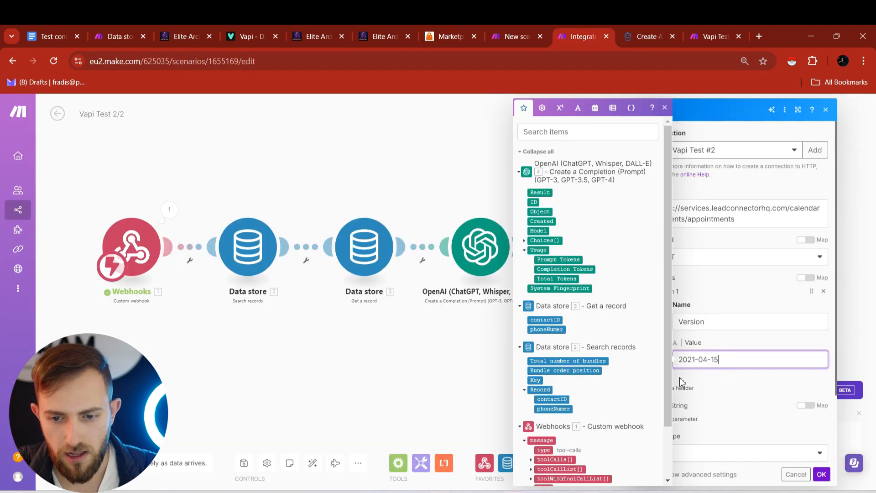
pyautogui.click(731, 342)
pyautogui.scroll(-1, 677, 370)
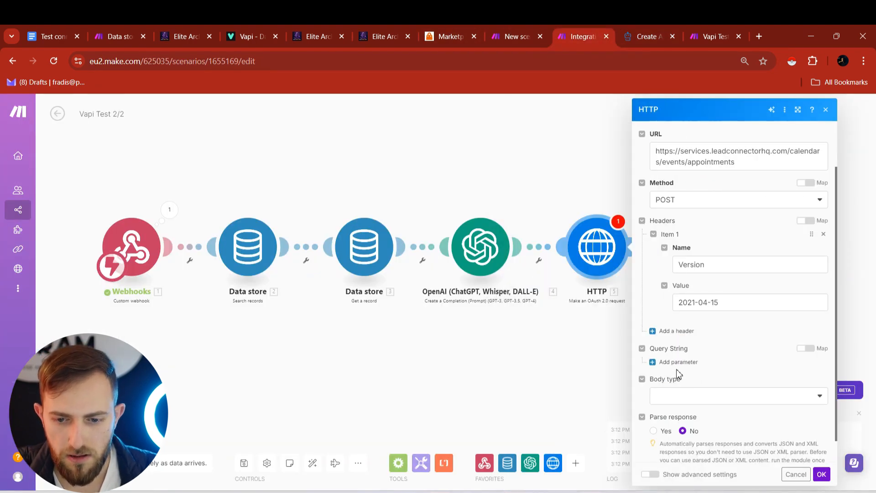
# - Set the body to Raw JSON (application/json) and paste the calendarId/locationId/contactId/startTime appointment JSON
pyautogui.click(691, 395)
pyautogui.click(694, 409)
pyautogui.scroll(-2, 708, 391)
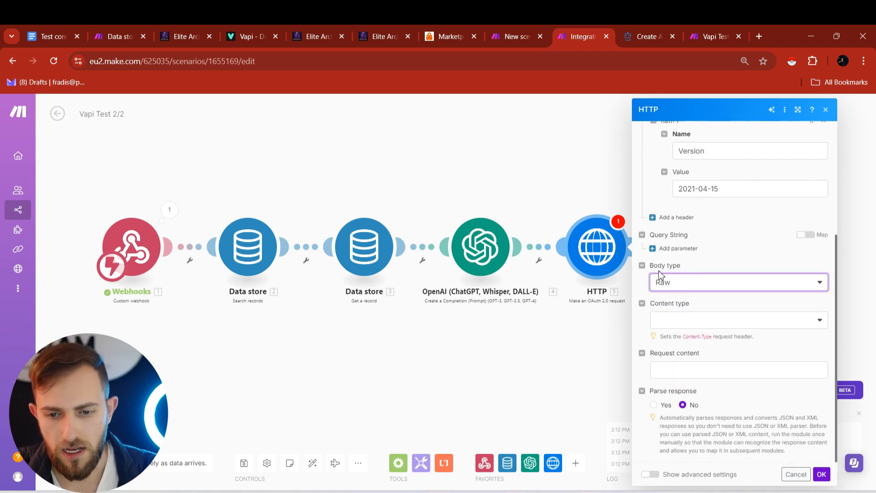
pyautogui.click(672, 322)
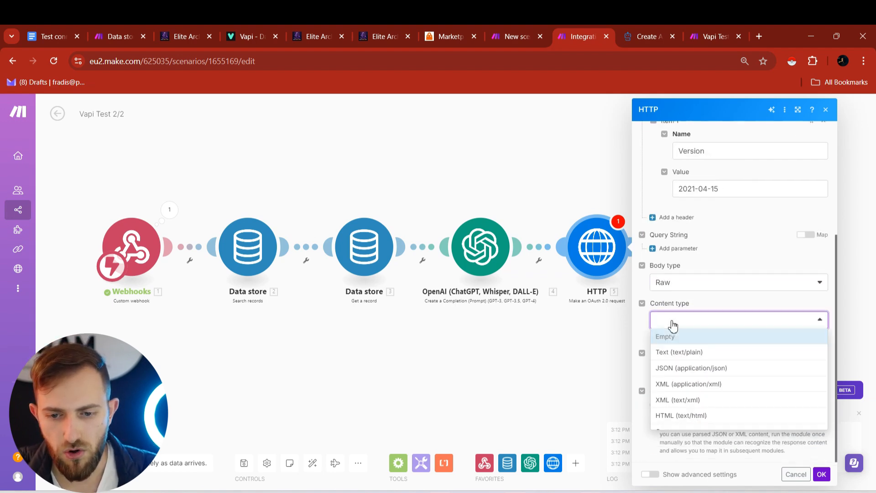
pyautogui.click(681, 369)
pyautogui.click(684, 369)
pyautogui.write('{   "calendarId": "VCpwlHqpJ69r1oU75K3e",   "locationId": "sNODOjcRSgKAPMpwZjVA",   "contactId": "3.ContactID",   "startTime": "4. Result+02:00" }')
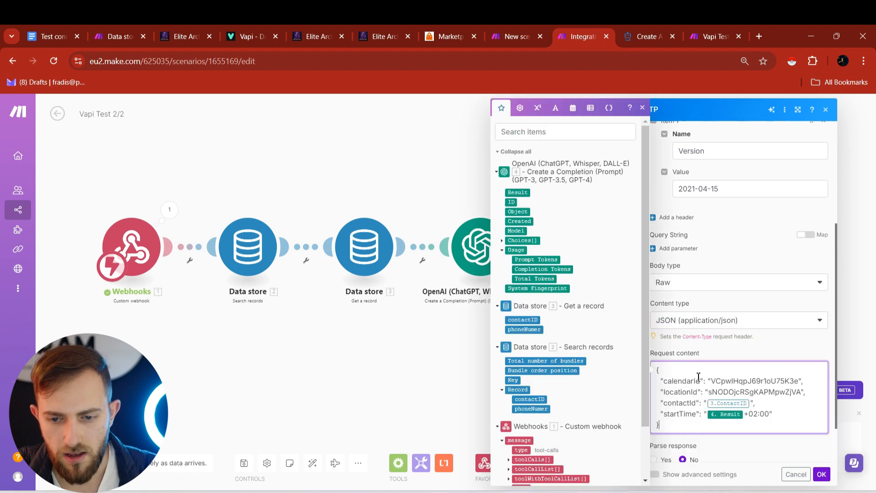
pyautogui.moveTo(659, 372)
pyautogui.mouseDown()
pyautogui.moveTo(674, 424)
pyautogui.moveTo(660, 372)
pyautogui.mouseUp()
pyautogui.click(674, 423)
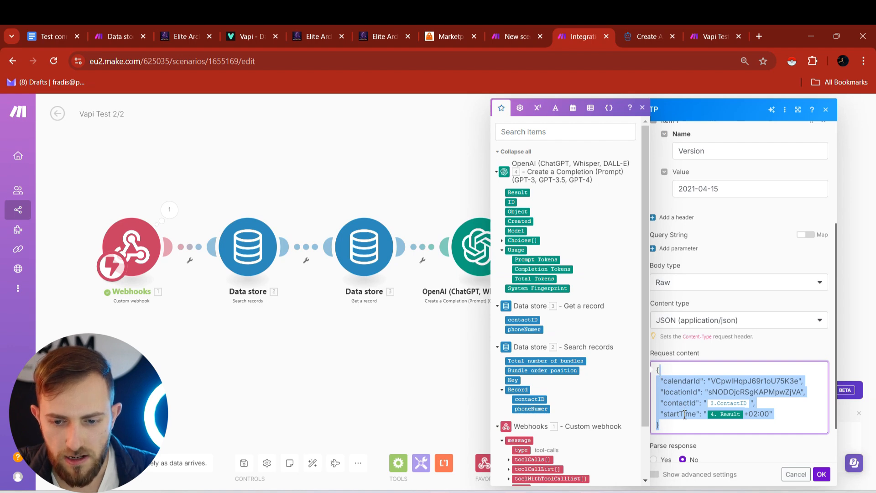
pyautogui.click(651, 35)
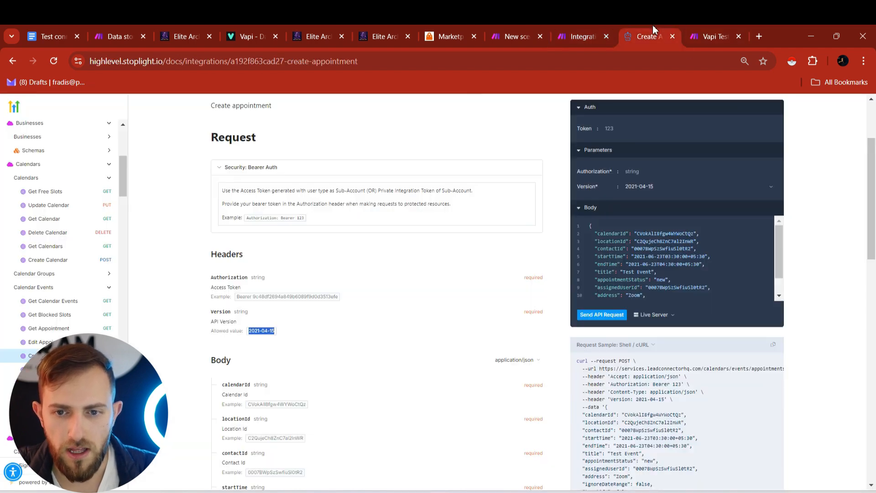
# - Verify in the docs that calendarId, locationId, contactId and startTime are the required body fields
pyautogui.scroll(-4, 323, 339)
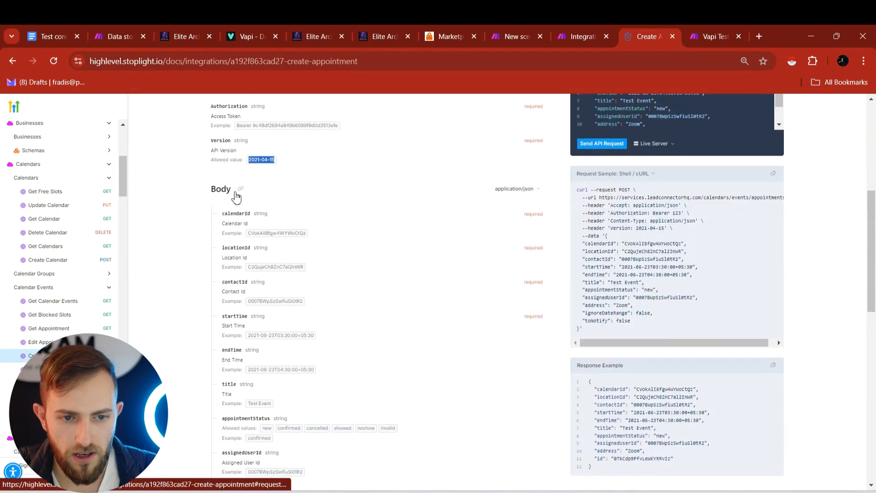
pyautogui.doubleClick(533, 214)
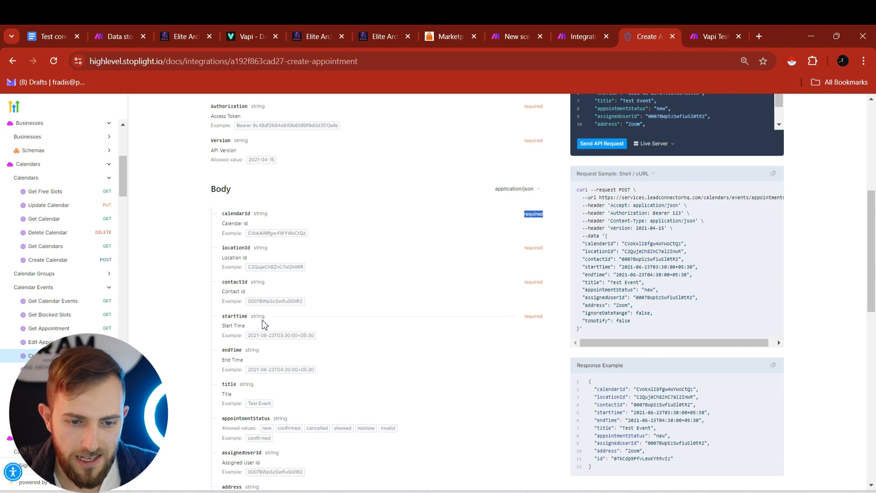
pyautogui.scroll(-1, 274, 330)
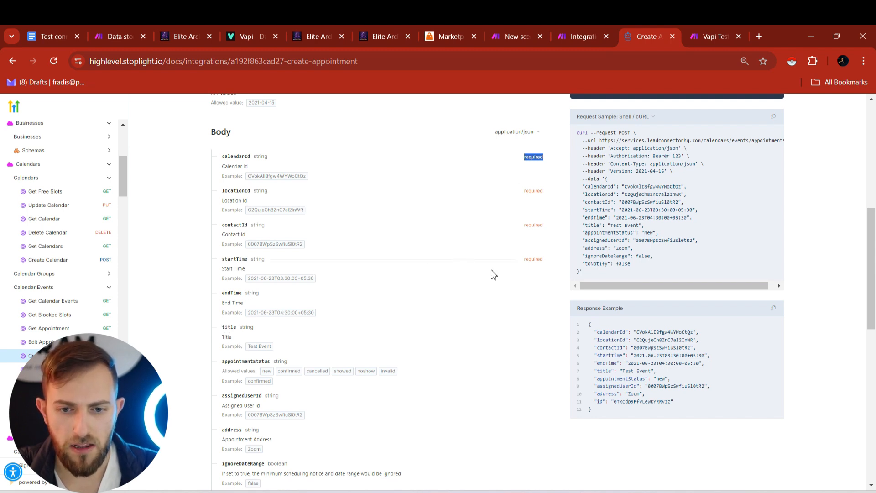
pyautogui.moveTo(548, 267); pyautogui.dragTo(528, 154)
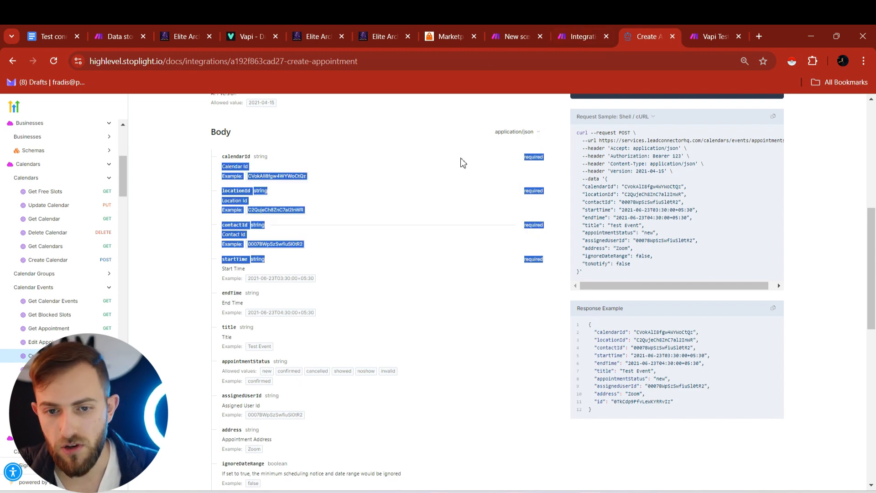
pyautogui.click(559, 30)
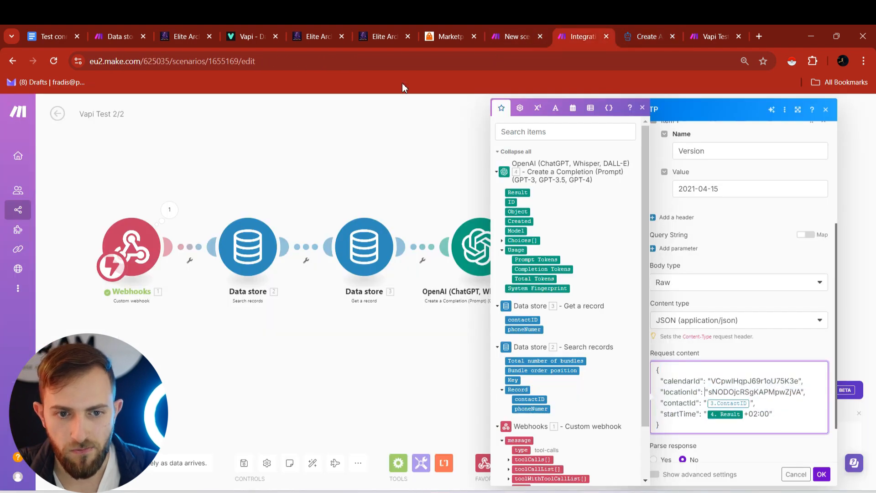
# - Replace the body's calendarId with the test calendar's ID copied from HighLevel
pyautogui.click(384, 36)
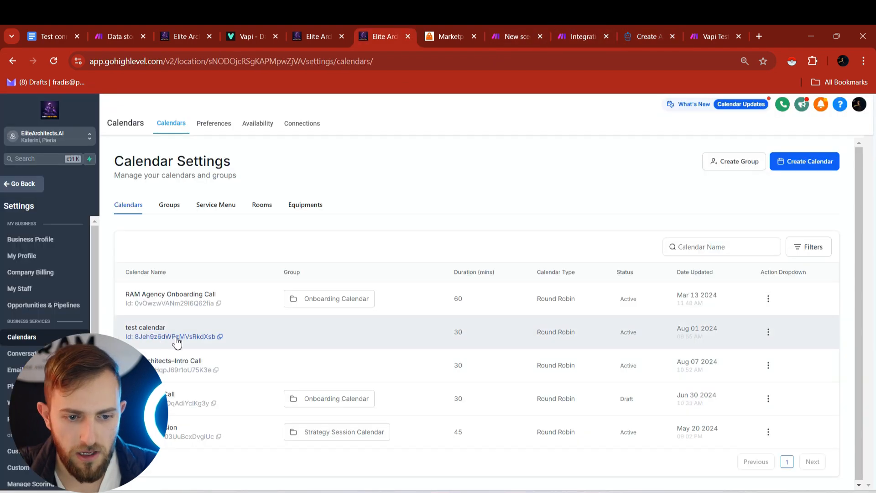
pyautogui.click(220, 337)
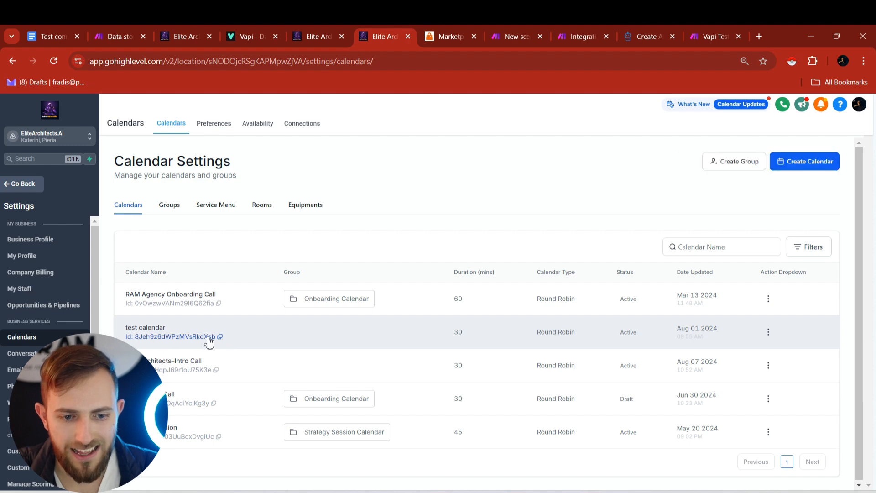
pyautogui.click(512, 35)
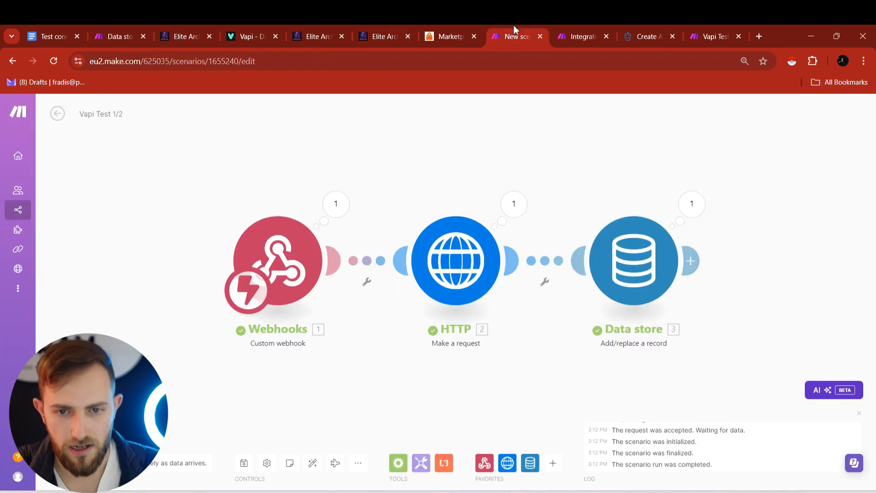
pyautogui.click(575, 34)
pyautogui.doubleClick(758, 380)
pyautogui.hotkey('ctrl', 'v')
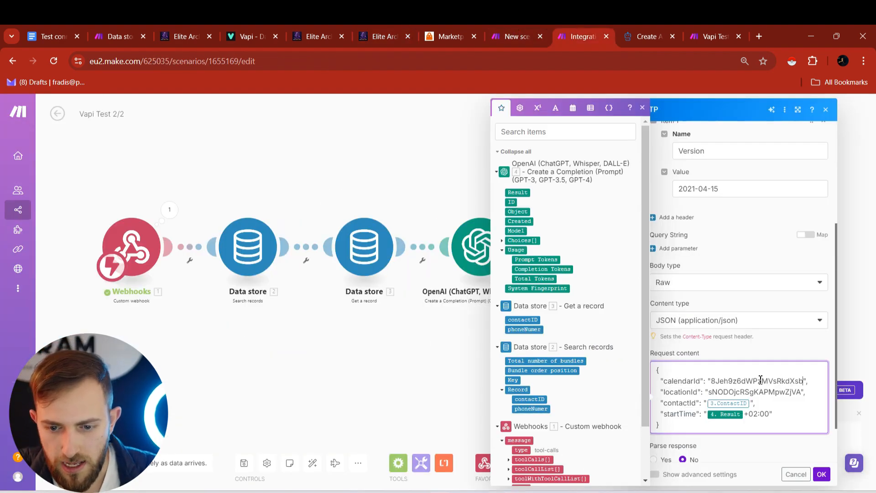
# - Replace the body's locationId with the location ID copied from the HighLevel page address
pyautogui.click(644, 28)
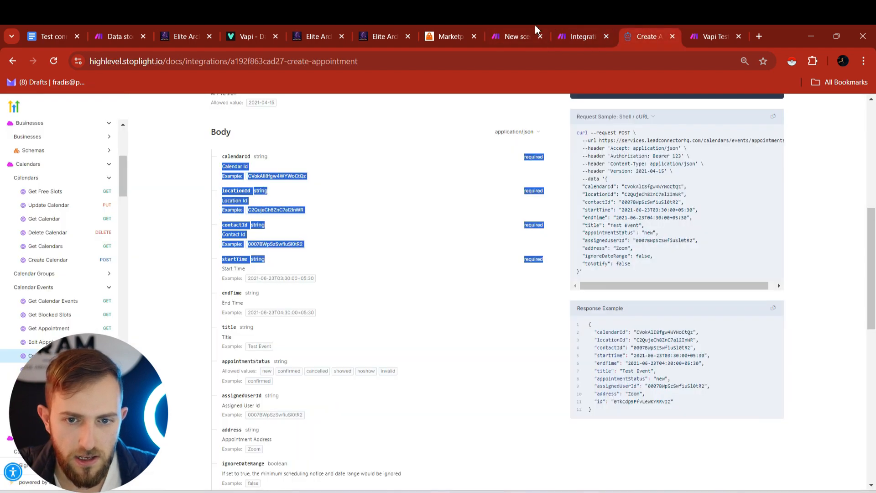
pyautogui.click(379, 33)
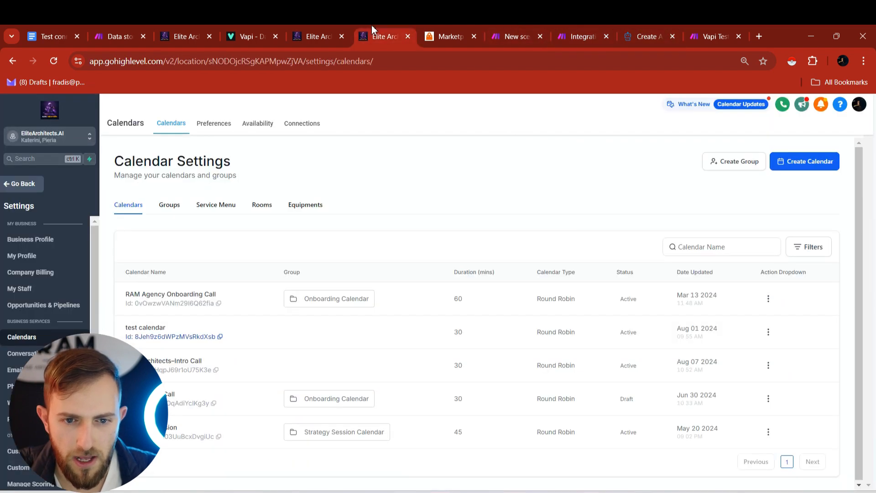
pyautogui.doubleClick(230, 64)
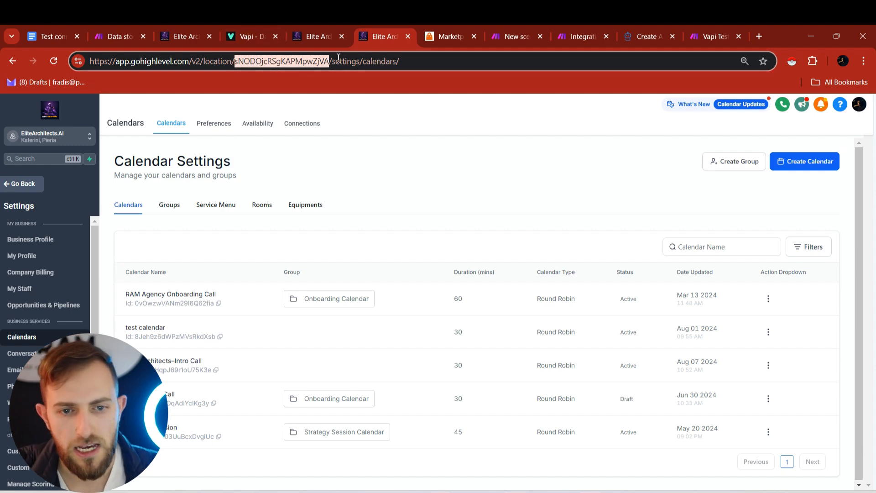
pyautogui.rightClick(304, 63)
pyautogui.click(348, 168)
pyautogui.click(543, 26)
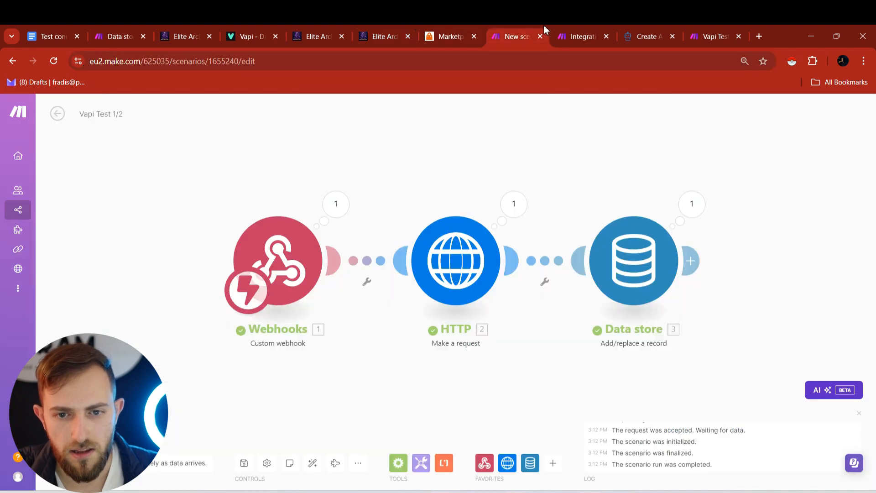
pyautogui.click(562, 29)
pyautogui.doubleClick(740, 396)
pyautogui.hotkey('ctrl', 'v')
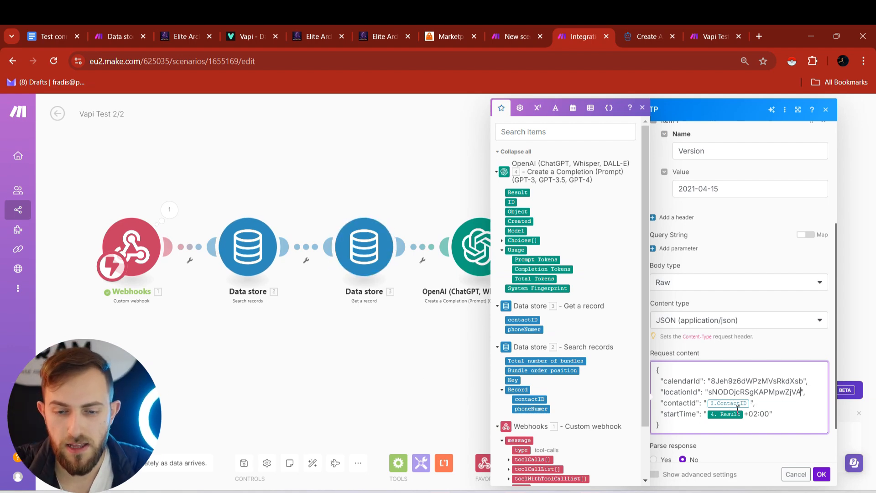
# - Remap contactId to the contactID from the Get a record data store step
pyautogui.click(639, 26)
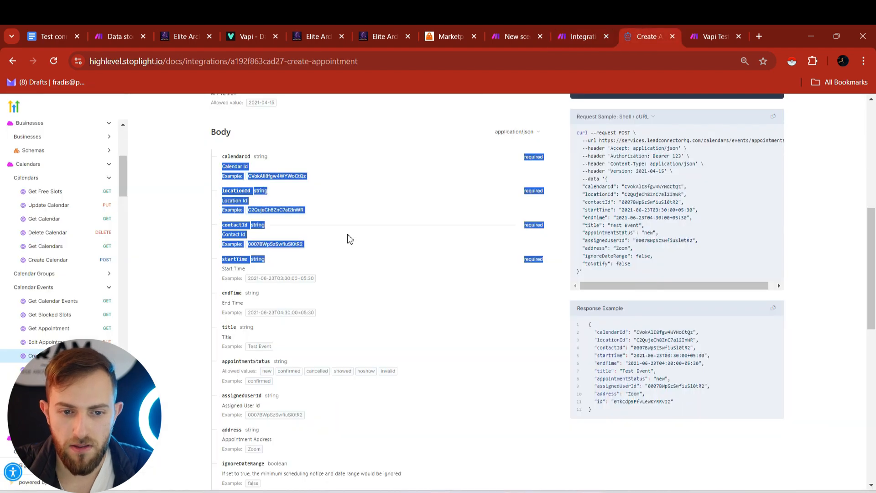
pyautogui.click(595, 27)
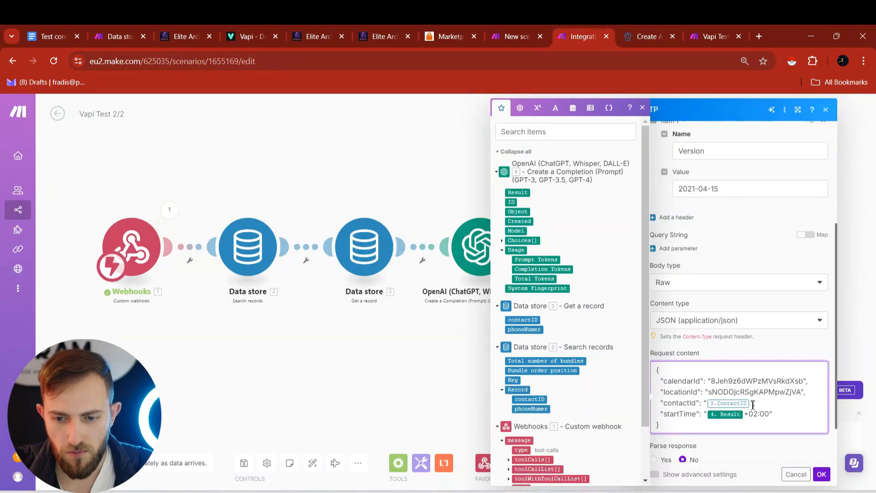
pyautogui.press('BackSpace')
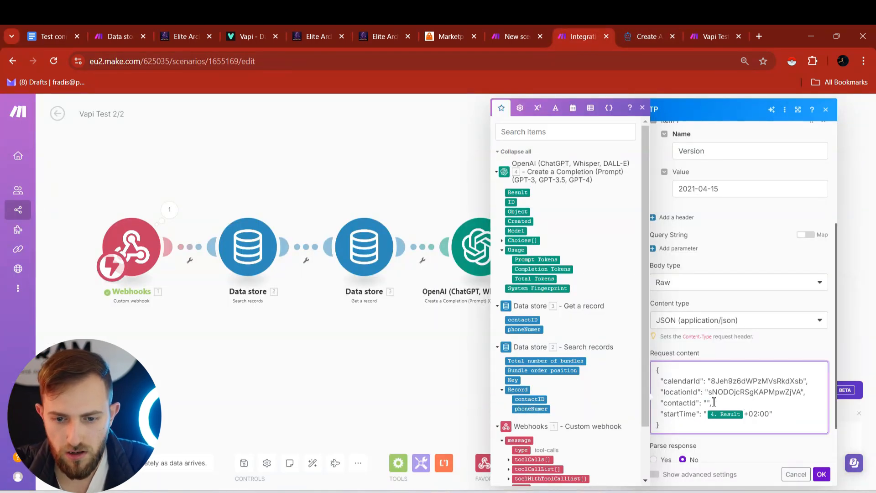
pyautogui.click(524, 320)
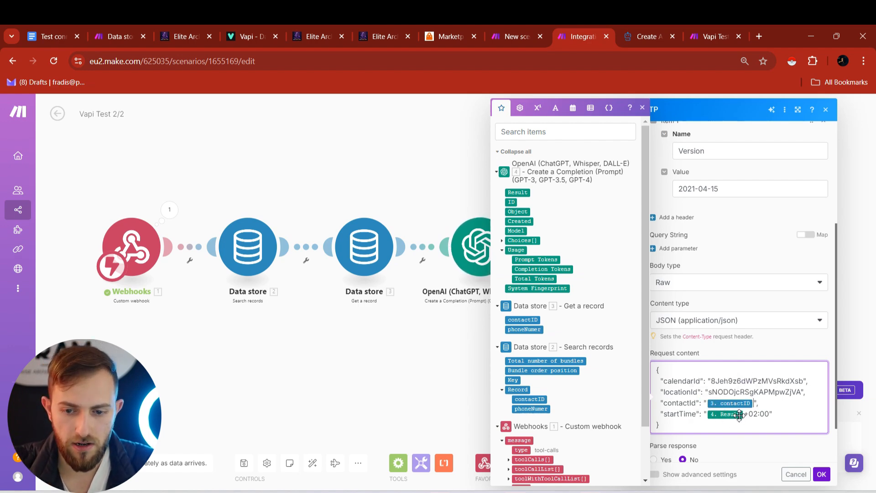
# - Close the HTTP module and reopen the OpenAI module's settings to inspect webhook data
pyautogui.click(820, 474)
pyautogui.click(487, 250)
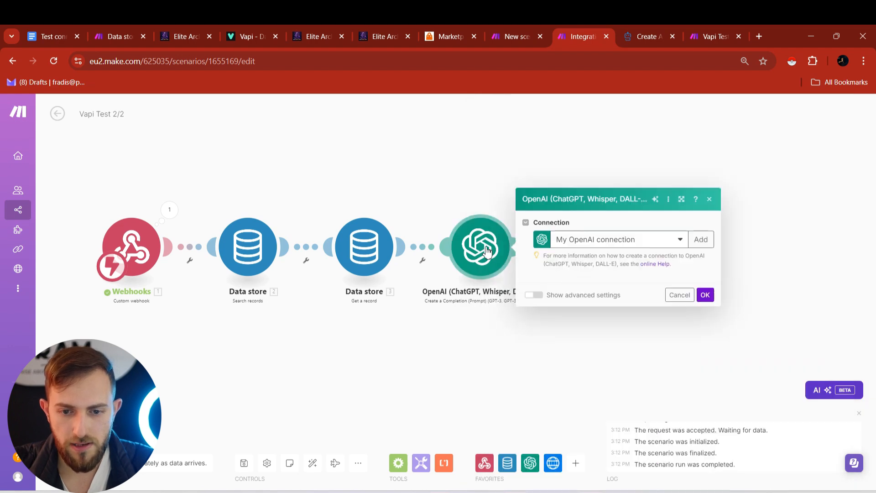
pyautogui.scroll(-8, 584, 228)
pyautogui.scroll(-4, 572, 260)
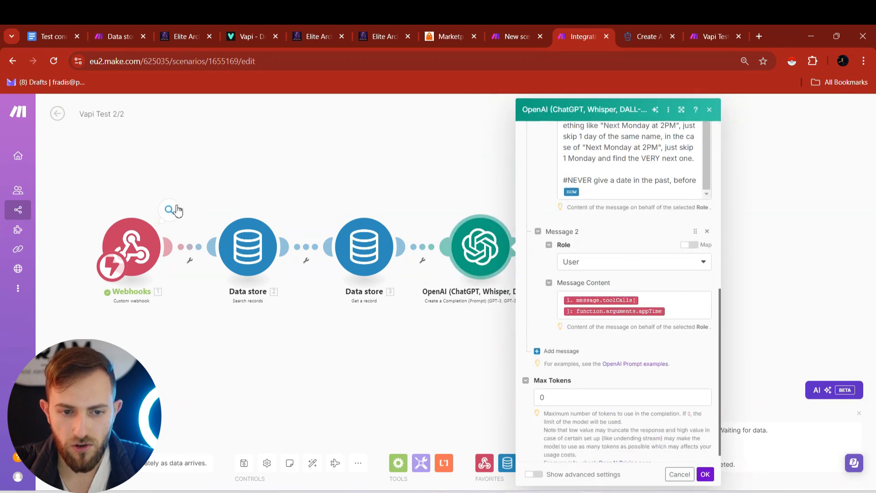
pyautogui.click(170, 210)
# - Confirm the webhook's appTime is '2 PM tomorrow' and review the OpenAI date-formatting prompt
pyautogui.click(252, 257)
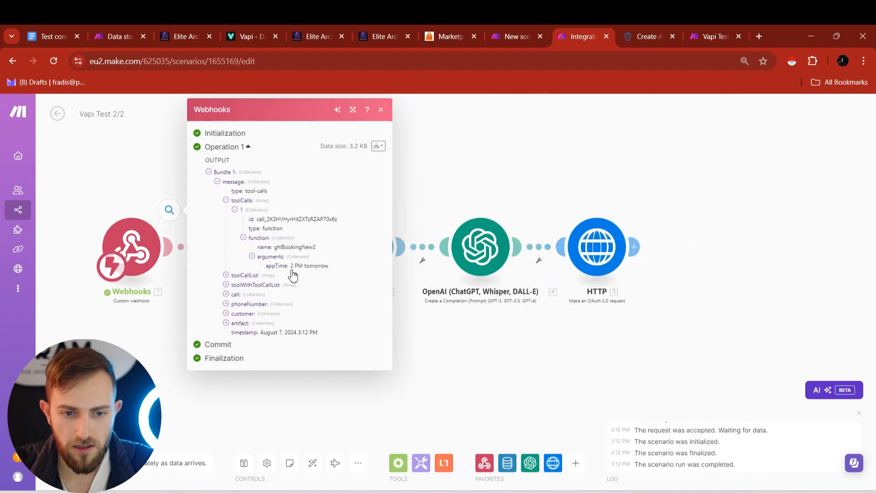
pyautogui.moveTo(291, 269); pyautogui.dragTo(331, 273)
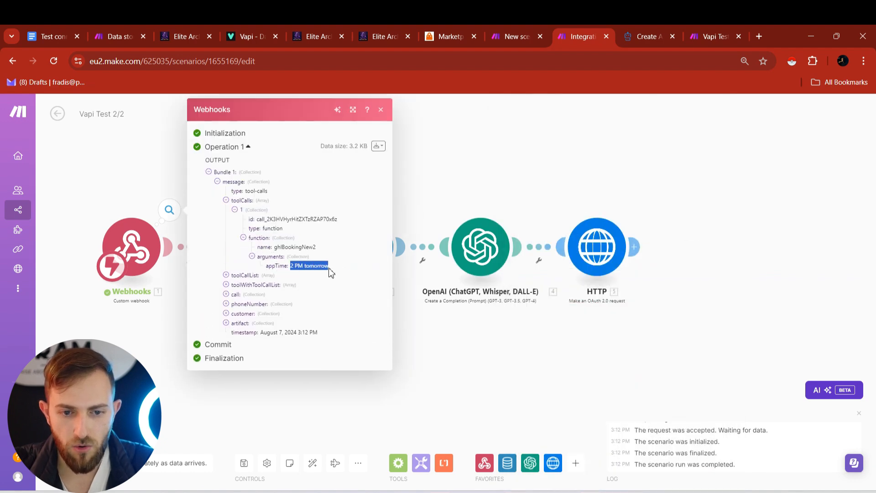
pyautogui.click(414, 188)
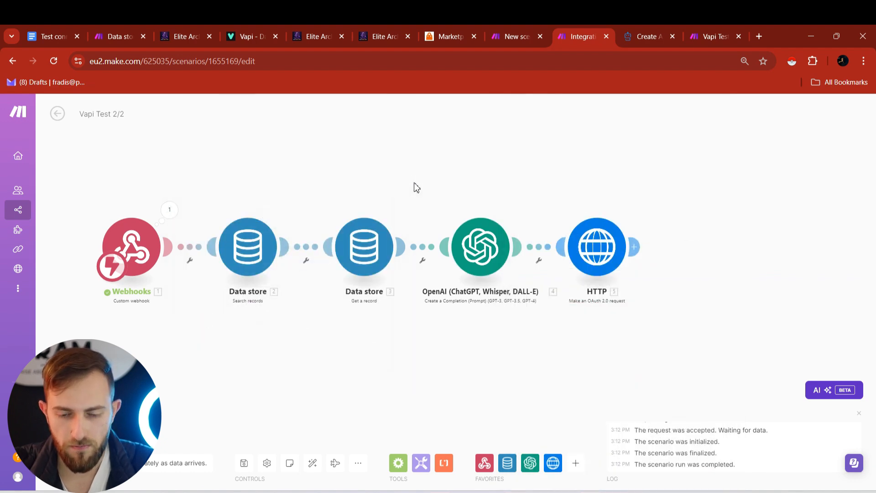
pyautogui.click(473, 249)
pyautogui.scroll(-3, 575, 273)
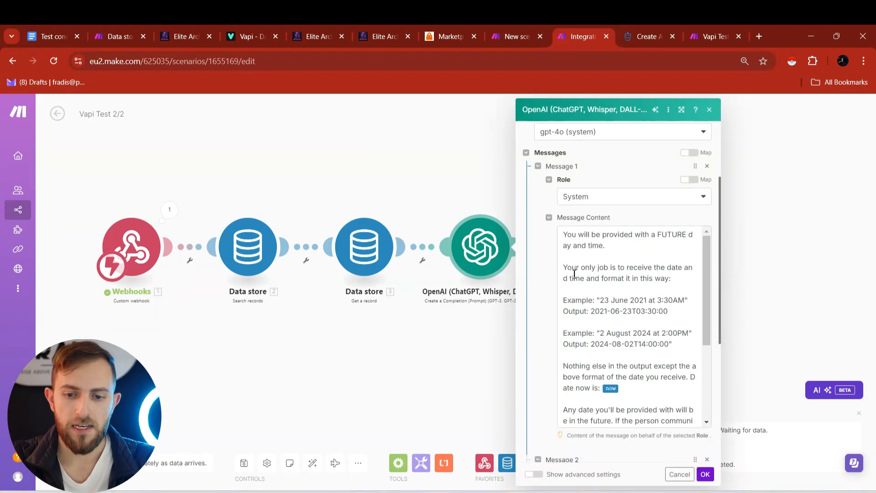
pyautogui.scroll(-4, 574, 273)
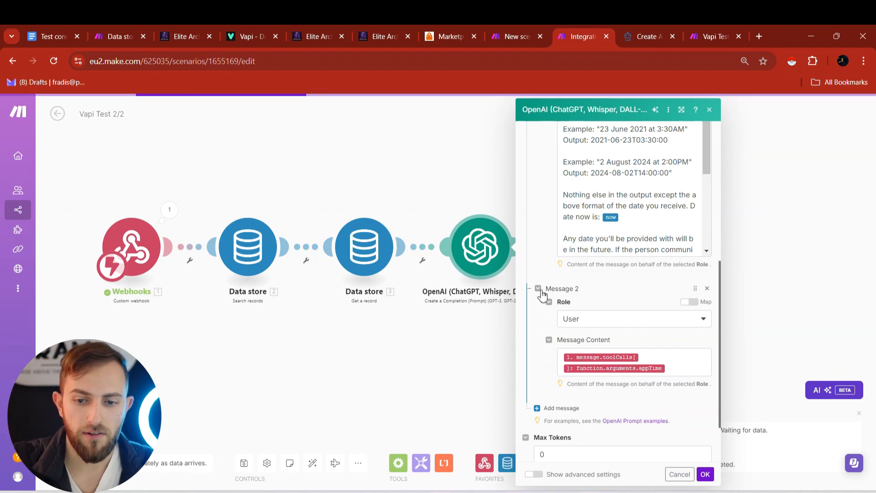
pyautogui.click(775, 243)
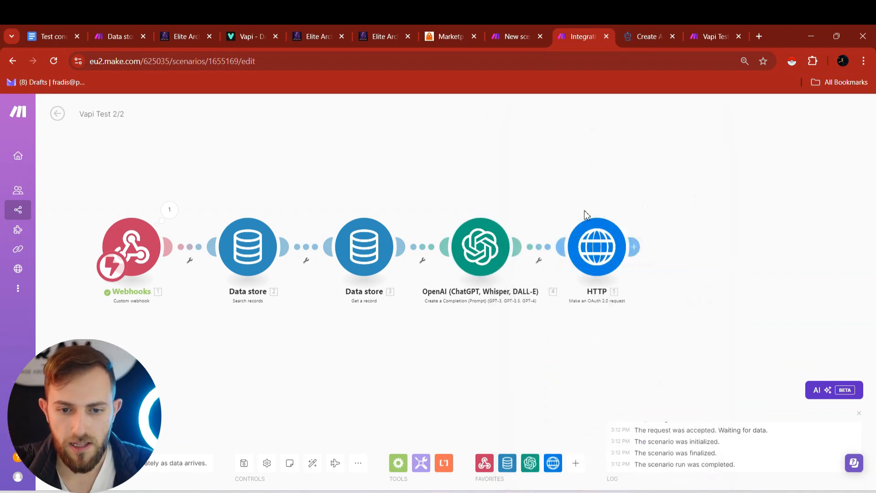
pyautogui.click(597, 246)
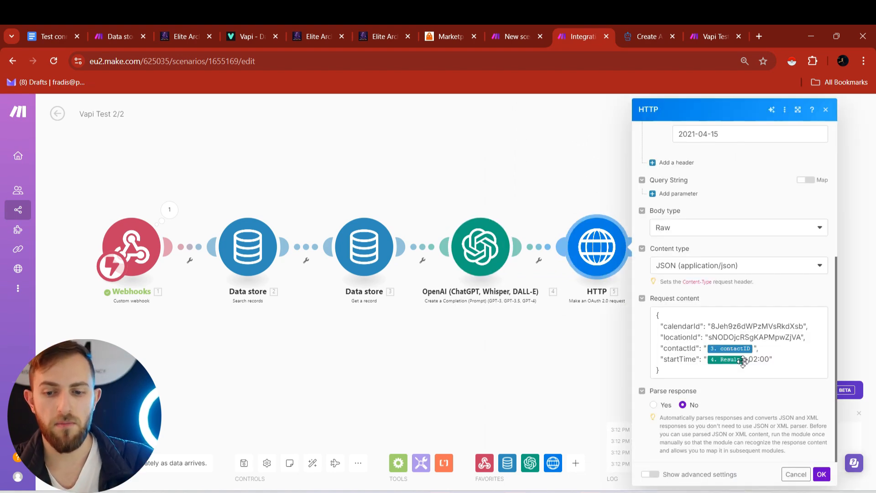
pyautogui.moveTo(744, 361); pyautogui.dragTo(772, 360)
pyautogui.click(771, 360)
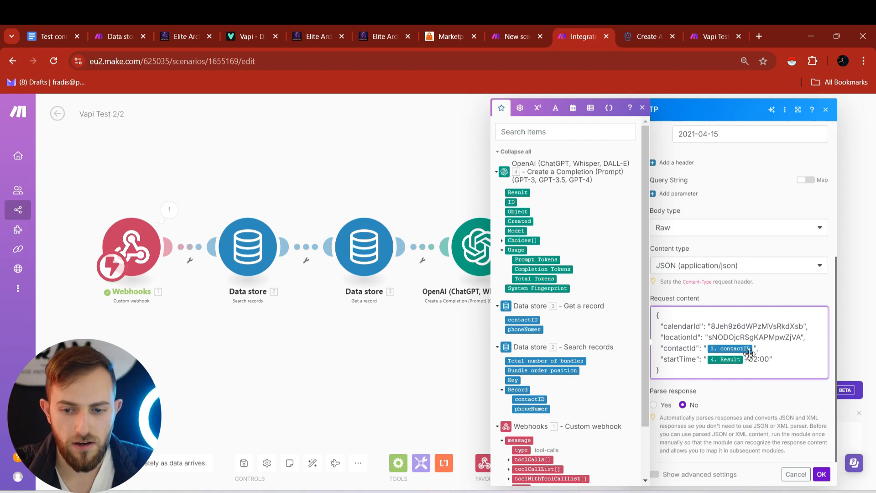
pyautogui.click(353, 26)
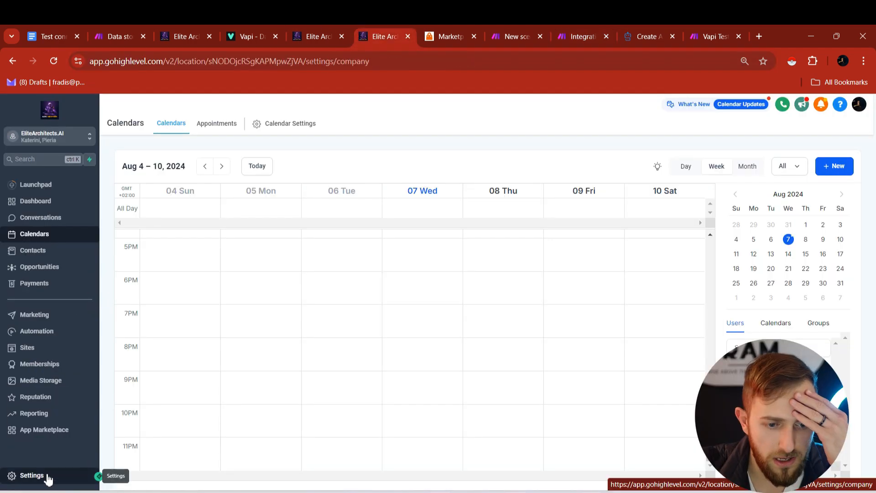
pyautogui.click(18, 475)
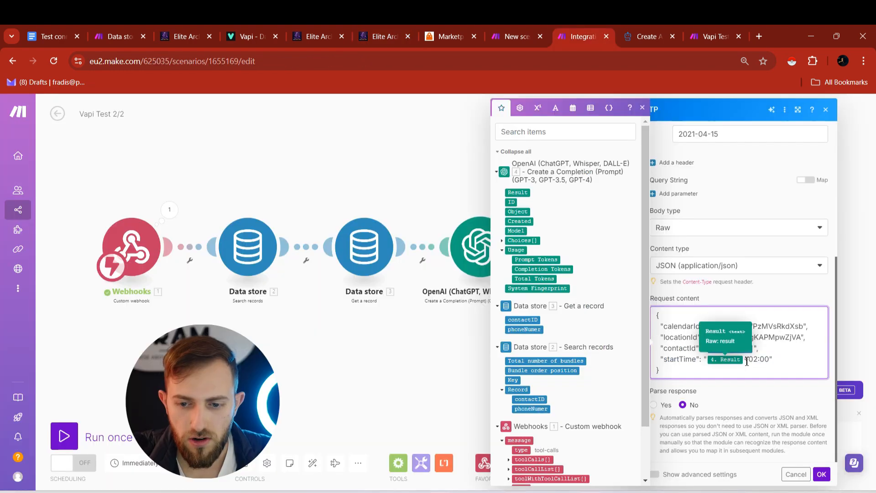
pyautogui.moveTo(744, 360); pyautogui.dragTo(775, 360)
pyautogui.click(746, 365)
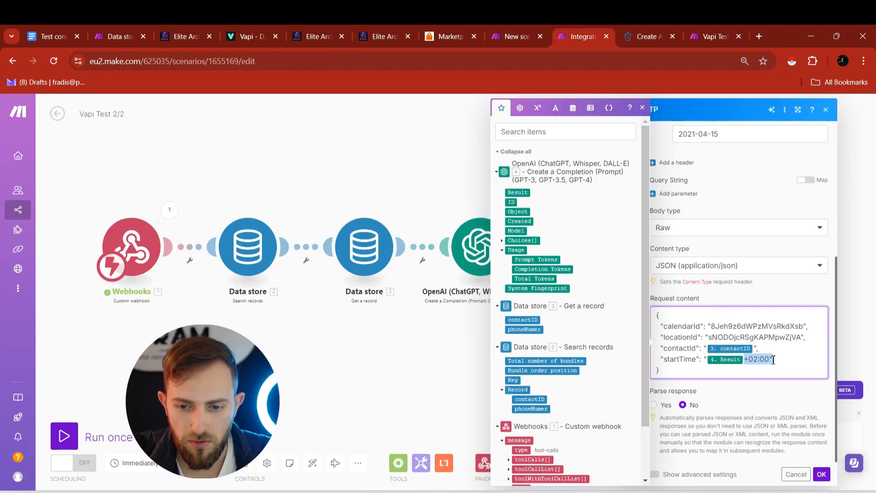
pyautogui.click(821, 474)
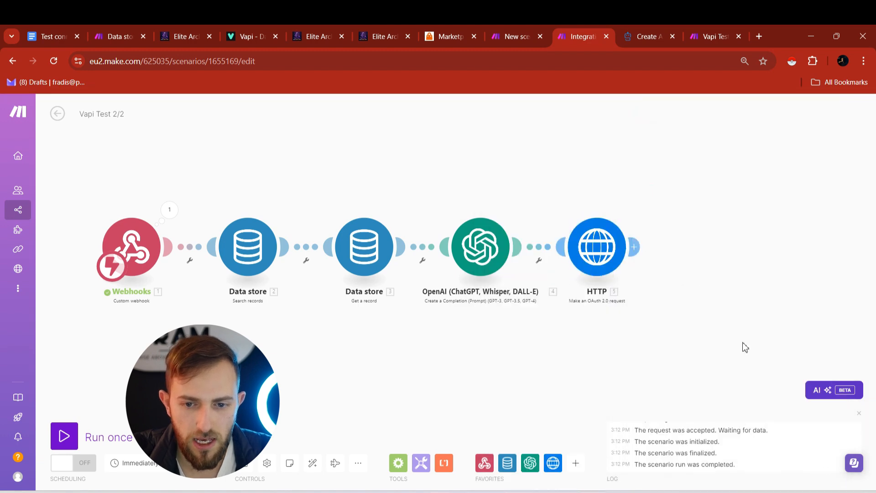
# - Add a router after the HTTP module with a Webhook response on its first route, status 201
pyautogui.click(633, 247)
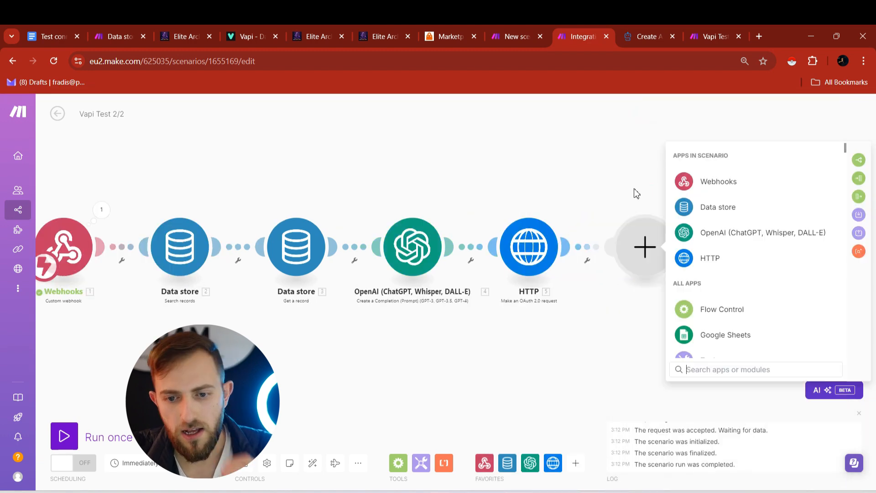
pyautogui.click(859, 160)
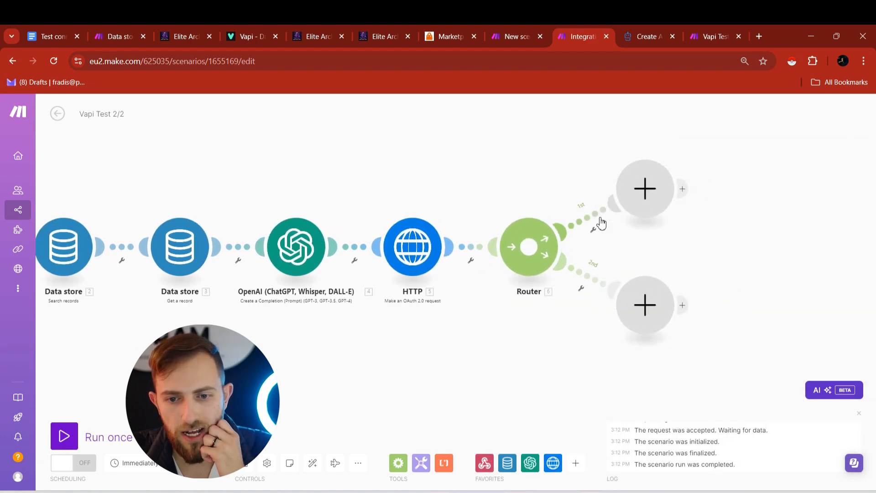
pyautogui.click(646, 185)
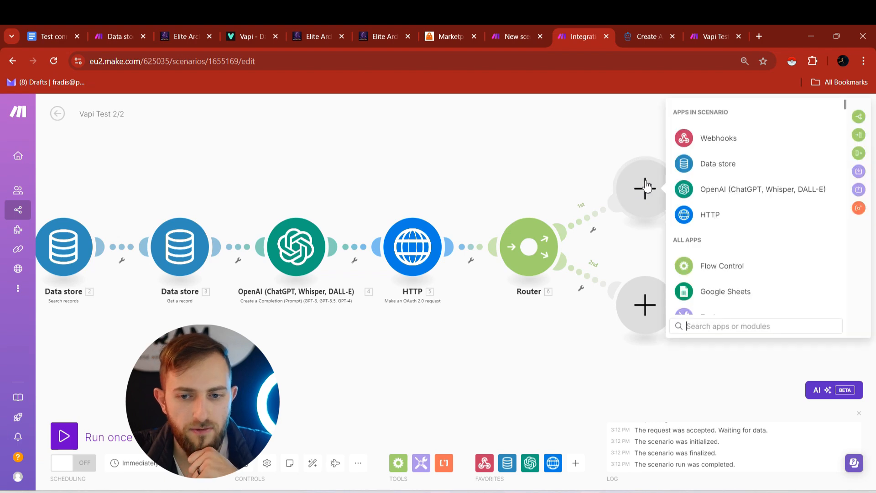
pyautogui.click(720, 139)
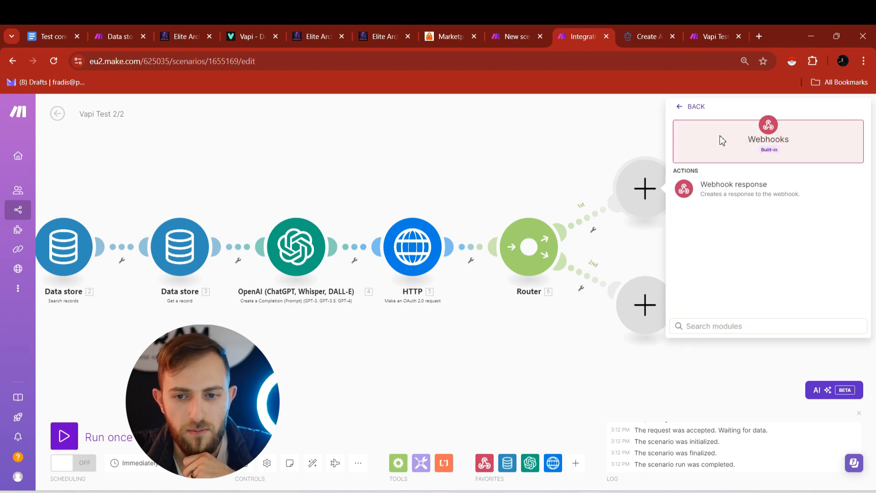
pyautogui.click(729, 195)
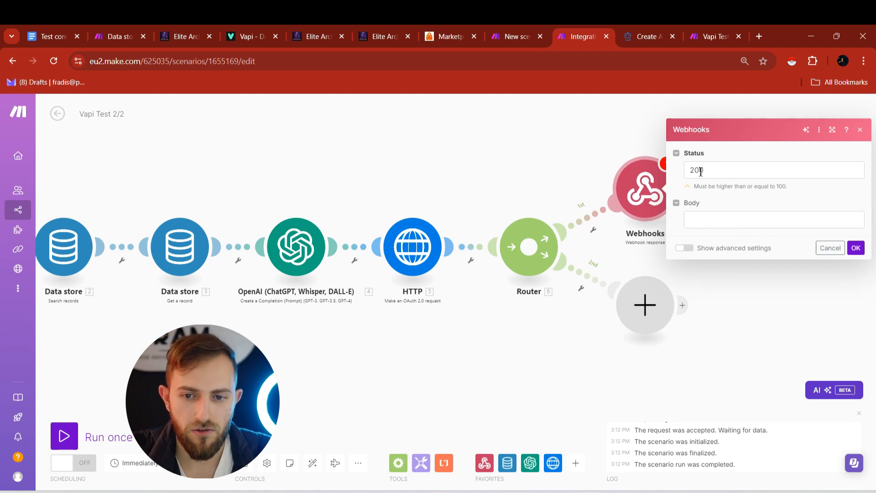
pyautogui.click(724, 174)
pyautogui.click(736, 205)
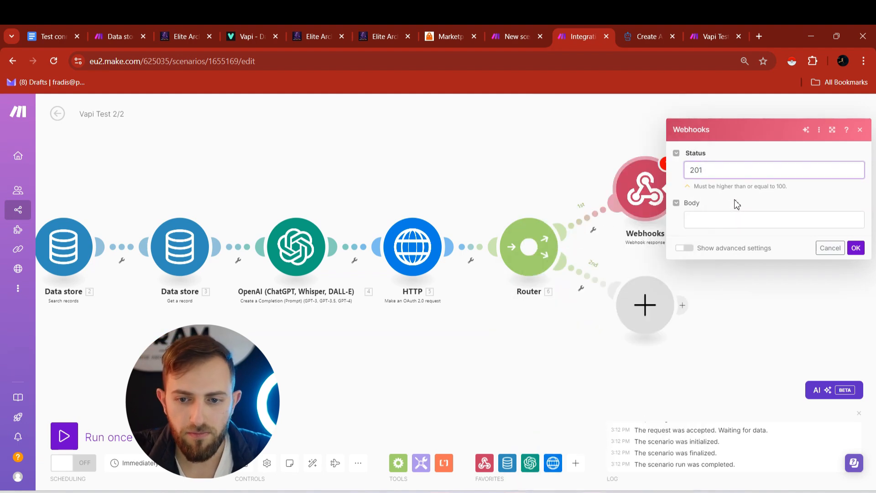
pyautogui.moveTo(714, 173); pyautogui.dragTo(688, 170)
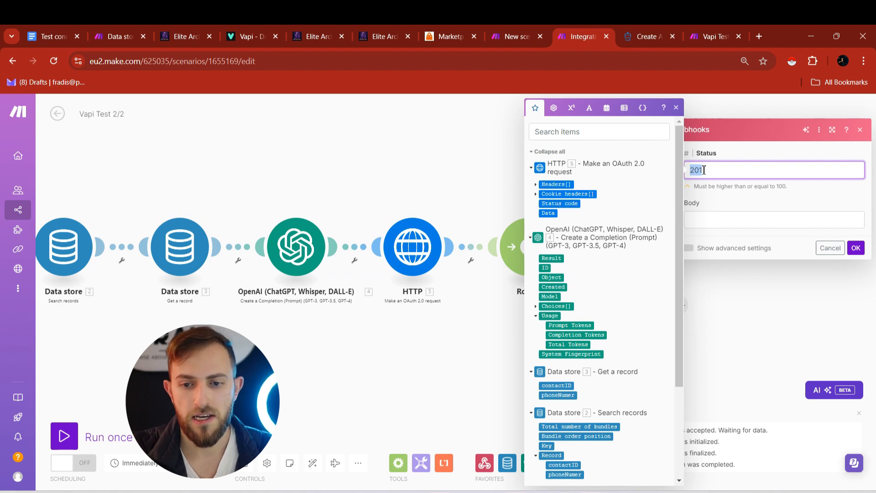
# - Paste the JSON response body and remap toolCallId to the webhook's tool call id
pyautogui.click(711, 217)
pyautogui.write('{   "results": [     {       "toolCallId": "{{12.message.toolCalls[].id}}",       "result": "Perfect, your appointment is booked for {{12.message.toolCalls[].function.arguments.appTime}}"     }   ] }')
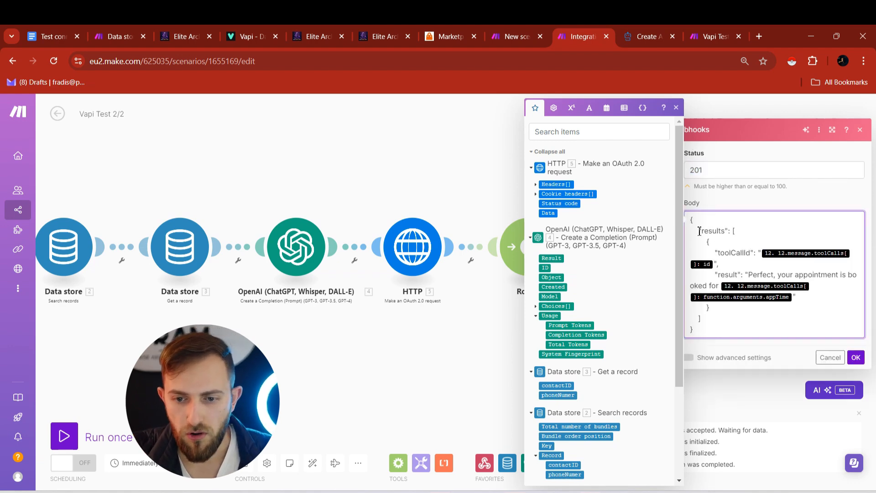
pyautogui.scroll(-1, 701, 232)
pyautogui.hotkey('ctrl', 'a')
pyautogui.moveTo(692, 199); pyautogui.dragTo(700, 309)
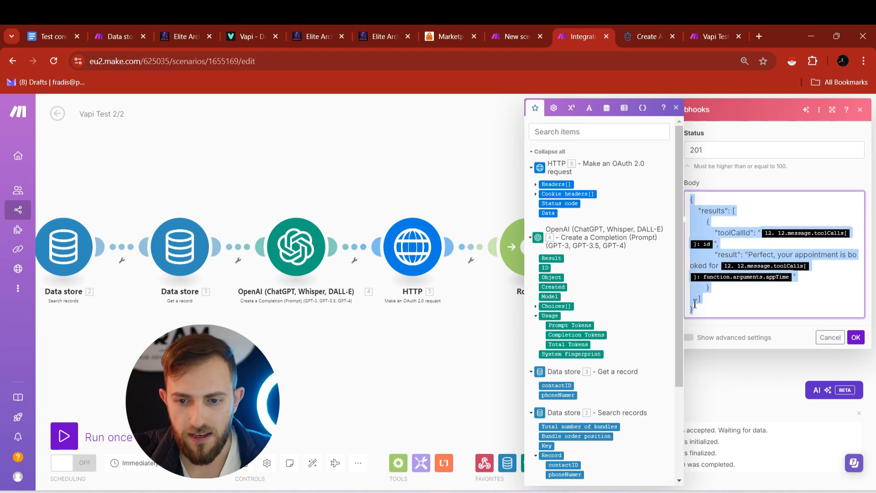
pyautogui.click(715, 244)
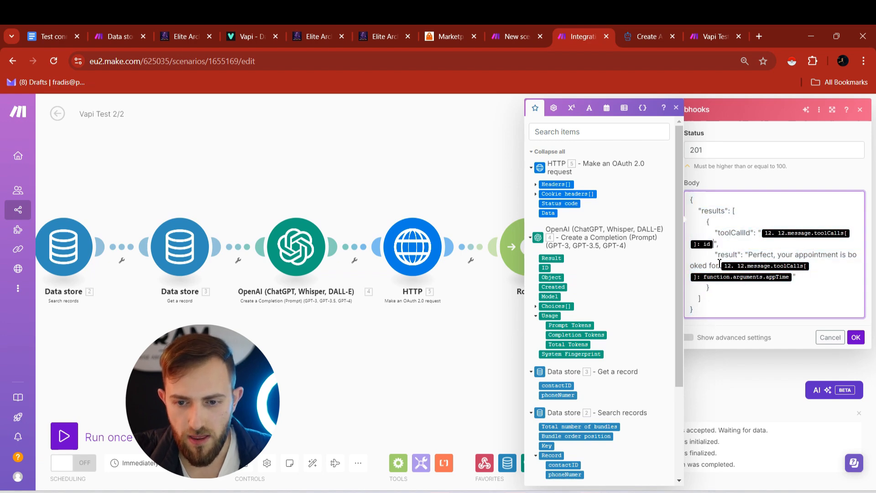
pyautogui.press('BackSpace')
pyautogui.press('BackSpace')
pyautogui.scroll(-3, 593, 295)
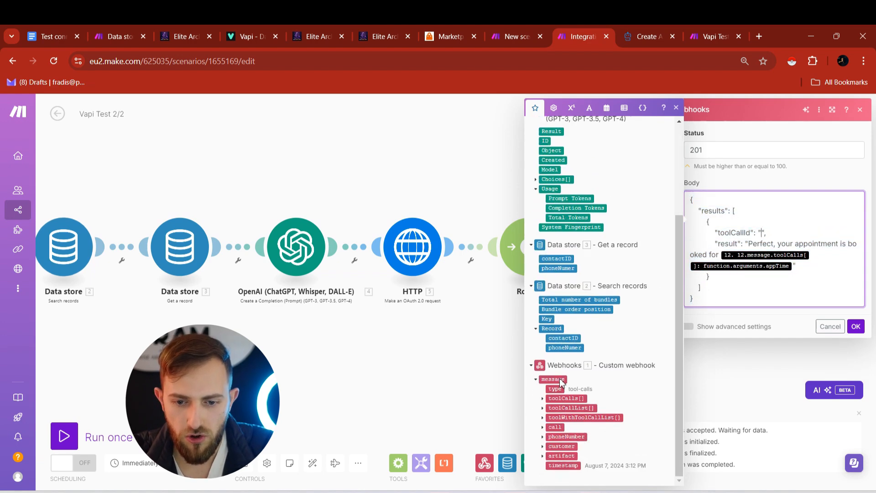
pyautogui.click(543, 399)
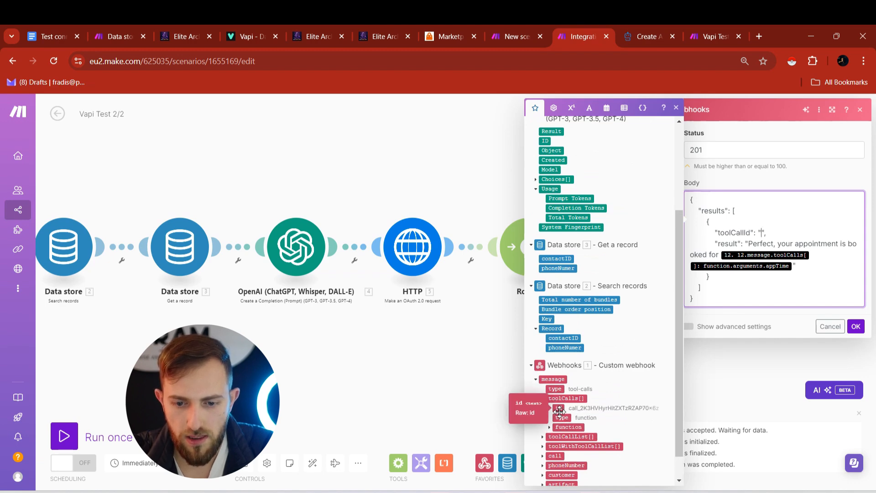
pyautogui.click(559, 408)
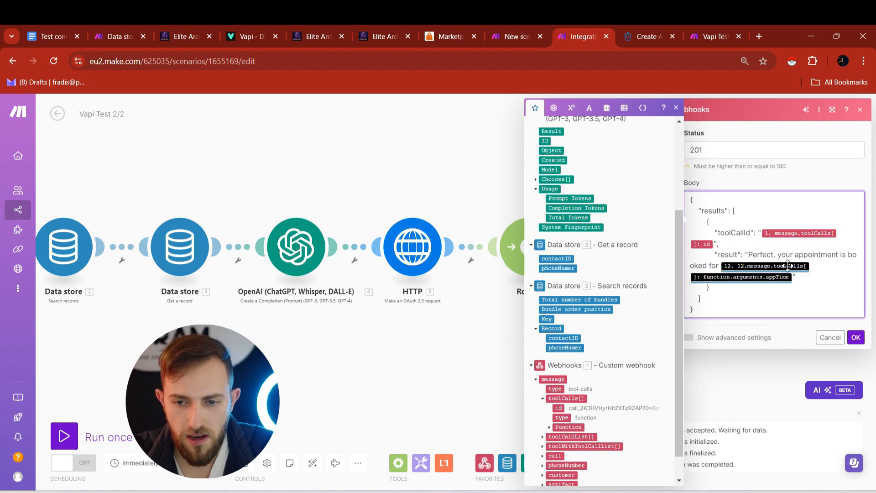
# - Map the call's appTime argument after 'Perfect, your appointment is booked for' and save the response
pyautogui.click(794, 279)
pyautogui.press('BackSpace')
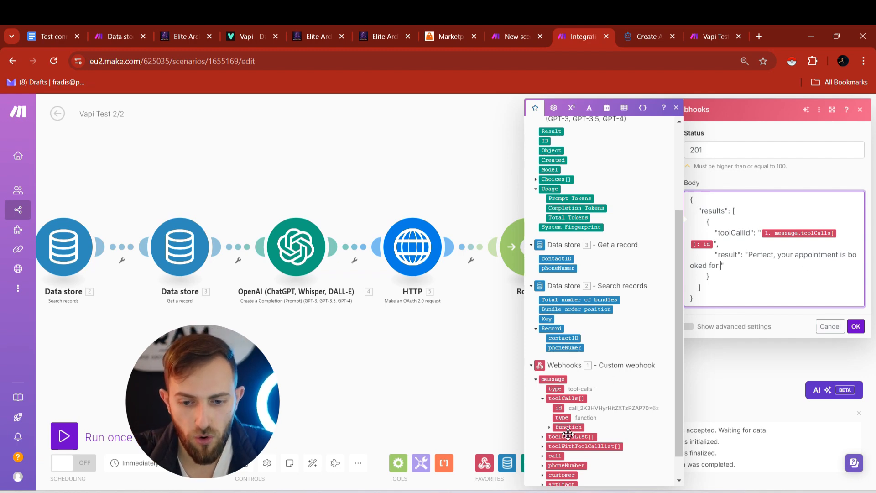
pyautogui.click(550, 428)
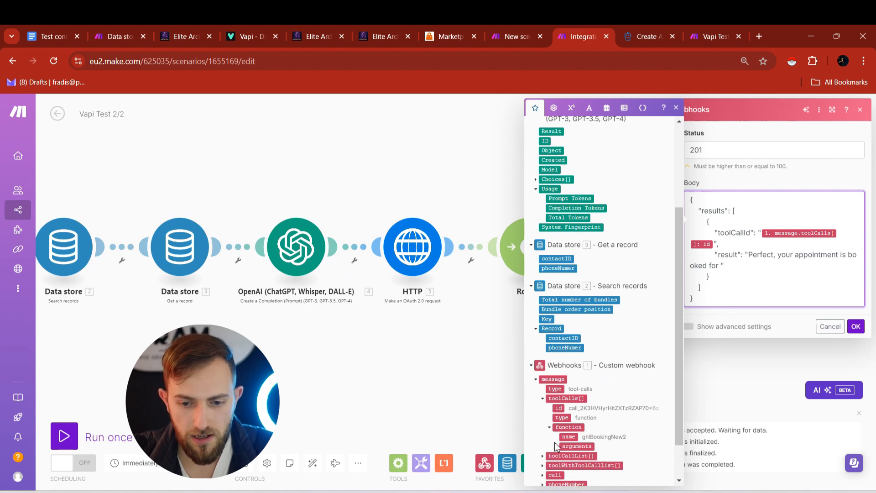
pyautogui.click(565, 448)
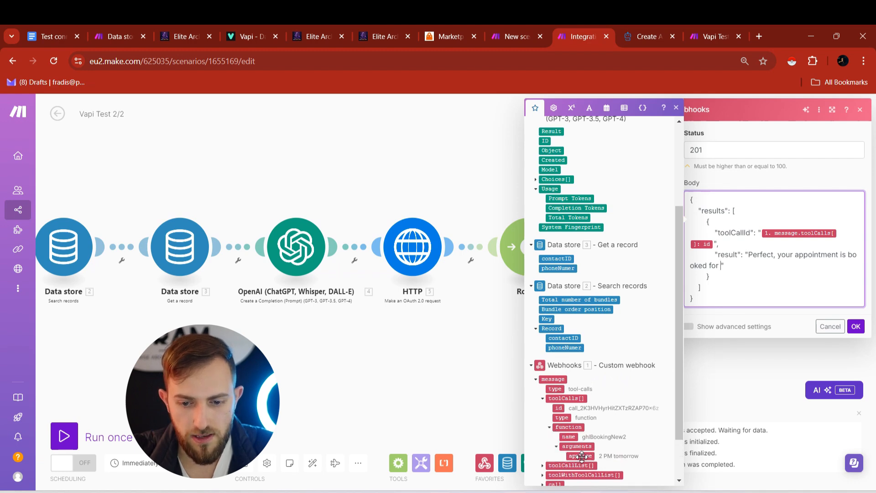
pyautogui.click(582, 456)
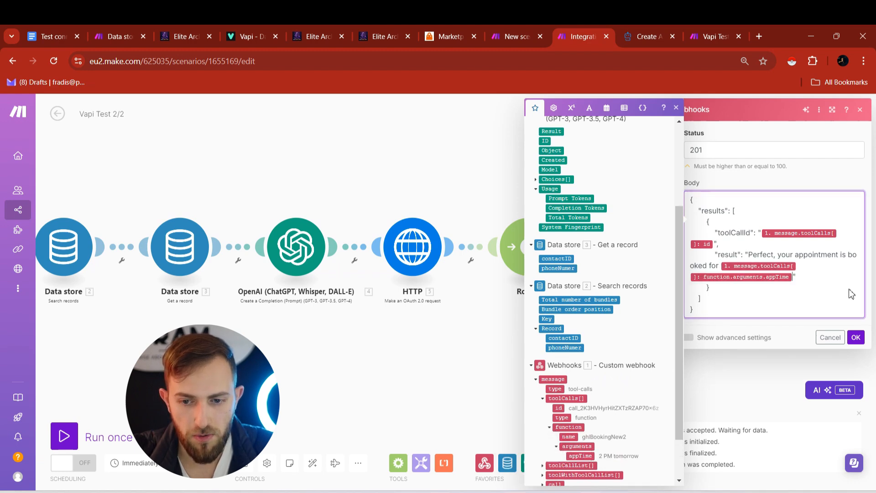
pyautogui.click(849, 337)
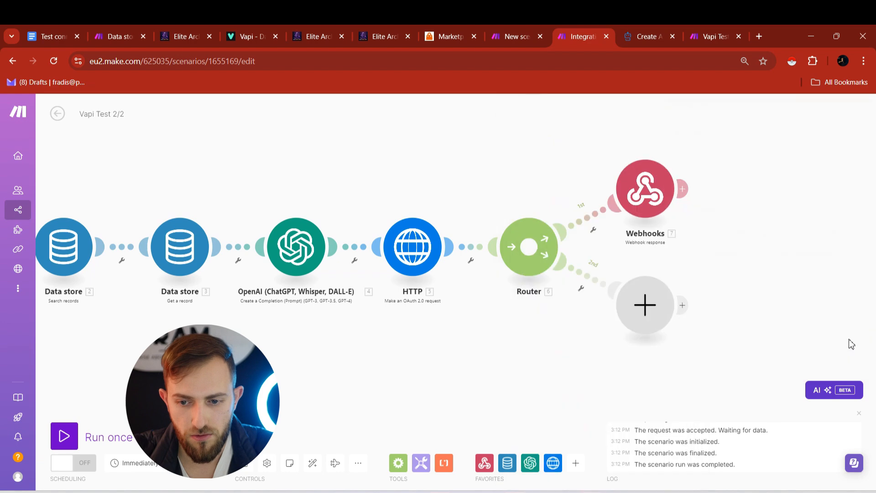
# - Add a Data store Delete a record step after the response, keyed by the searched record's Key
pyautogui.click(684, 186)
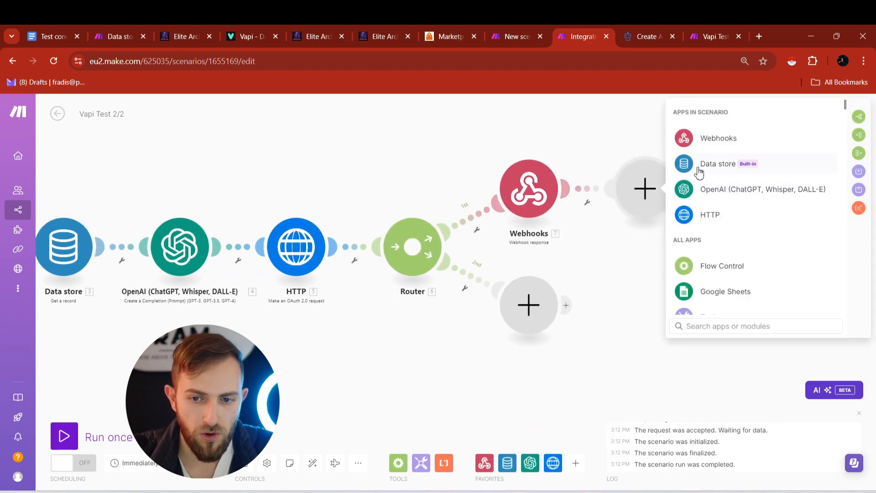
pyautogui.click(698, 172)
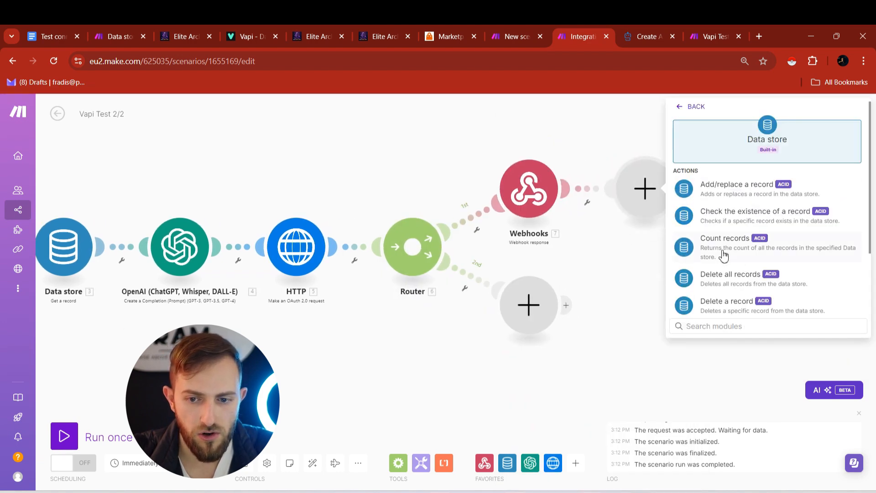
pyautogui.scroll(-2, 723, 255)
pyautogui.click(743, 250)
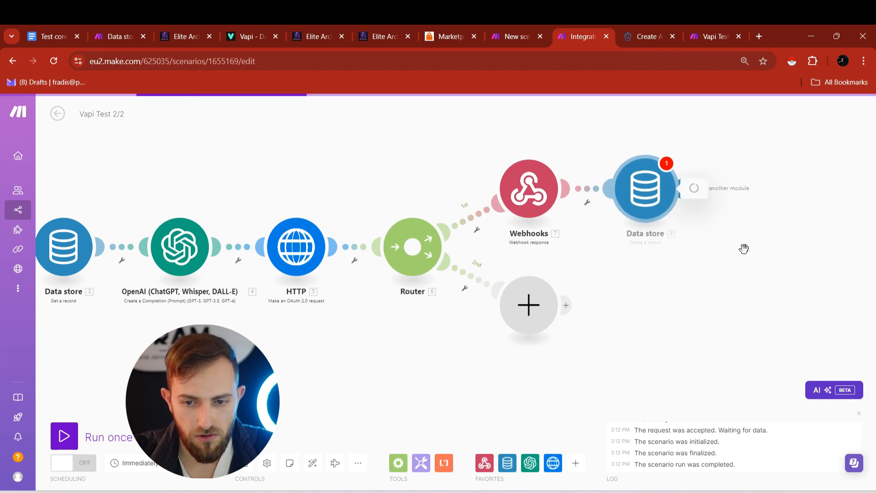
pyautogui.click(738, 213)
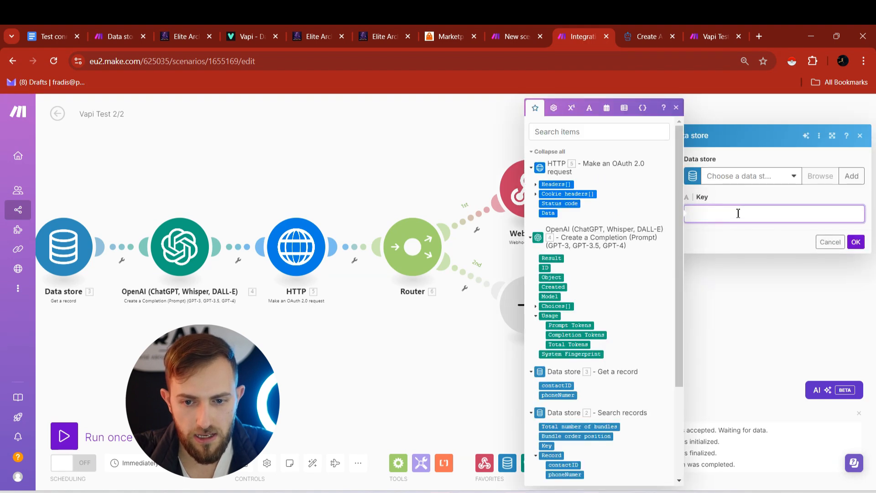
pyautogui.scroll(-3, 626, 274)
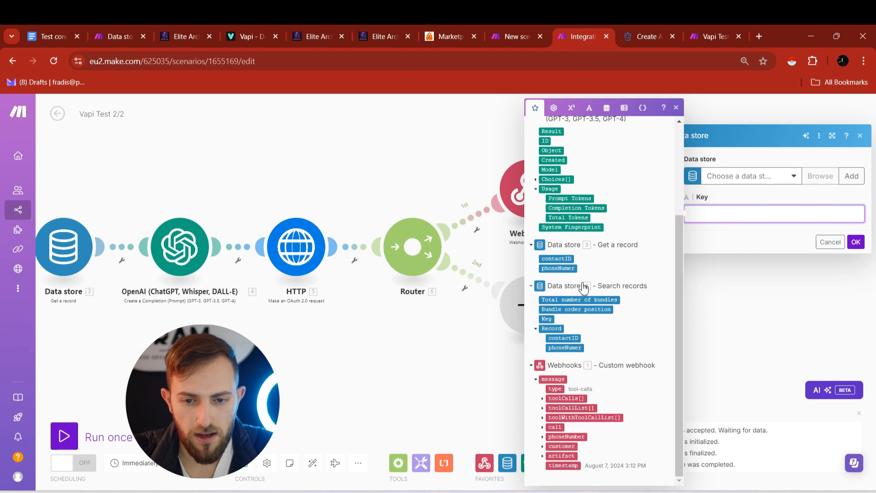
pyautogui.click(547, 320)
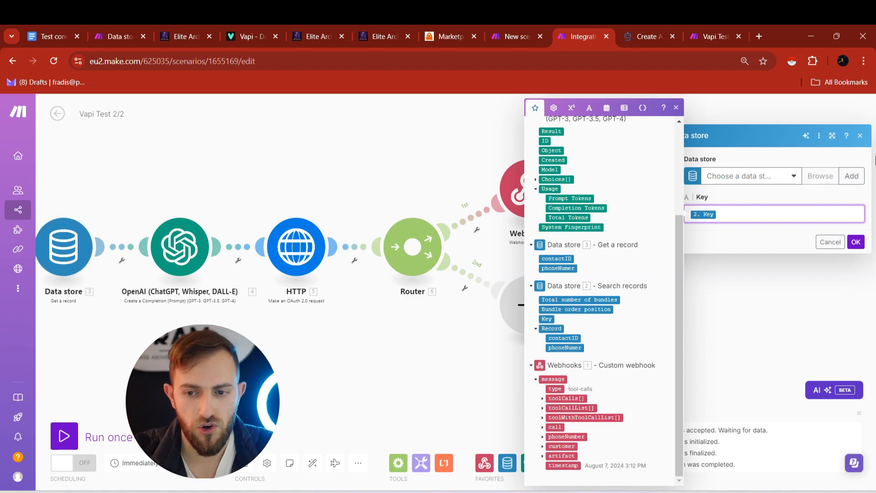
# - Choose Vapi Test Storage as the delete step's data store and save it
pyautogui.click(855, 242)
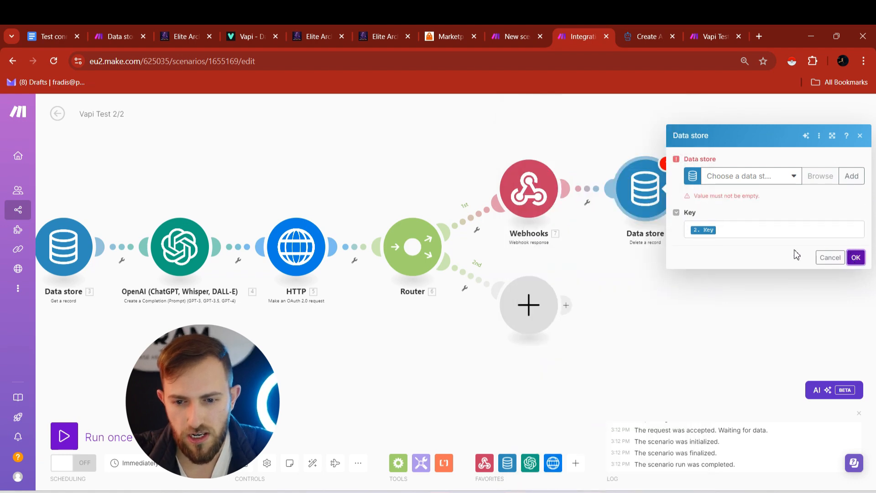
pyautogui.click(754, 178)
pyautogui.click(716, 192)
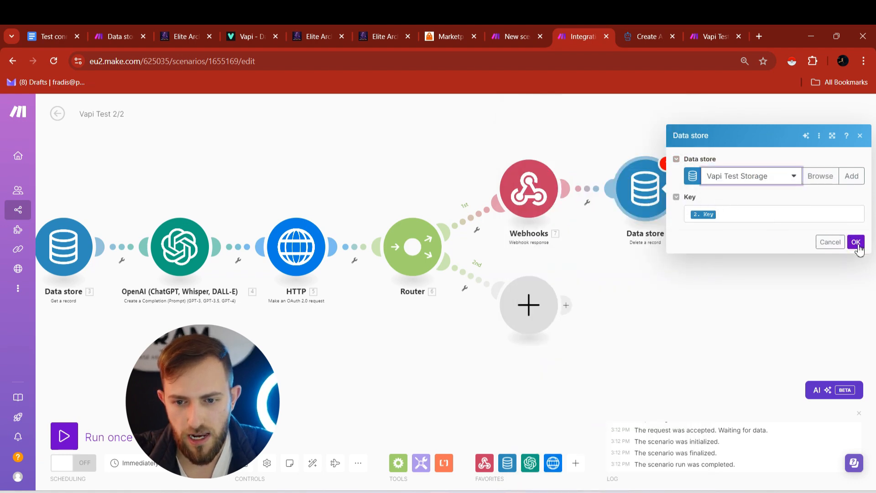
pyautogui.click(856, 242)
pyautogui.click(657, 191)
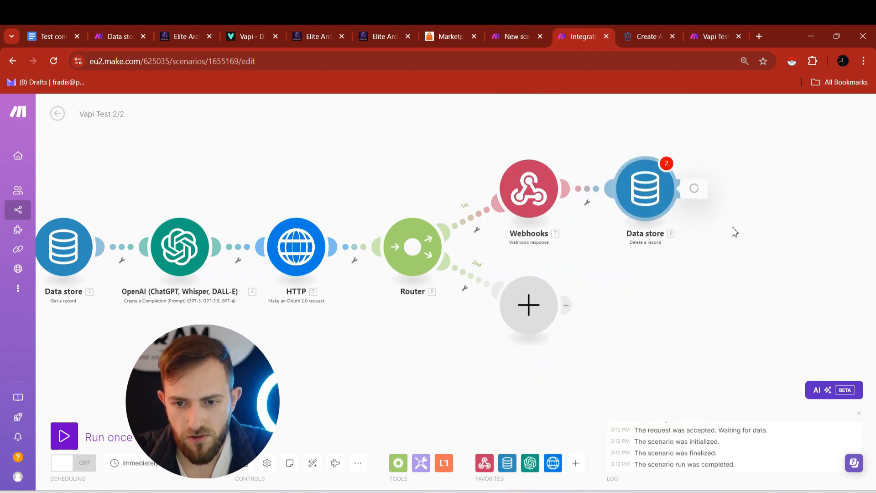
pyautogui.click(851, 245)
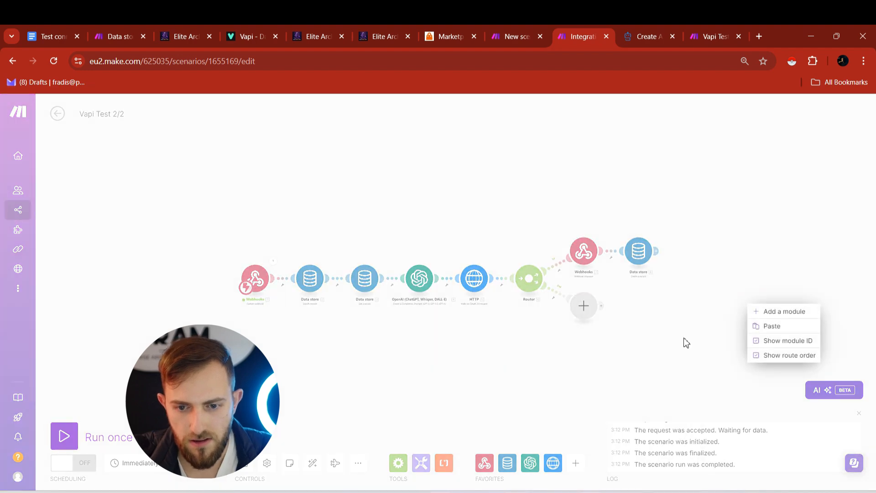
pyautogui.click(641, 355)
pyautogui.moveTo(543, 362); pyautogui.dragTo(606, 352)
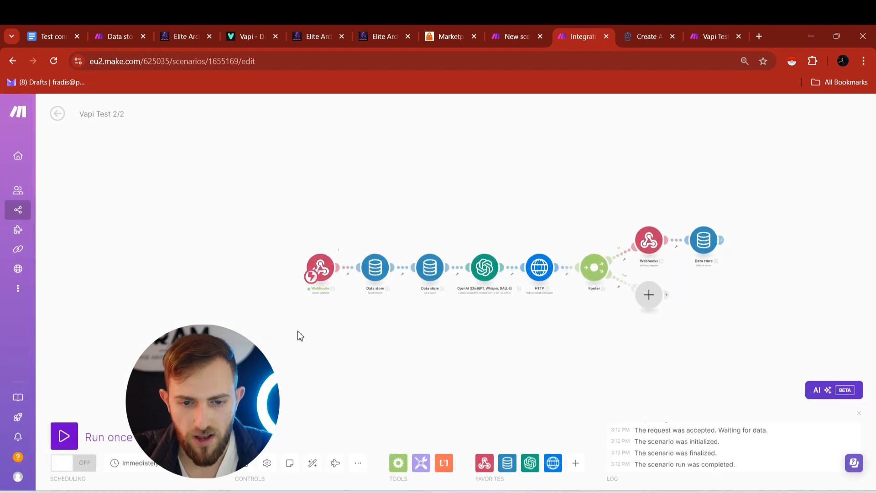
# - Run the Vapi Test 1/2 scenario once so it waits for data
pyautogui.click(523, 28)
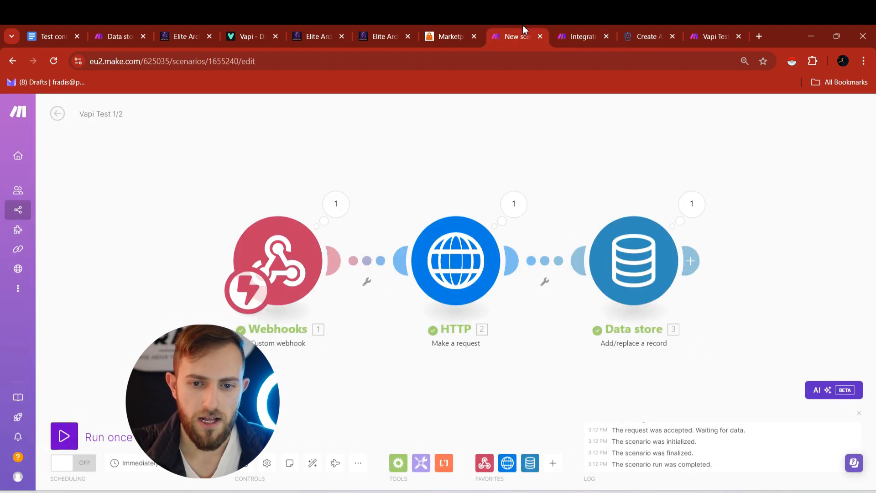
pyautogui.click(63, 436)
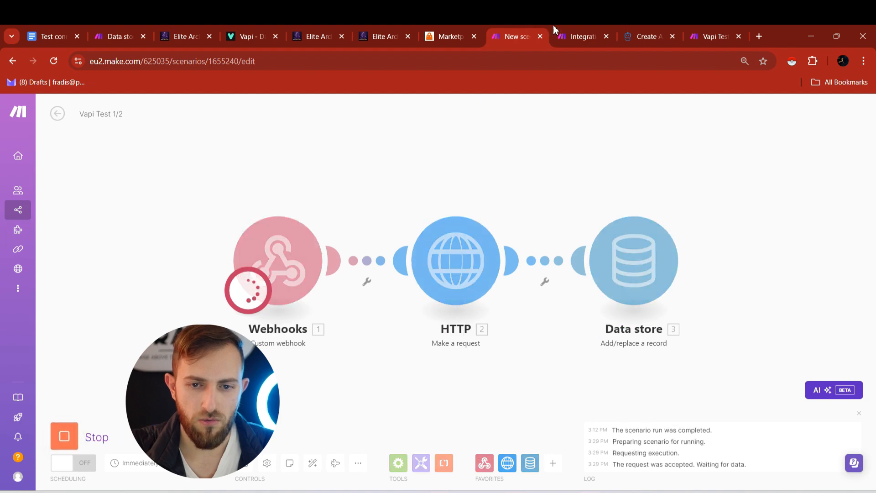
pyautogui.click(575, 32)
# - Run Vapi Test 2/2 once, then test the GoHighLevel workflow with a searched test contact
pyautogui.click(63, 436)
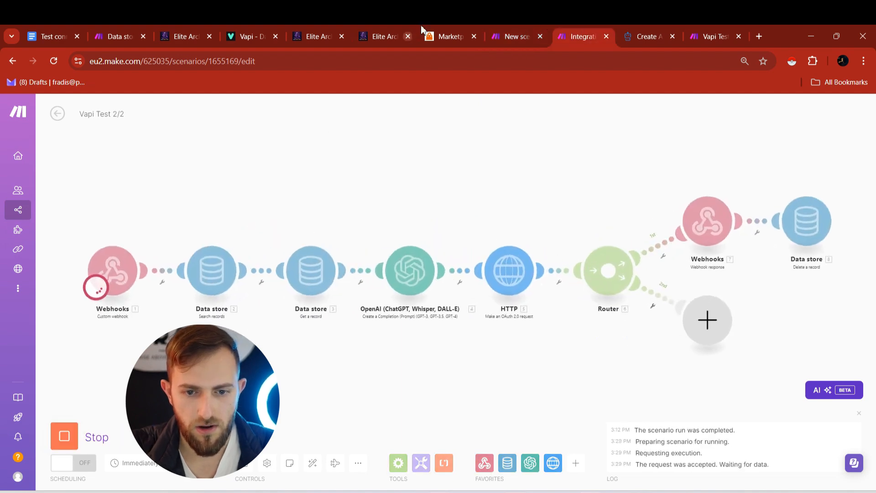
pyautogui.click(322, 28)
pyautogui.click(744, 136)
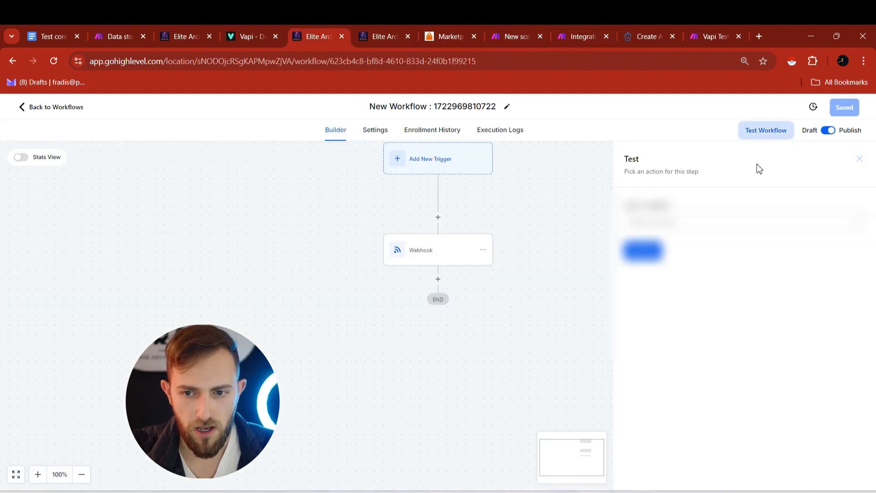
pyautogui.click(731, 232)
pyautogui.write('fradi')
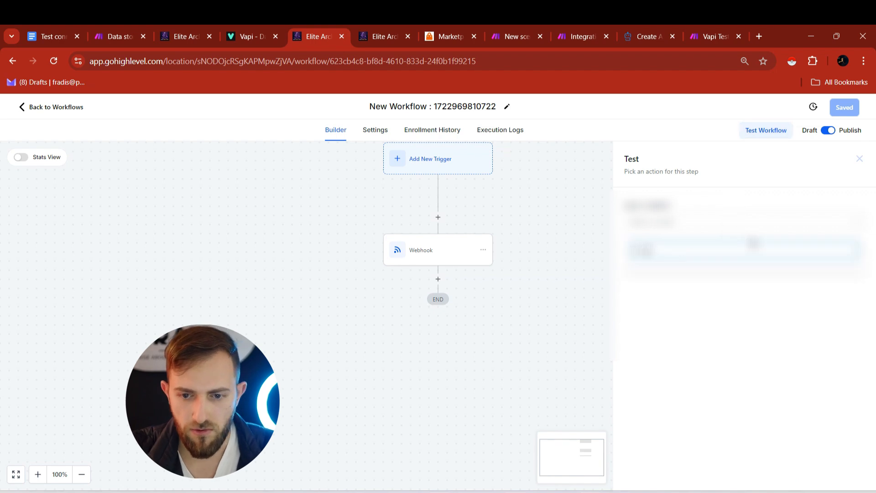
pyautogui.click(684, 254)
pyautogui.write('fradi')
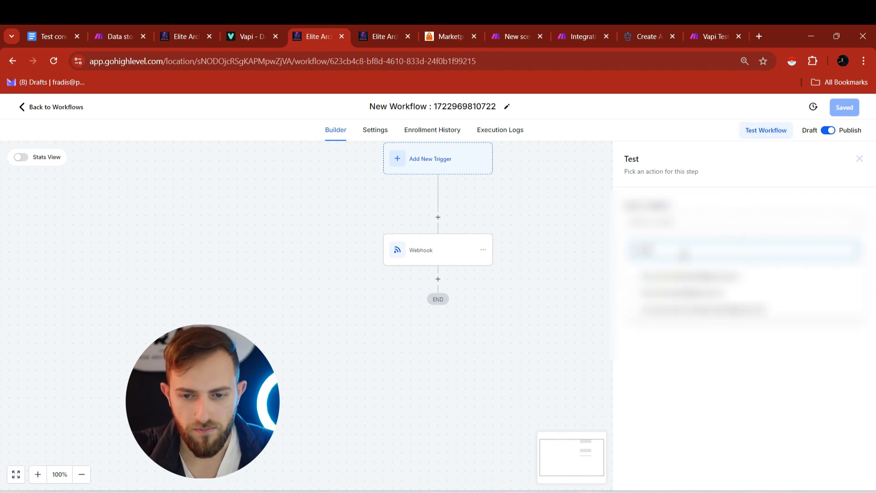
pyautogui.click(662, 300)
pyautogui.click(644, 255)
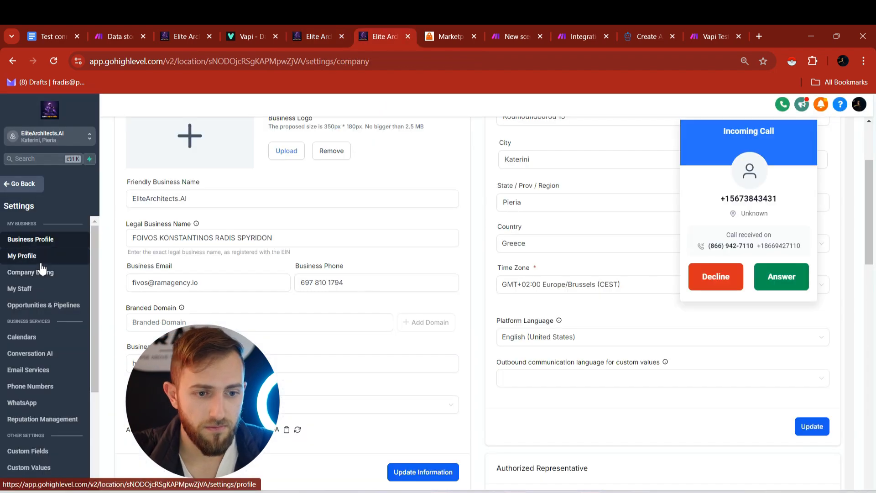
# - Answer the incoming test call triggered by the workflow
pyautogui.scroll(-5, 570, 340)
pyautogui.click(572, 330)
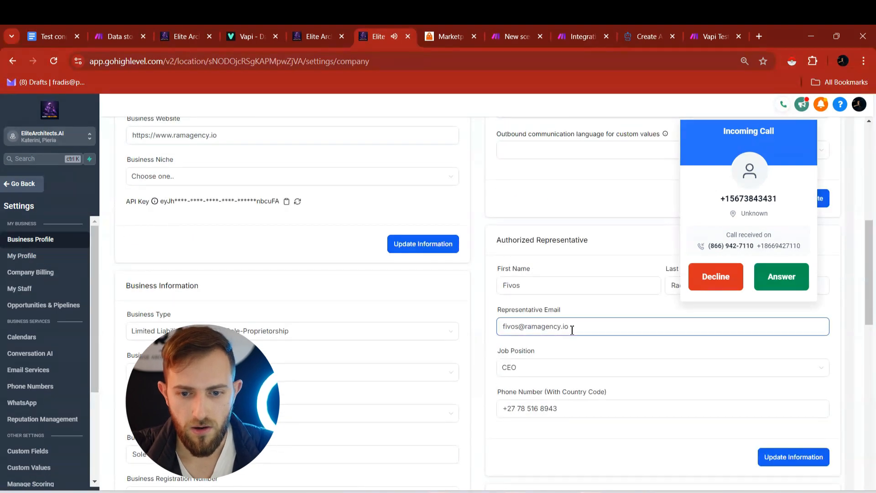
pyautogui.scroll(-15, 572, 330)
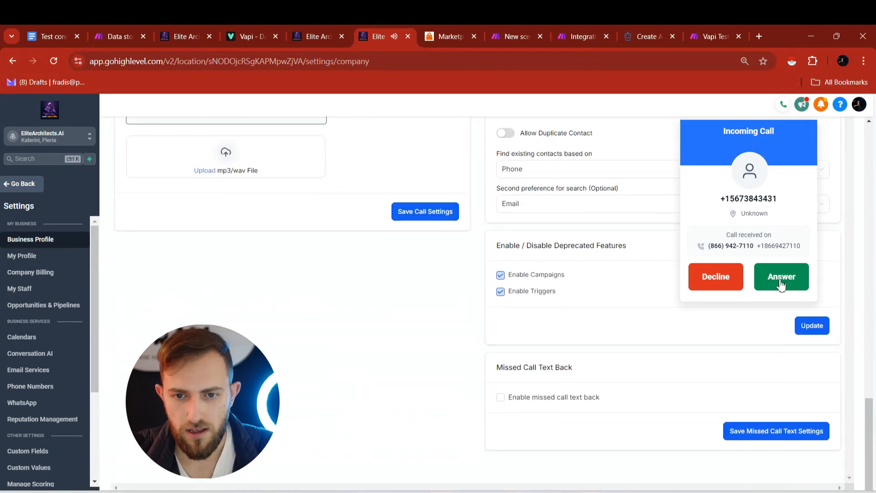
pyautogui.click(781, 277)
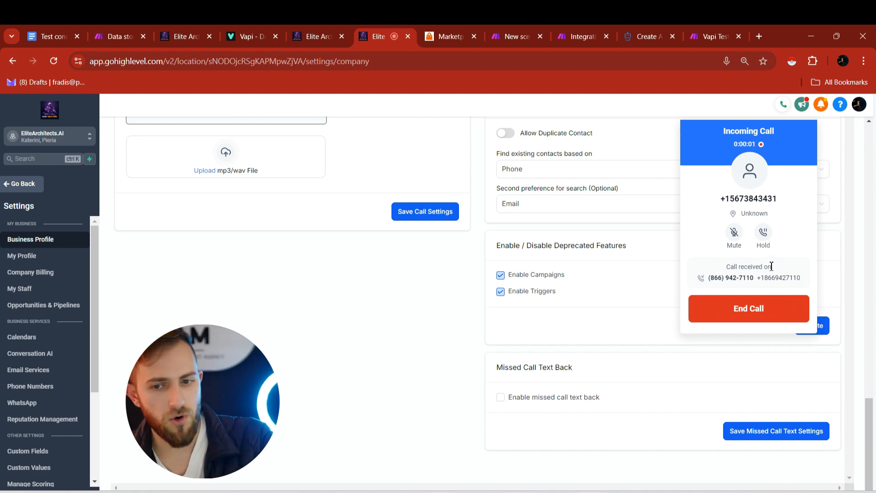
pyautogui.click(558, 28)
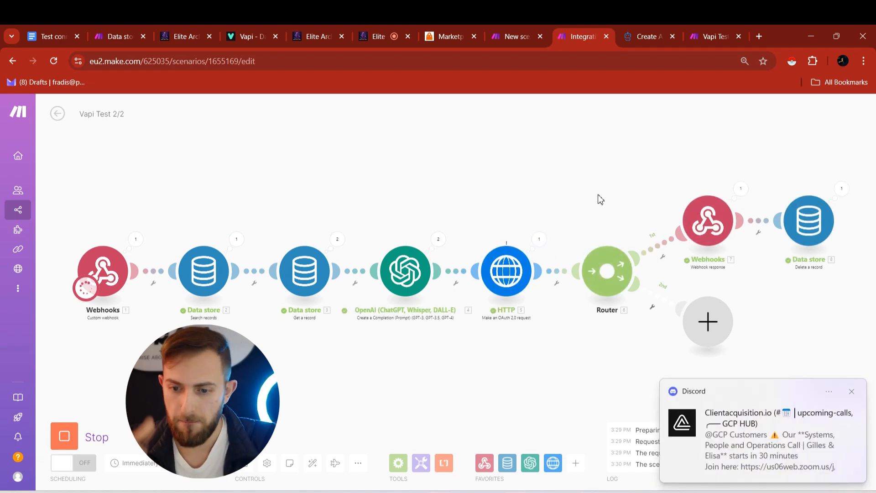
# - Dismiss the Discord notification and go back from business settings to the Make scenario editor
pyautogui.moveTo(727, 450); pyautogui.dragTo(875, 417)
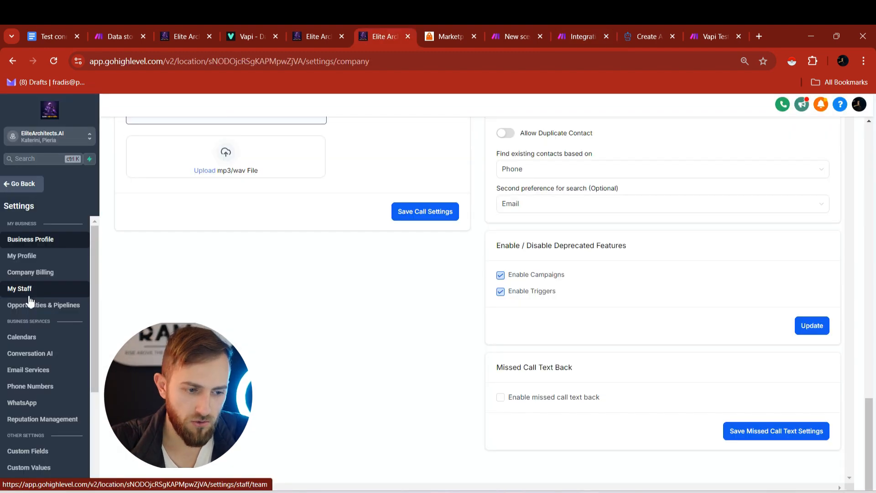
pyautogui.click(24, 187)
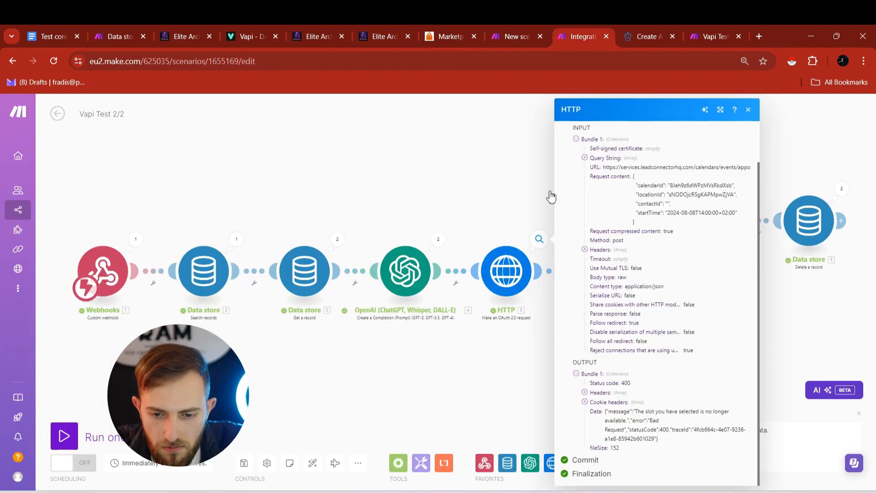
pyautogui.click(550, 197)
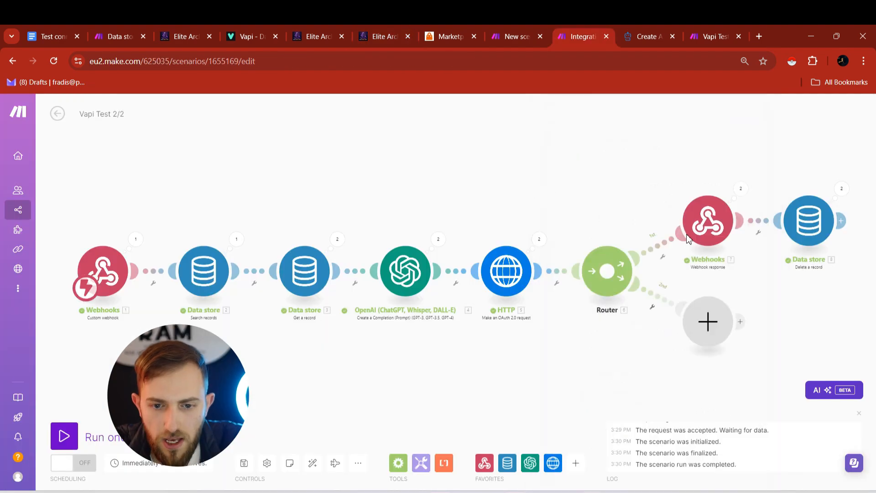
# - Filter the first route as 'Appointment Booked', passing only when HTTP Status code equals 200
pyautogui.click(652, 252)
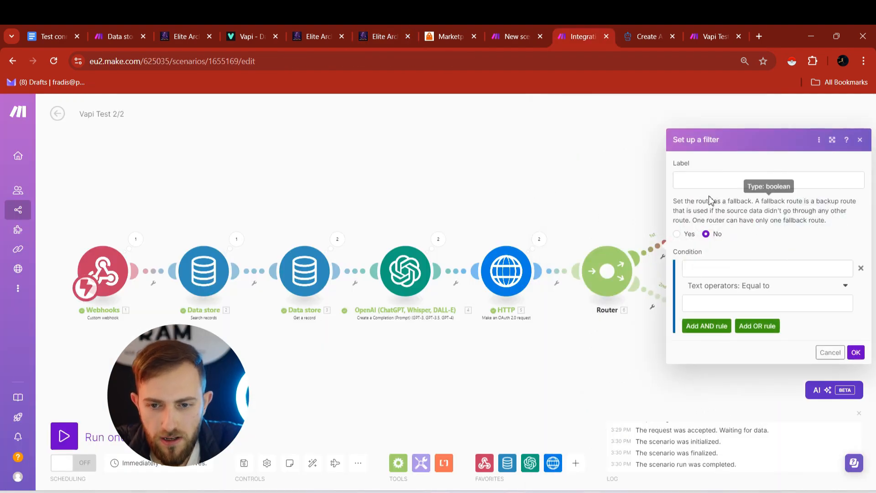
pyautogui.click(700, 180)
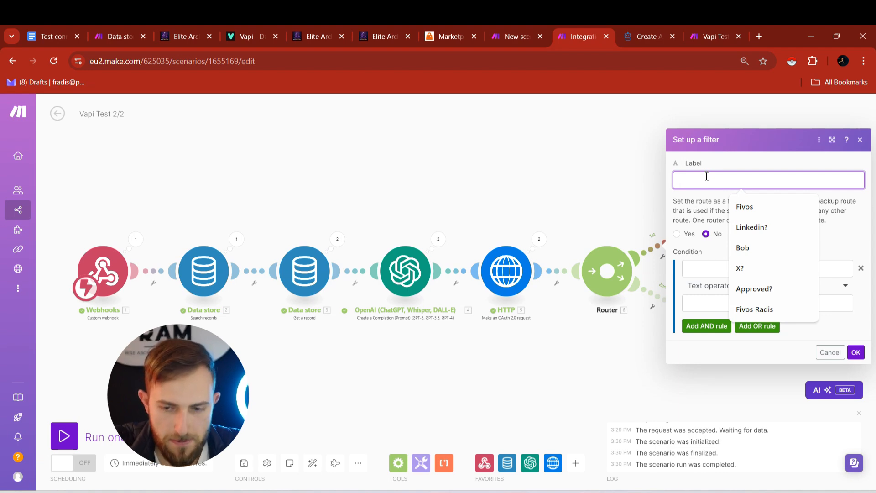
pyautogui.write('Appointemnt')
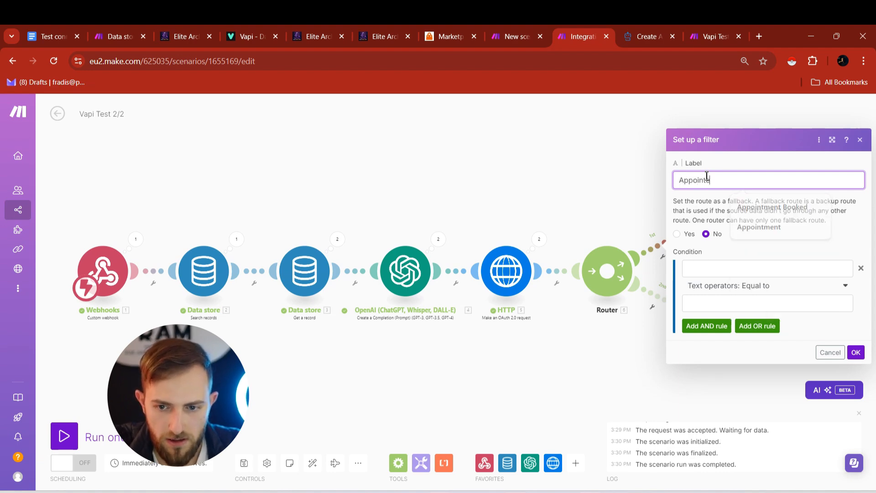
pyautogui.hotkey('ctrl', 'BackSpace')
pyautogui.write('Appo')
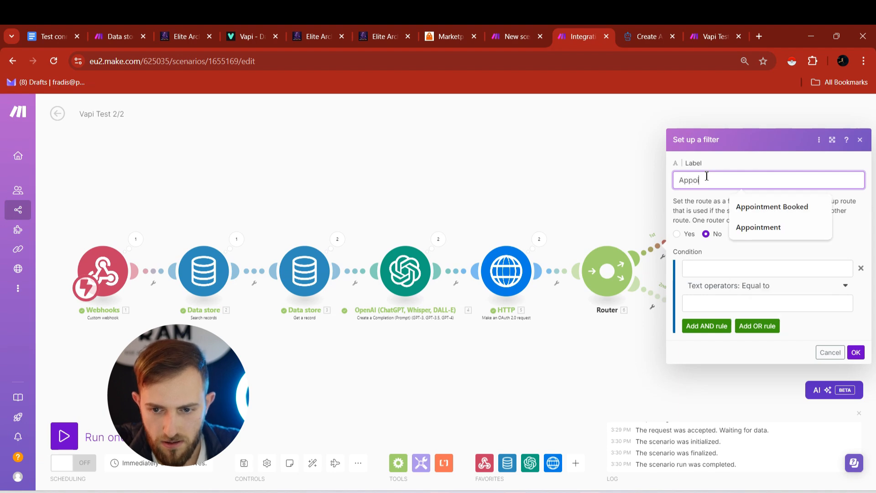
pyautogui.press('Down')
pyautogui.press('Return')
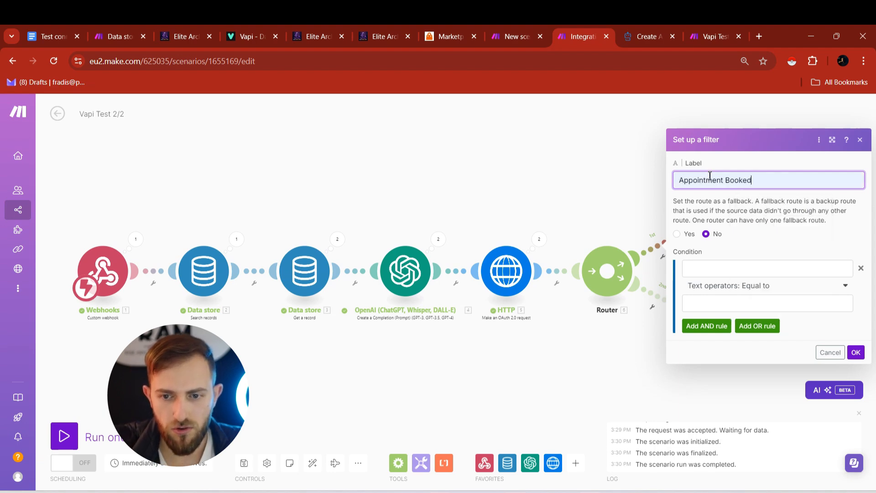
pyautogui.click(732, 273)
pyautogui.click(572, 205)
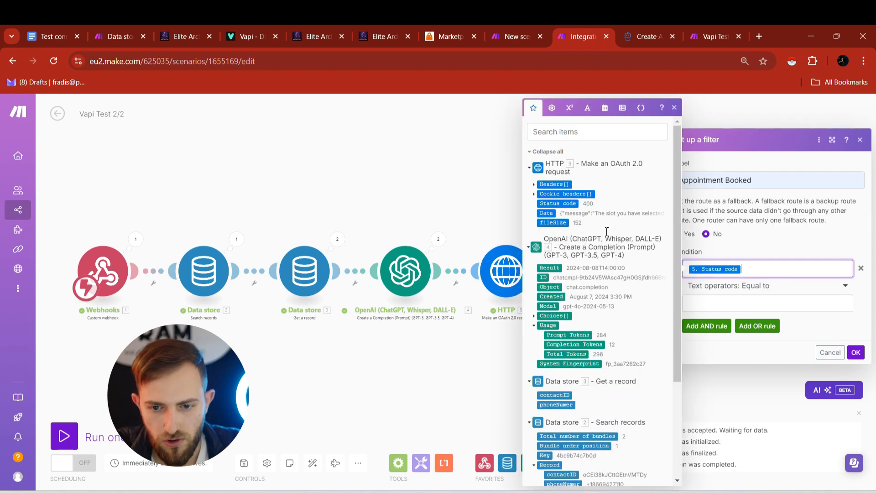
pyautogui.click(736, 301)
pyautogui.write('200')
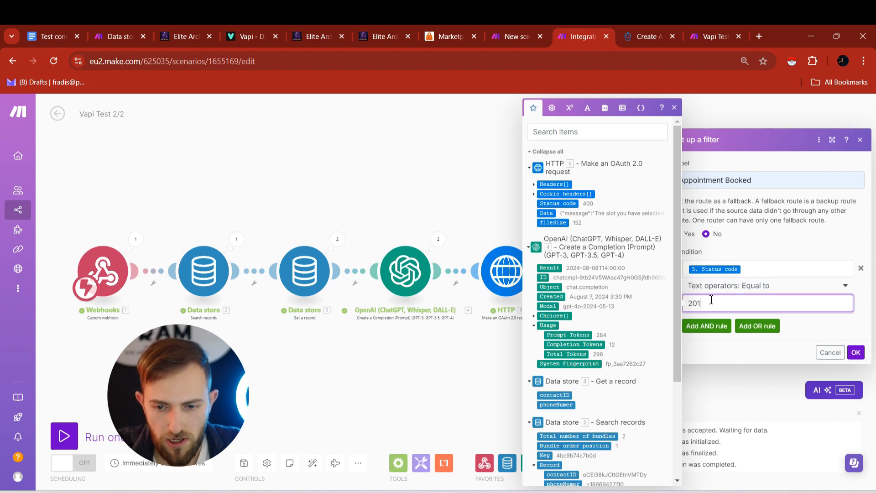
pyautogui.click(855, 352)
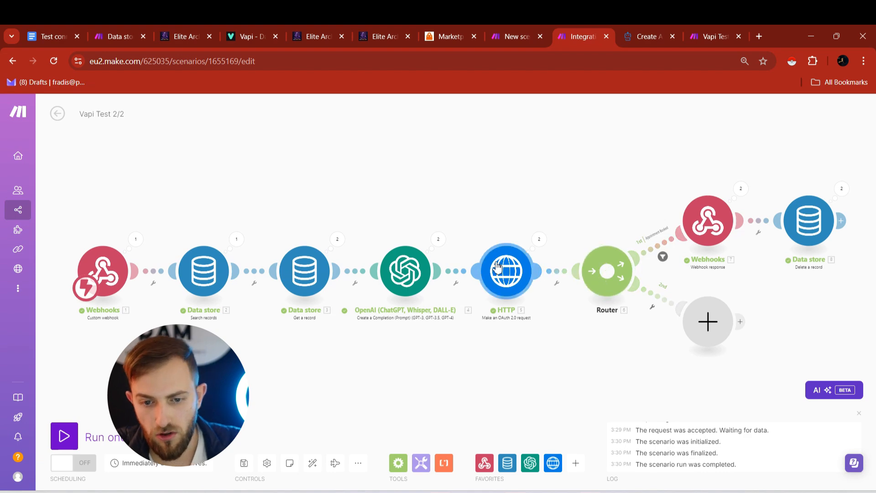
pyautogui.click(662, 301)
pyautogui.click(688, 309)
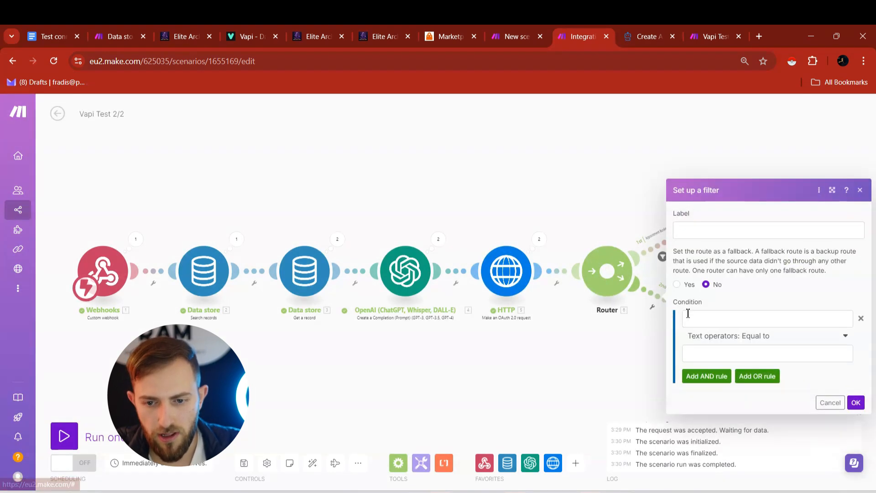
# - Begin the second route's filter with the suggested 'Slot not available' label
pyautogui.click(688, 231)
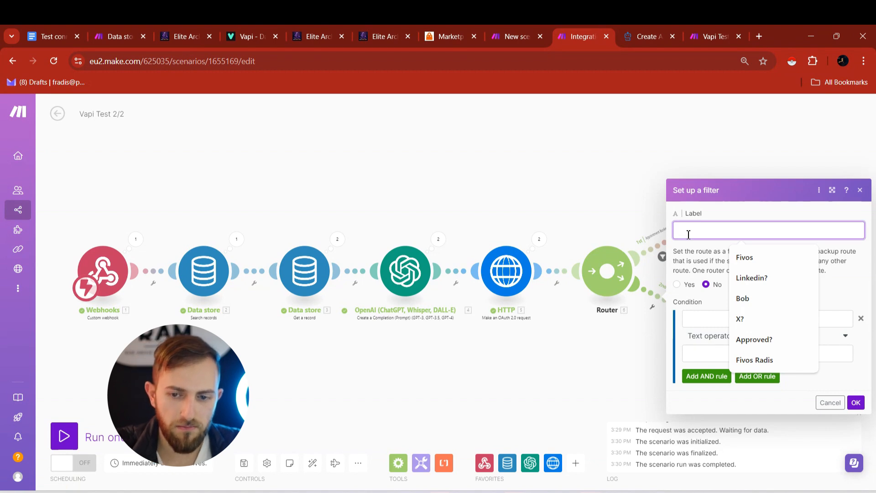
pyautogui.write('Slot')
pyautogui.press('Down')
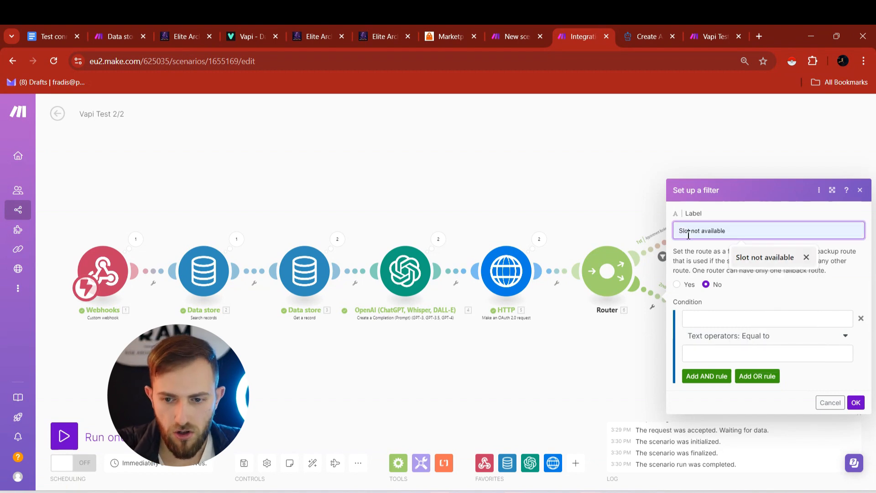
pyautogui.press('Return')
pyautogui.click(721, 336)
pyautogui.click(721, 318)
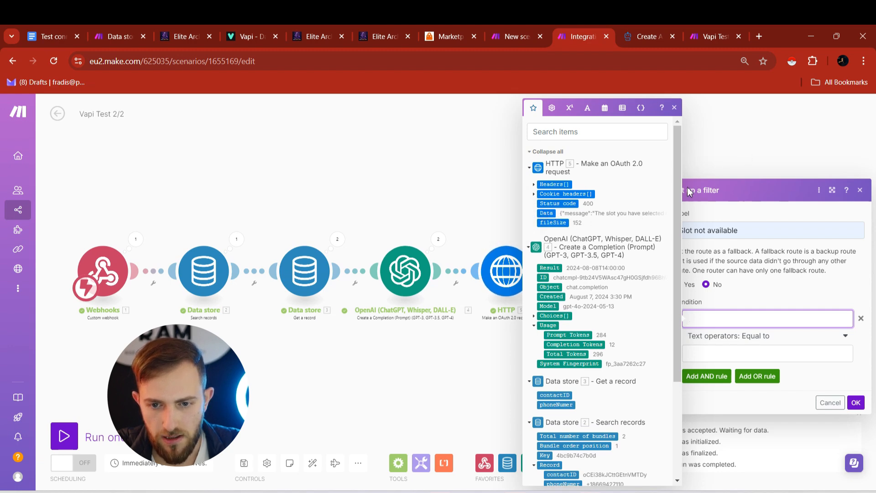
# - Copy the phrase 'no longer available' from the HTTP module's run output
pyautogui.press('Escape')
pyautogui.click(553, 241)
pyautogui.click(591, 250)
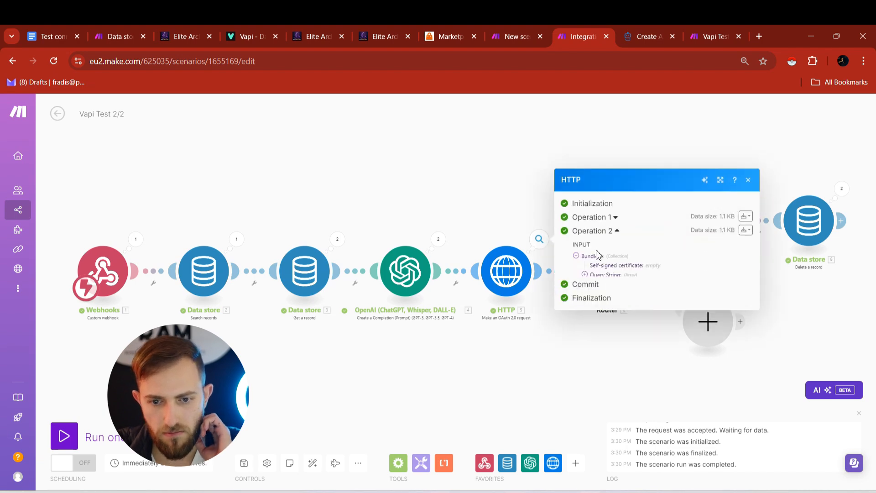
pyautogui.scroll(-2, 634, 411)
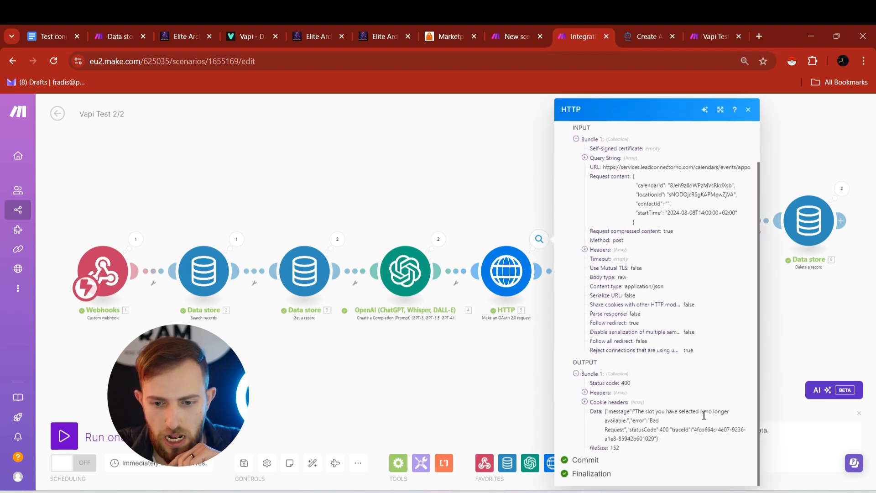
pyautogui.moveTo(706, 411); pyautogui.dragTo(631, 419)
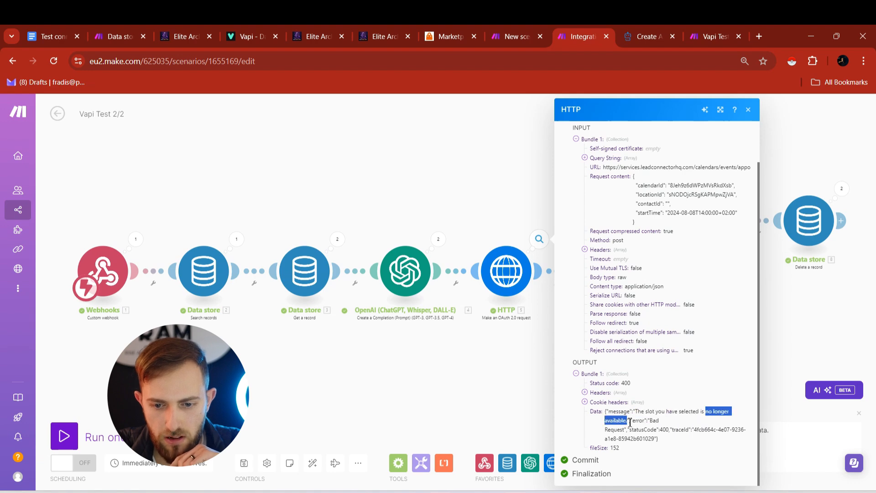
pyautogui.rightClick(623, 410)
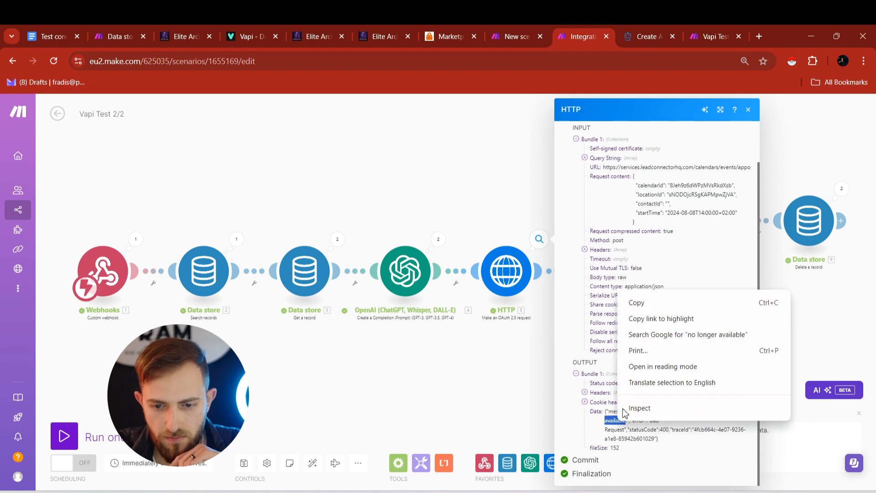
pyautogui.click(637, 302)
# - Name the filter 'Appointment Slot Not Available' with Data containing 'no longer available' (case insensitive)
pyautogui.click(520, 182)
pyautogui.click(662, 301)
pyautogui.click(704, 229)
pyautogui.write('Appointment Slot Not Available')
pyautogui.click(763, 318)
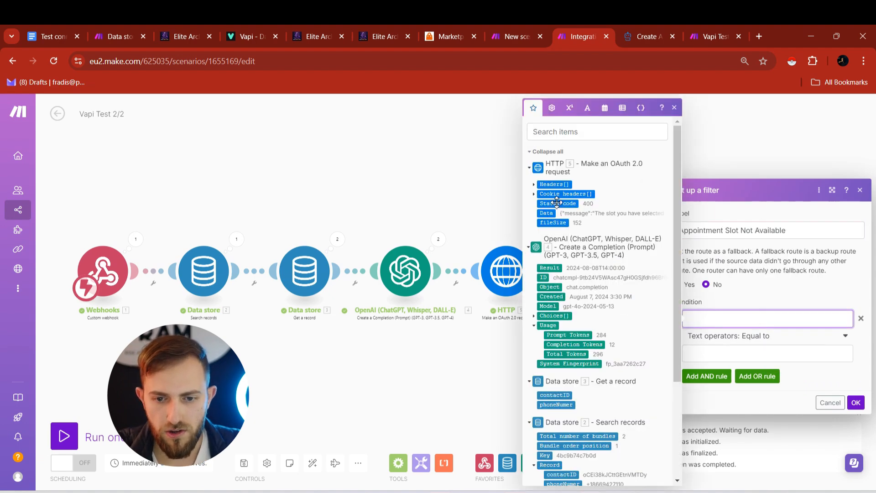
pyautogui.click(547, 213)
pyautogui.click(748, 337)
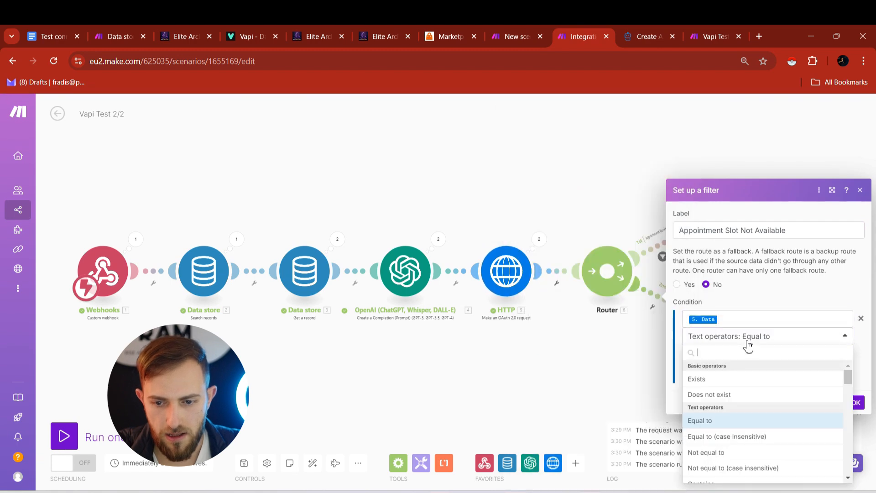
pyautogui.scroll(-3, 741, 383)
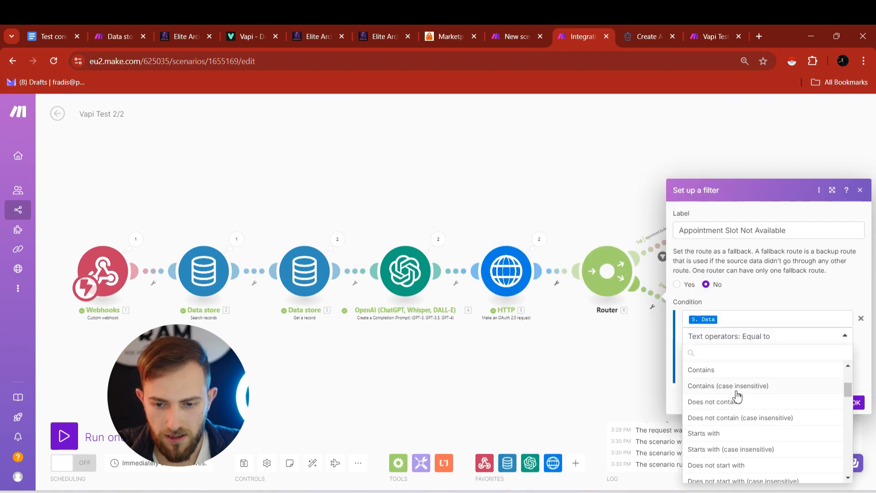
pyautogui.click(738, 392)
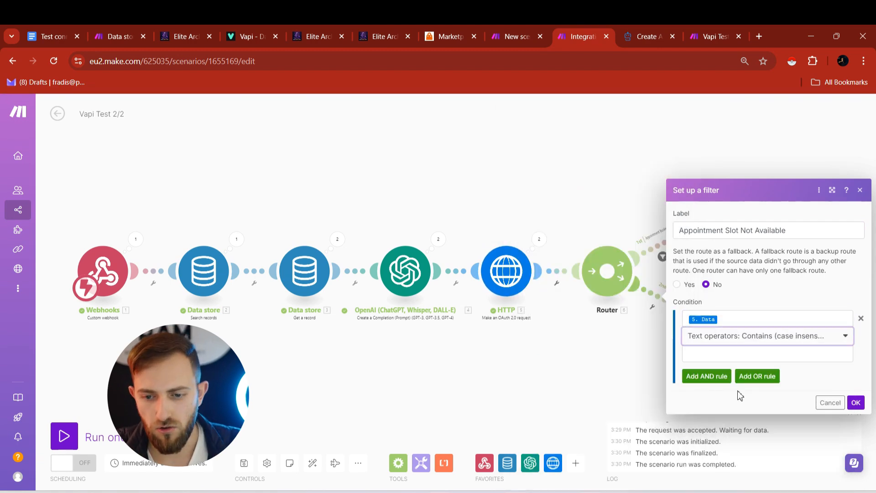
pyautogui.click(808, 349)
pyautogui.hotkey('ctrl', 'v')
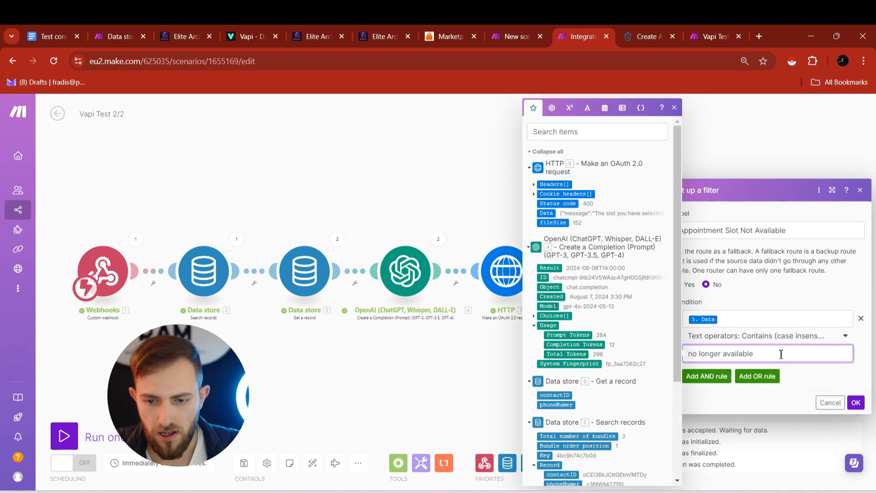
pyautogui.click(855, 403)
pyautogui.click(855, 407)
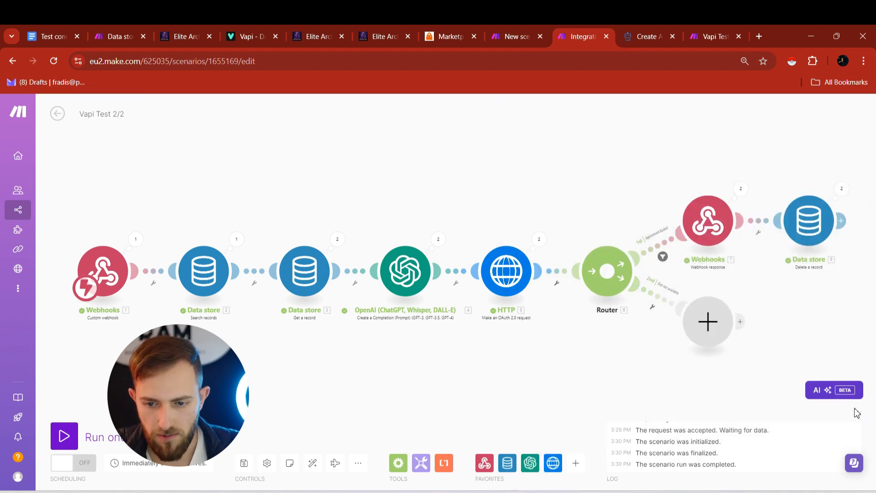
# - Add a Tools 'Set multiple variables' module to the router's second branch
pyautogui.click(708, 322)
pyautogui.click(519, 322)
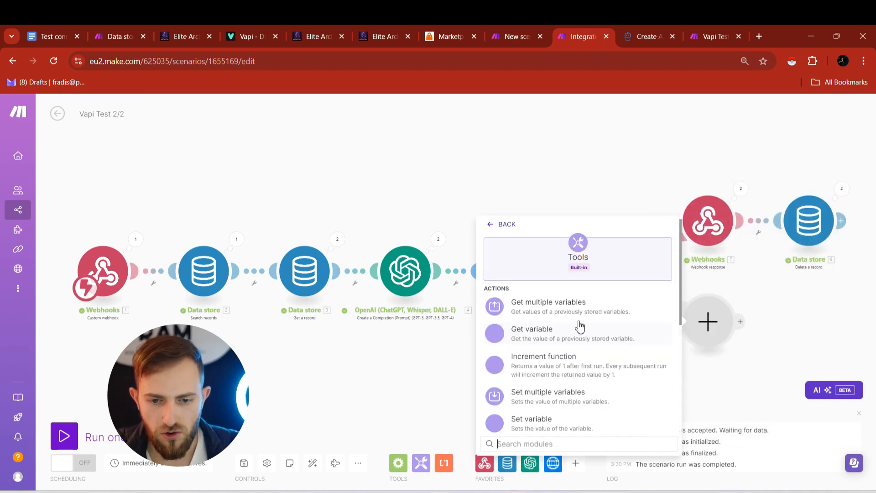
pyautogui.scroll(-1, 579, 328)
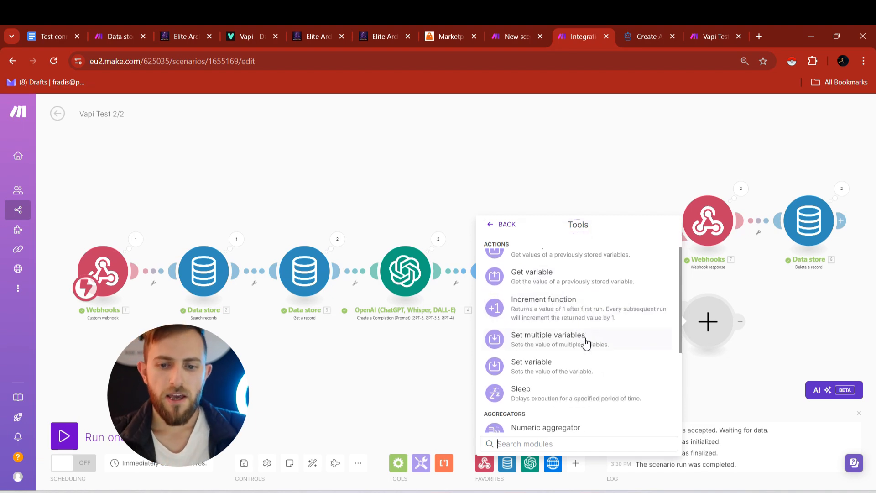
pyautogui.click(578, 347)
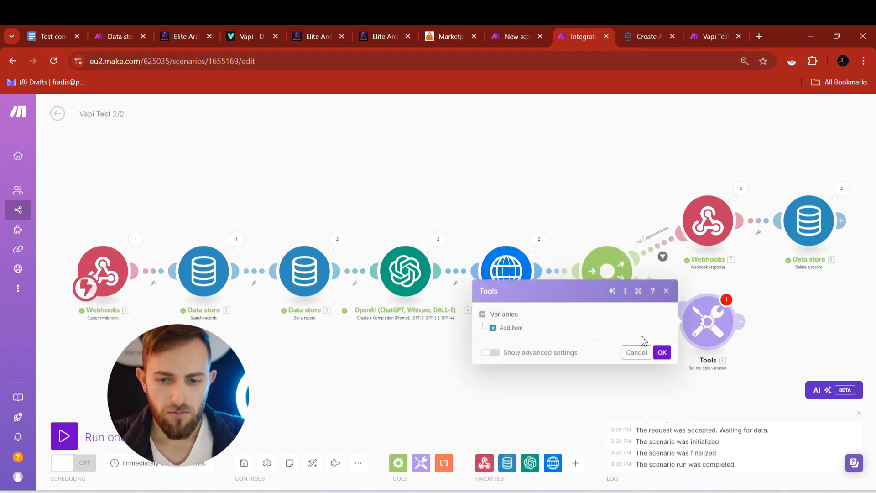
# - Add two variable entries named startTime and endTime
pyautogui.click(521, 331)
pyautogui.click(521, 380)
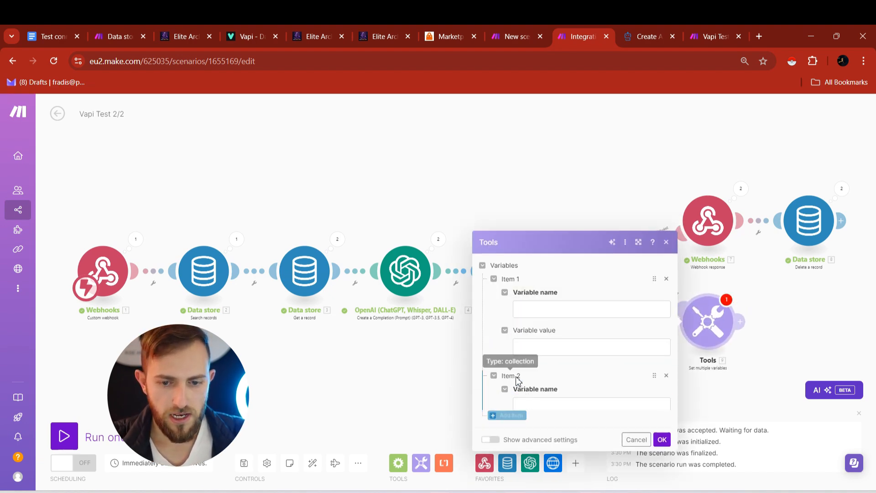
pyautogui.click(553, 264)
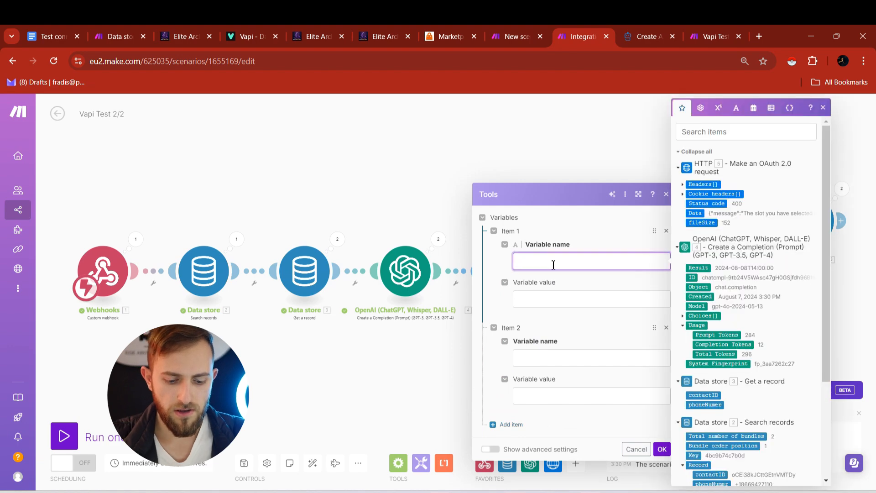
pyautogui.write('st')
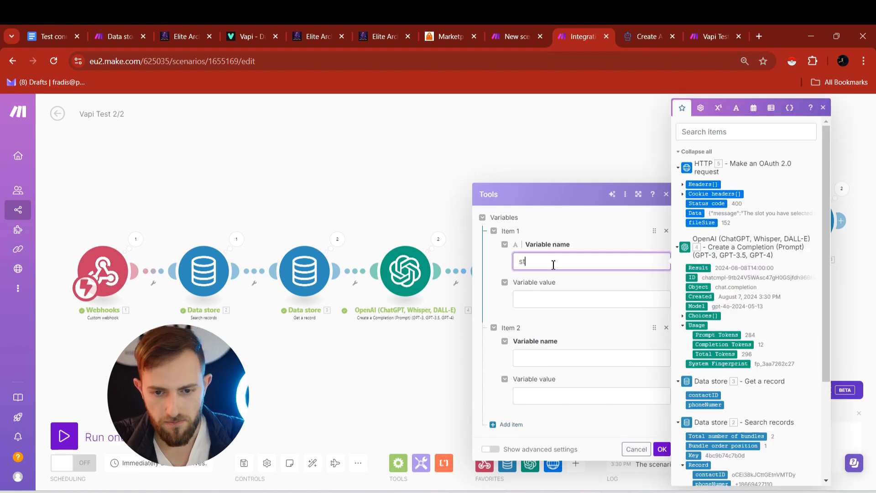
pyautogui.write('artTime')
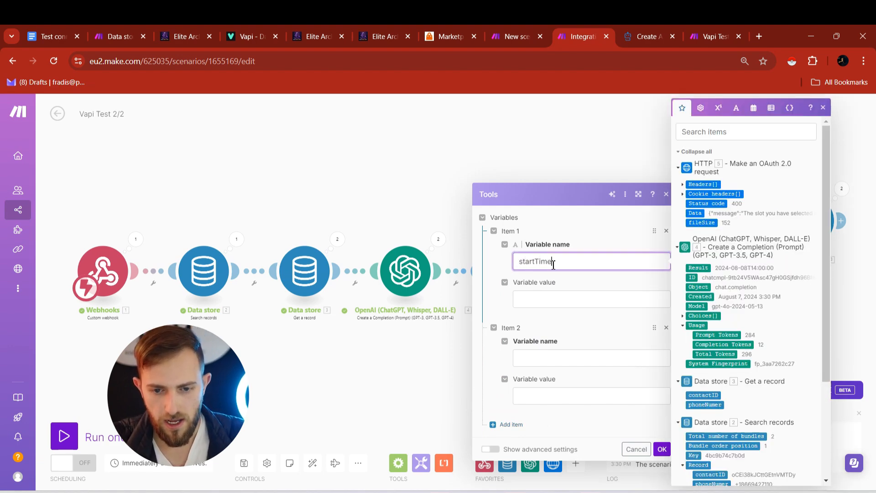
pyautogui.click(569, 360)
pyautogui.write('endTime')
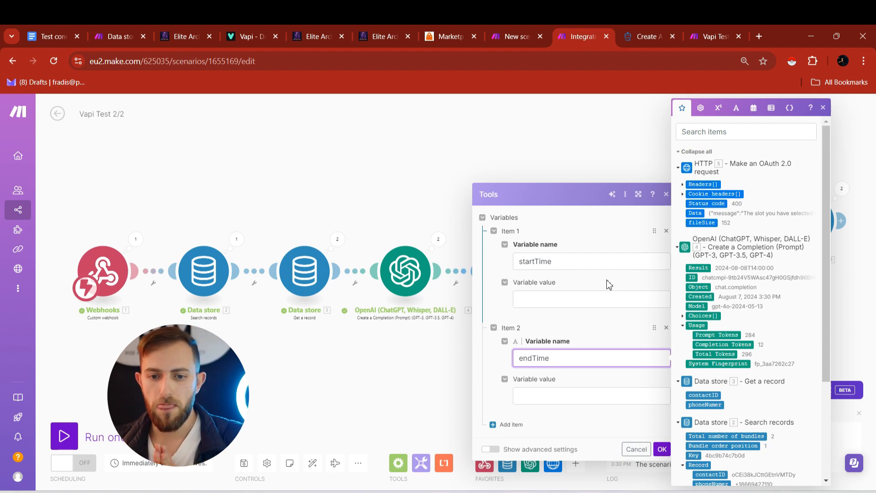
pyautogui.click(522, 301)
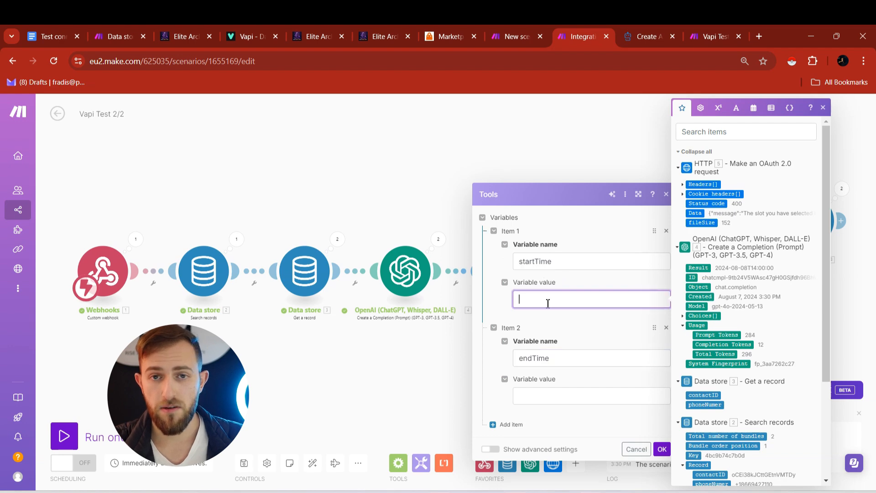
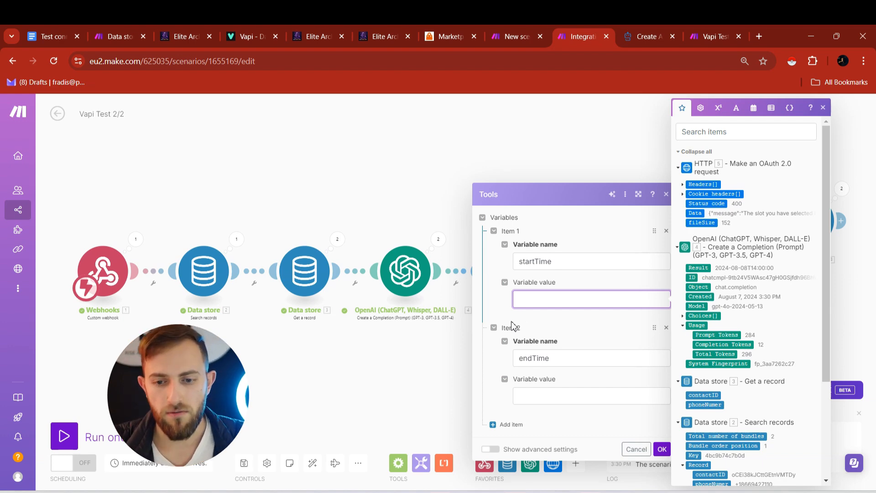
# - Set startTime to formatDate(formatDate(4. Result; MM/DD/YYYY); X) * 1000 and open a new browser tab
pyautogui.write('formatDate( formatDate( 4. Result ; MM/DD/YYYY ) ; X ) * 1000')
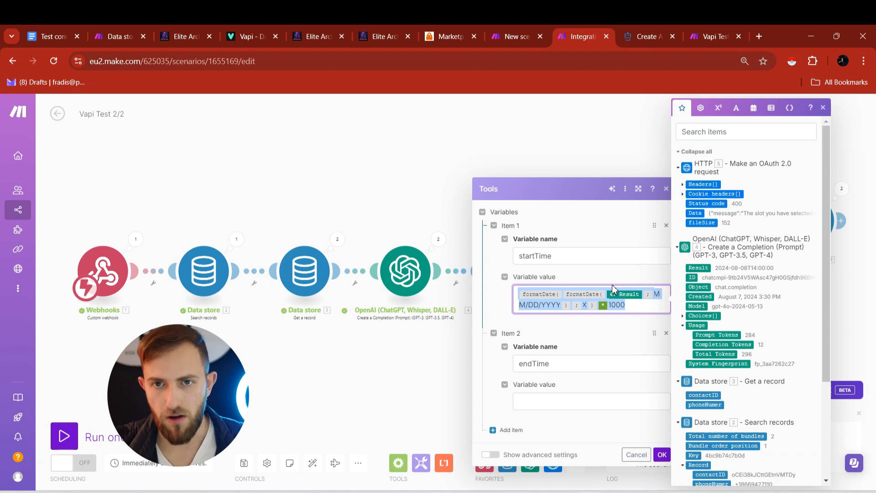
pyautogui.click(756, 33)
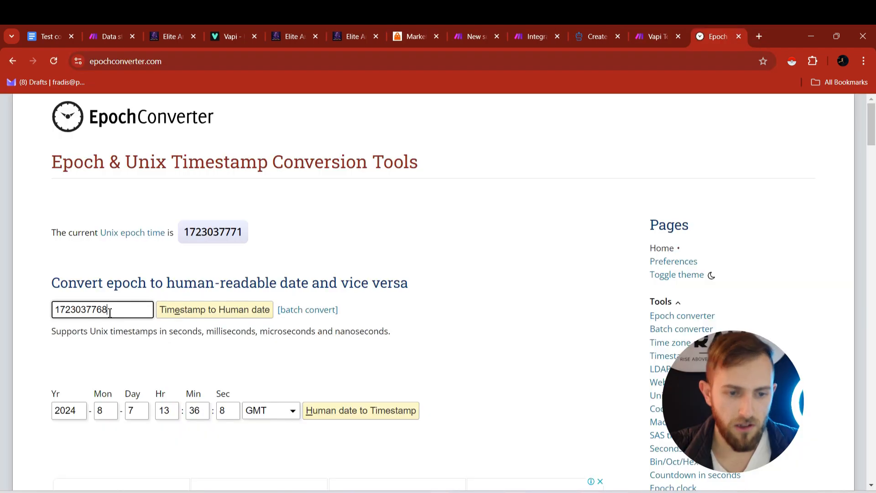
pyautogui.moveTo(117, 313); pyautogui.dragTo(48, 318)
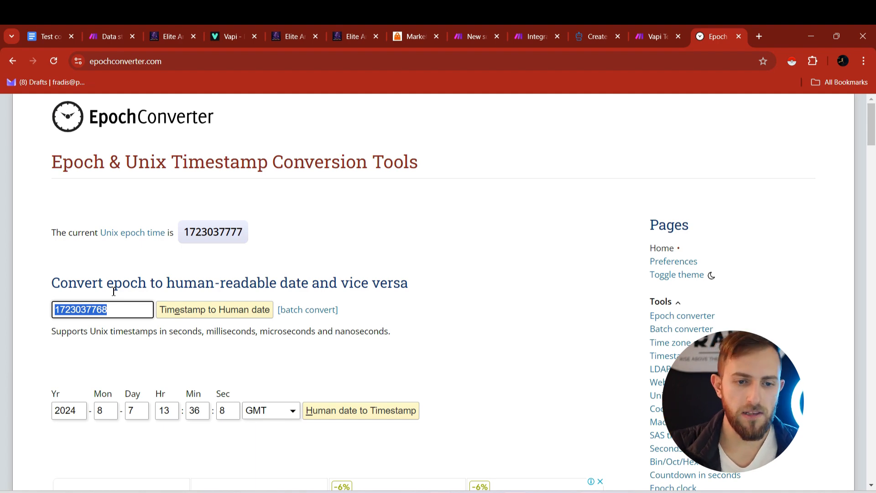
pyautogui.click(126, 310)
pyautogui.write('0000')
pyautogui.press('BackSpace')
pyautogui.press('BackSpace')
pyautogui.press('BackSpace')
pyautogui.press('BackSpace')
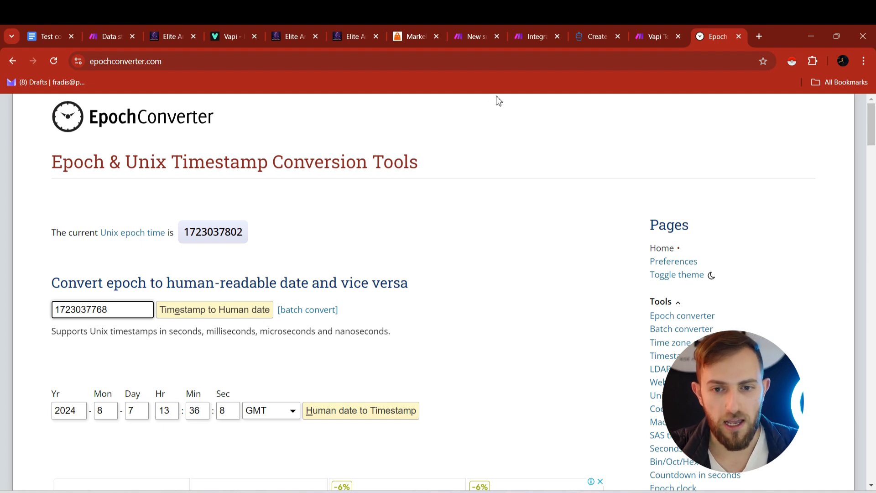
# - Confirm endTime's addDays(4. Result; 1) formula ends with *1000 - 1 and save both variables
pyautogui.click(533, 36)
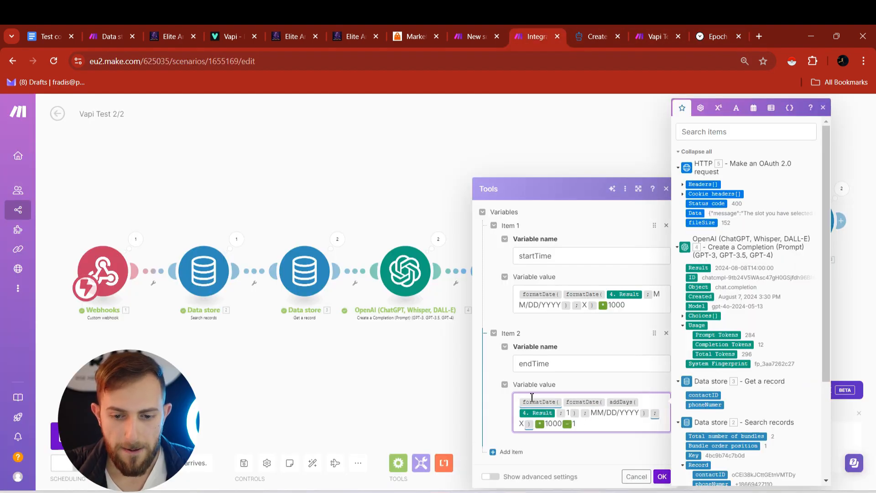
pyautogui.moveTo(542, 401)
pyautogui.click(622, 426)
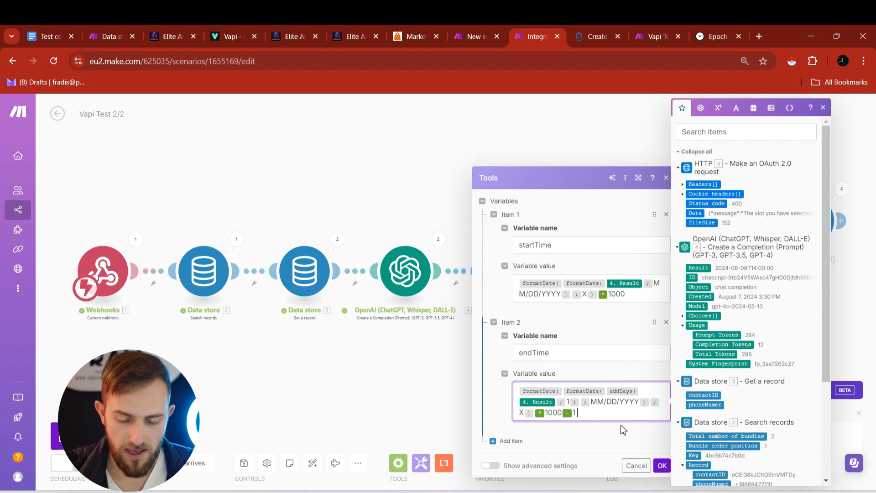
pyautogui.click(575, 414)
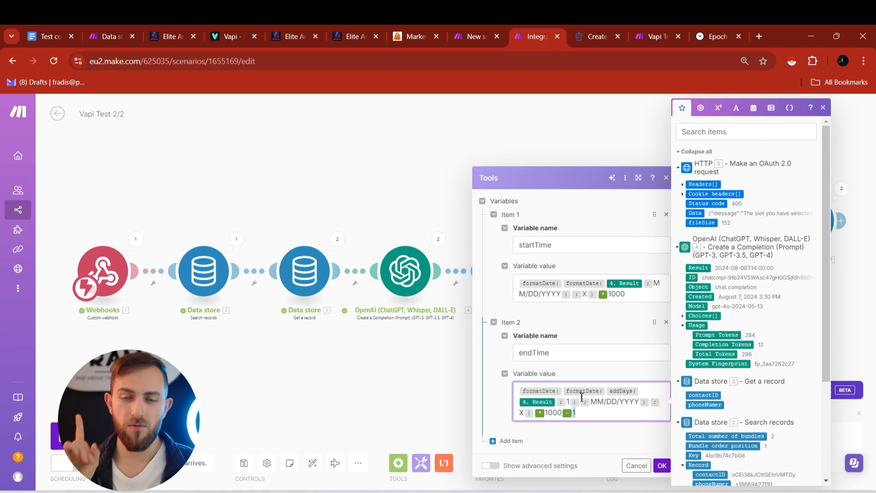
pyautogui.click(662, 465)
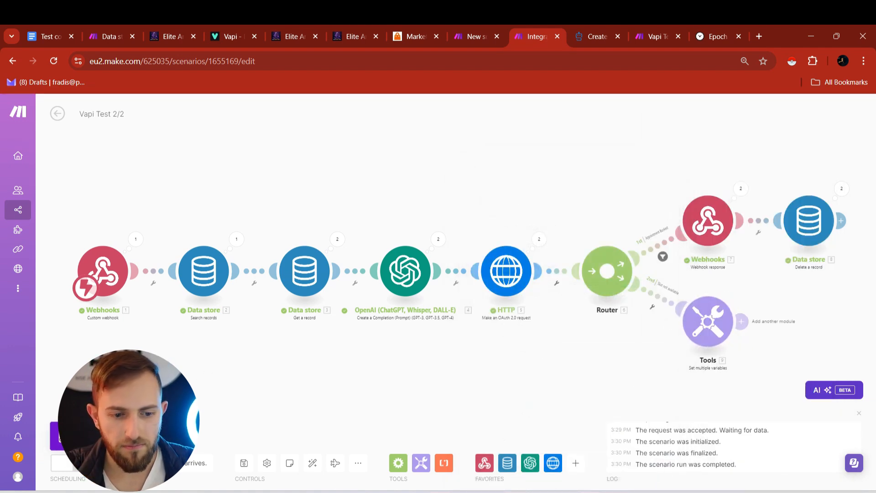
# - Run both Make scenarios once so they listen for incoming data
pyautogui.click(81, 436)
pyautogui.click(461, 32)
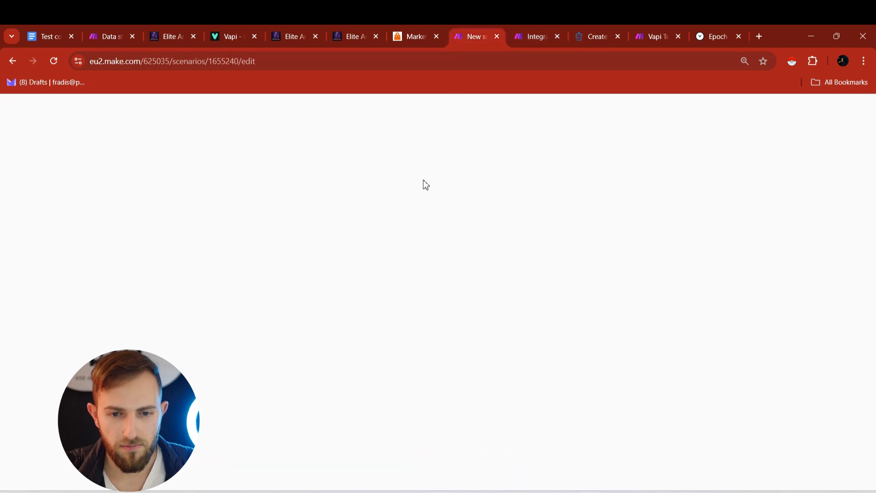
pyautogui.click(81, 435)
# - Start a GoHighLevel workflow test run for a chosen contact
pyautogui.click(295, 37)
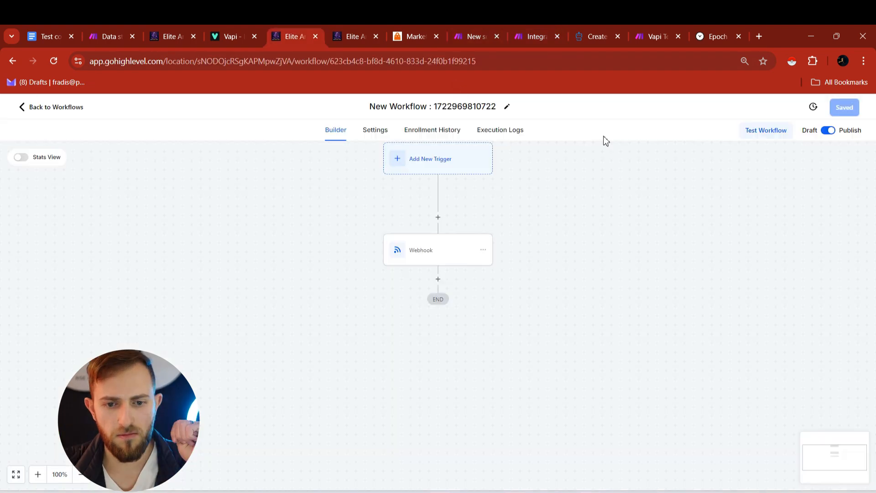
pyautogui.click(757, 133)
pyautogui.click(712, 222)
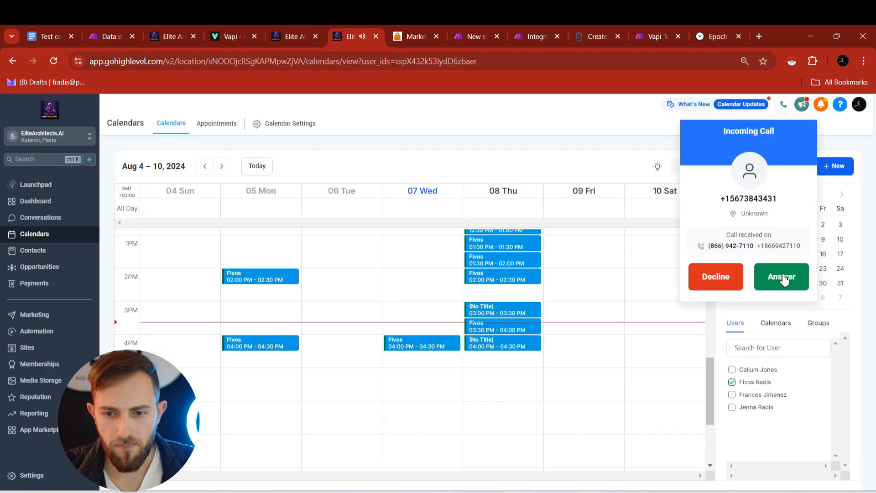
pyautogui.scroll(-3, 502, 368)
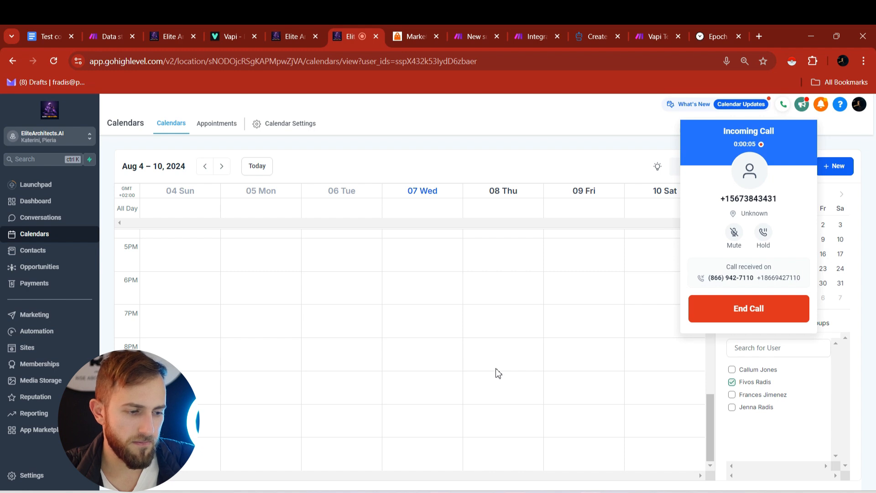
# - Follow both scenarios' runs during the live call, then end the call
pyautogui.click(529, 28)
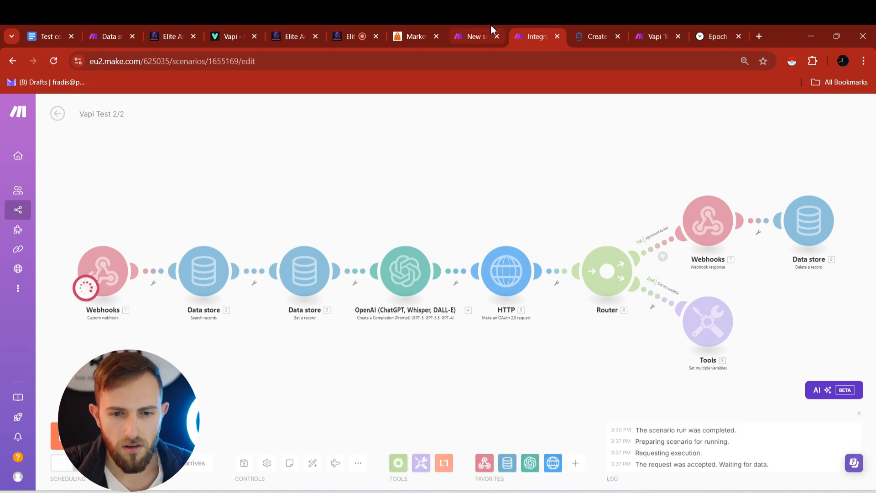
pyautogui.click(476, 35)
pyautogui.click(346, 30)
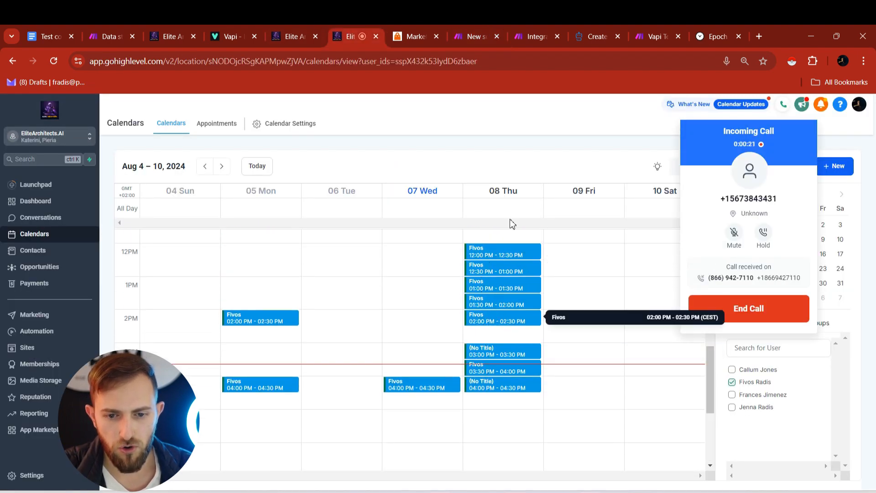
pyautogui.click(528, 26)
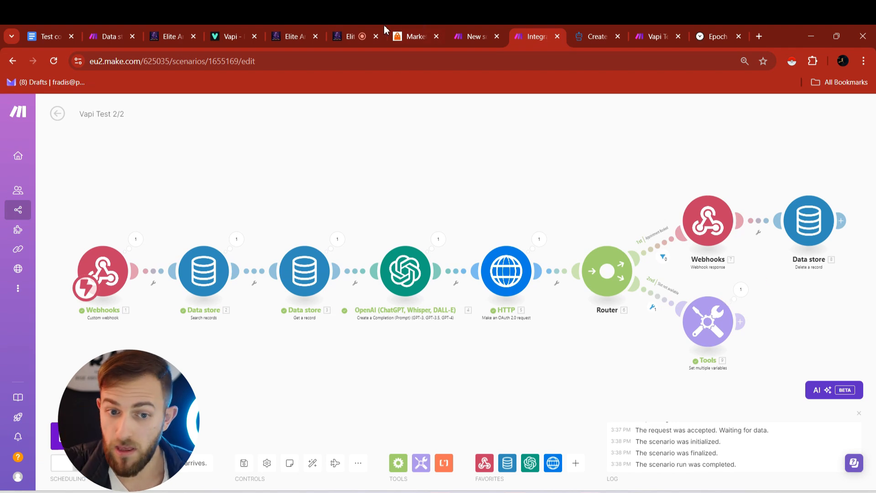
pyautogui.click(350, 36)
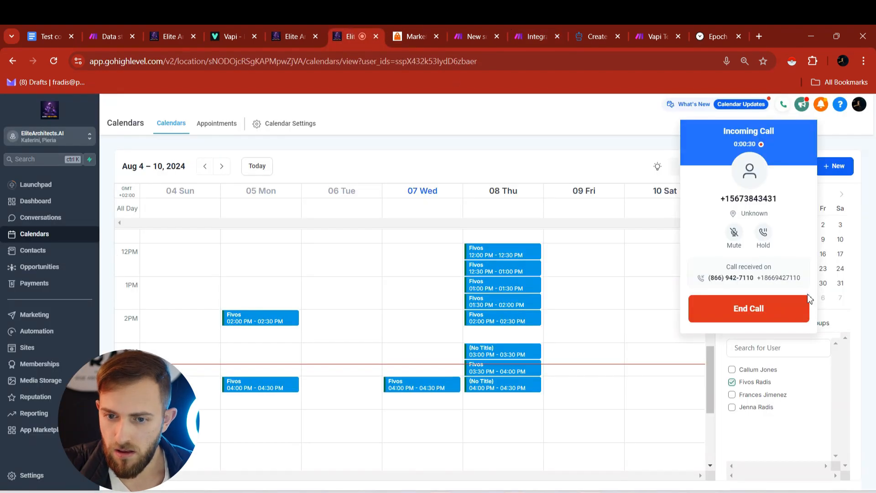
pyautogui.click(757, 320)
pyautogui.click(532, 37)
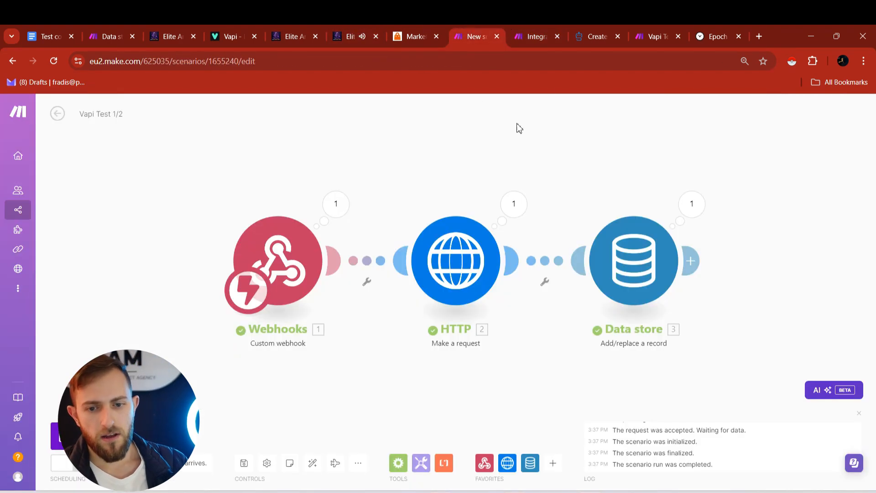
pyautogui.click(740, 290)
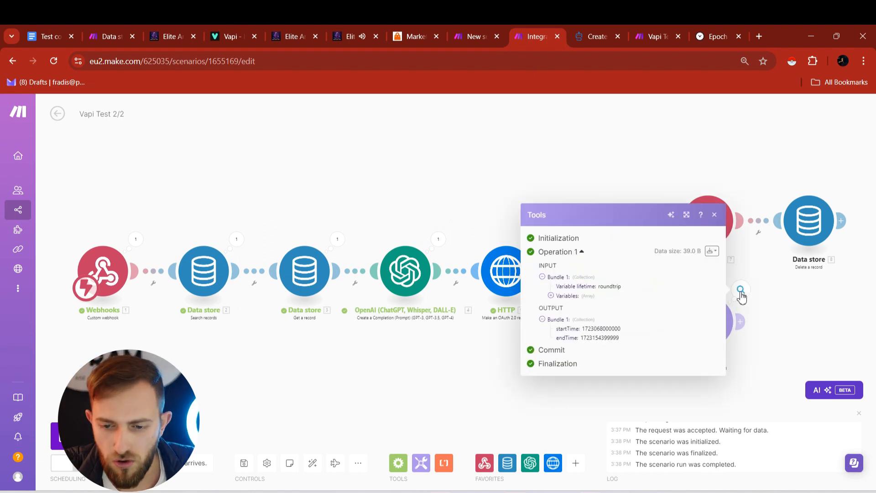
pyautogui.doubleClick(589, 329)
pyautogui.hotkey('ctrl', 'c')
pyautogui.click(778, 329)
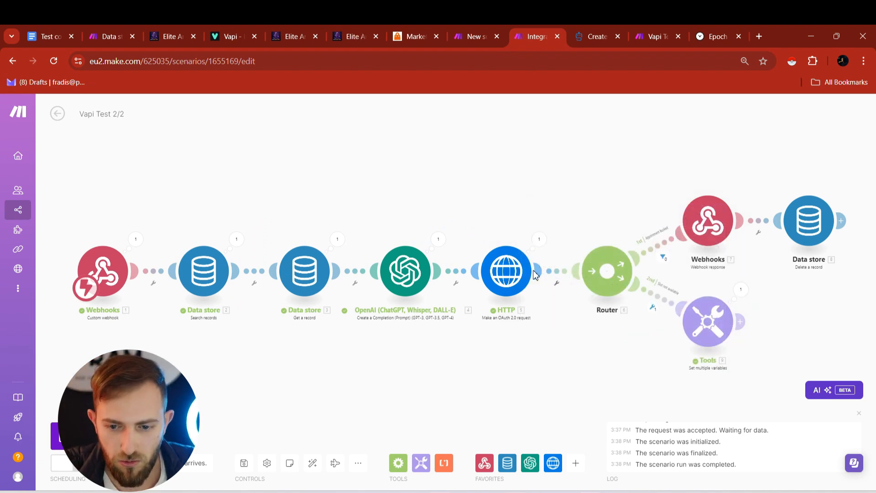
# - Check that the OpenAI Result 2024-08-08T14:00:00 matches the system calendar's dates
pyautogui.click(408, 261)
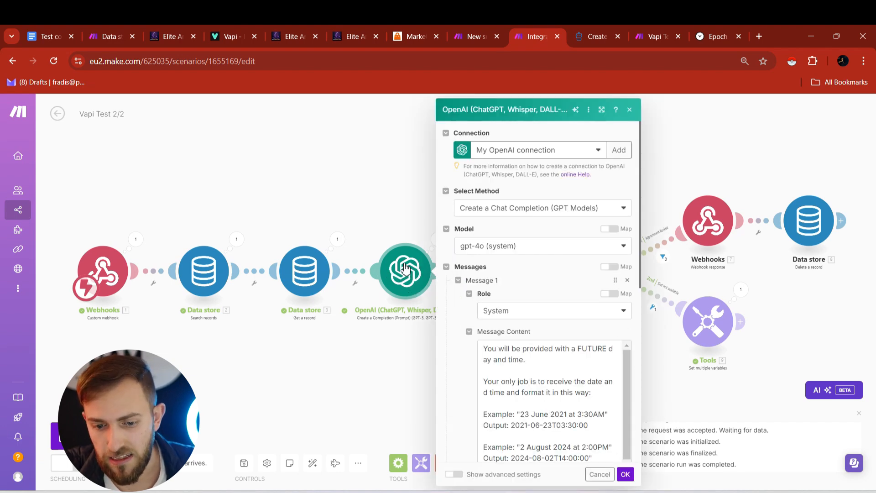
pyautogui.click(415, 203)
pyautogui.click(438, 241)
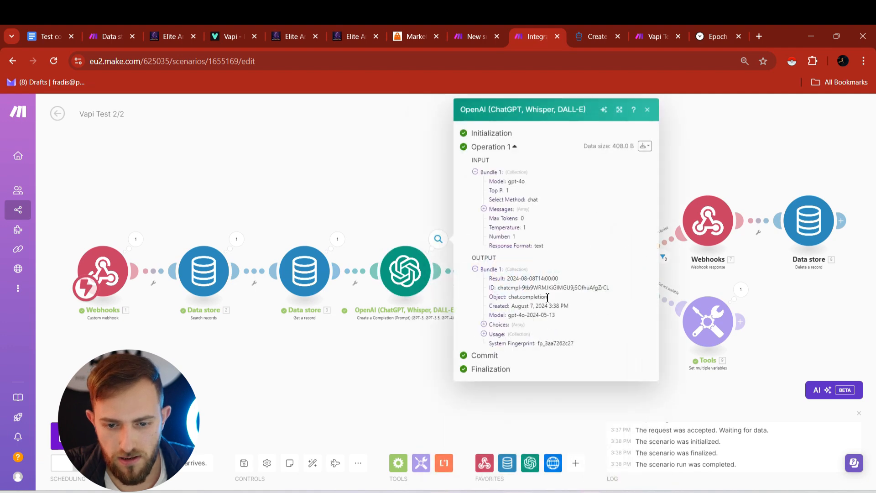
pyautogui.moveTo(510, 278)
pyautogui.mouseDown()
pyautogui.moveTo(557, 282)
pyautogui.moveTo(507, 279)
pyautogui.mouseUp()
pyautogui.click(838, 492)
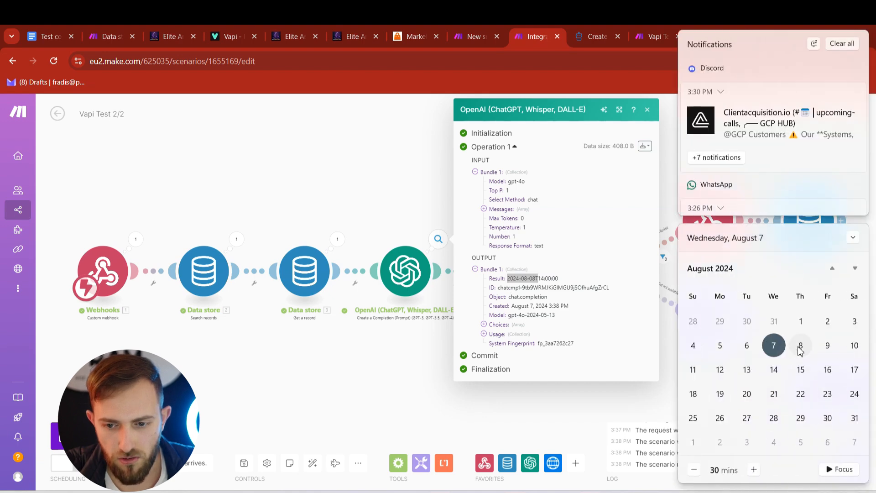
pyautogui.click(520, 428)
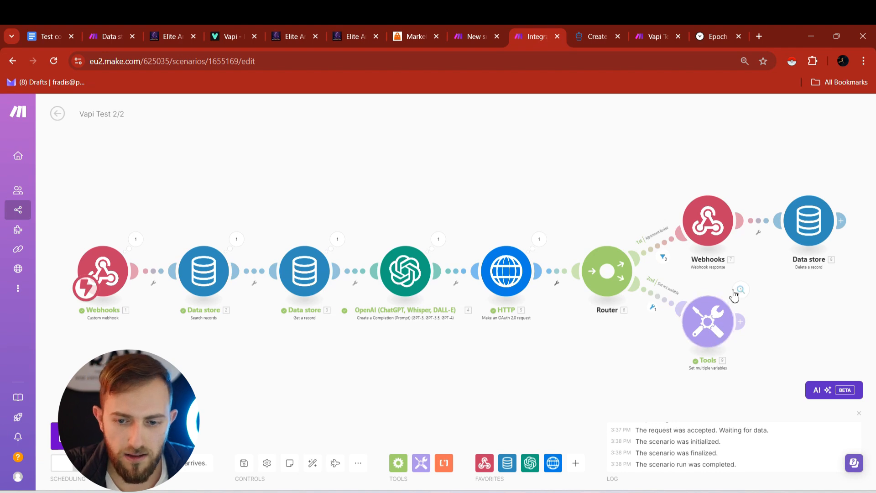
pyautogui.click(736, 293)
pyautogui.click(713, 38)
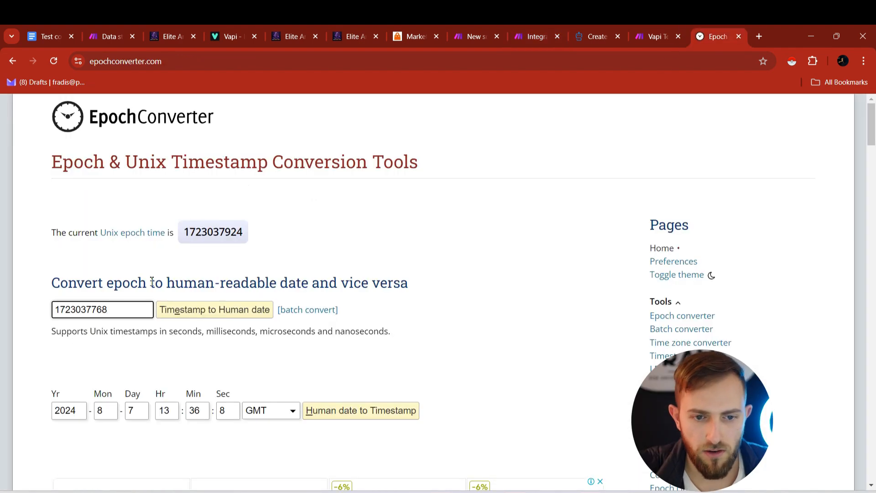
pyautogui.hotkey('ctrl', 'a')
pyautogui.hotkey('ctrl', 'v')
pyautogui.click(78, 308)
pyautogui.click(199, 308)
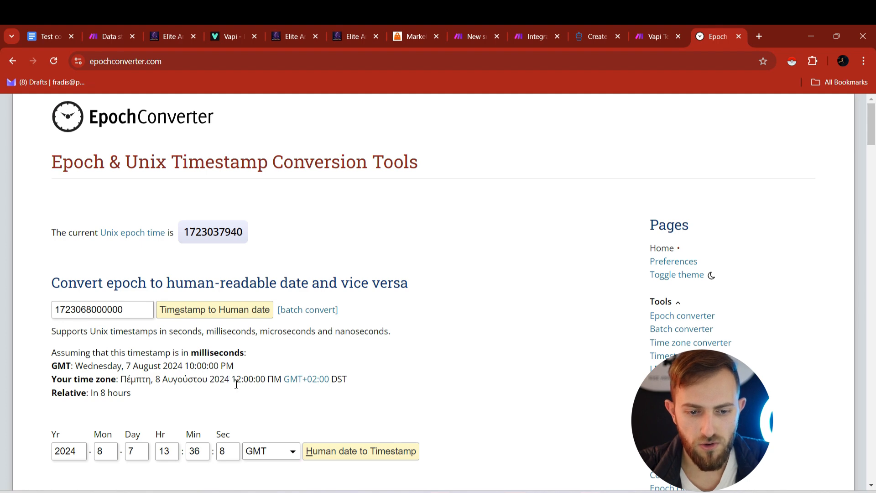
pyautogui.moveTo(237, 382); pyautogui.dragTo(266, 382)
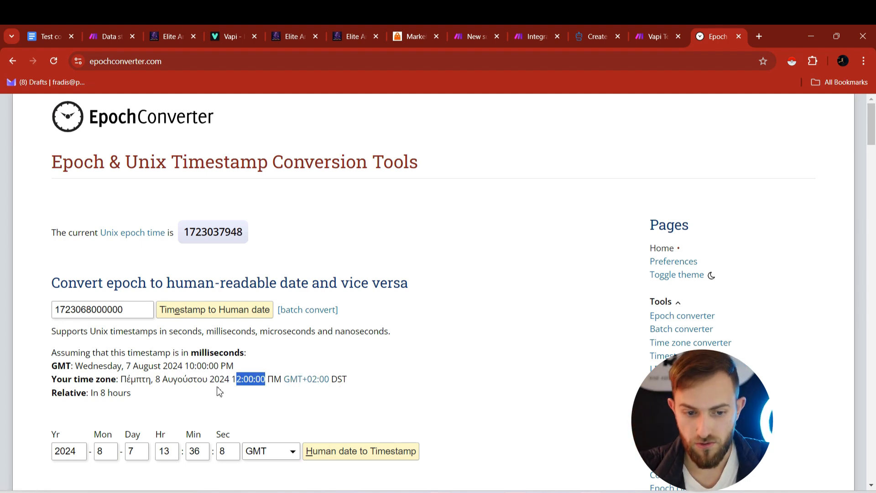
pyautogui.moveTo(52, 365); pyautogui.dragTo(66, 366)
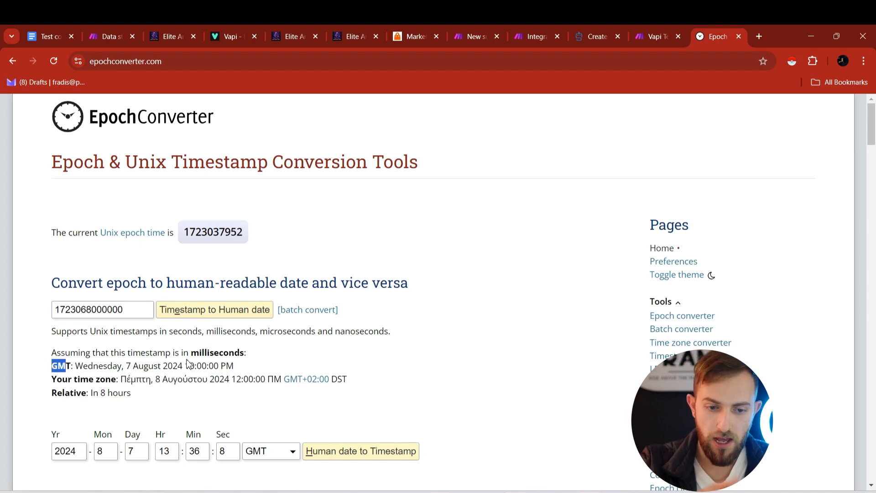
pyautogui.moveTo(185, 366); pyautogui.dragTo(219, 366)
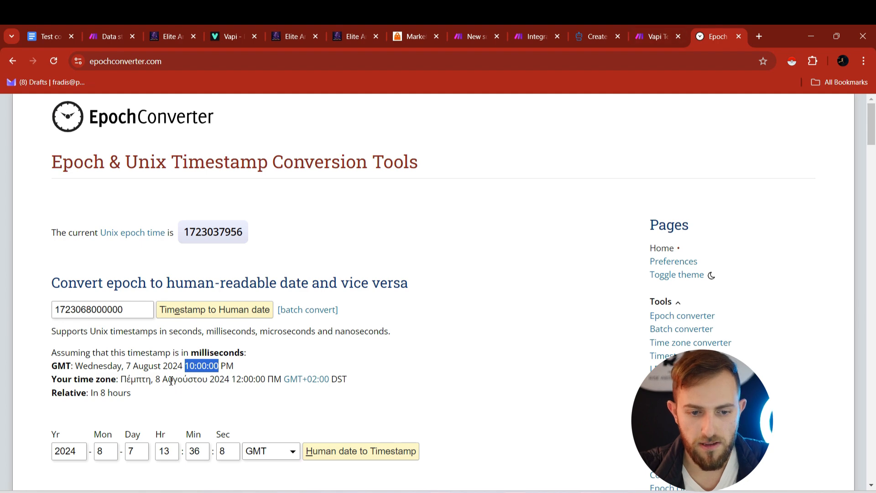
pyautogui.click(637, 25)
pyautogui.click(512, 26)
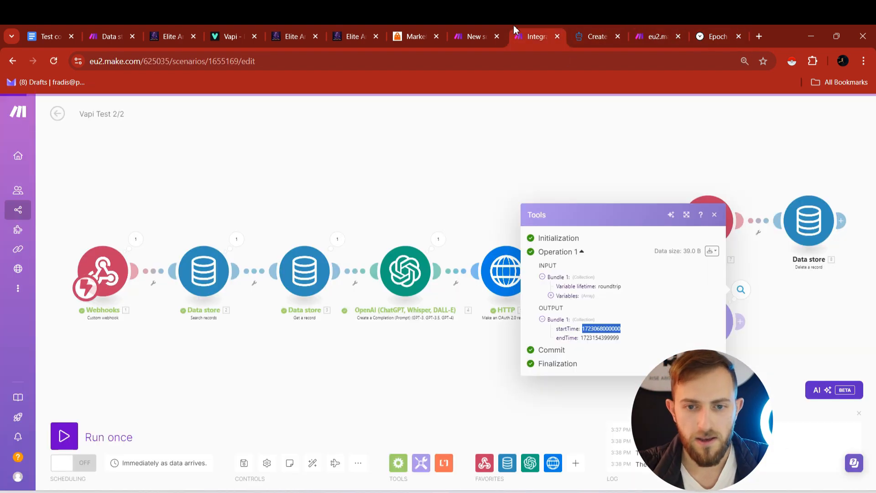
pyautogui.doubleClick(594, 337)
pyautogui.hotkey('ctrl', 'c')
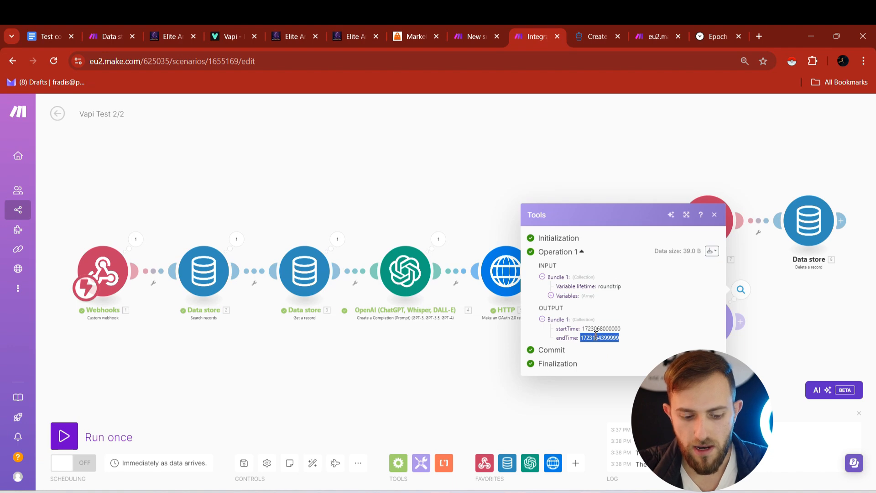
pyautogui.click(715, 33)
pyautogui.click(136, 311)
pyautogui.hotkey('ctrl', 'a')
pyautogui.hotkey('ctrl', 'v')
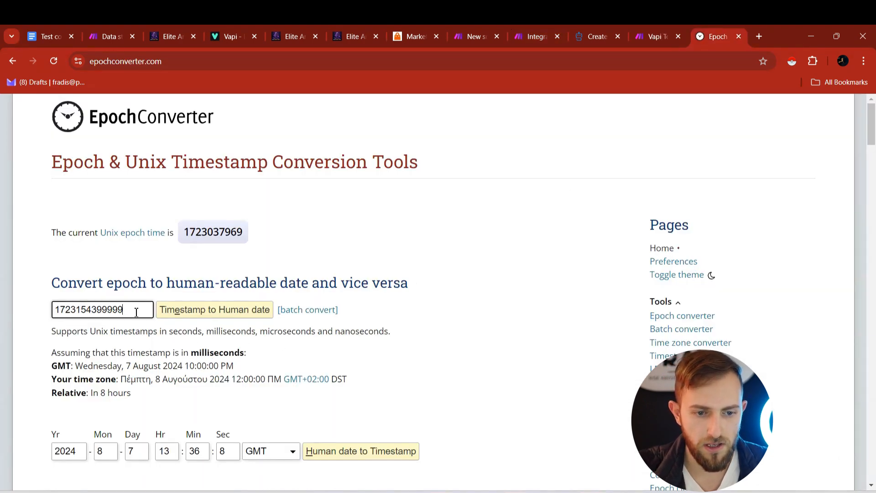
pyautogui.press('Return')
pyautogui.moveTo(232, 382); pyautogui.dragTo(283, 384)
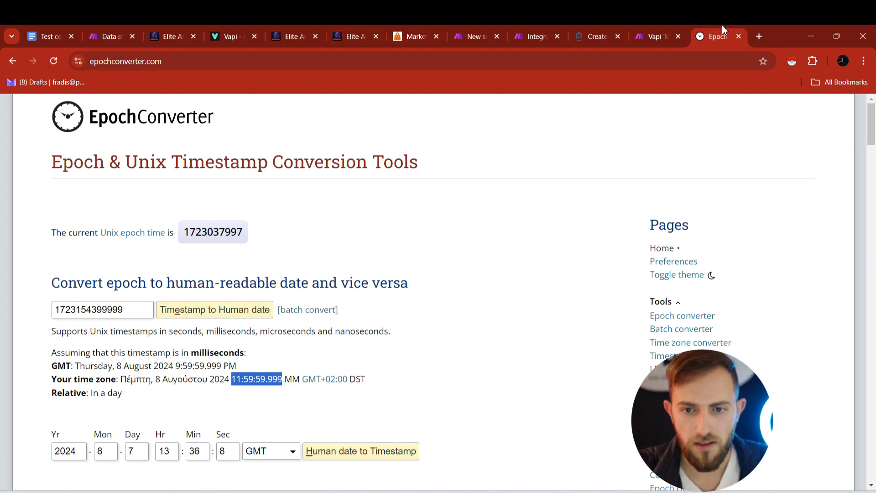
pyautogui.click(522, 29)
pyautogui.click(596, 160)
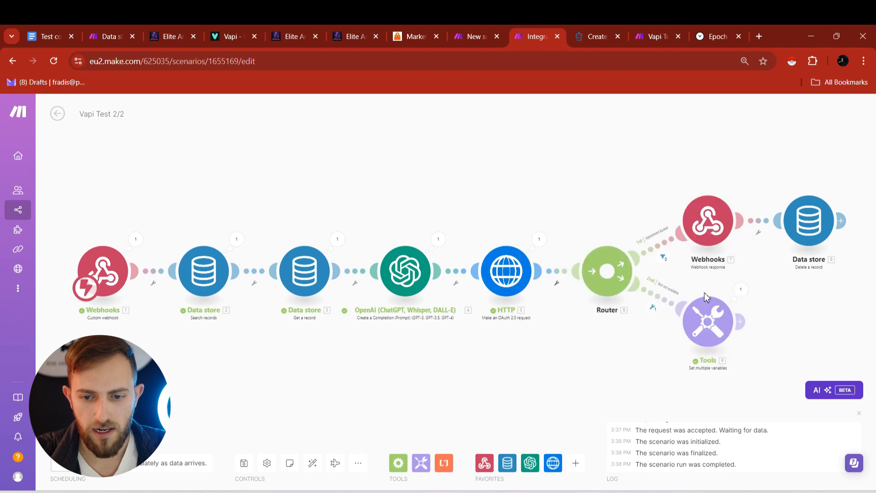
# - Add an HTTP 'Make an OAuth 2.0 request' module after the Tools module
pyautogui.click(740, 322)
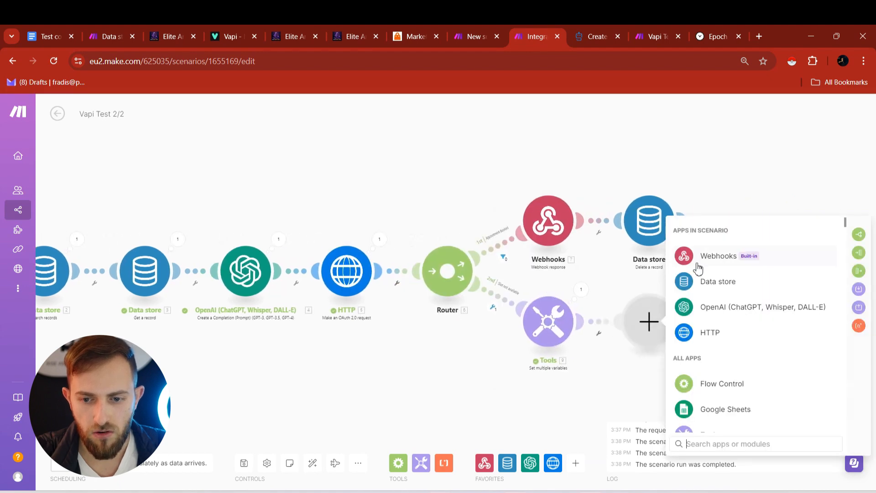
pyautogui.click(708, 340)
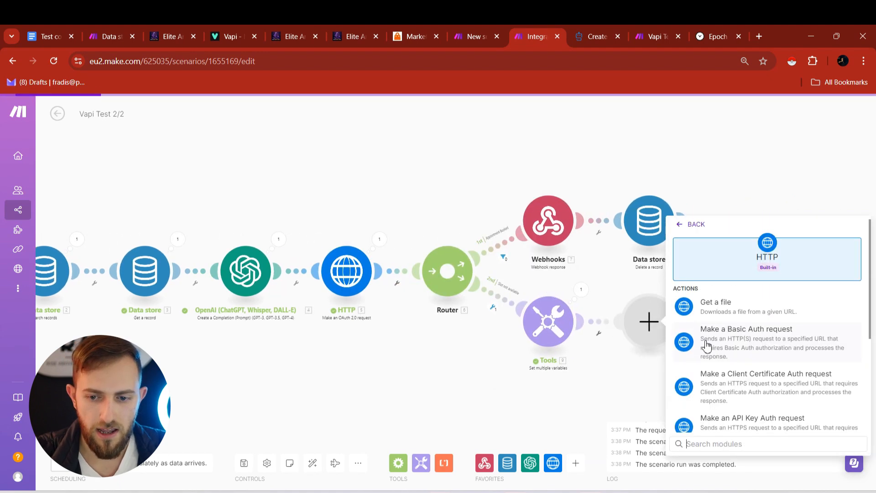
pyautogui.scroll(-3, 726, 346)
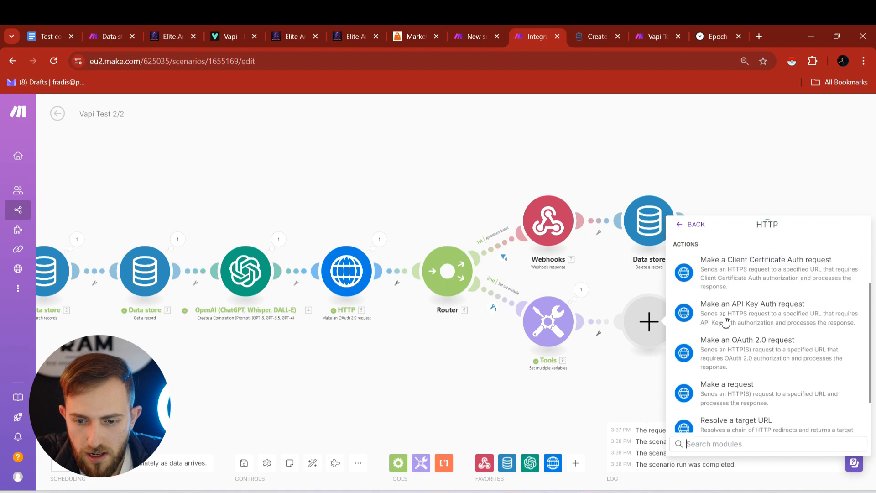
pyautogui.click(770, 352)
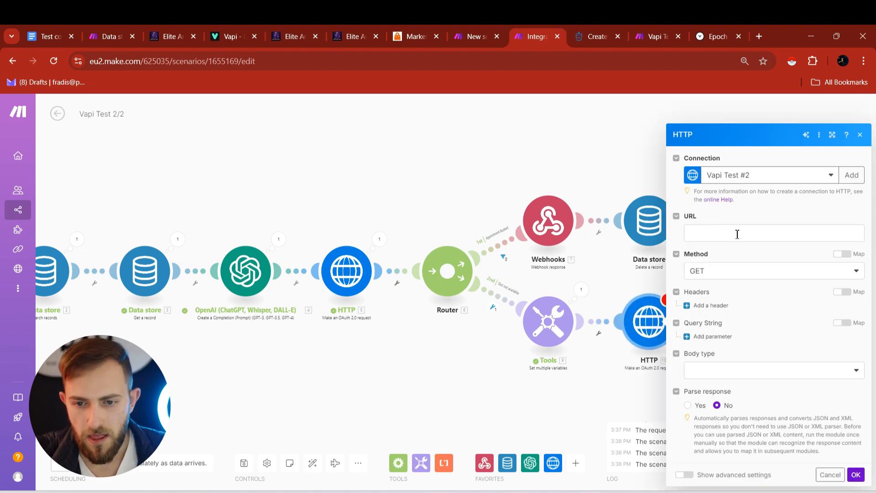
# - Paste the free-slots URL with startTime/endTime mapped and timezone=Europe/Brussels
pyautogui.click(737, 234)
pyautogui.write('https://services.leadconnectorhq.com/calendars/VCpwIHqpJ69r1oU75K3e/free-slots?timezone=Europe/Brussels&startDate=9. startTime&endDate=9. endTime')
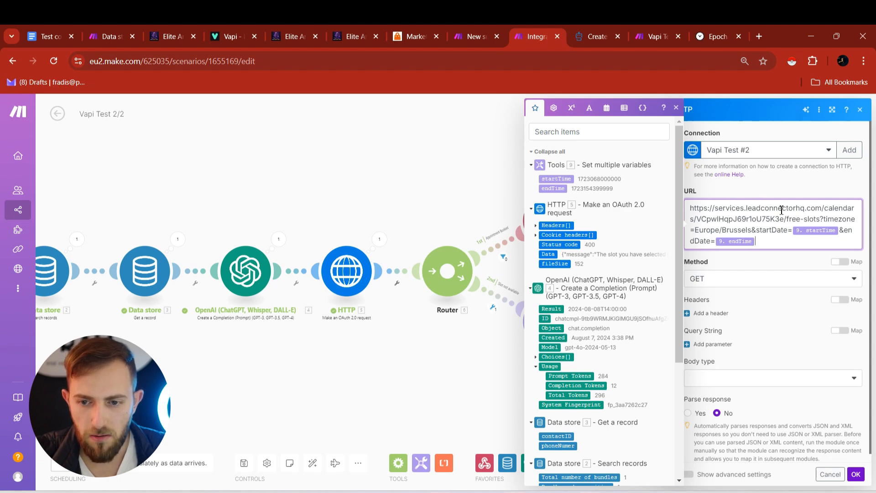
pyautogui.hotkey('ctrl', 'a')
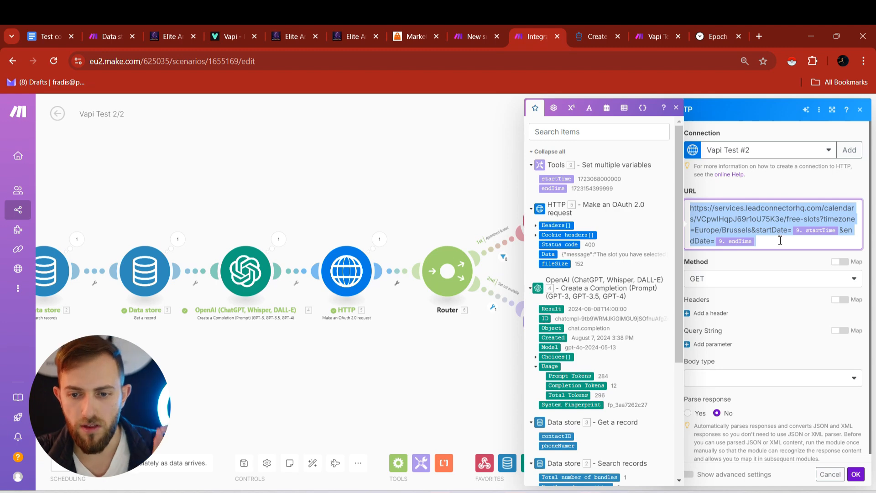
pyautogui.click(709, 228)
pyautogui.moveTo(695, 230); pyautogui.dragTo(754, 231)
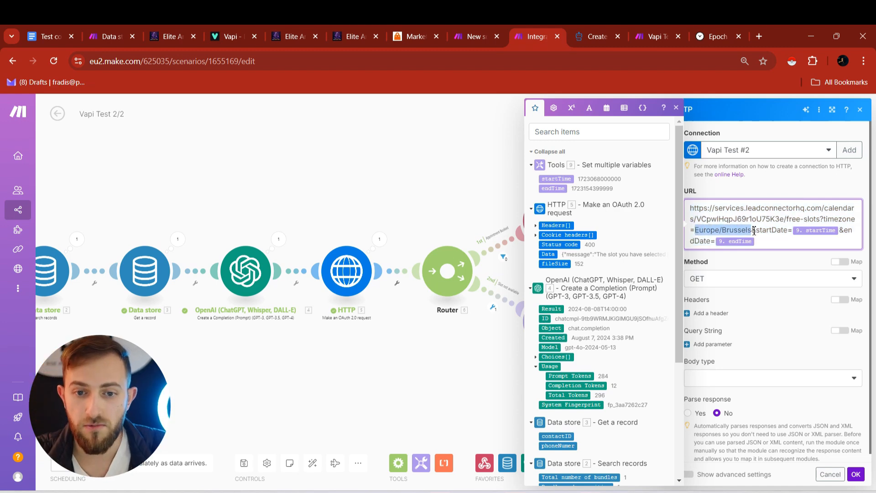
pyautogui.click(367, 27)
pyautogui.click(292, 26)
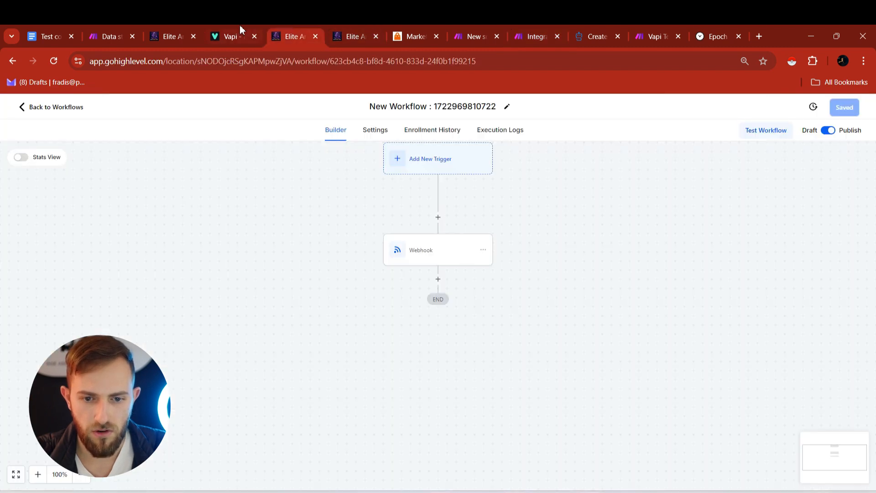
# - Verify HighLevel's Business Profile time zone is GMT+02:00 Europe/Brussels (CEST), then return to Make
pyautogui.click(352, 33)
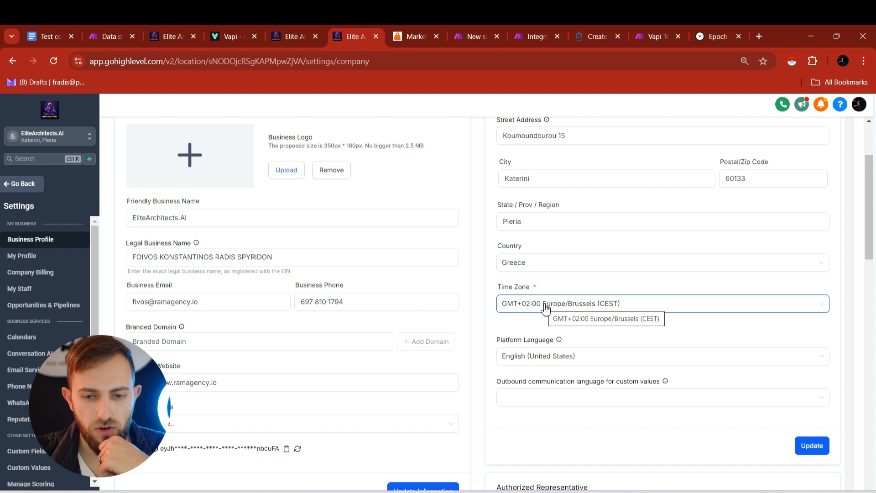
pyautogui.click(574, 305)
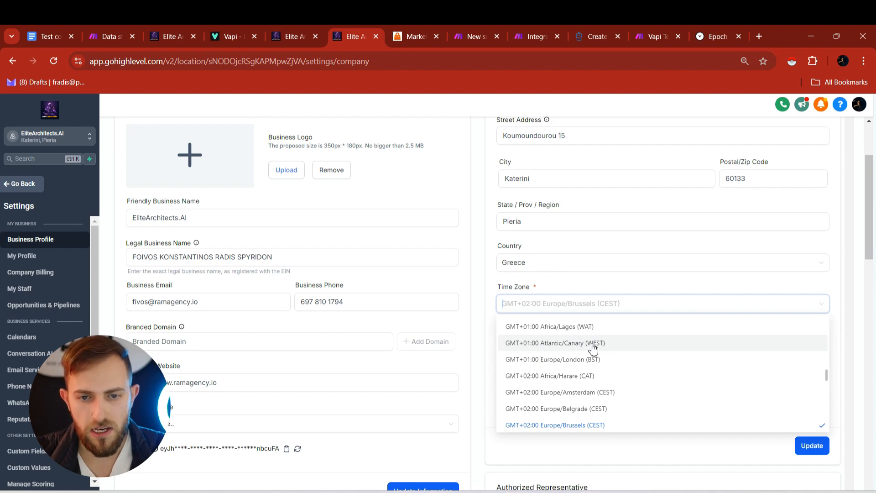
pyautogui.click(532, 37)
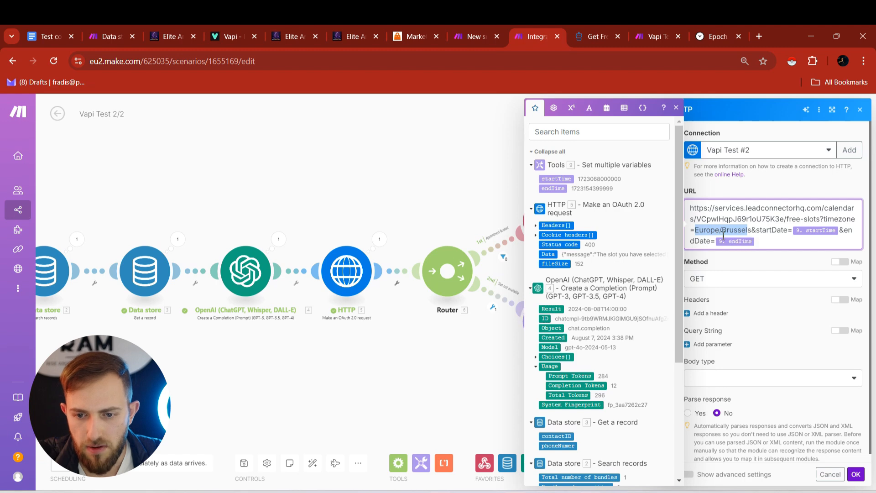
# - Keep the GET method, add a 'Version' header of 2021-04-15, and save the HTTP module
pyautogui.click(713, 264)
pyautogui.click(716, 280)
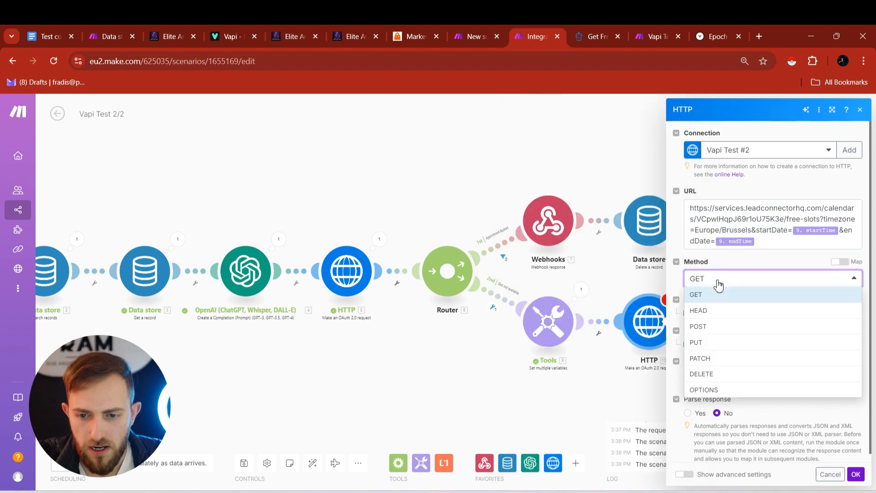
pyautogui.click(715, 281)
pyautogui.click(712, 313)
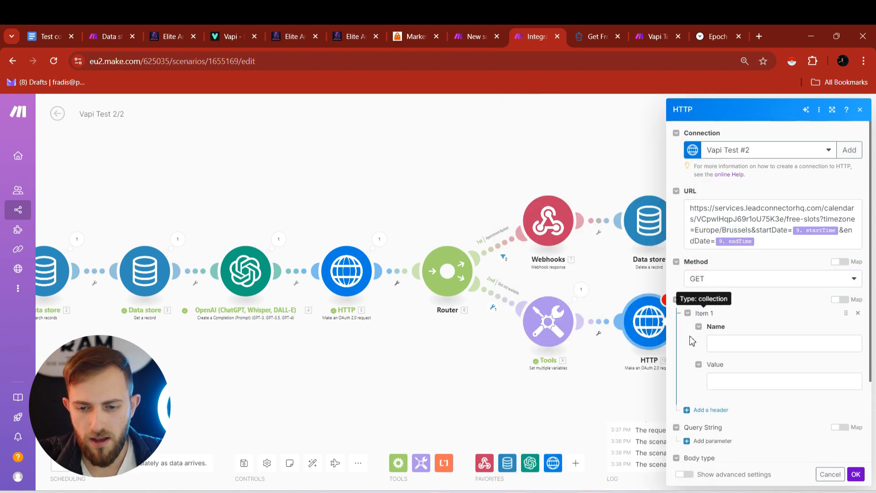
pyautogui.click(730, 343)
pyautogui.write('Version')
pyautogui.press('Tab')
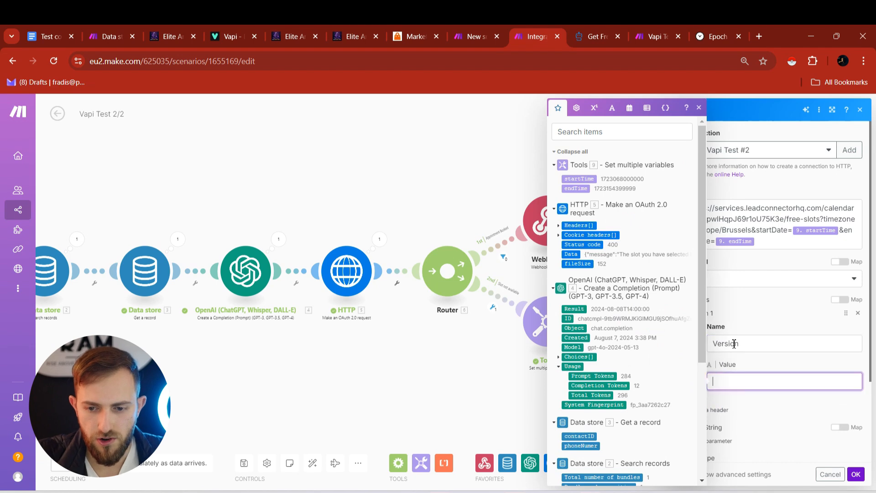
pyautogui.write('2021-04-15')
pyautogui.click(763, 317)
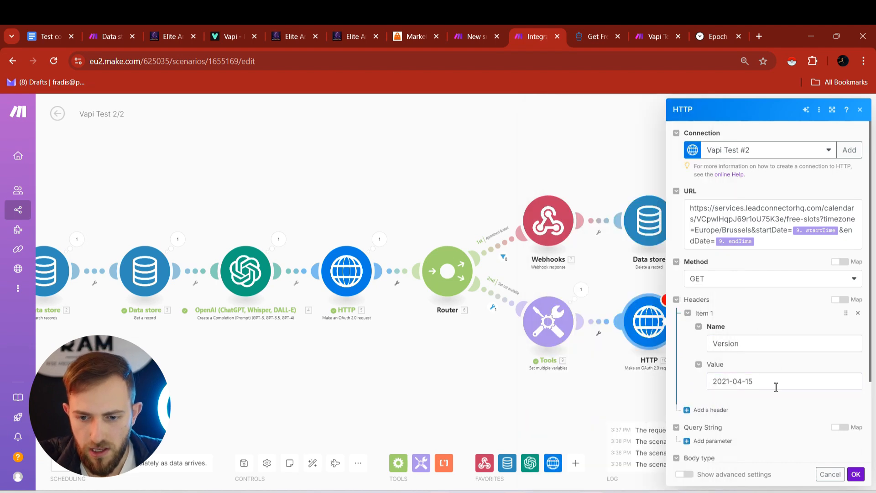
pyautogui.scroll(-3, 767, 391)
pyautogui.click(856, 475)
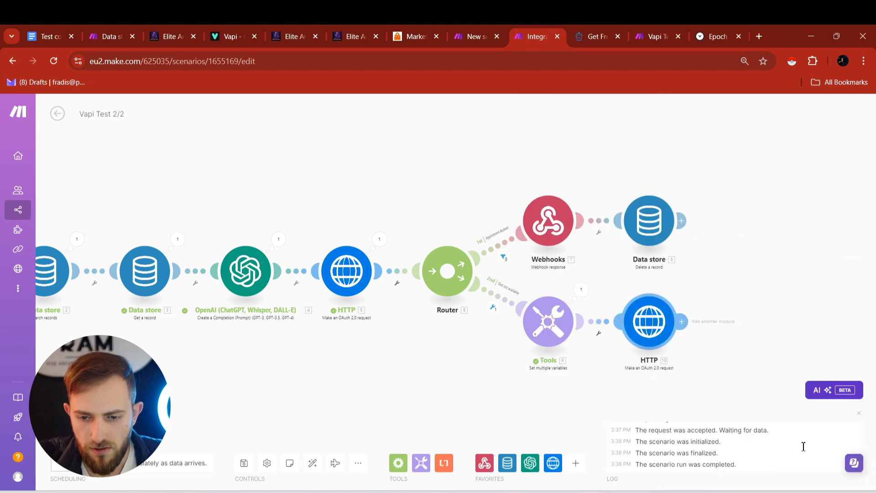
pyautogui.moveTo(744, 331); pyautogui.dragTo(545, 354)
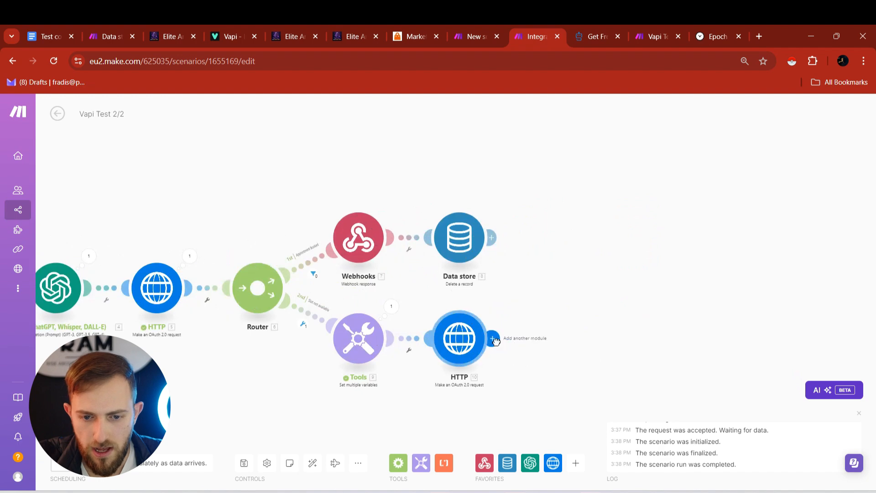
# - Add an OpenAI completion module after the HTTP request using the gpt-4o model
pyautogui.click(492, 337)
pyautogui.click(615, 328)
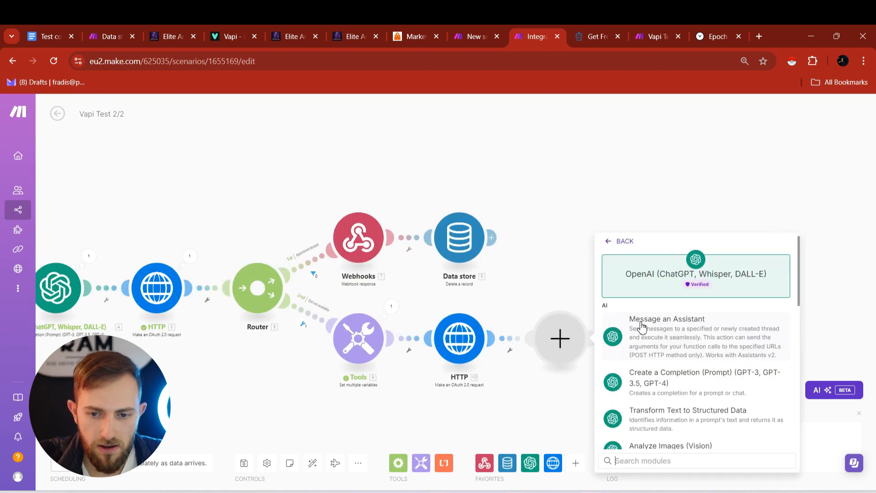
pyautogui.click(667, 388)
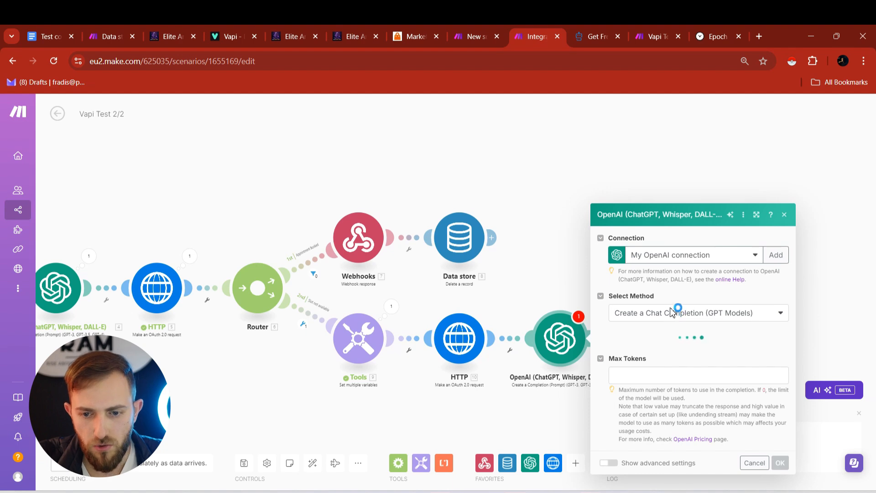
pyautogui.click(670, 311)
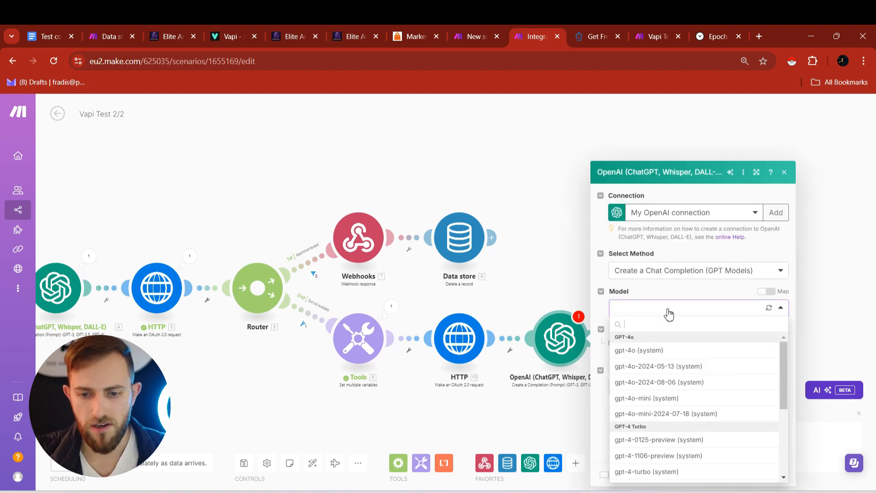
pyautogui.click(620, 351)
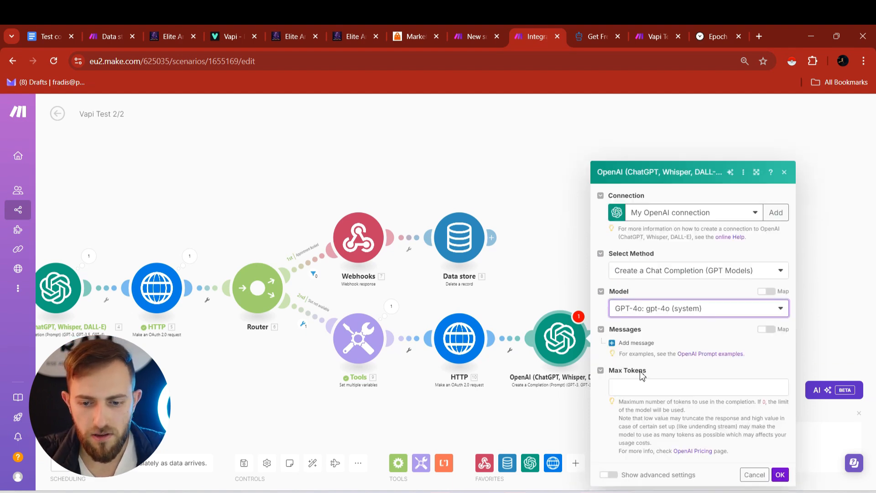
# - Add a System message containing the prompt that suggests two alternative times
pyautogui.click(632, 346)
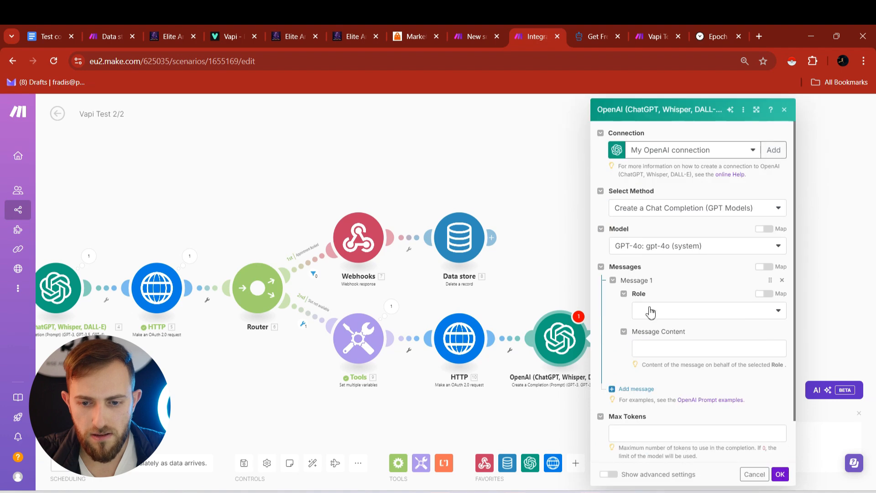
pyautogui.click(651, 310)
pyautogui.click(648, 325)
pyautogui.click(670, 352)
pyautogui.hotkey('ctrl', 'v')
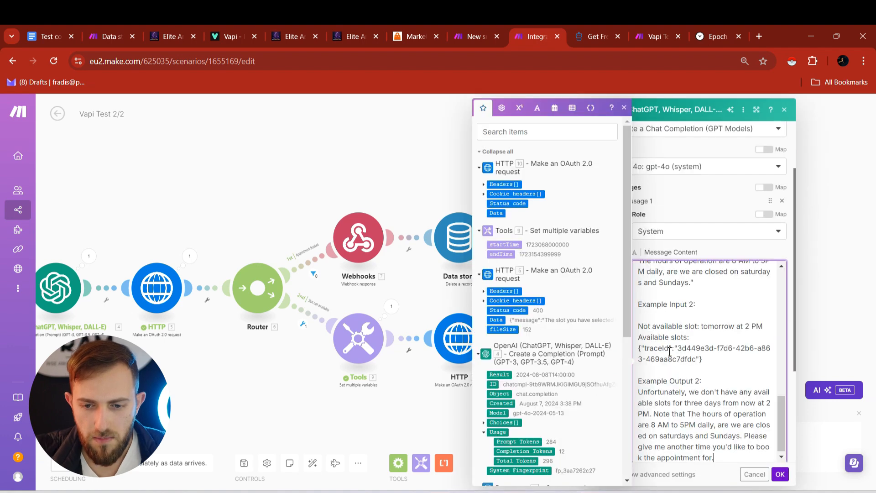
pyautogui.scroll(1, 689, 312)
pyautogui.scroll(-2, 684, 317)
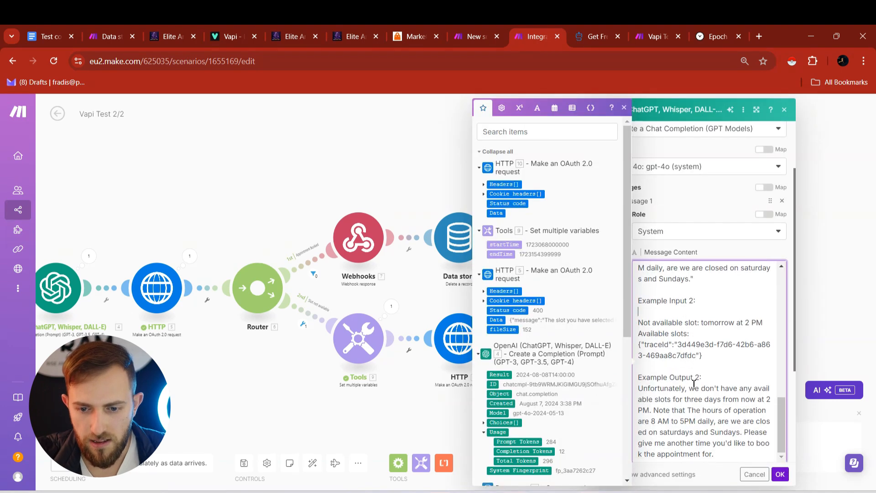
pyautogui.scroll(10, 694, 380)
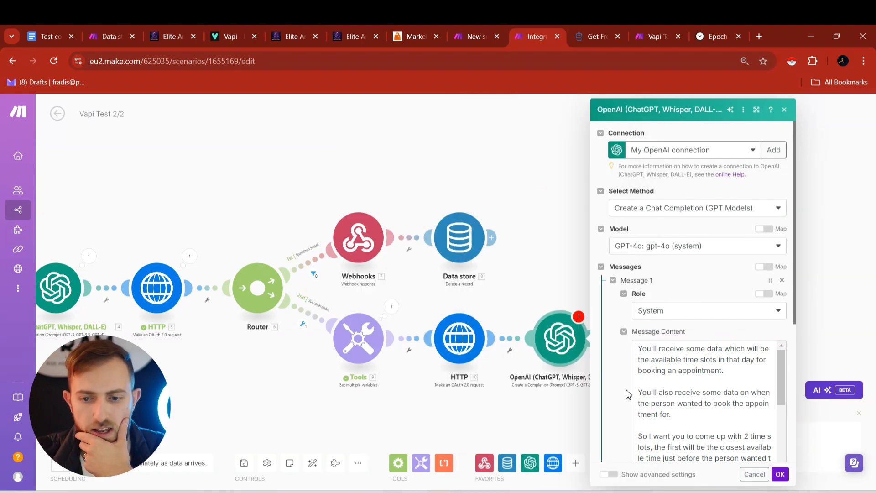
pyautogui.scroll(-3, 680, 380)
pyautogui.scroll(3, 687, 393)
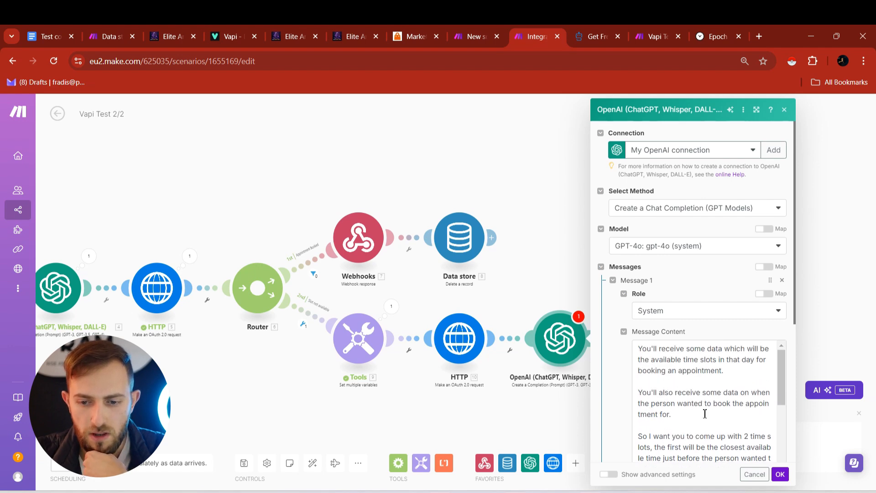
pyautogui.scroll(-2, 657, 427)
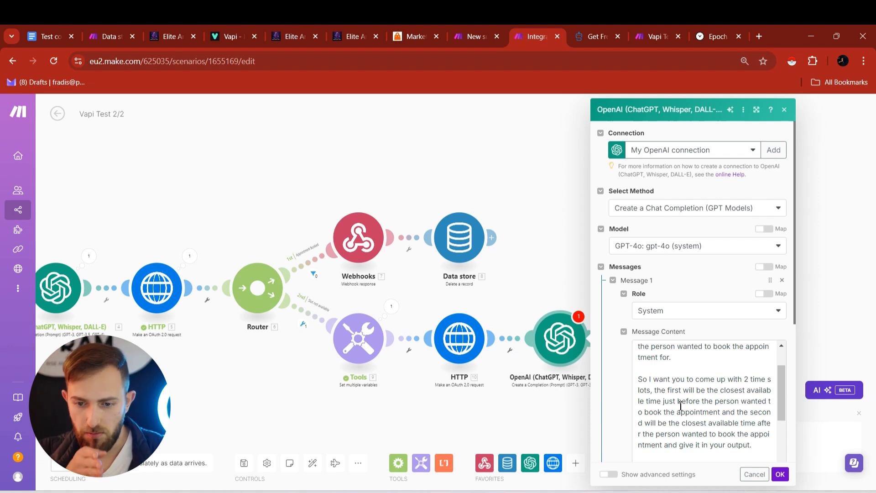
# - Insert the word 'for' into the system prompt and review its example slot replies
pyautogui.click(723, 413)
pyautogui.write('for')
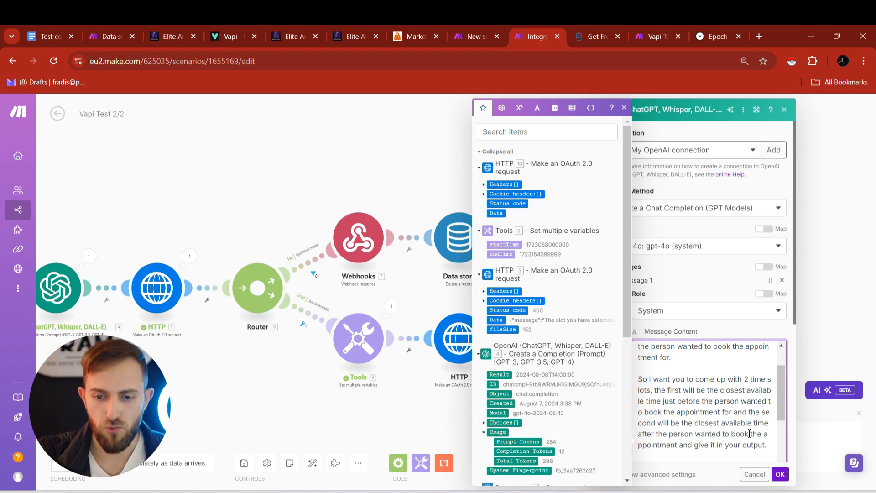
pyautogui.scroll(-5, 727, 433)
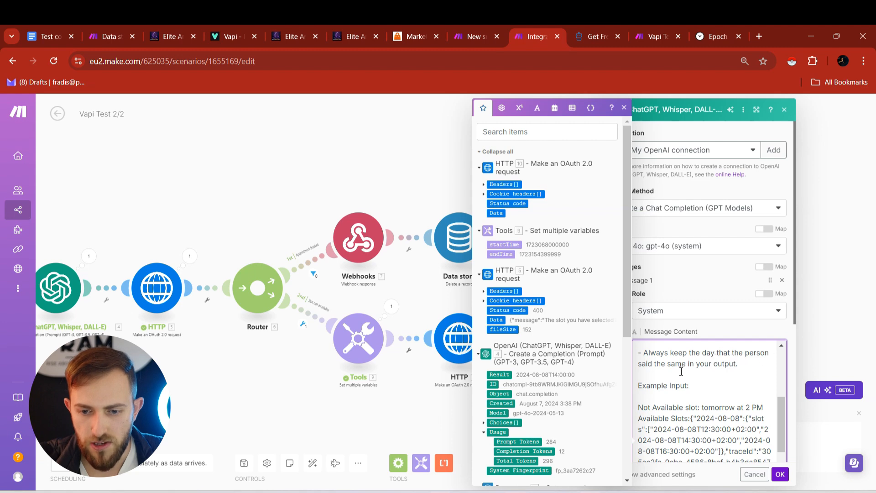
pyautogui.scroll(-1, 727, 367)
pyautogui.scroll(1, 662, 379)
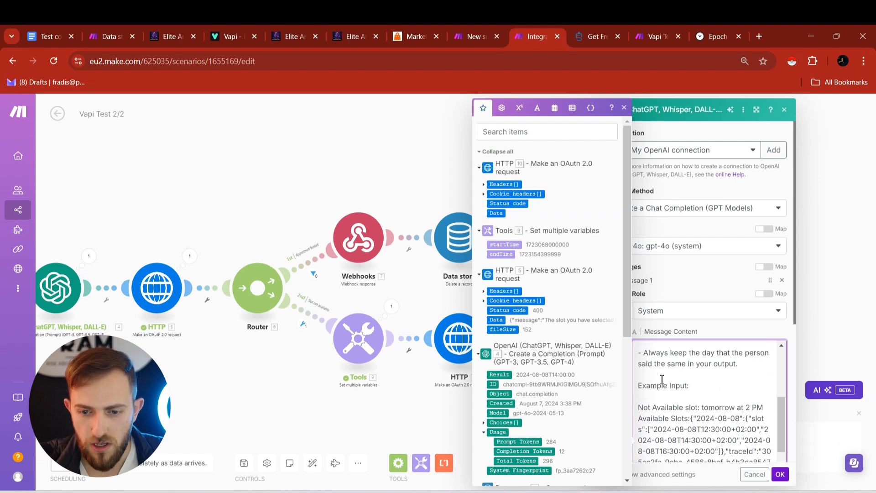
pyautogui.scroll(-1, 689, 385)
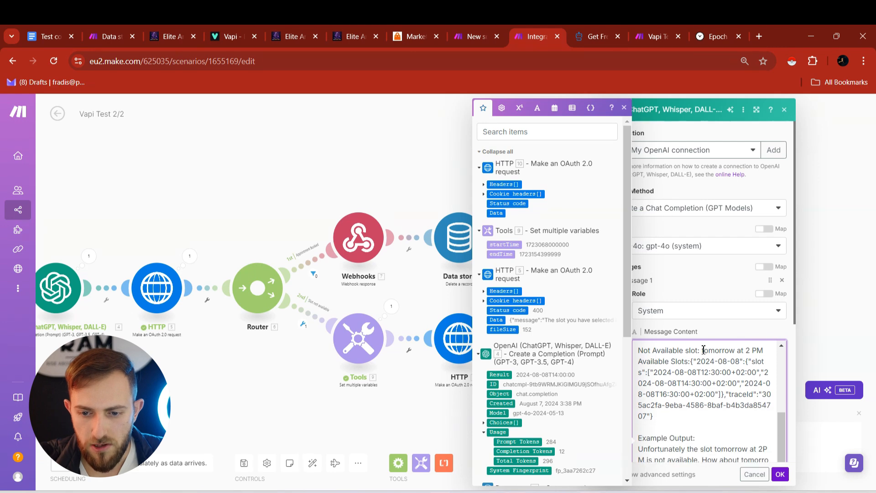
pyautogui.moveTo(703, 350); pyautogui.dragTo(763, 352)
pyautogui.moveTo(683, 366); pyautogui.dragTo(712, 406)
pyautogui.scroll(-1, 648, 392)
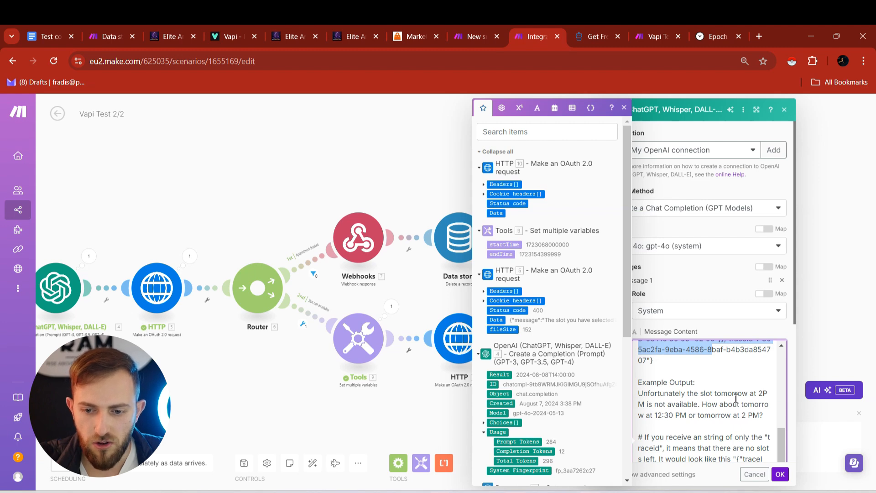
pyautogui.scroll(1, 702, 413)
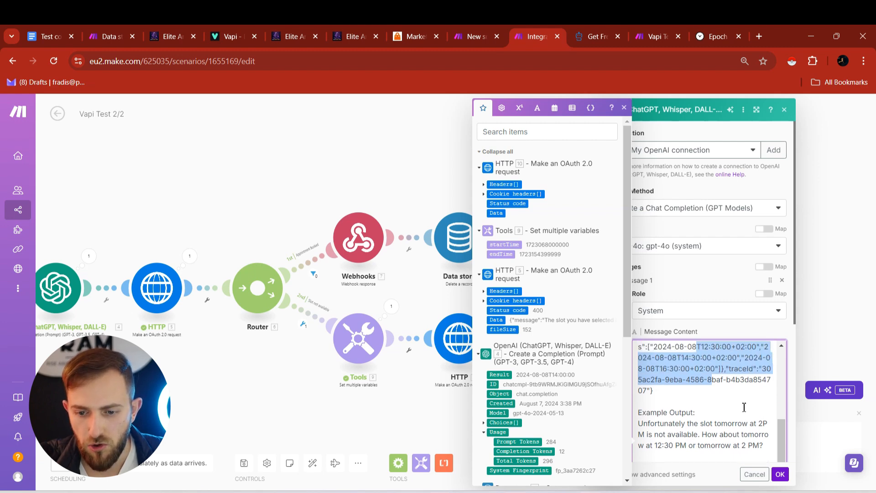
pyautogui.scroll(-1, 710, 440)
pyautogui.scroll(2, 715, 438)
pyautogui.scroll(-2, 731, 420)
pyautogui.scroll(2, 731, 404)
pyautogui.click(731, 374)
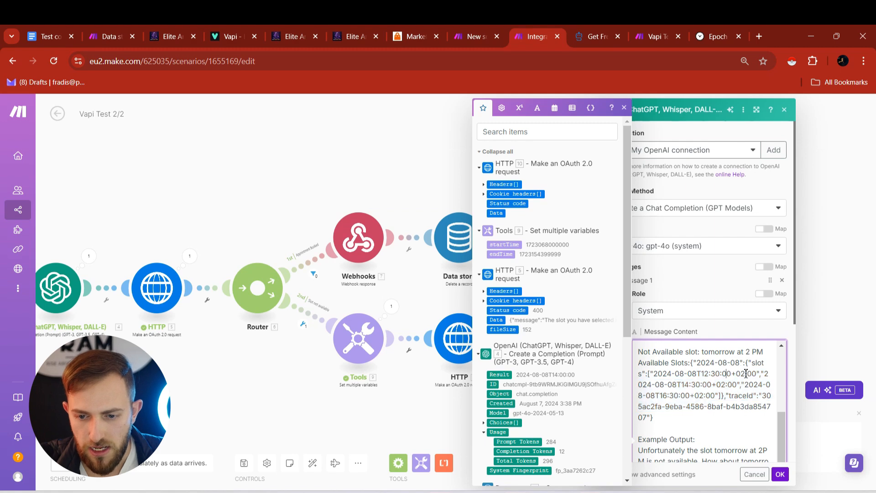
pyautogui.scroll(-4, 719, 396)
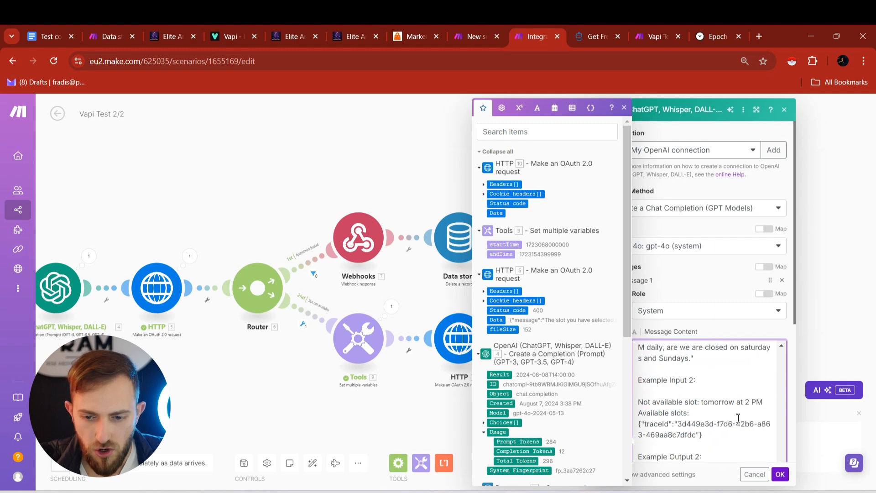
pyautogui.scroll(-5, 738, 417)
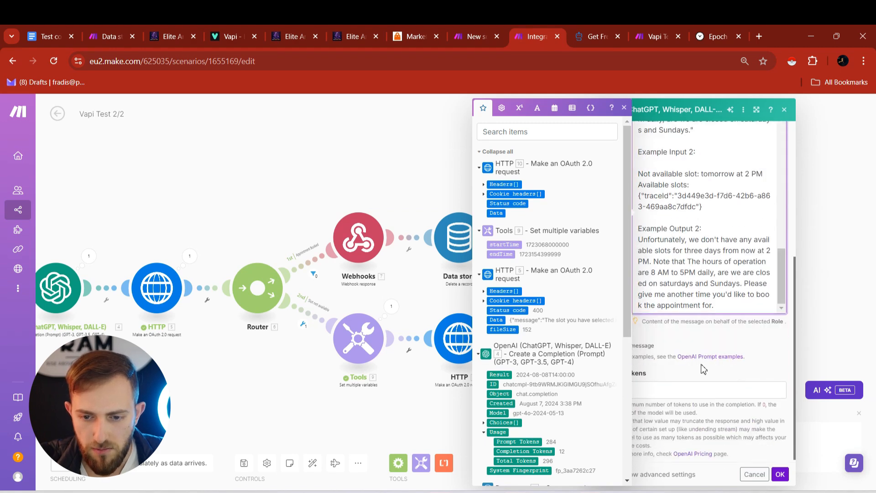
# - Add a second message with the User role
pyautogui.click(695, 333)
pyautogui.click(636, 345)
pyautogui.click(665, 377)
pyautogui.click(662, 400)
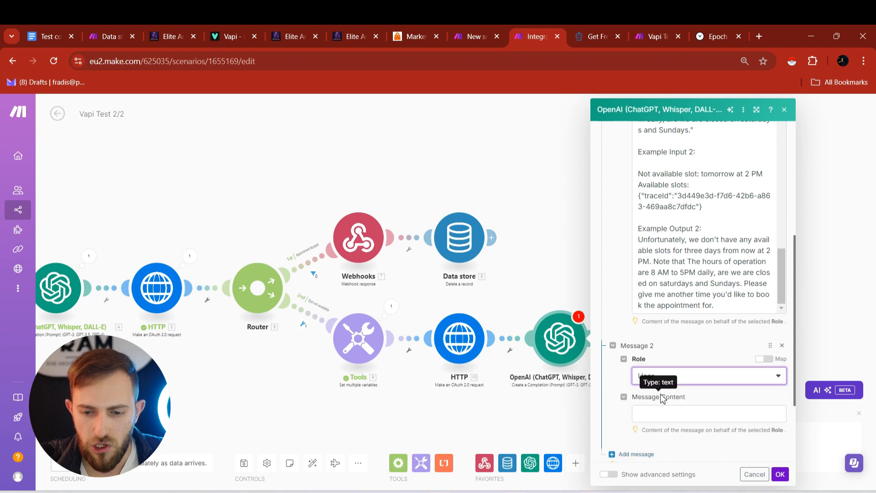
# - Start the User message with 'Not Available Slot:' followed by the mapped appTime argument
pyautogui.click(673, 415)
pyautogui.write('Not Available')
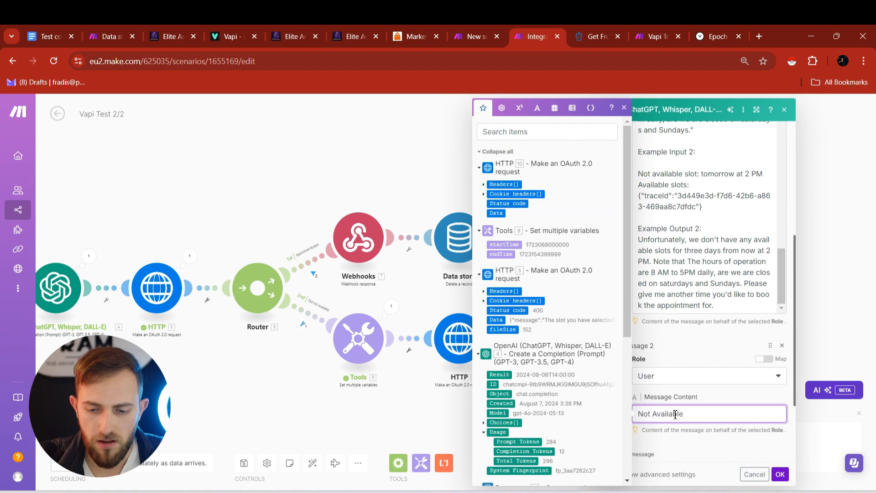
pyautogui.write(' Slot')
pyautogui.scroll(-5, 511, 397)
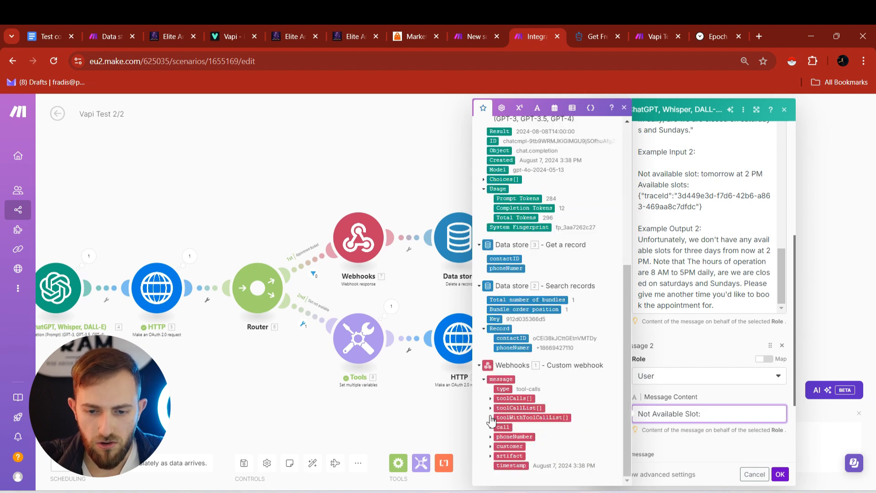
pyautogui.write(':')
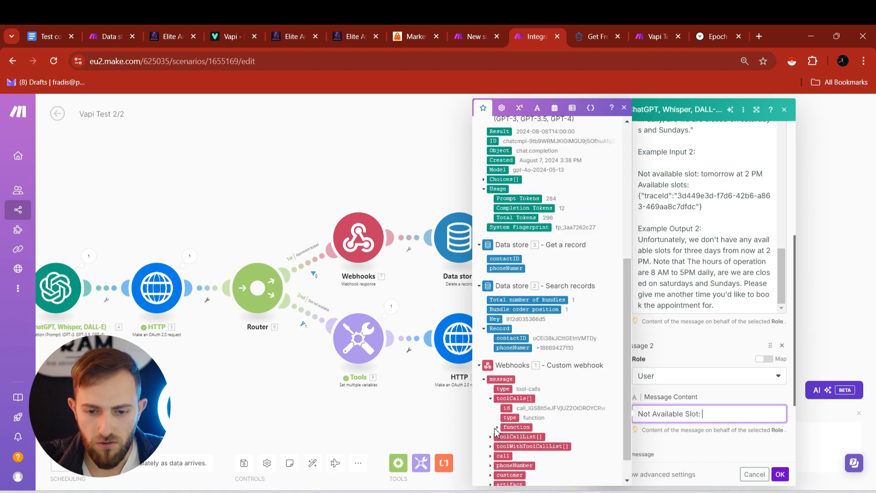
pyautogui.click(499, 428)
pyautogui.click(504, 448)
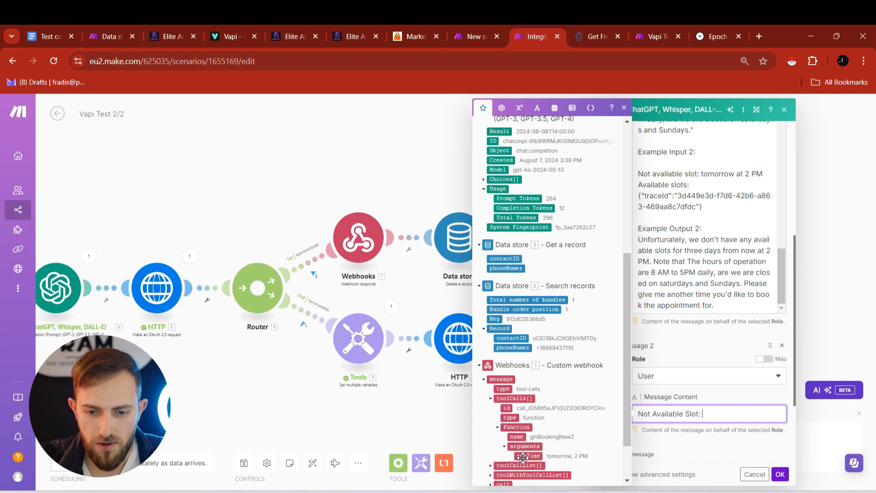
pyautogui.click(528, 455)
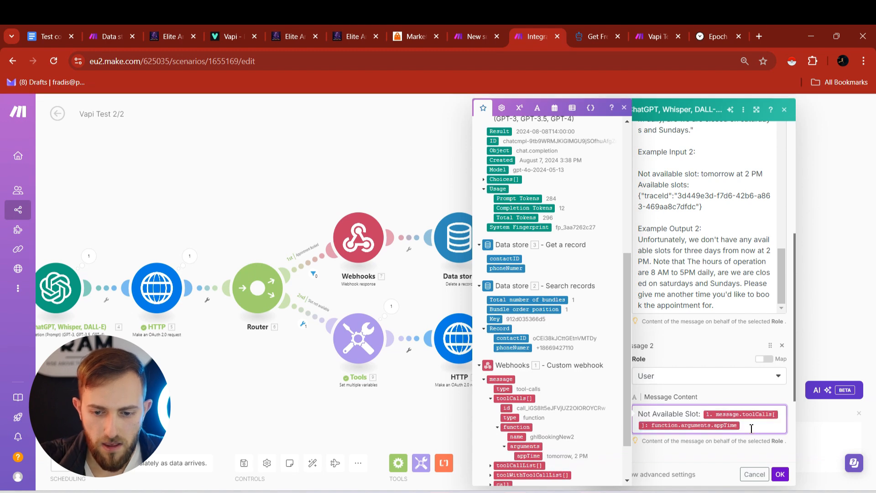
# - Add a new line 'Available Time Slots:' mapped to the HTTP 10 Data
pyautogui.press('Return')
pyautogui.write('Available Time')
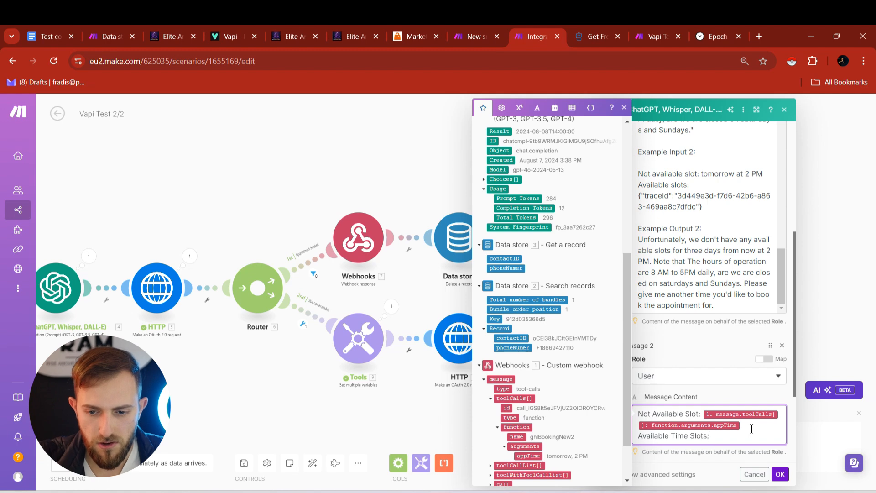
pyautogui.write(' Slots:')
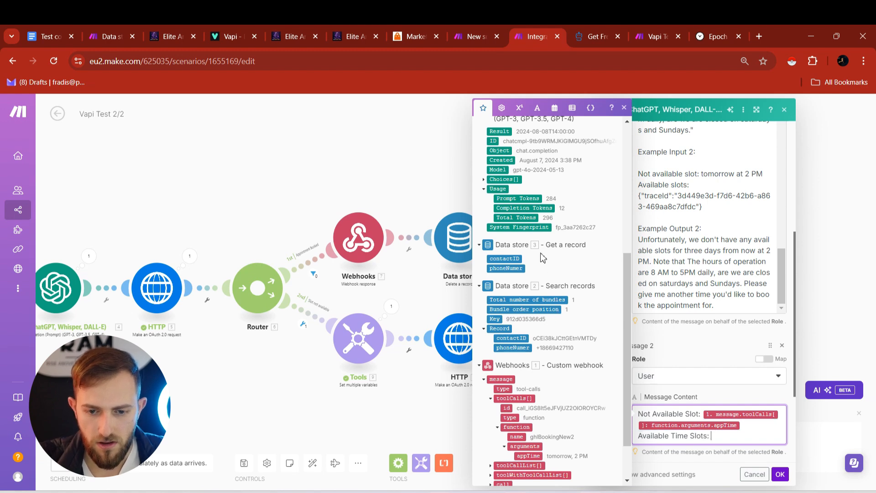
pyautogui.scroll(5, 542, 255)
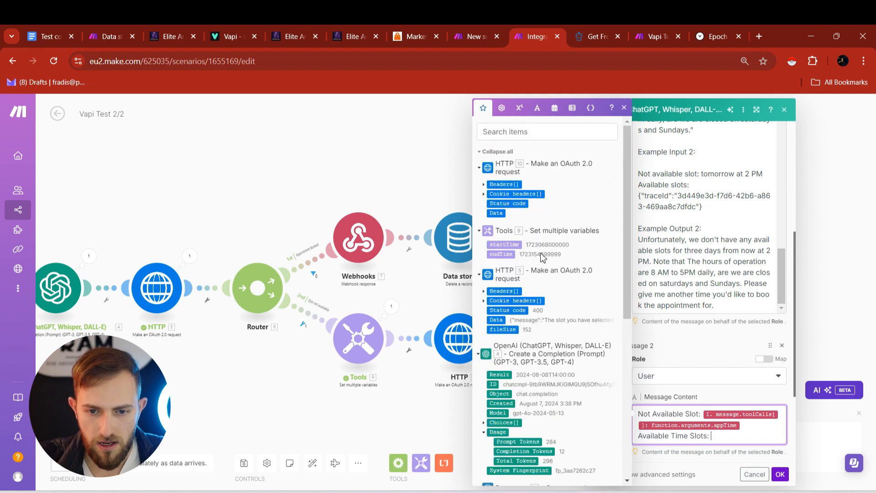
pyautogui.click(498, 213)
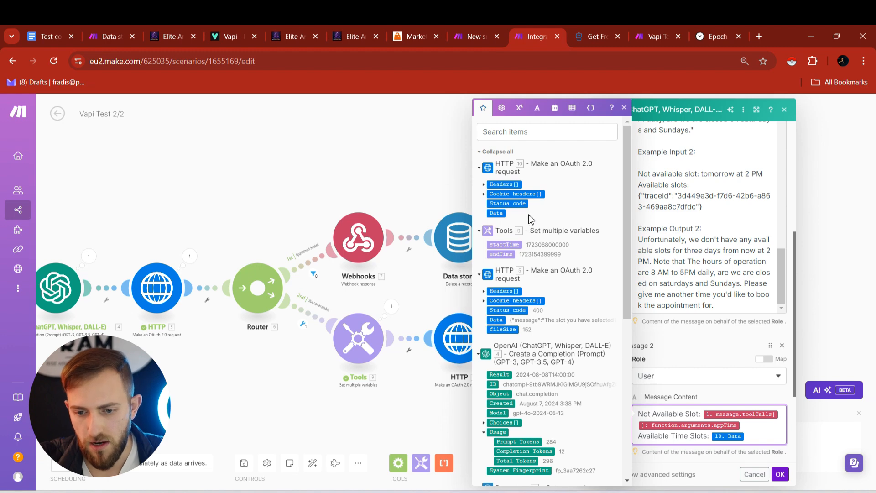
pyautogui.click(779, 474)
# - Set Max Tokens to 0 and save the OpenAI step
pyautogui.scroll(-3, 653, 424)
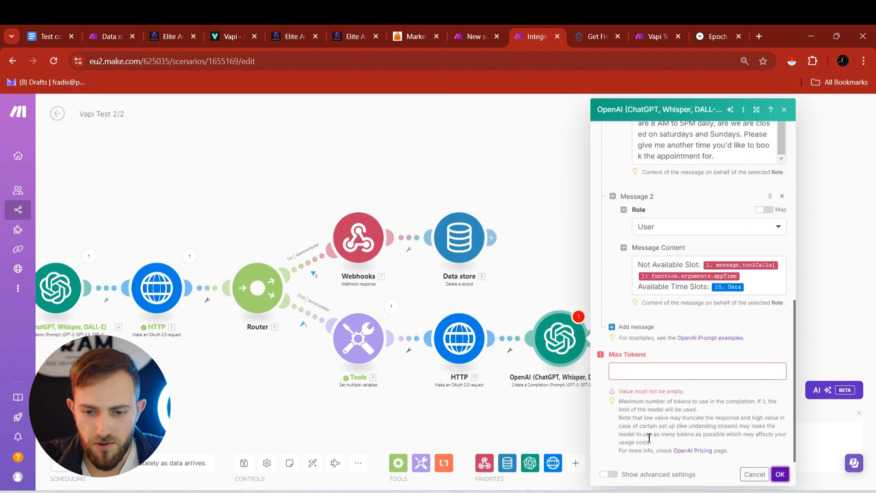
pyautogui.click(650, 370)
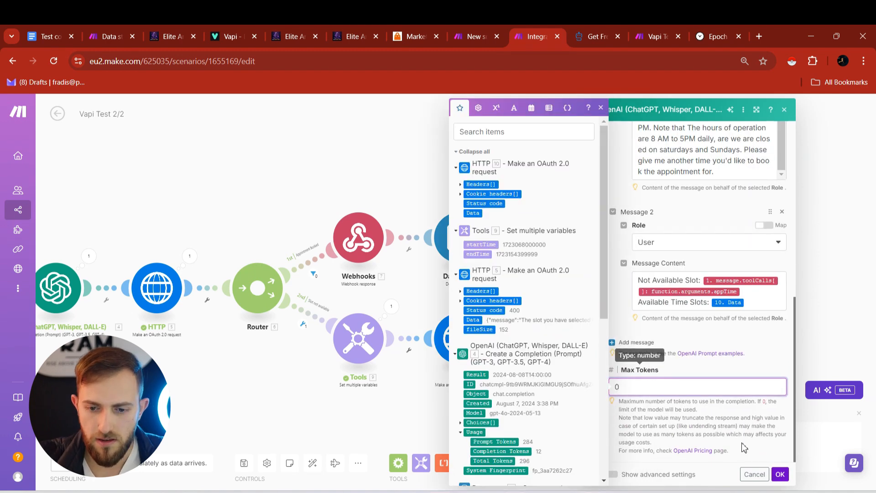
pyautogui.click(779, 474)
# - Add a Webhooks response module after the OpenAI step
pyautogui.click(593, 339)
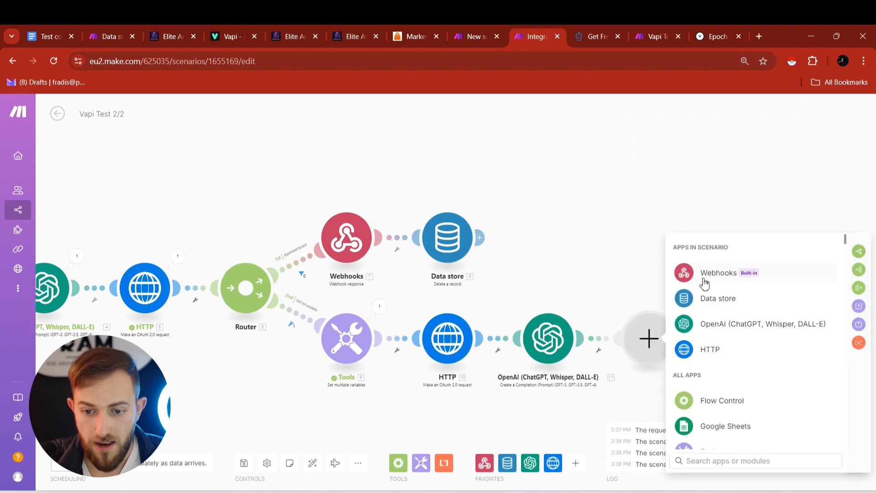
pyautogui.click(705, 275)
pyautogui.click(730, 327)
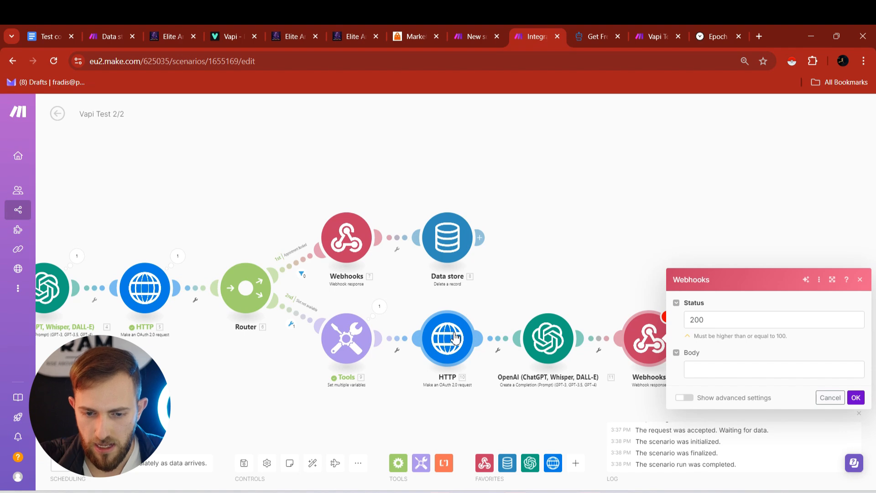
# - Map the tool call id into toolCallId and the OpenAI 11.Result into result, then save
pyautogui.click(712, 369)
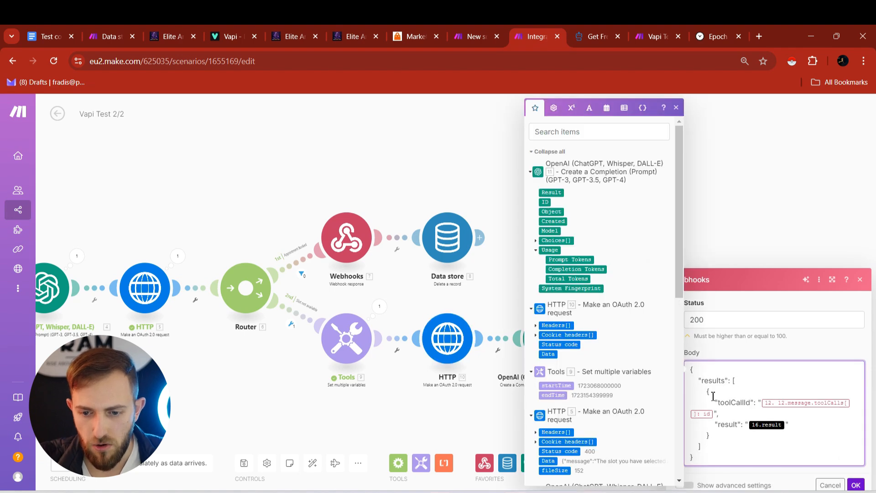
pyautogui.press('BackSpace')
pyautogui.press('BackSpace')
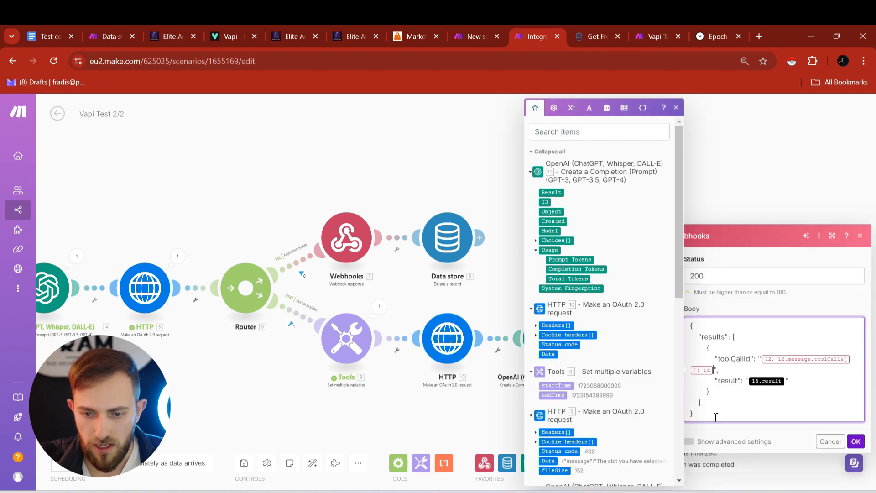
pyautogui.scroll(-8, 650, 385)
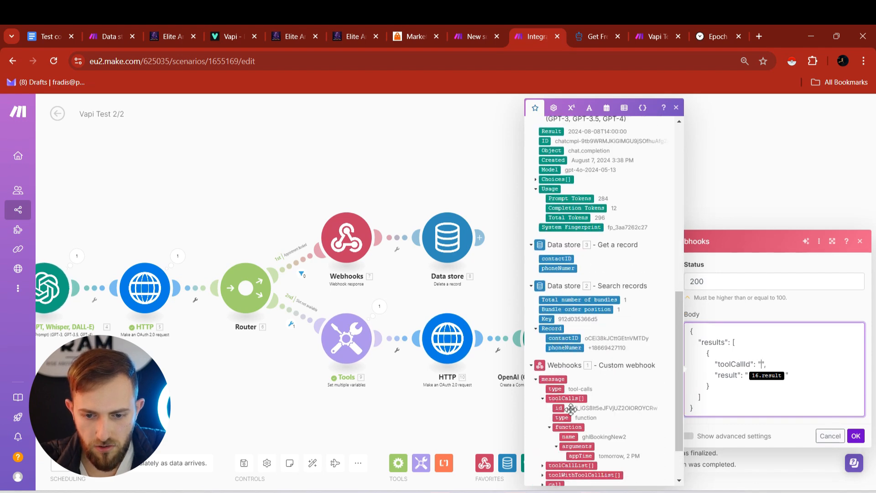
pyautogui.click(558, 408)
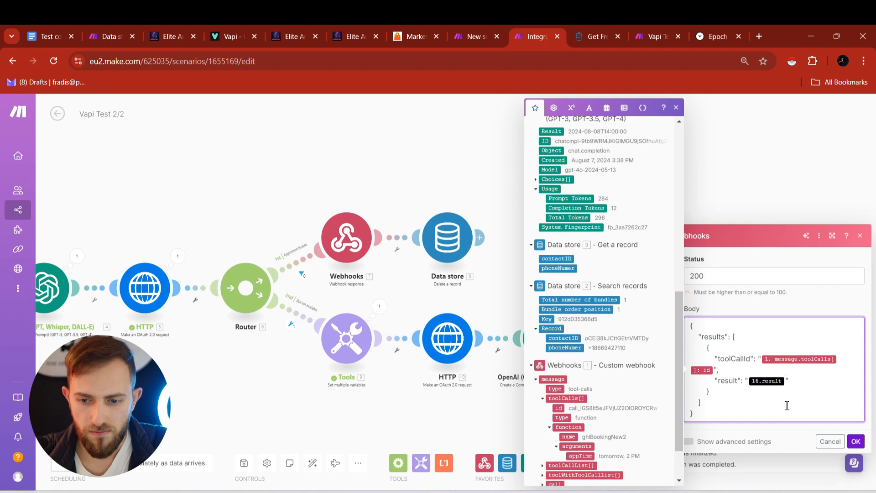
pyautogui.press('BackSpace')
pyautogui.scroll(5, 577, 192)
pyautogui.scroll(4, 580, 333)
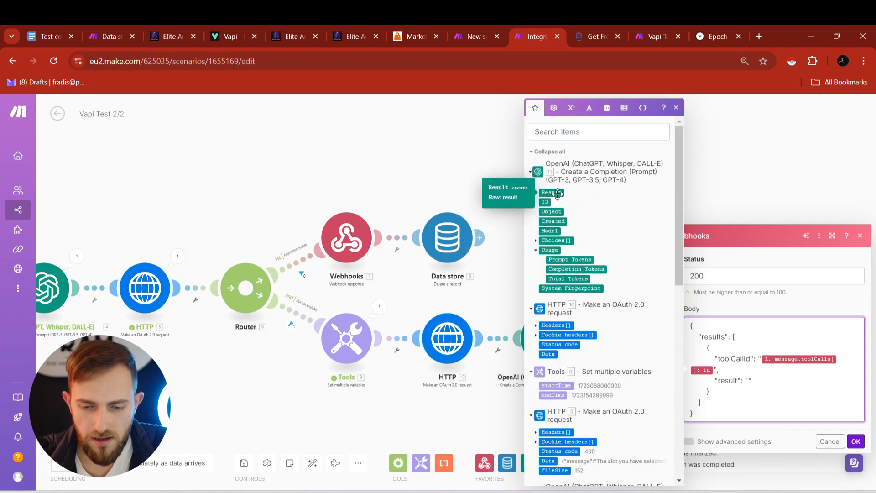
pyautogui.click(558, 194)
pyautogui.click(856, 441)
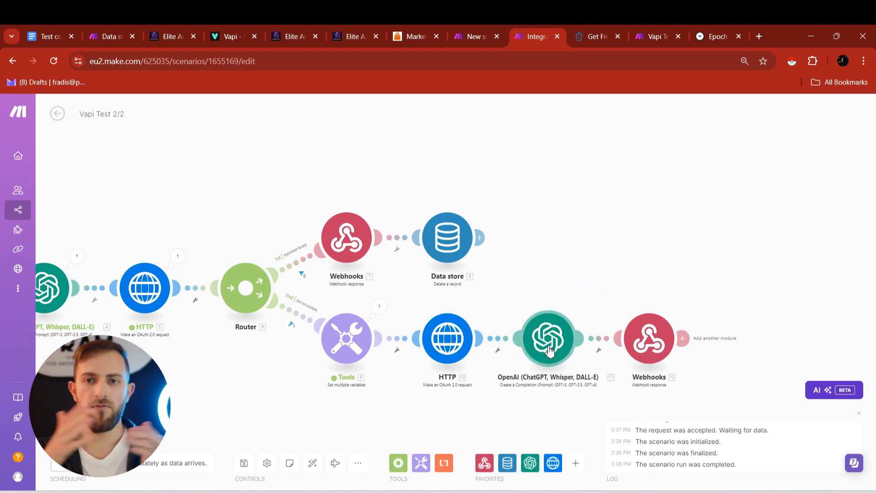
# - Reopen the webhook response to review it and confirm its settings
pyautogui.click(656, 346)
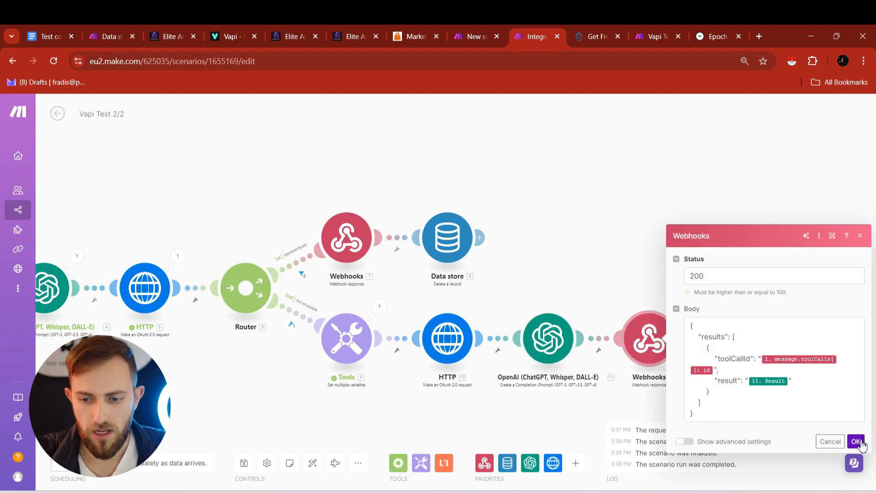
pyautogui.click(857, 441)
pyautogui.scroll(-3, 593, 262)
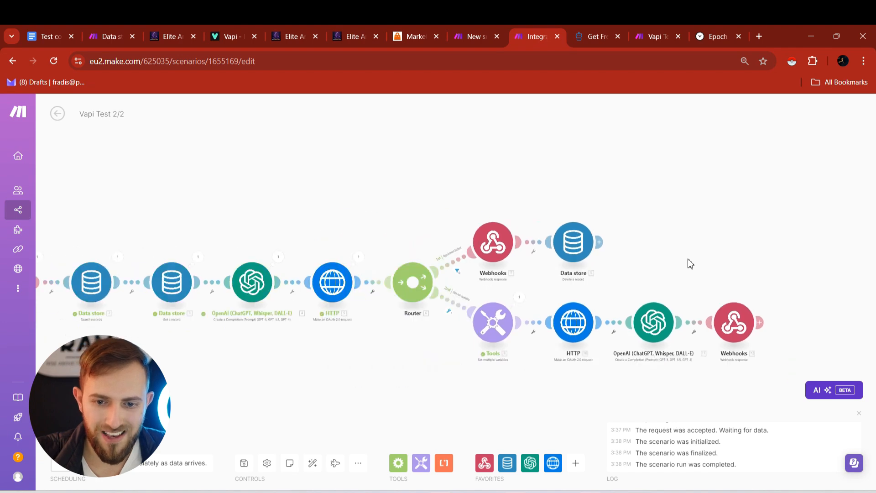
# - Start a run of the Vapi Test 1/2 scenario
pyautogui.moveTo(740, 221); pyautogui.dragTo(804, 227)
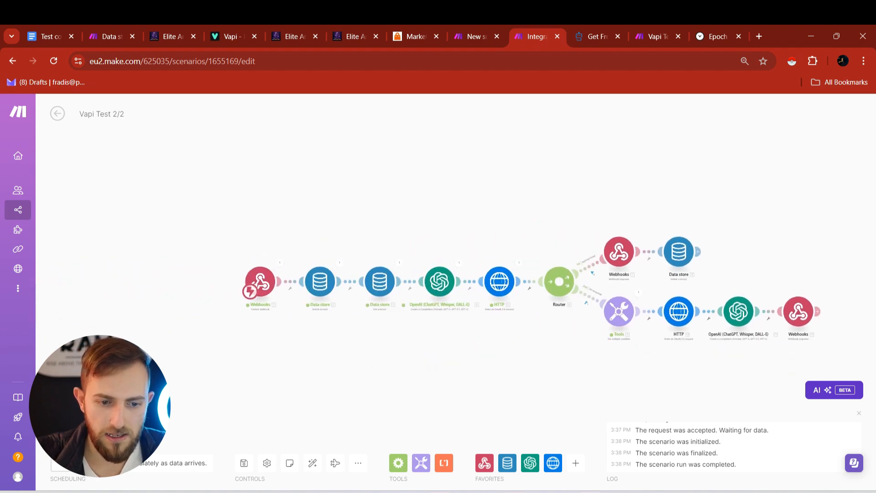
pyautogui.click(466, 26)
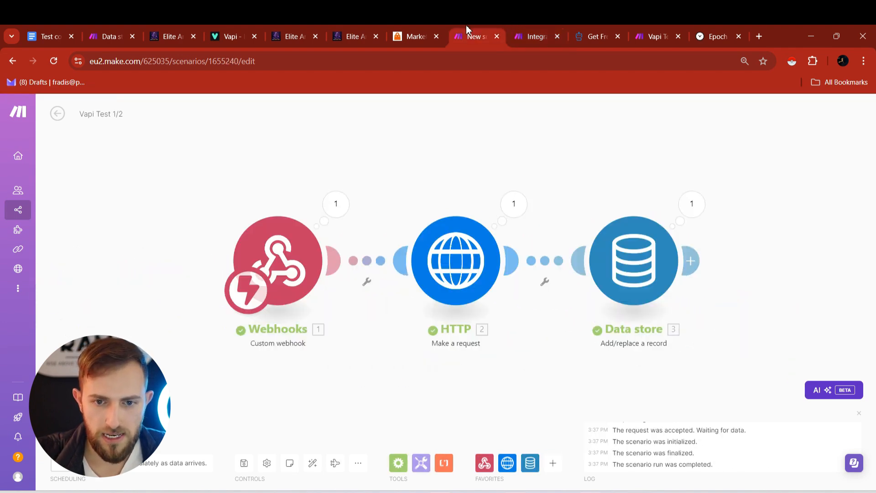
pyautogui.click(82, 431)
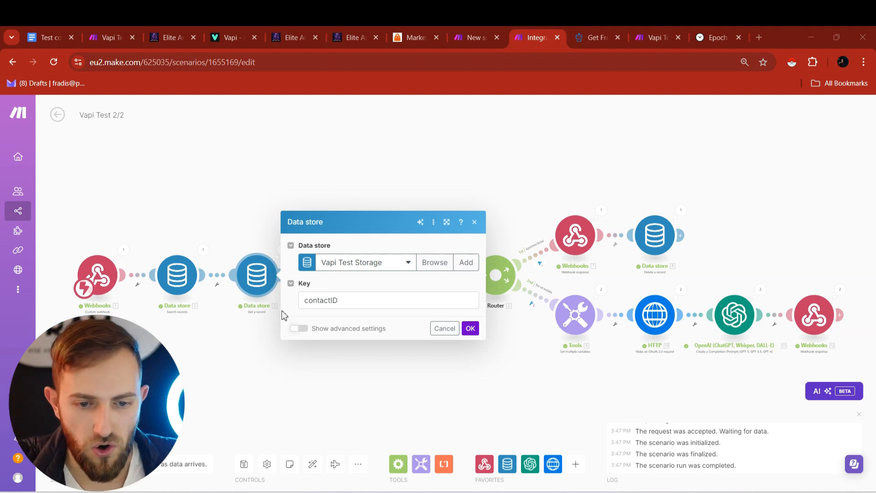
# - Replace the Get a record Key's contactID with the Search records Key and confirm
pyautogui.moveTo(350, 306); pyautogui.dragTo(306, 305)
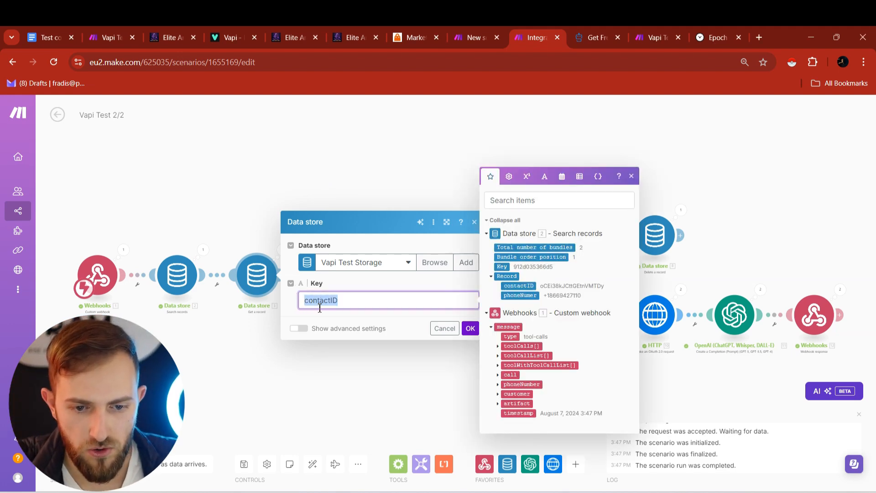
pyautogui.press('BackSpace')
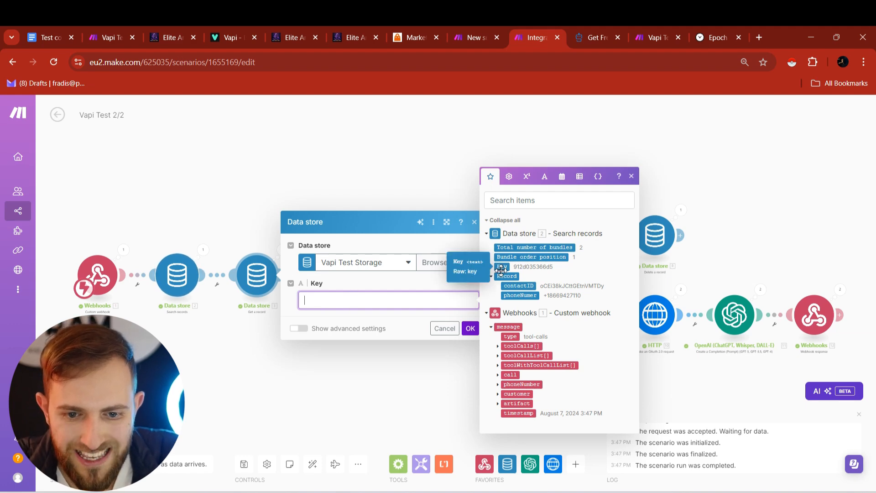
pyautogui.moveTo(504, 268); pyautogui.dragTo(329, 300)
pyautogui.click(471, 328)
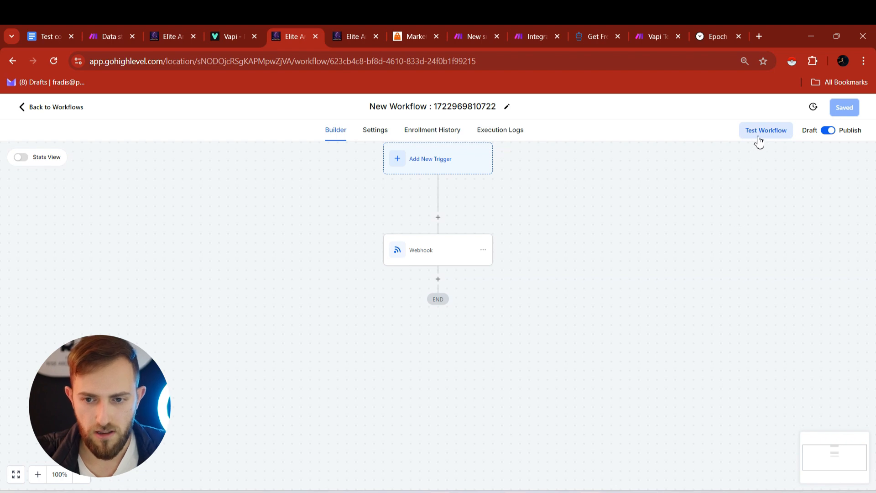
# - Start a GoHighLevel workflow test, searching contacts for 'fr'
pyautogui.click(758, 134)
pyautogui.click(701, 223)
pyautogui.write('fr')
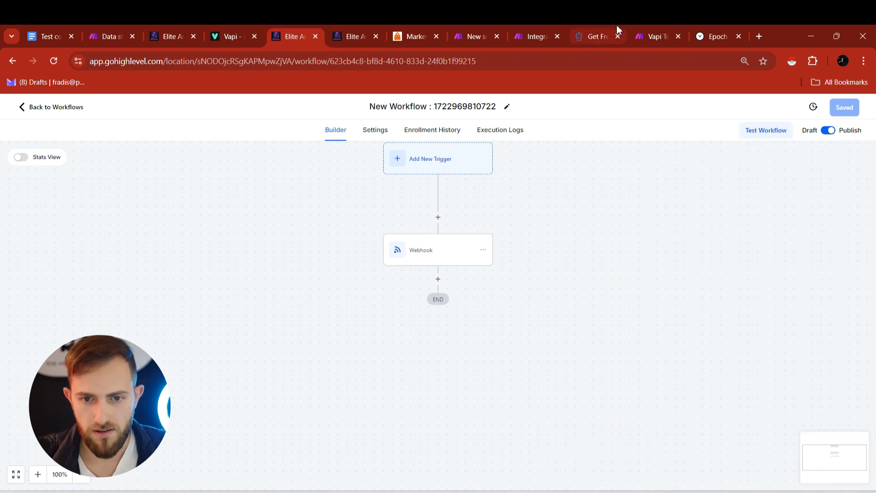
# - Answer the incoming test call while Vapi Test 2/2 waits for data in Make
pyautogui.click(633, 28)
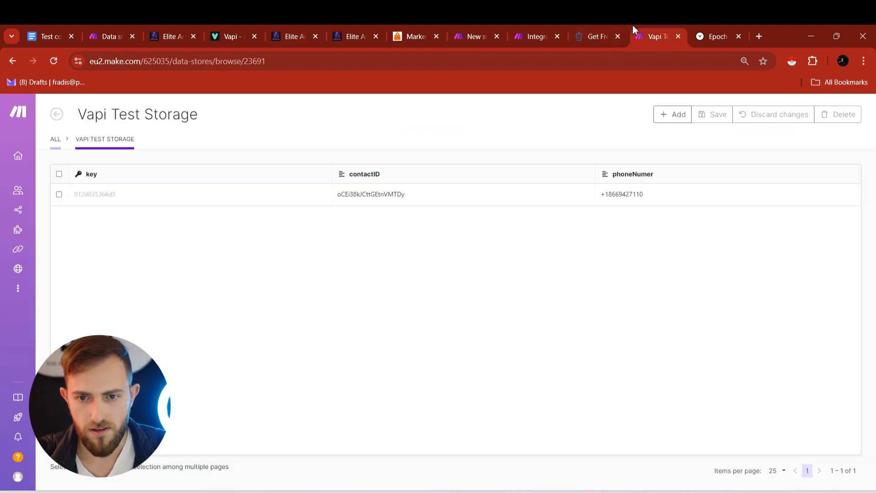
pyautogui.click(544, 26)
pyautogui.click(457, 26)
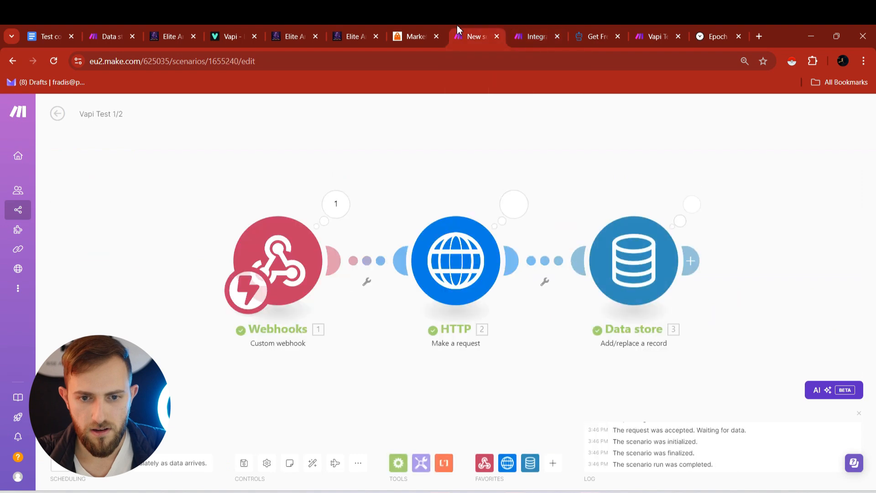
pyautogui.click(361, 24)
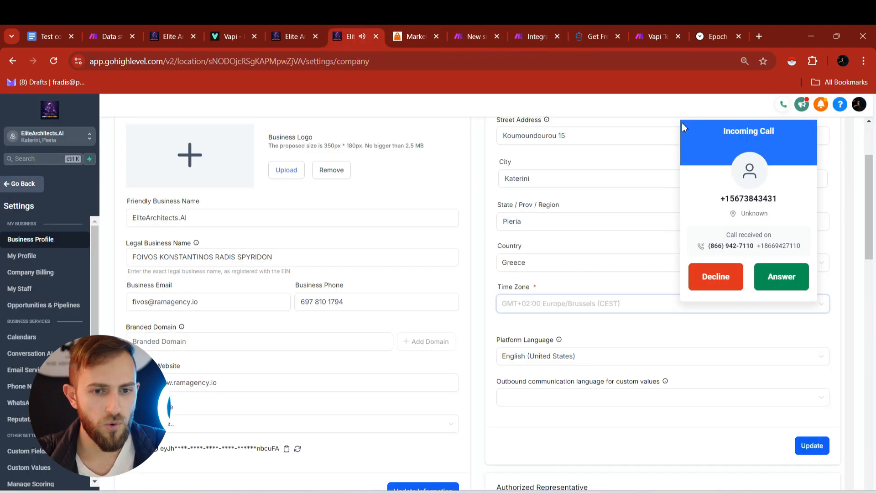
pyautogui.click(806, 278)
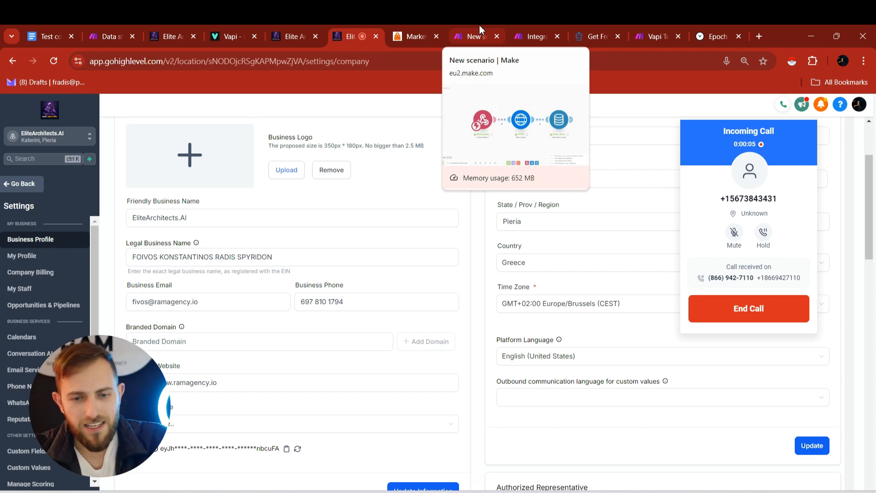
pyautogui.click(539, 27)
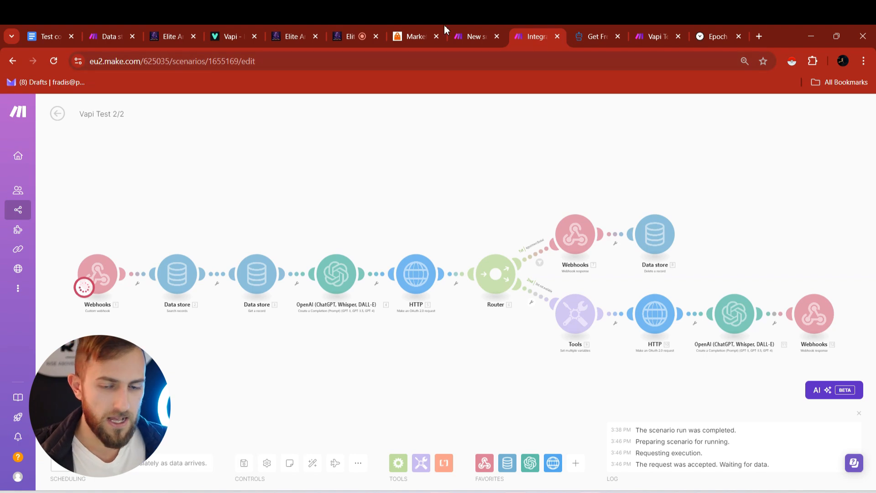
pyautogui.click(292, 32)
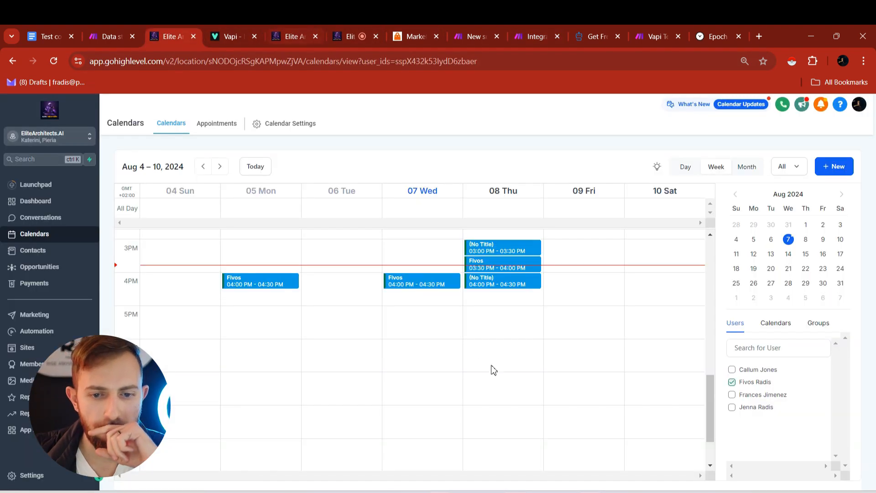
# - Check the call and review Thursday's booked slots on the GoHighLevel calendar
pyautogui.scroll(4, 492, 368)
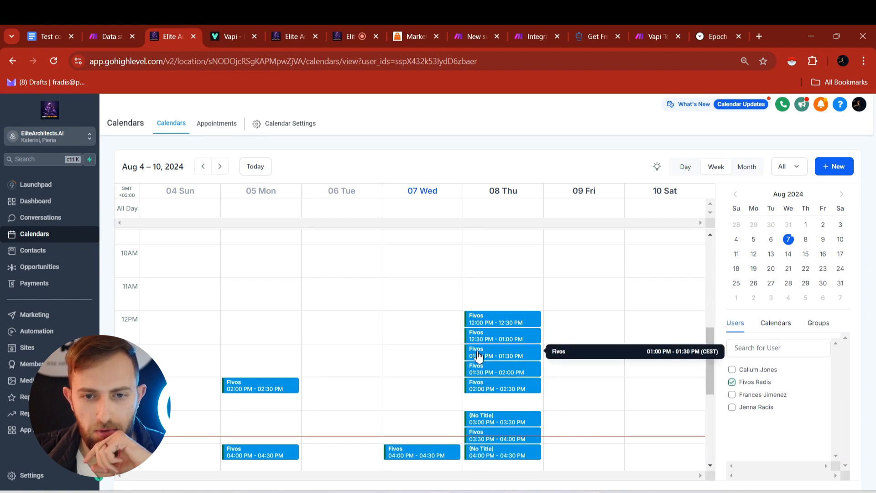
pyautogui.click(539, 36)
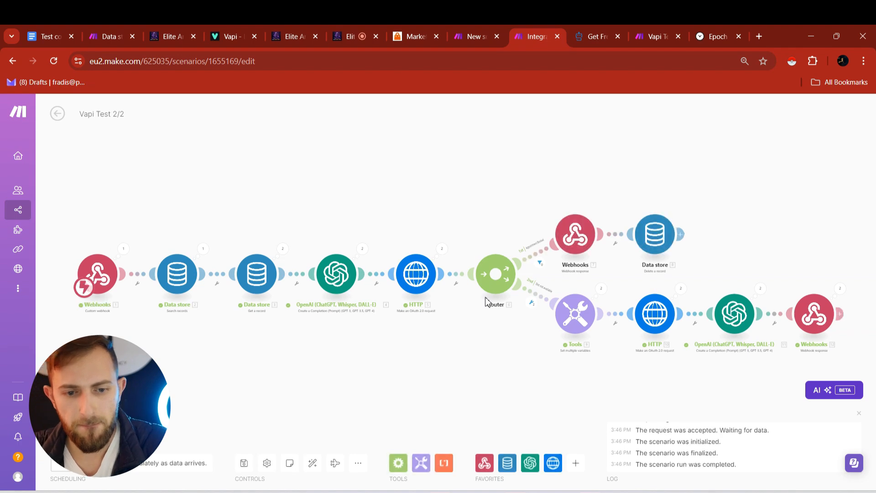
pyautogui.click(352, 27)
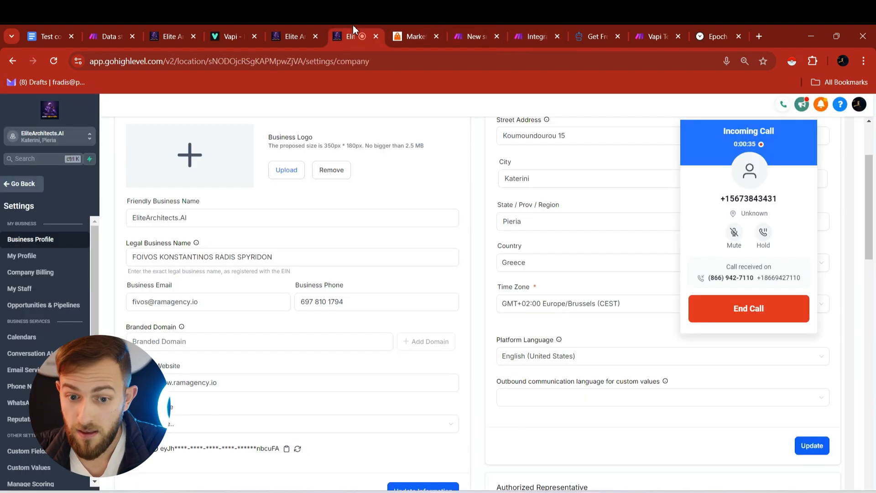
pyautogui.click(306, 27)
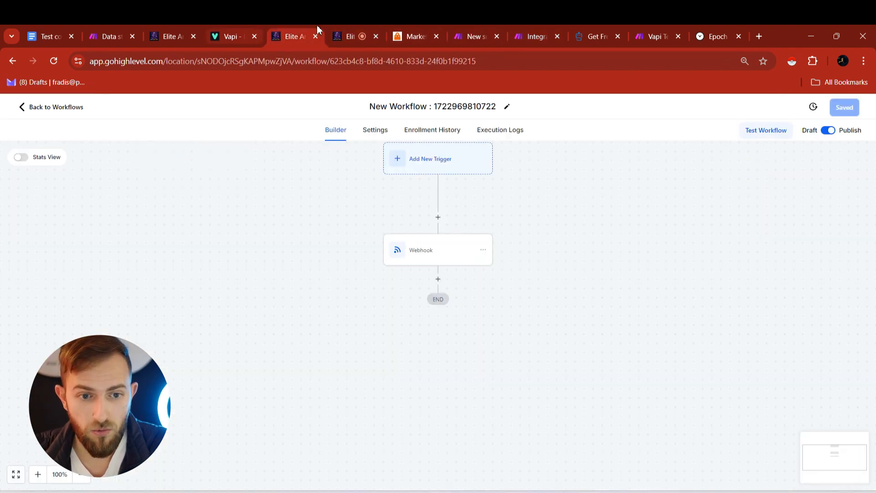
pyautogui.click(169, 28)
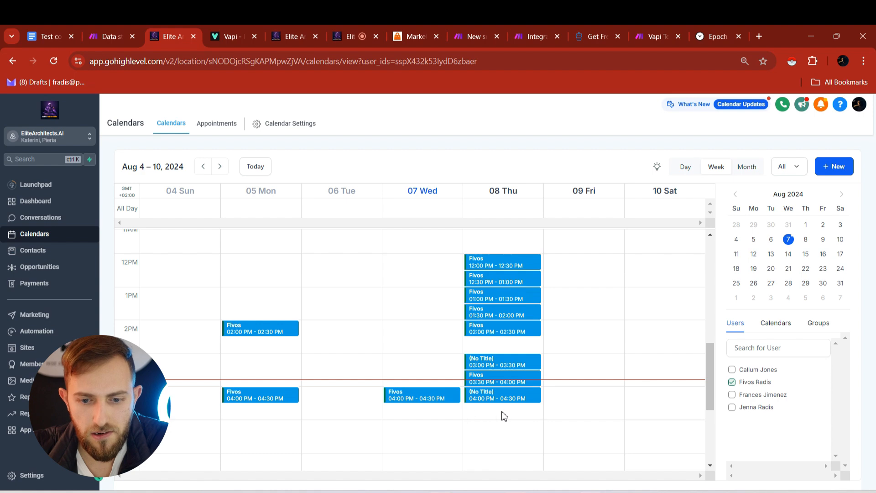
# - Rerun the Vapi Test 2/2 scenario, then view Vapi Test 1/2's latest run
pyautogui.click(533, 28)
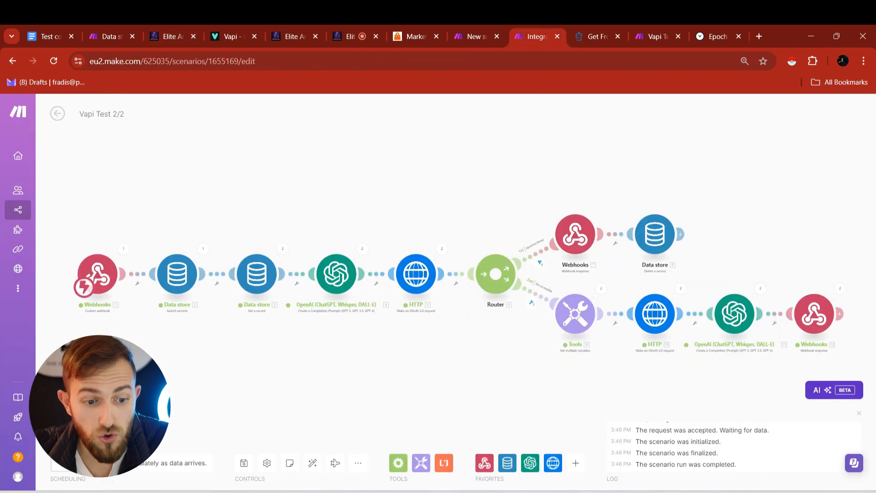
pyautogui.click(78, 436)
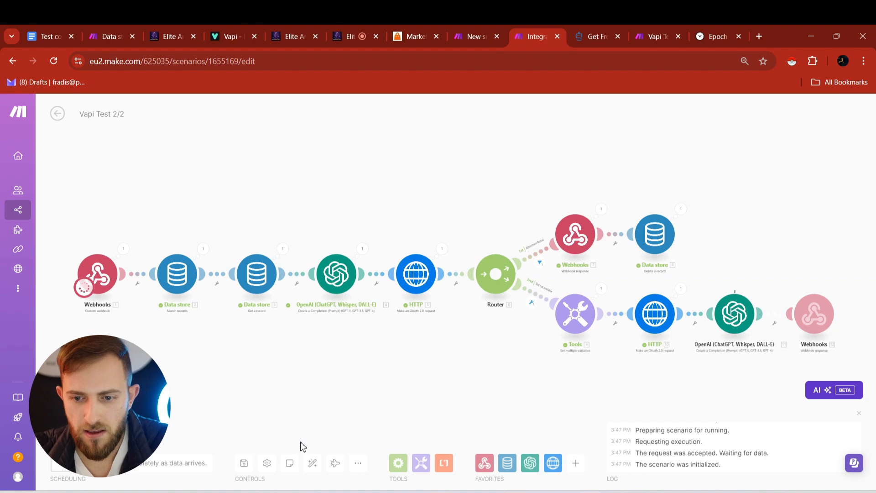
pyautogui.click(484, 32)
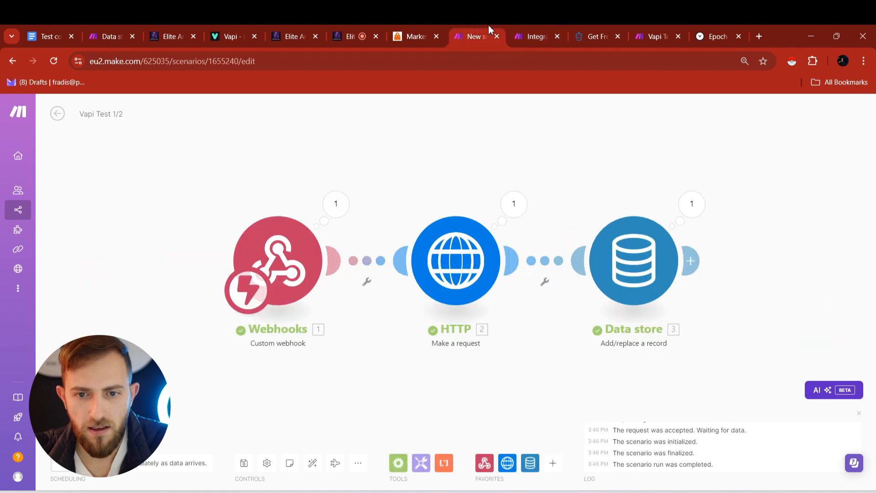
# - Reload the calendar to confirm the new Thursday 4:30–5:00 PM appointment from the call
pyautogui.click(289, 27)
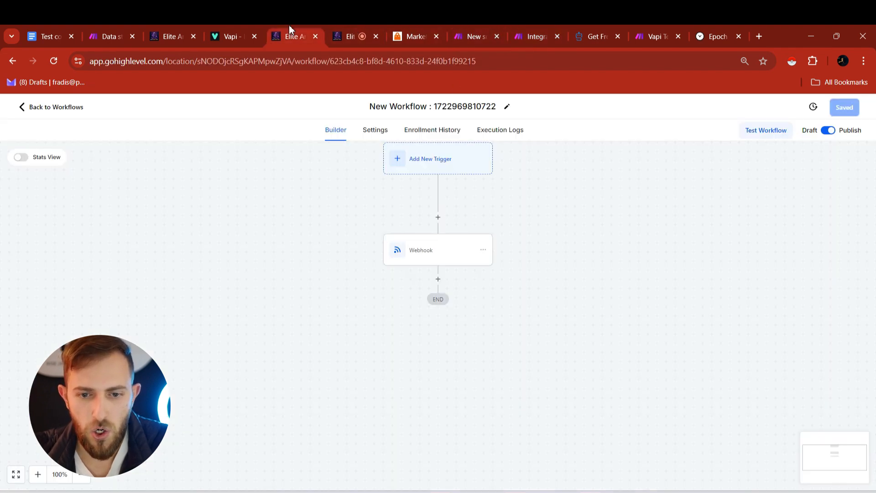
pyautogui.click(171, 24)
pyautogui.click(55, 61)
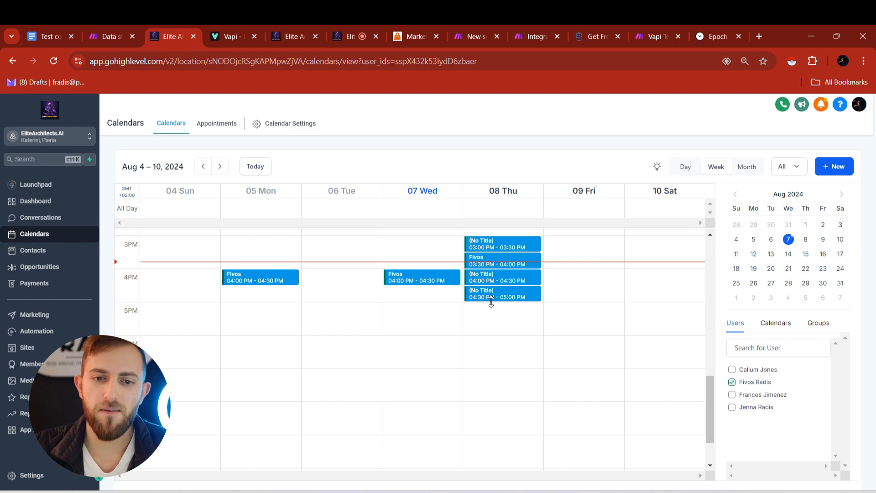
pyautogui.click(362, 29)
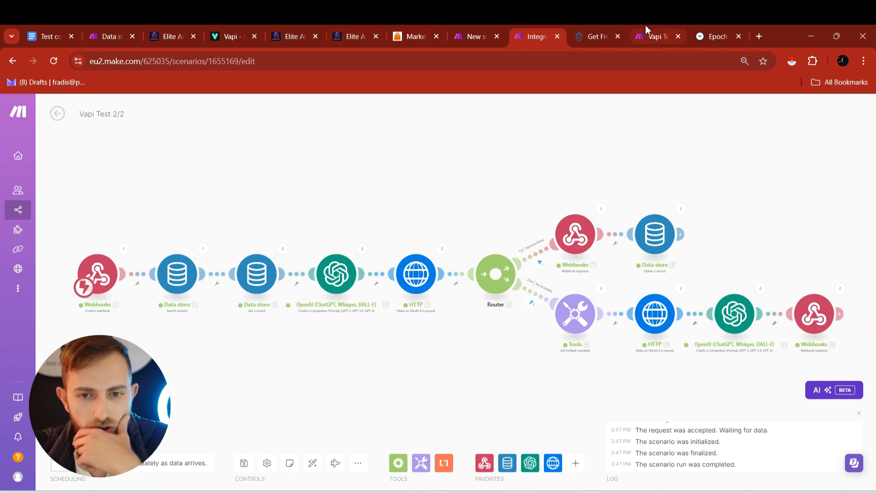
pyautogui.click(141, 27)
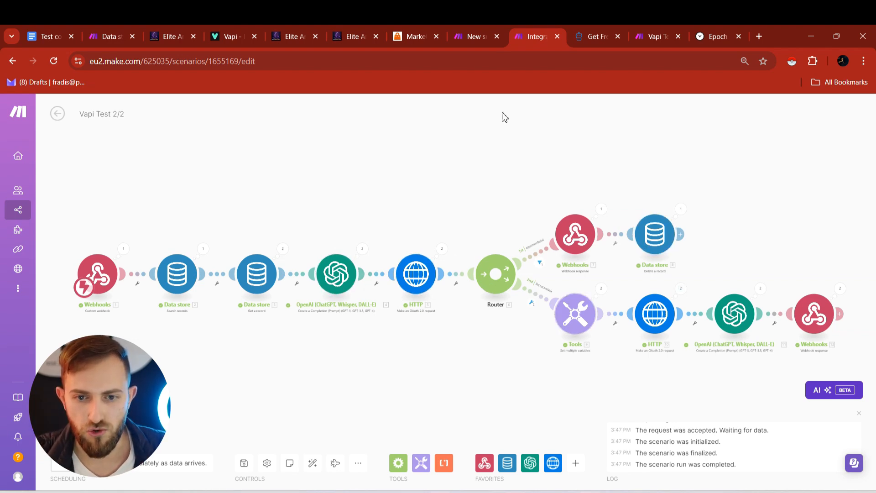
pyautogui.click(478, 27)
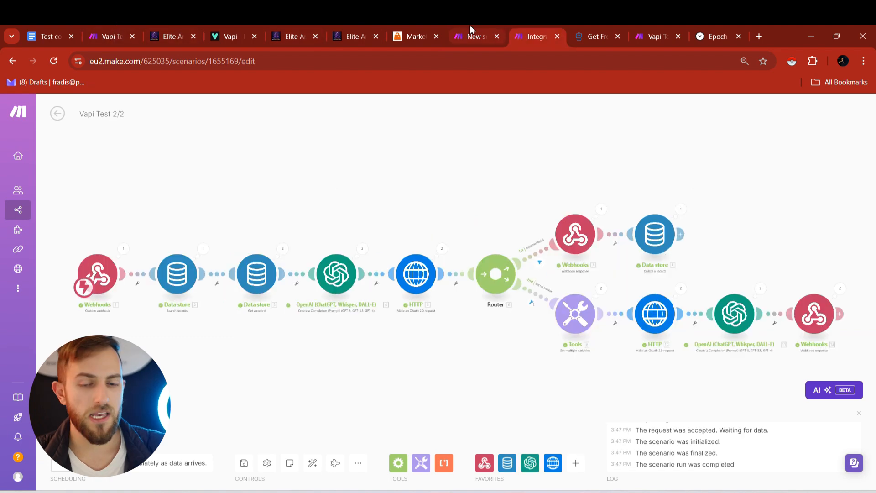